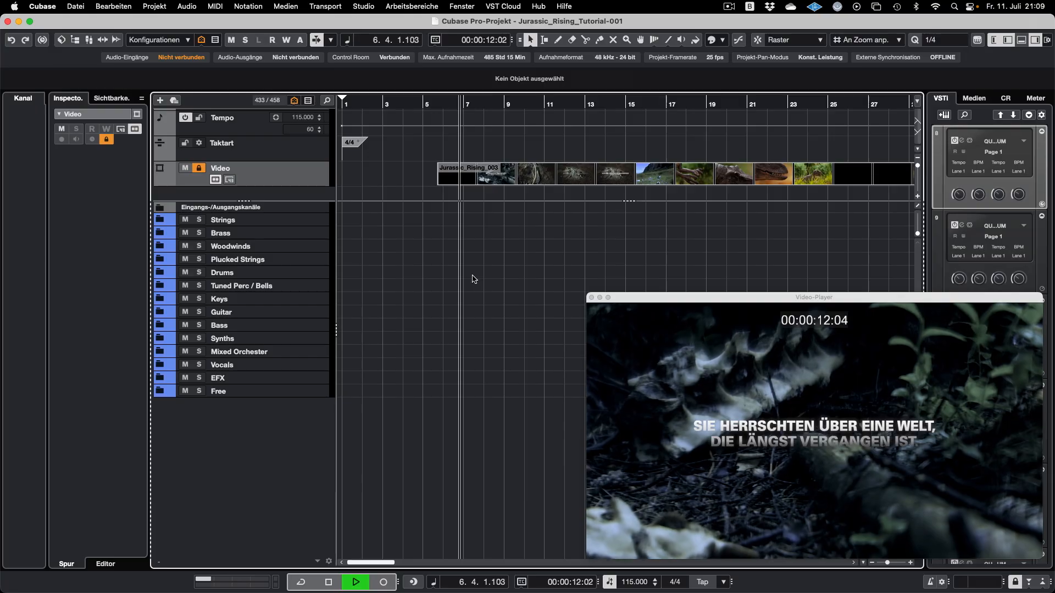
- Stop playback, move the project cursor to bar 17, and add a position marker there on the Marker track
{"action": "scroll", "coordinate": [455, 275], "scroll_direction": "down", "scroll_amount": 2}
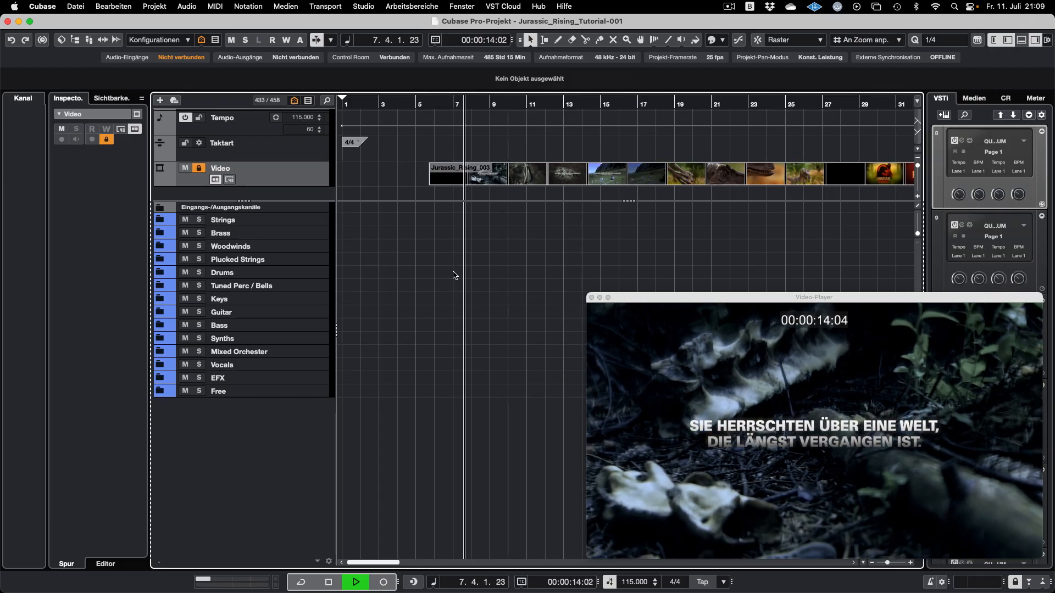
{"action": "scroll", "coordinate": [502, 207], "scroll_direction": "down", "scroll_amount": 2}
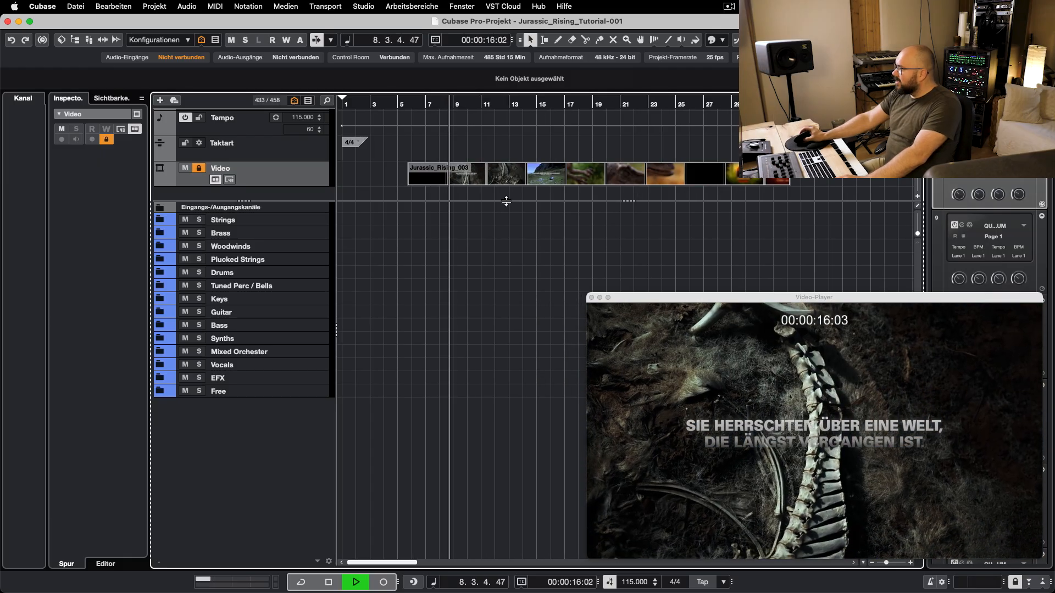
{"action": "key", "text": "space"}
{"action": "left_click", "coordinate": [520, 100]}
{"action": "left_click_drag", "start_coordinate": [520, 99], "coordinate": [565, 105]}
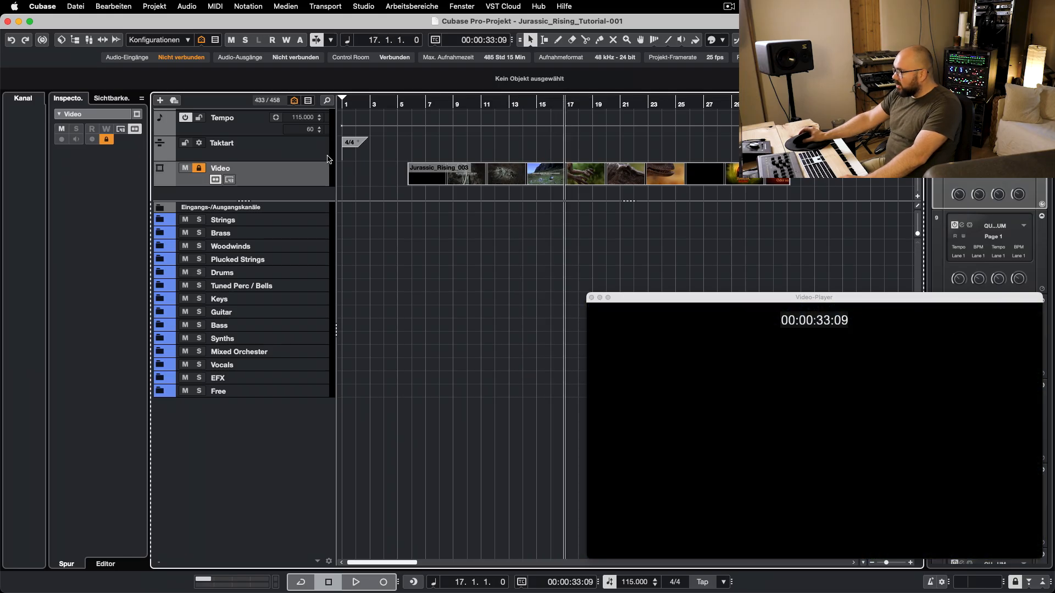
{"action": "left_click", "coordinate": [240, 129]}
{"action": "scroll", "coordinate": [330, 187], "scroll_direction": "up", "scroll_amount": 2}
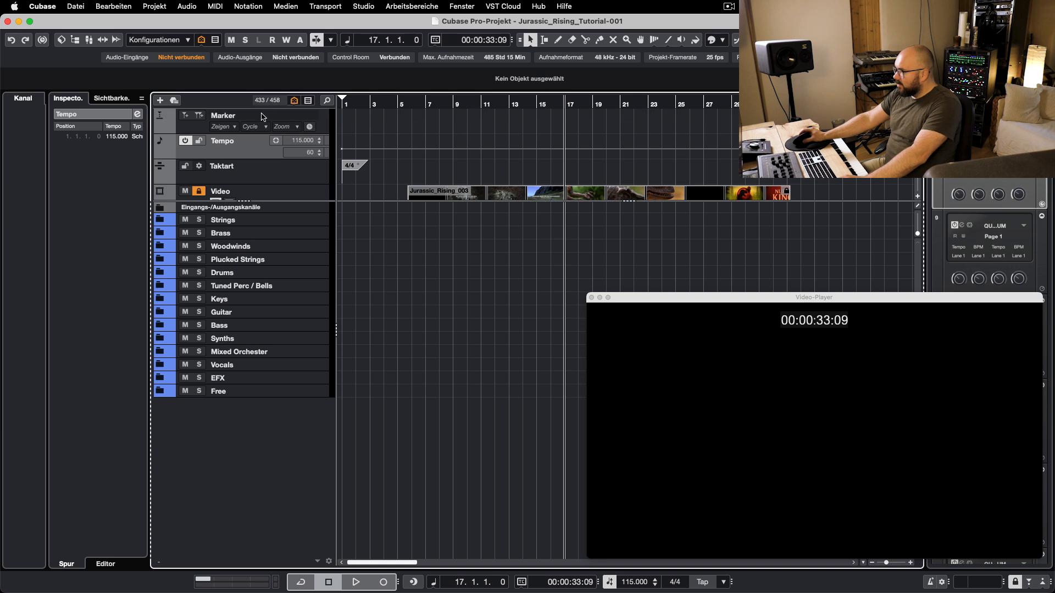
{"action": "left_click", "coordinate": [263, 116]}
{"action": "left_click", "coordinate": [186, 116]}
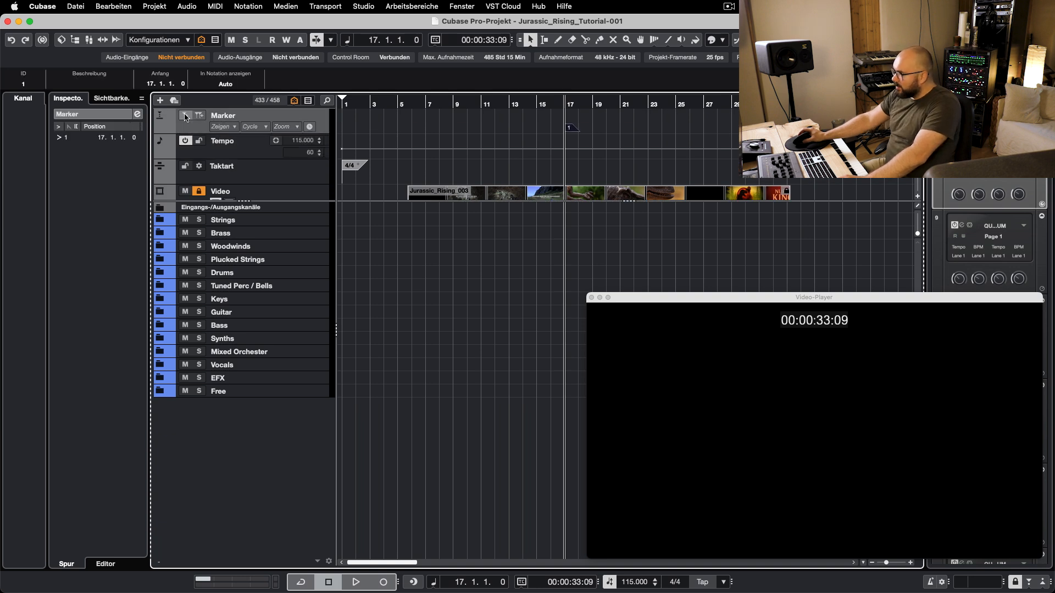
- Add position markers at bars 19, 21, 23 and 25 on the Marker track
{"action": "key", "text": "space"}
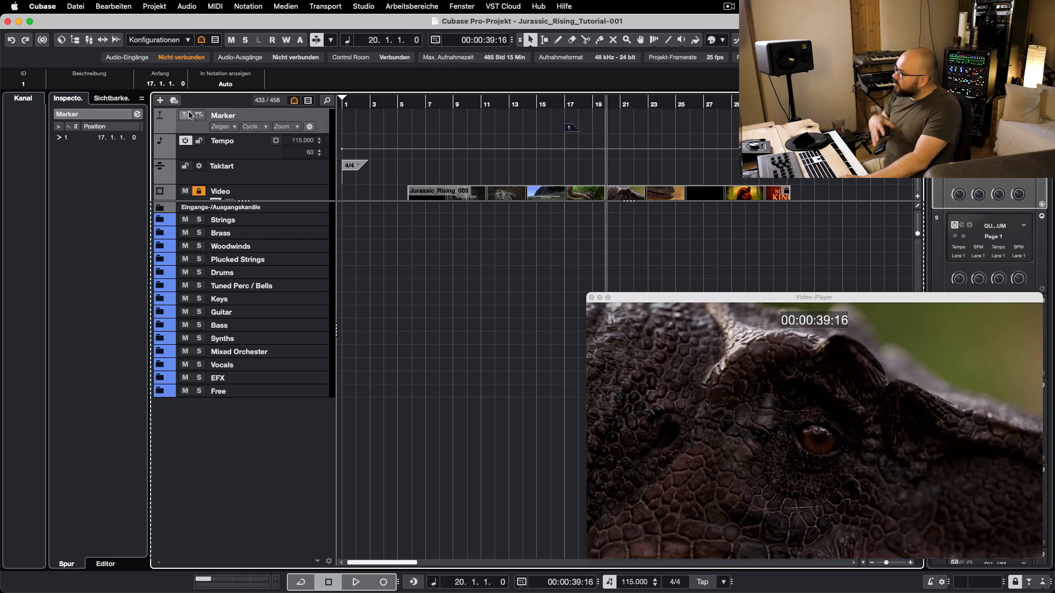
{"action": "key", "text": "KP_Subtract"}
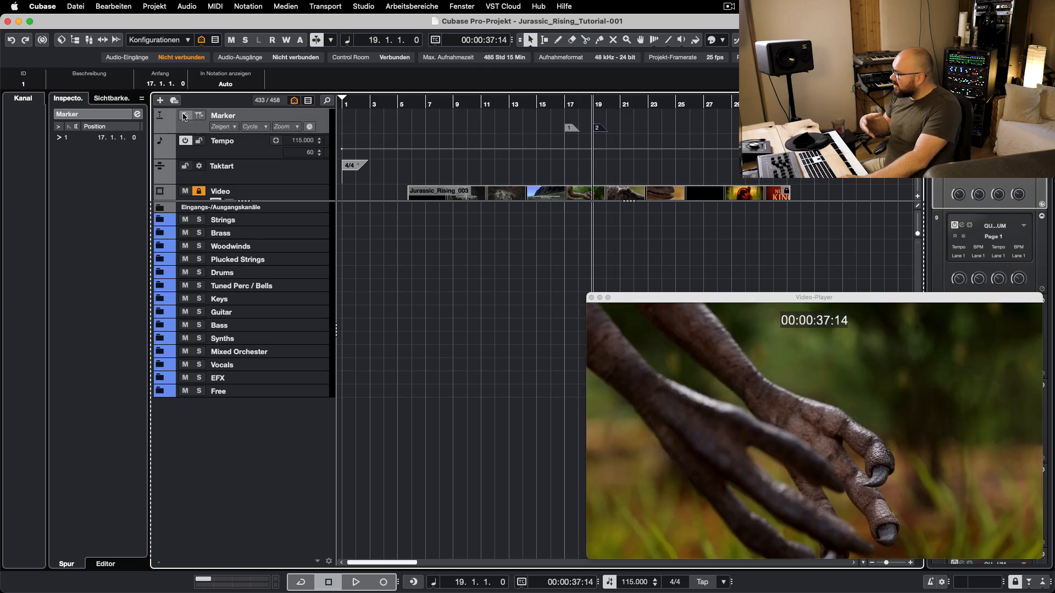
{"action": "key", "text": "KP_Add"}
{"action": "key", "text": "KP_Add"}
{"action": "left_click", "coordinate": [184, 116]}
{"action": "key", "text": "KP_Add"}
{"action": "key", "text": "KP_Add"}
{"action": "left_click", "coordinate": [184, 116]}
{"action": "key", "text": "KP_Add"}
{"action": "key", "text": "KP_Add"}
{"action": "left_click", "coordinate": [185, 116]}
- Add a marker at 27.3.2.45, where the Jurassic Rising title picture begins in the video
{"action": "left_click", "coordinate": [714, 105]}
{"action": "key", "text": "h"}
{"action": "key", "text": "h"}
{"action": "key", "text": "h"}
{"action": "key", "text": "h"}
{"action": "mouse_move", "coordinate": [714, 105]}
{"action": "left_mouse_down"}
{"action": "mouse_move", "coordinate": [690, 104]}
{"action": "mouse_move", "coordinate": [702, 104]}
{"action": "left_mouse_up"}
{"action": "key", "text": "Insert"}
- Add a marker at 30.4.2.68, where the red "NUR IM KINO" picture begins in the video
{"action": "scroll", "coordinate": [610, 103], "scroll_direction": "right", "scroll_amount": 4}
{"action": "key", "text": "g"}
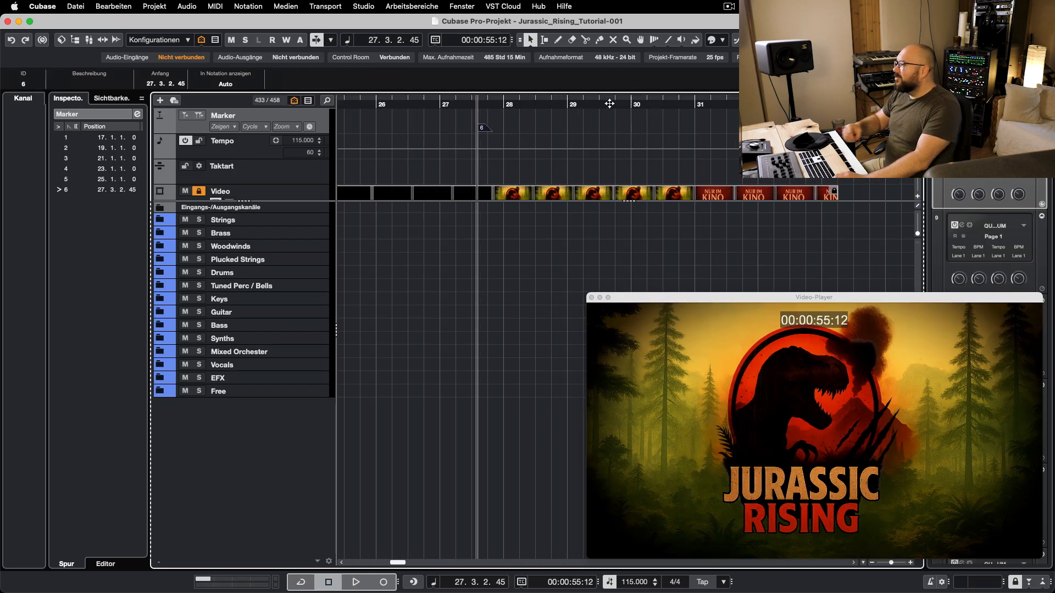
{"action": "left_click", "coordinate": [688, 104]}
{"action": "key", "text": "h"}
{"action": "key", "text": "h"}
{"action": "key", "text": "h"}
{"action": "key", "text": "Insert"}
- Give the marker at bar 17 the description "DINO 1"
{"action": "key", "text": "g"}
{"action": "key", "text": "g"}
{"action": "key", "text": "g"}
{"action": "key", "text": "g"}
{"action": "left_click", "coordinate": [355, 273]}
{"action": "left_click", "coordinate": [377, 128]}
{"action": "left_click", "coordinate": [89, 84]}
{"action": "type", "text": "DINO 1"}
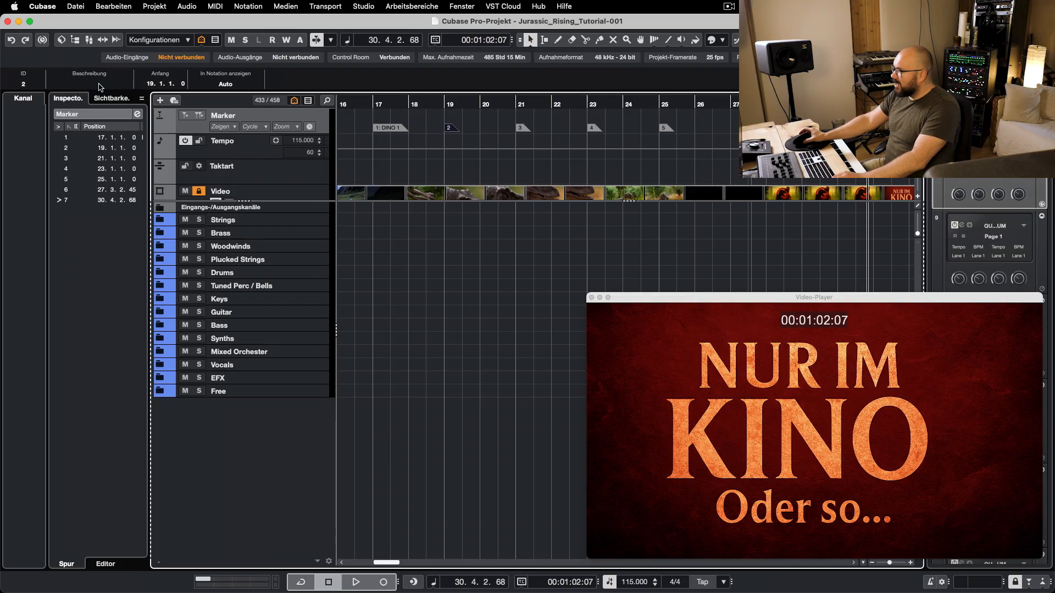
- Name the markers at bars 19, 21 and 23 "DINO 2", "DINO 3" and "DINO 4"
{"action": "left_click", "coordinate": [98, 85]}
{"action": "type", "text": "DINO 2"}
{"action": "left_click", "coordinate": [520, 128]}
{"action": "left_click", "coordinate": [91, 85]}
{"action": "type", "text": "DINO 4"}
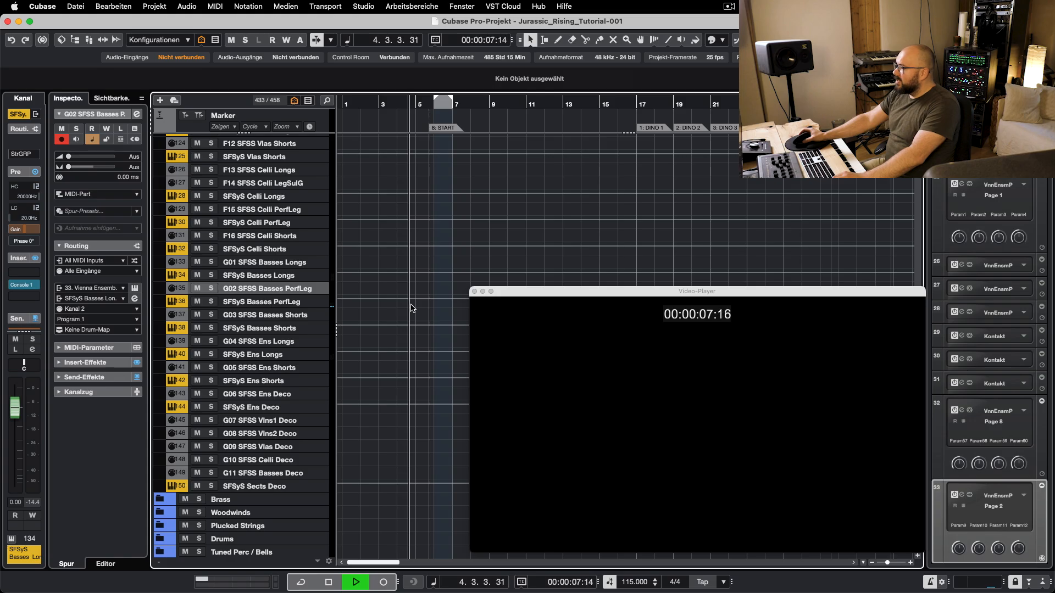
- Record a sustained MIDI part on the G02 SFSS Basses PerfLeg track from about bar 4 to bar 18, then stop the transport
{"action": "key", "text": "KP_Multiply"}
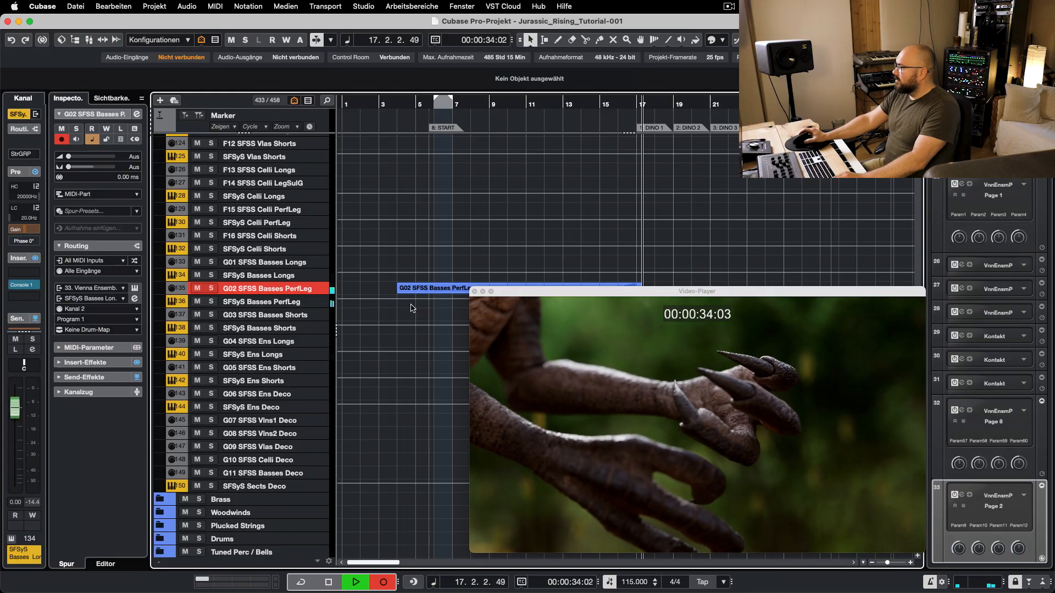
{"action": "key", "text": "super+z"}
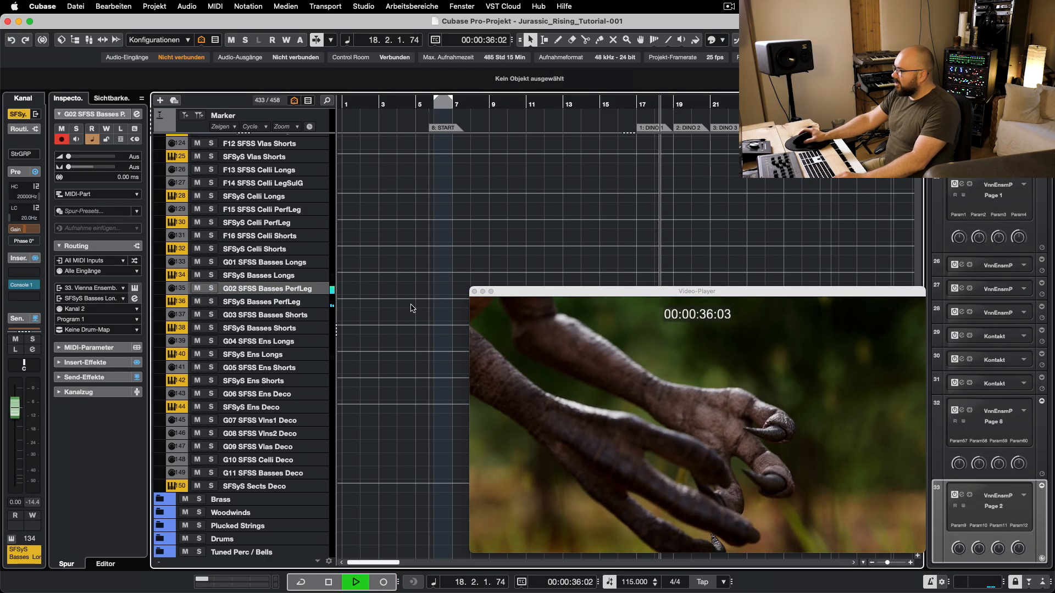
{"action": "key", "text": "super+shift+z"}
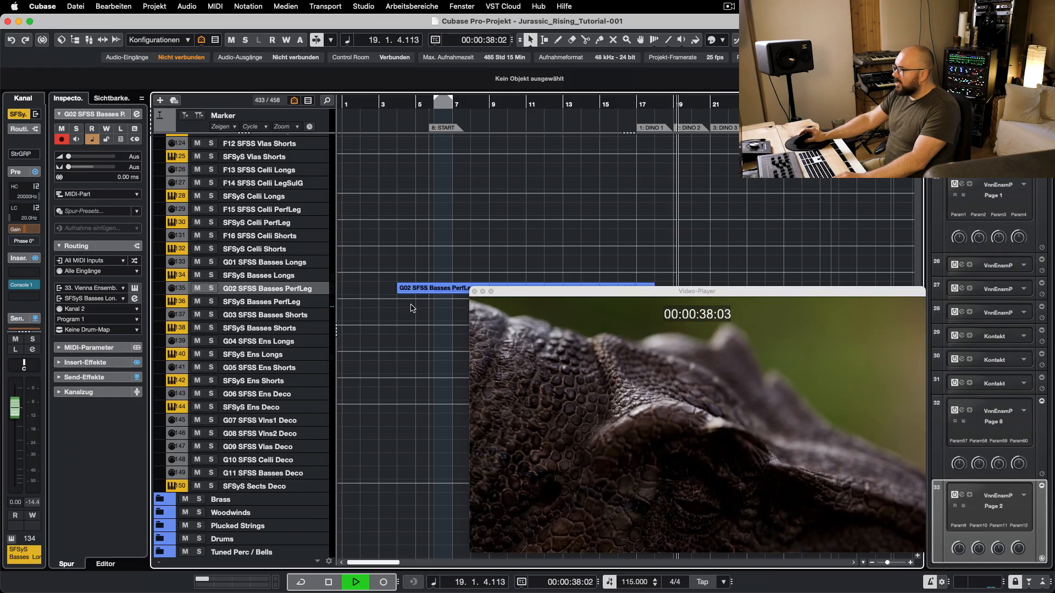
{"action": "key", "text": "space"}
- Shrink the video player and move it clear of the tracks, then open the recorded basses part in the Key Editor
{"action": "left_click_drag", "start_coordinate": [555, 292], "coordinate": [686, 8]}
{"action": "left_click_drag", "start_coordinate": [599, 281], "coordinate": [771, 183]}
{"action": "left_click", "coordinate": [548, 293]}
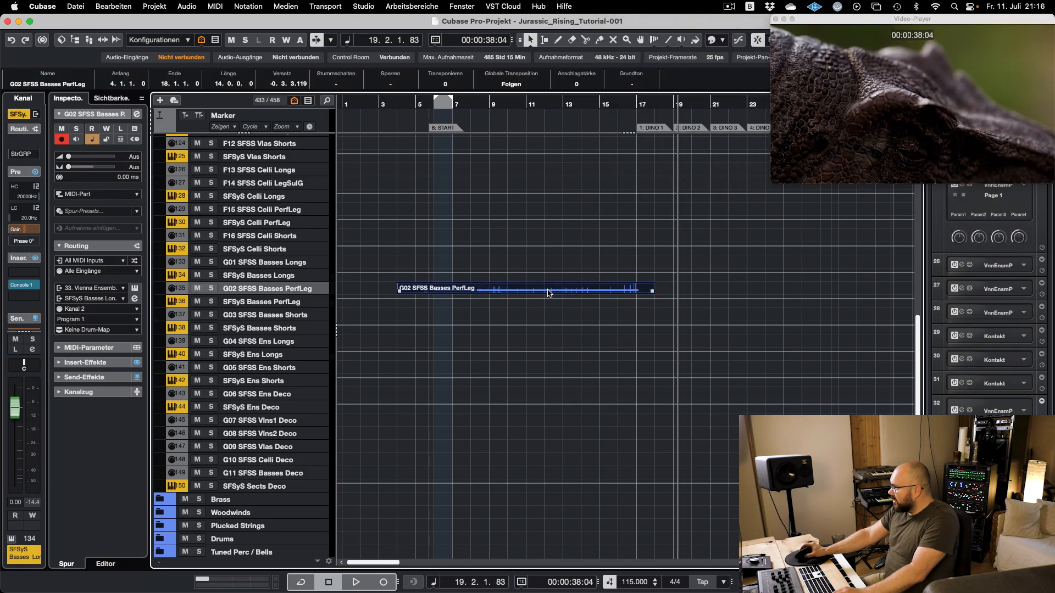
{"action": "double_click", "coordinate": [548, 293]}
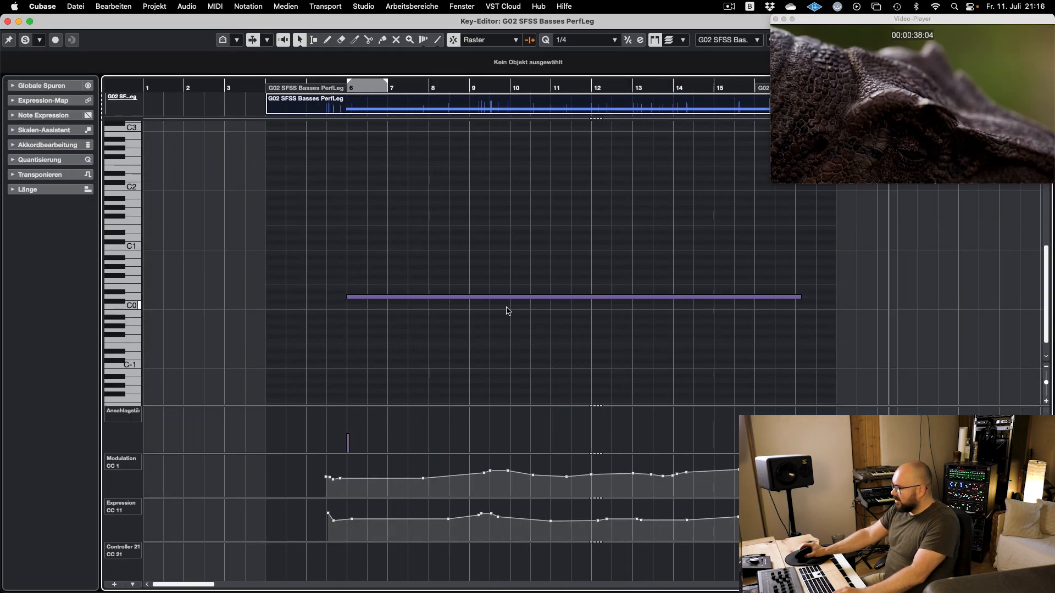
- Raise the basses part's Expression CC 11 and Modulation CC 1 curves slightly up to about bar 14
{"action": "key", "text": "super+a"}
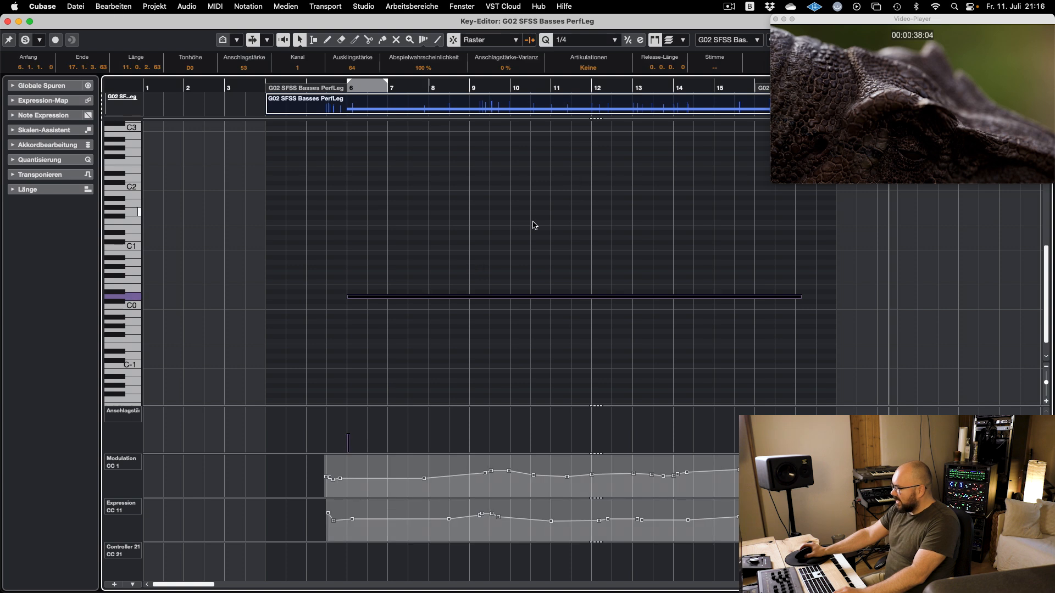
{"action": "left_click", "coordinate": [477, 246]}
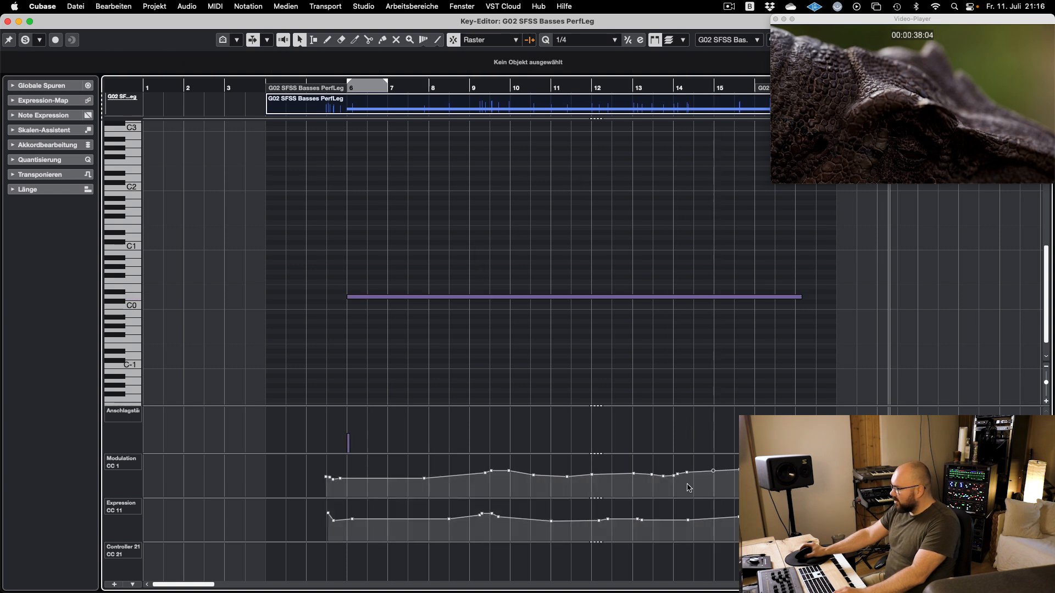
{"action": "left_click_drag", "start_coordinate": [688, 489], "coordinate": [326, 489]}
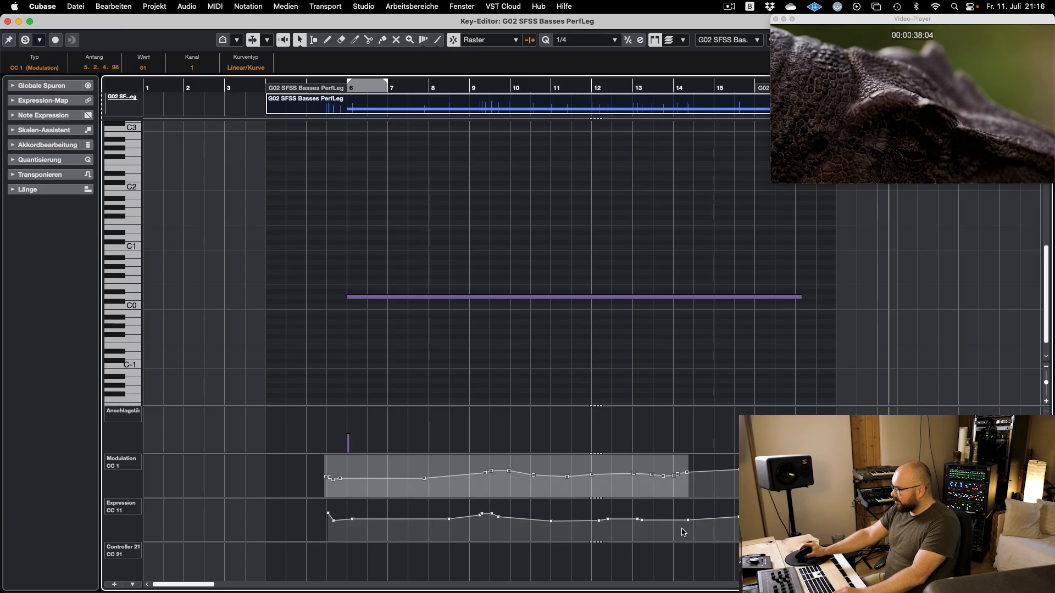
{"action": "left_click_drag", "start_coordinate": [710, 537], "coordinate": [303, 509]}
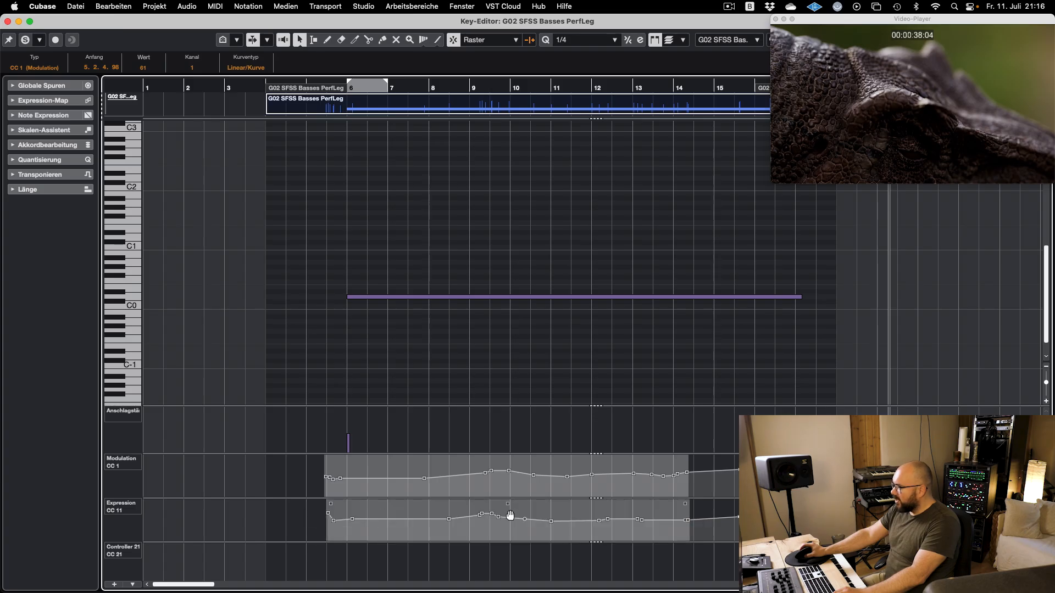
{"action": "left_click_drag", "start_coordinate": [509, 501], "coordinate": [509, 491]}
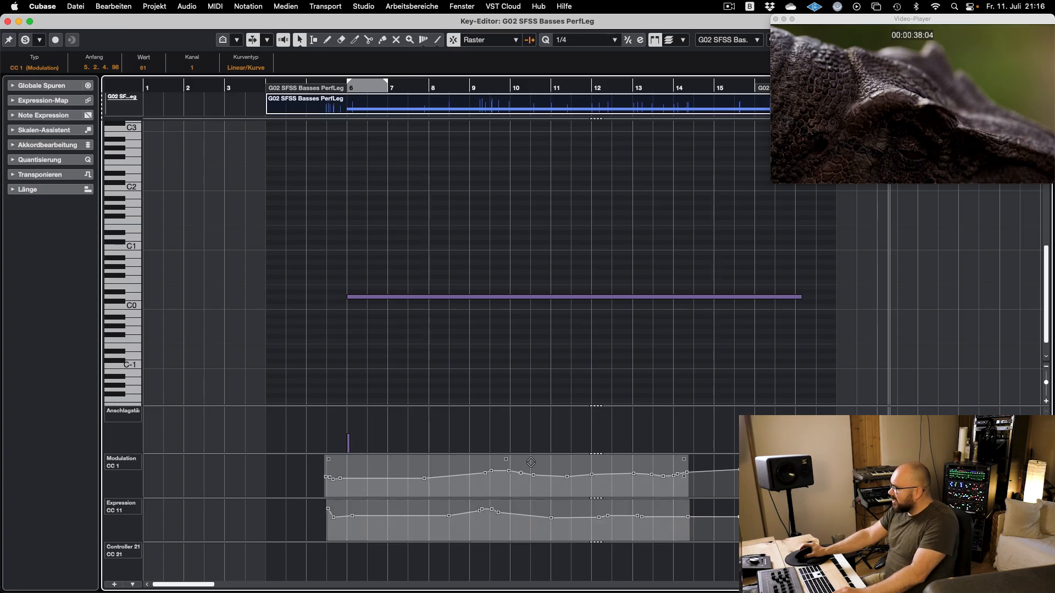
{"action": "left_click_drag", "start_coordinate": [505, 454], "coordinate": [505, 443]}
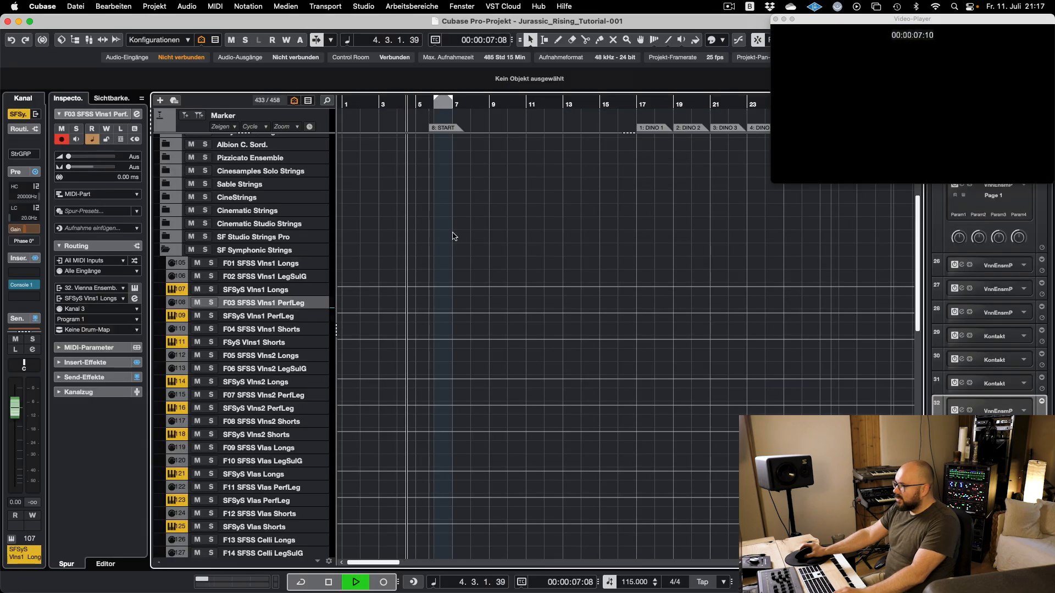
- Record a part on F03 SFSS Vlns1 PerfLeg up to about bar 17 and copy it to F01 SFSS Vlns1 Longs, transposed by -12
{"action": "key", "text": "KP_Multiply"}
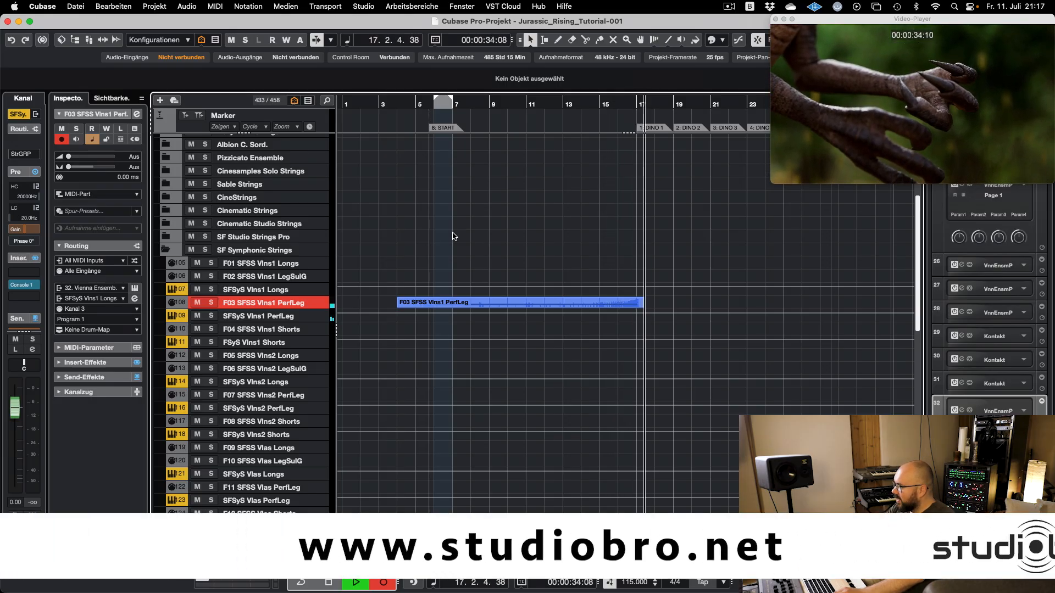
{"action": "key", "text": "space"}
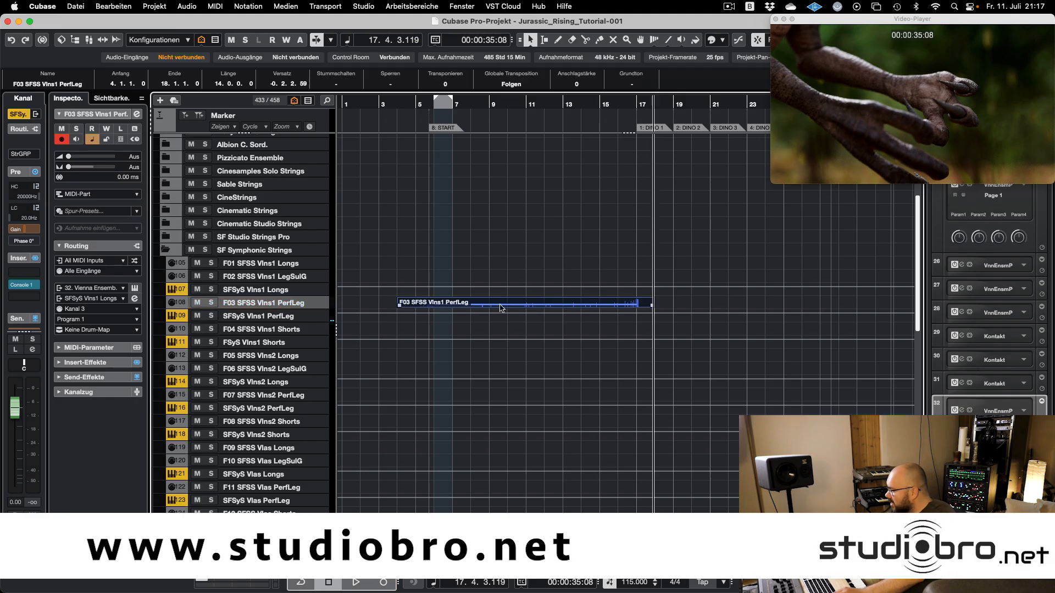
{"action": "left_click_drag", "start_coordinate": [468, 306], "coordinate": [468, 266]}
- Listen to the F01 SFSS Vlns1 Longs part in solo, then turn solo off
{"action": "key", "text": "s"}
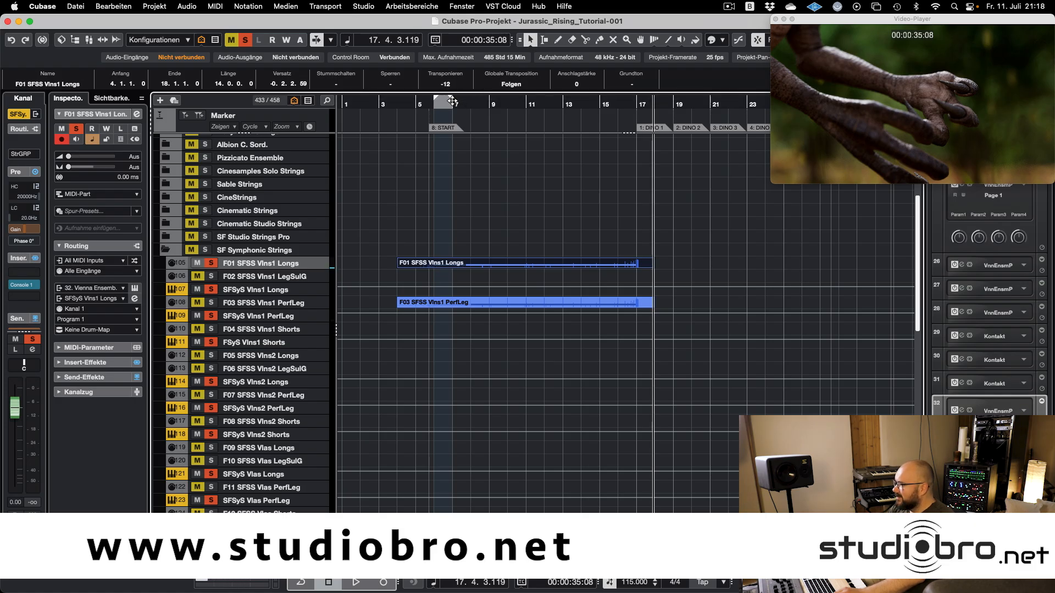
{"action": "left_click", "coordinate": [542, 180]}
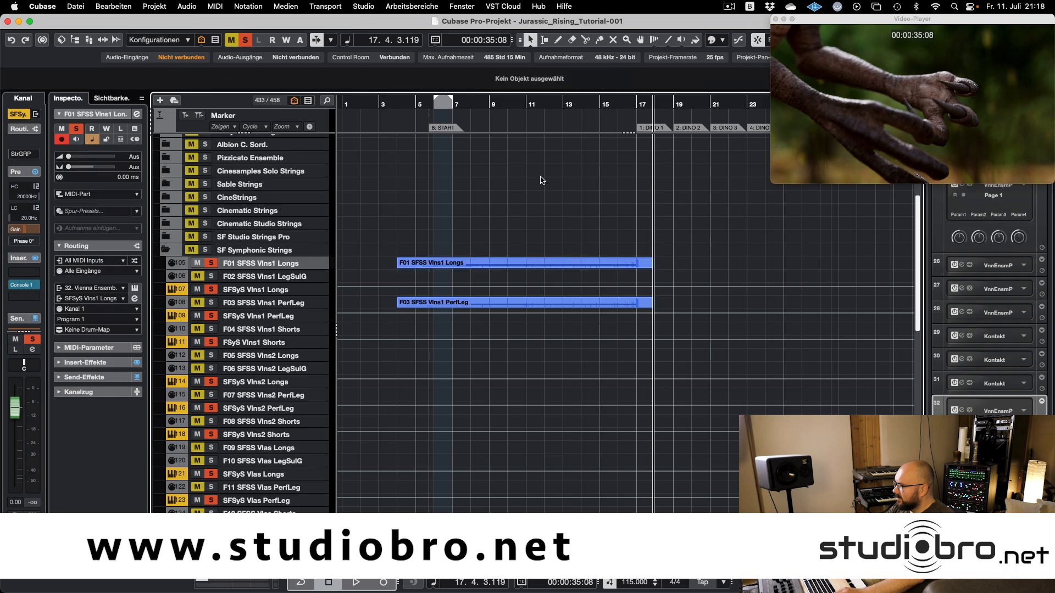
{"action": "key", "text": "KP_0"}
{"action": "key", "text": "space"}
{"action": "key", "text": "s"}
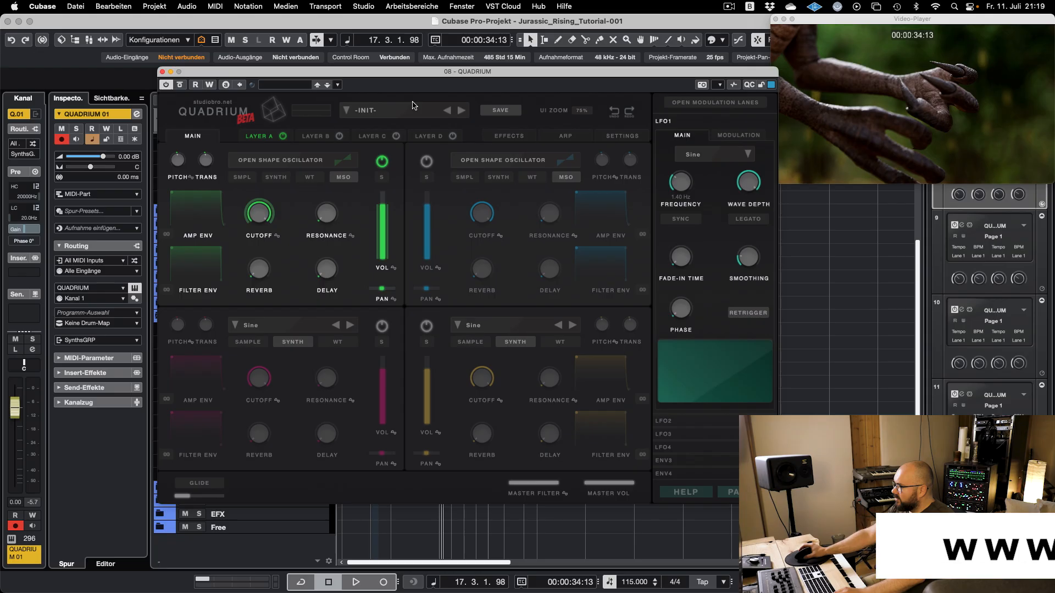
- Load the 03 Power Hits preset from the Drum category of the MTRXA Factory Presets in QUADRIUM and close the instrument window
{"action": "left_click", "coordinate": [371, 113]}
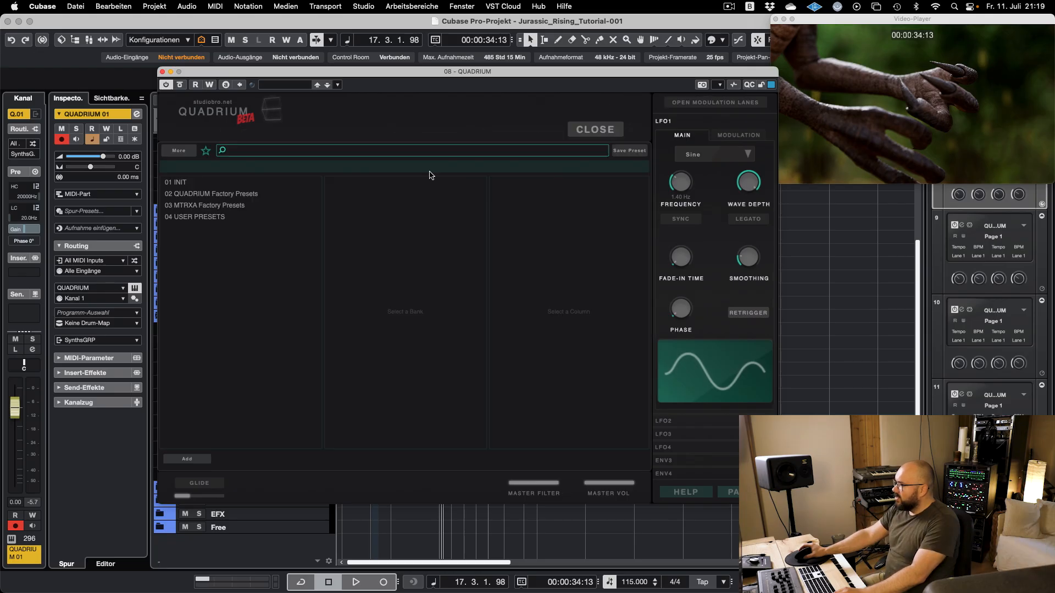
{"action": "left_click", "coordinate": [197, 208]}
{"action": "left_click", "coordinate": [340, 217]}
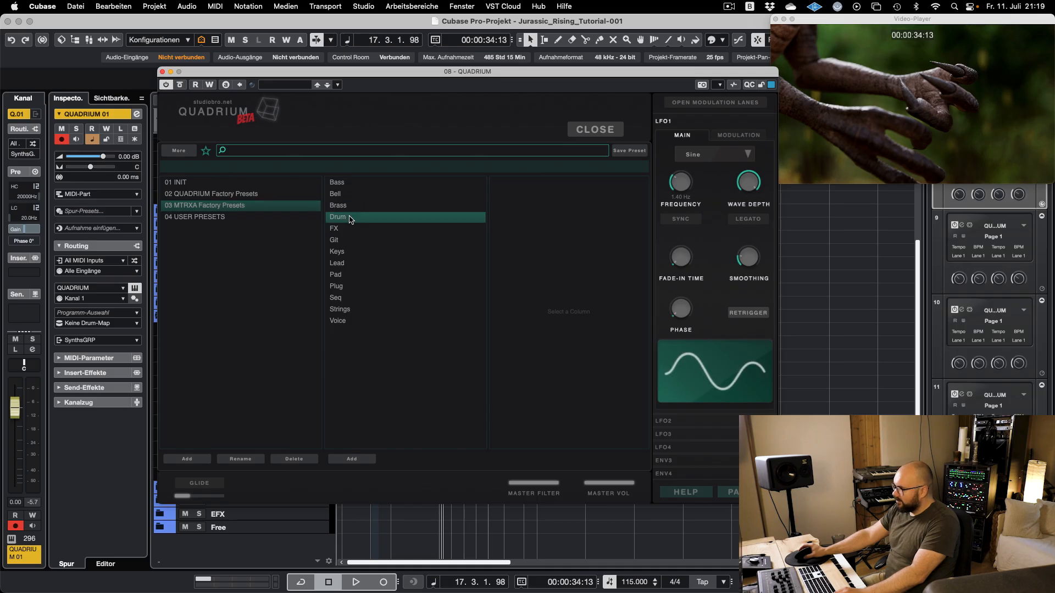
{"action": "left_click", "coordinate": [552, 208]}
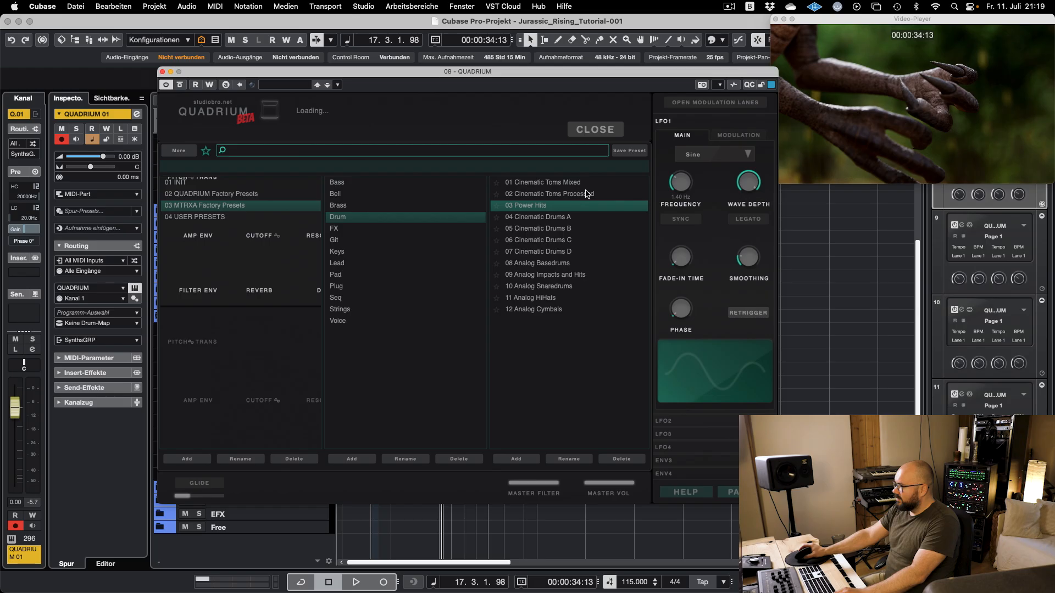
{"action": "left_click", "coordinate": [595, 129]}
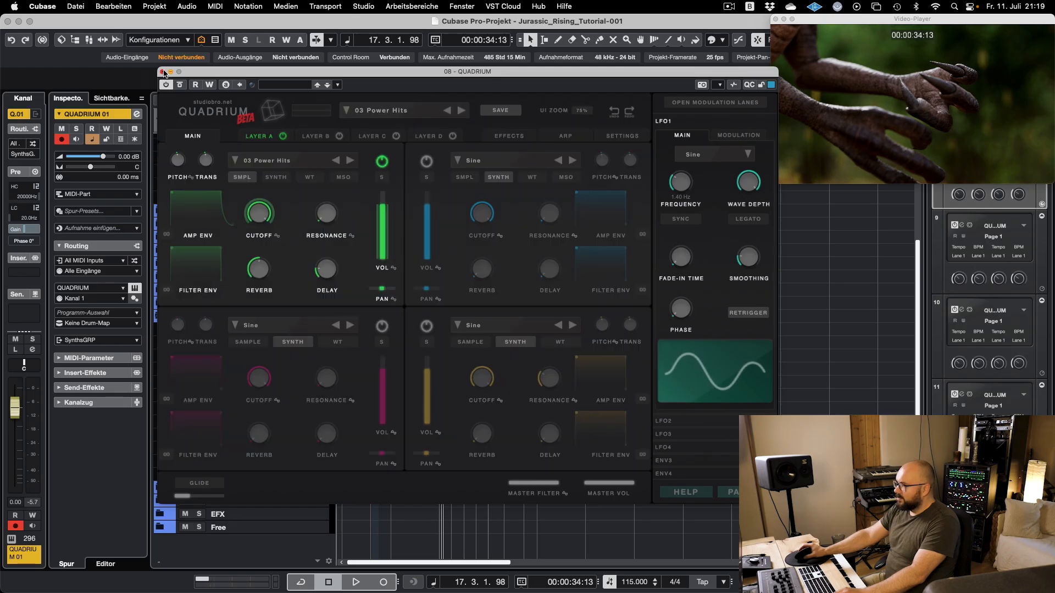
{"action": "left_click", "coordinate": [162, 72]}
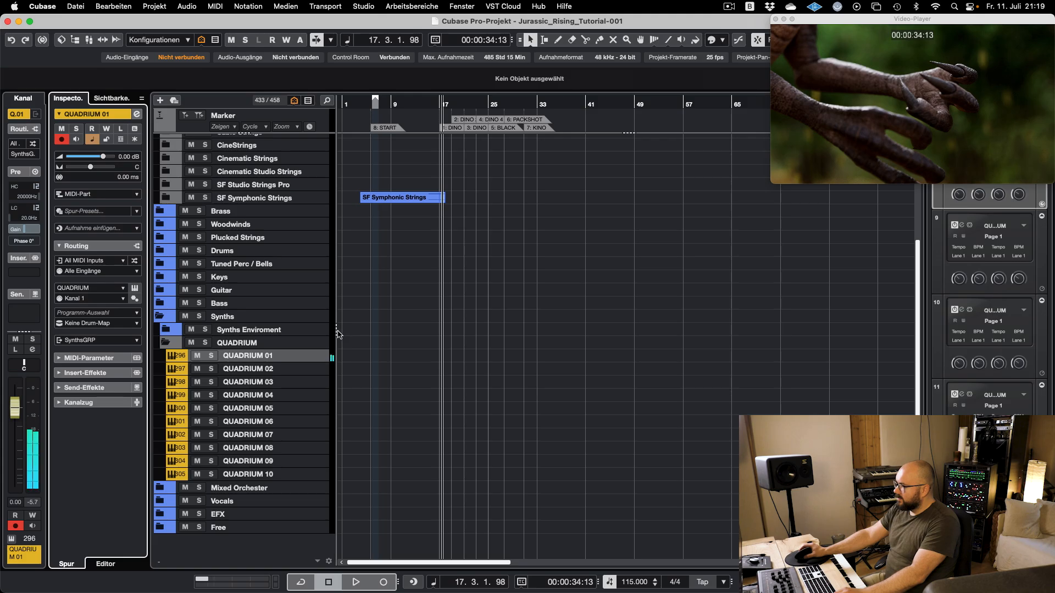
- Record a part on the H12 SFSB ContrBs Trmb Solo track from the START marker at bar 6 to about bar 15
{"action": "left_click", "coordinate": [379, 330]}
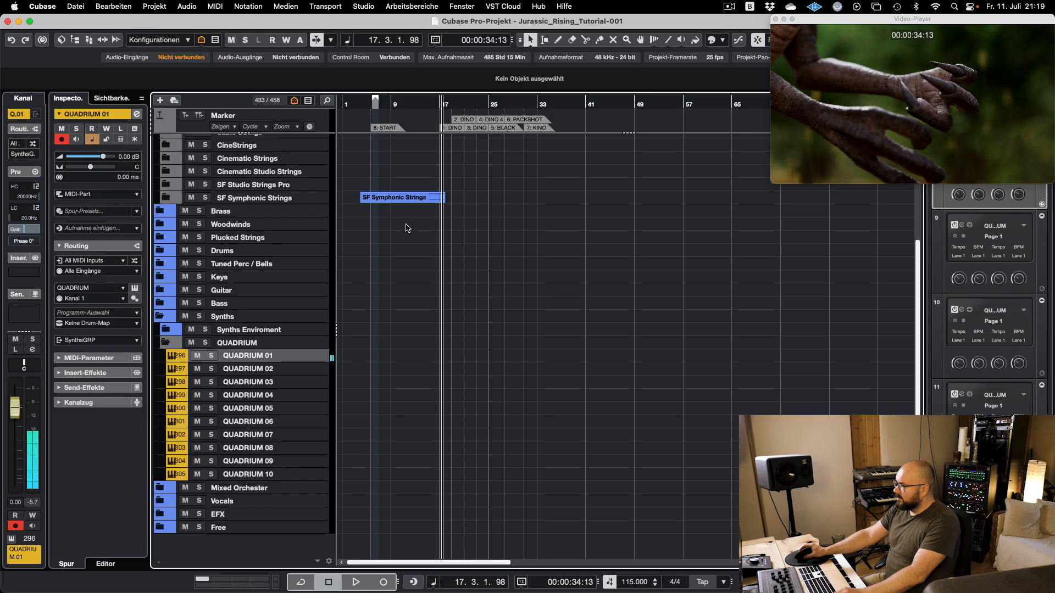
{"action": "left_click", "coordinate": [374, 103]}
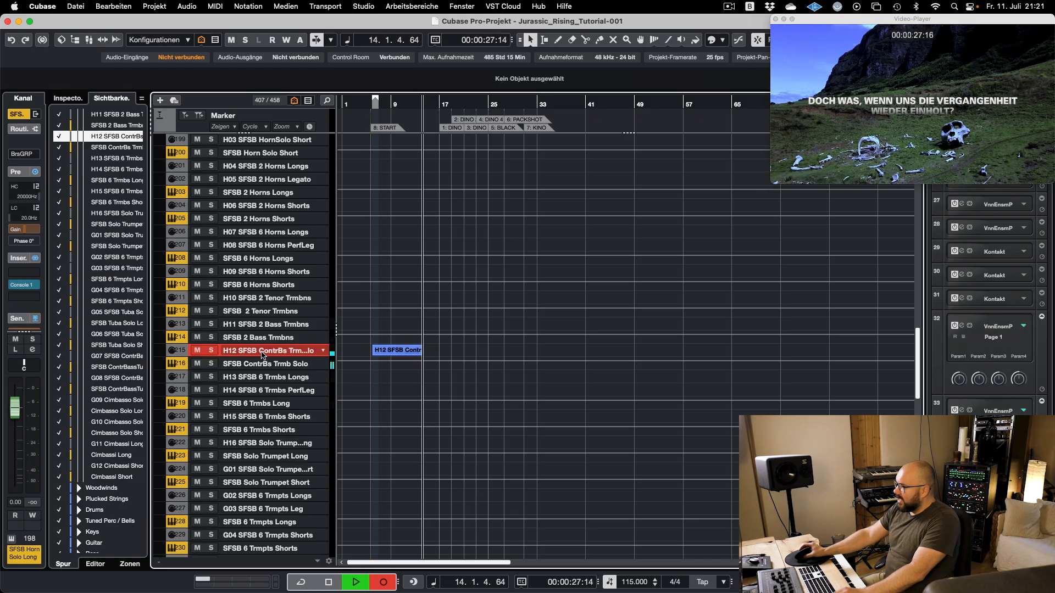
{"action": "key", "text": "space"}
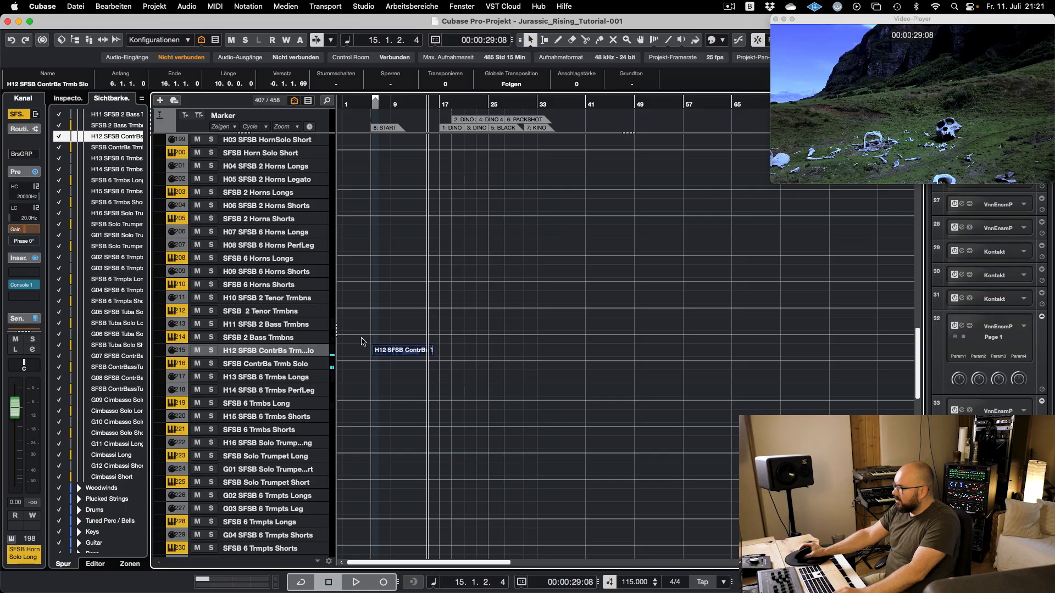
{"action": "scroll", "coordinate": [458, 331], "scroll_direction": "up", "scroll_amount": 10}
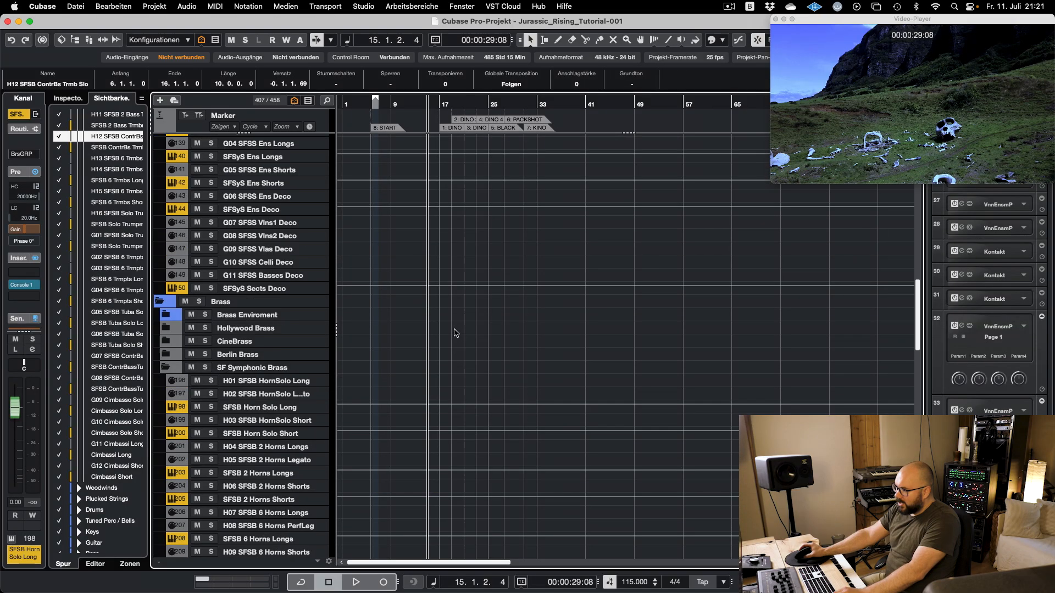
- Play from the START marker to about bar 18 and insert the performance as a retrospective MIDI recording from All MIDI Inputs
{"action": "scroll", "coordinate": [459, 330], "scroll_direction": "down", "scroll_amount": 12}
{"action": "left_click", "coordinate": [504, 293]}
{"action": "key", "text": "KP_Subtract"}
{"action": "key", "text": "space"}
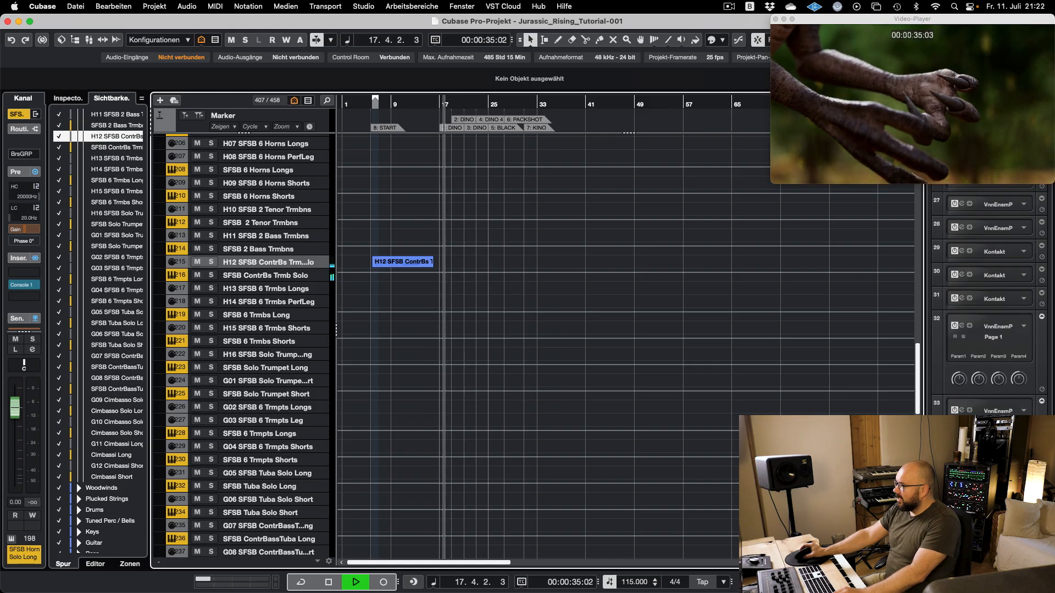
{"action": "key", "text": "space"}
{"action": "left_click", "coordinate": [352, 7]}
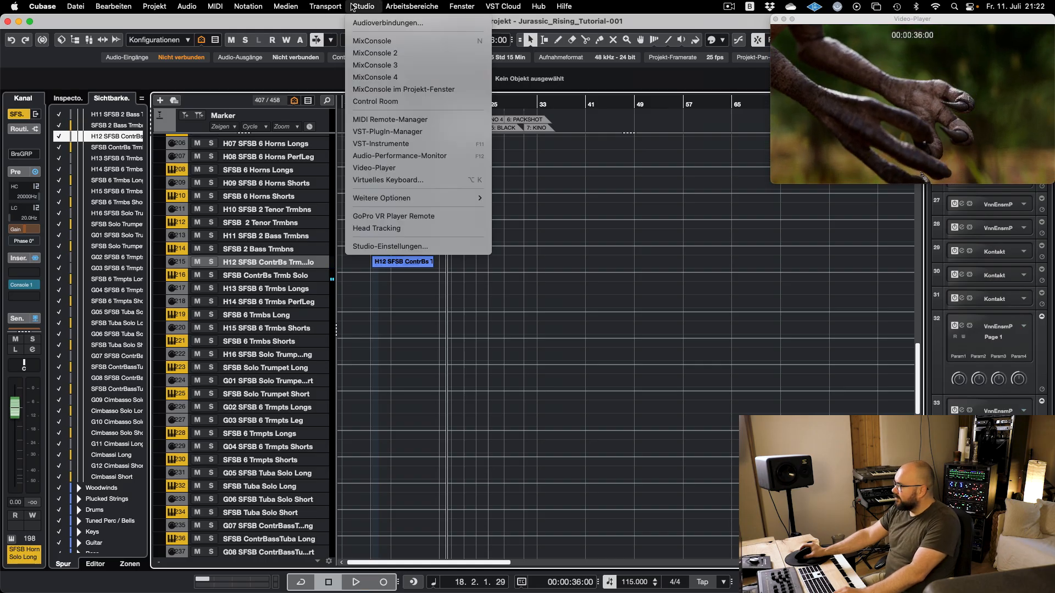
{"action": "mouse_move", "coordinate": [343, 7]}
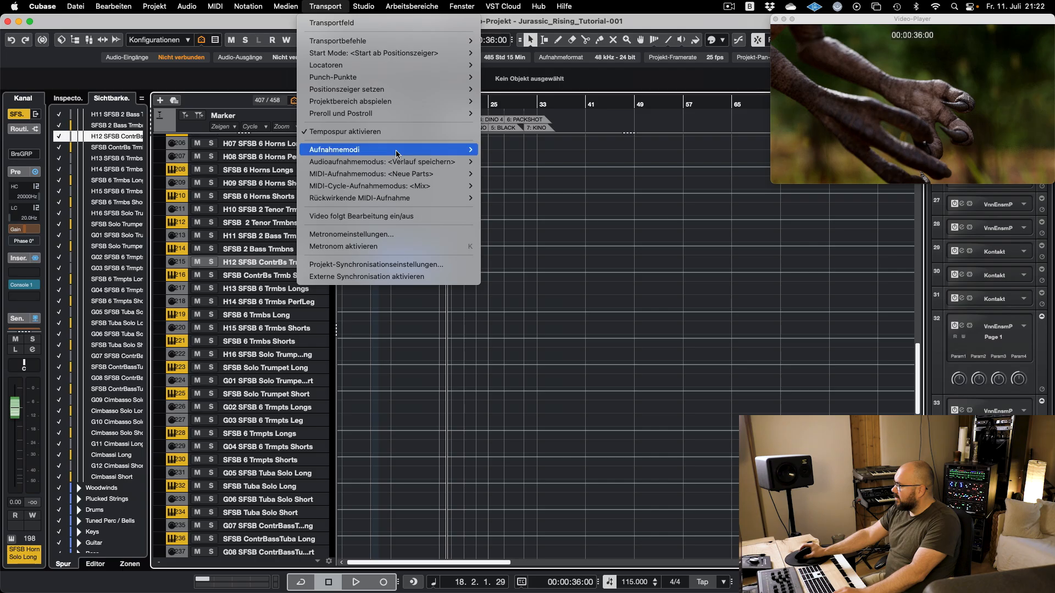
{"action": "mouse_move", "coordinate": [415, 174]}
{"action": "mouse_move", "coordinate": [454, 199]}
{"action": "left_click", "coordinate": [497, 198]}
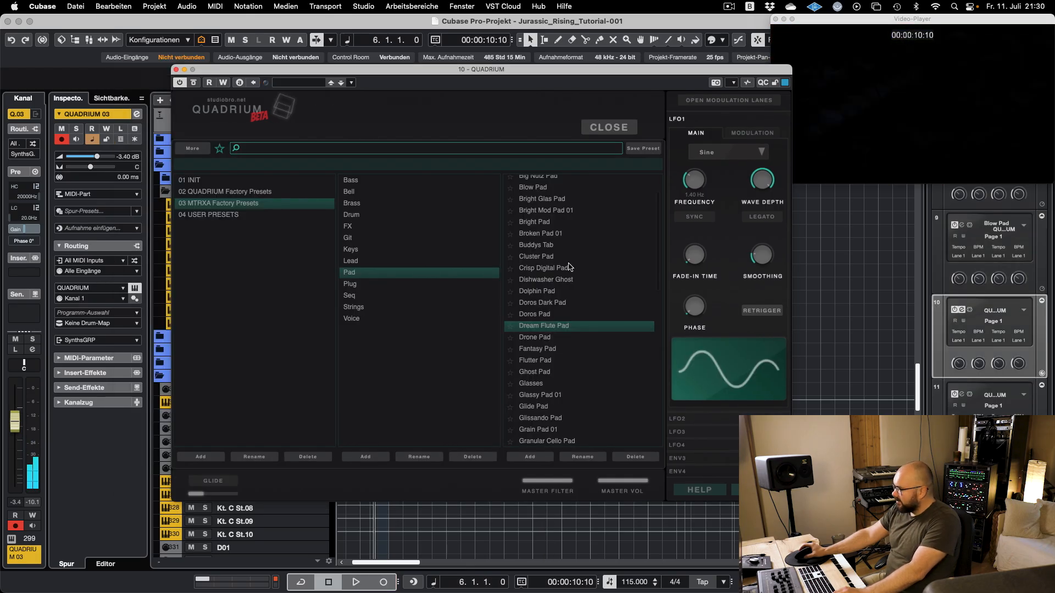
- Leave the preset browser with Dream Flute Pad loaded on QUADRIUM 03 and assign MIDI CC#1 to layer A's volume
{"action": "left_click", "coordinate": [618, 126]}
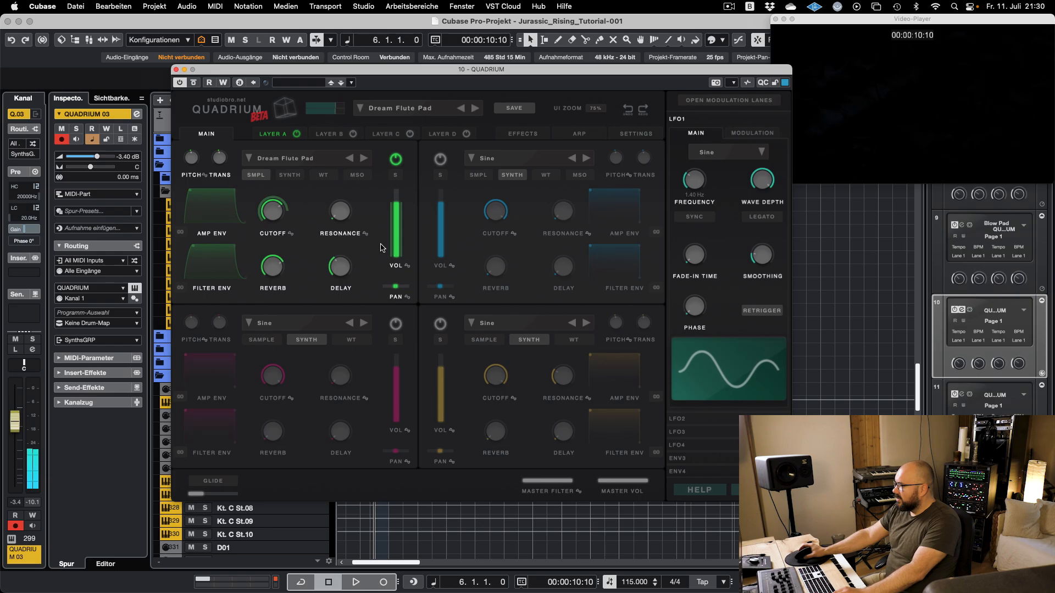
{"action": "right_click", "coordinate": [396, 229]}
{"action": "mouse_move", "coordinate": [428, 240]}
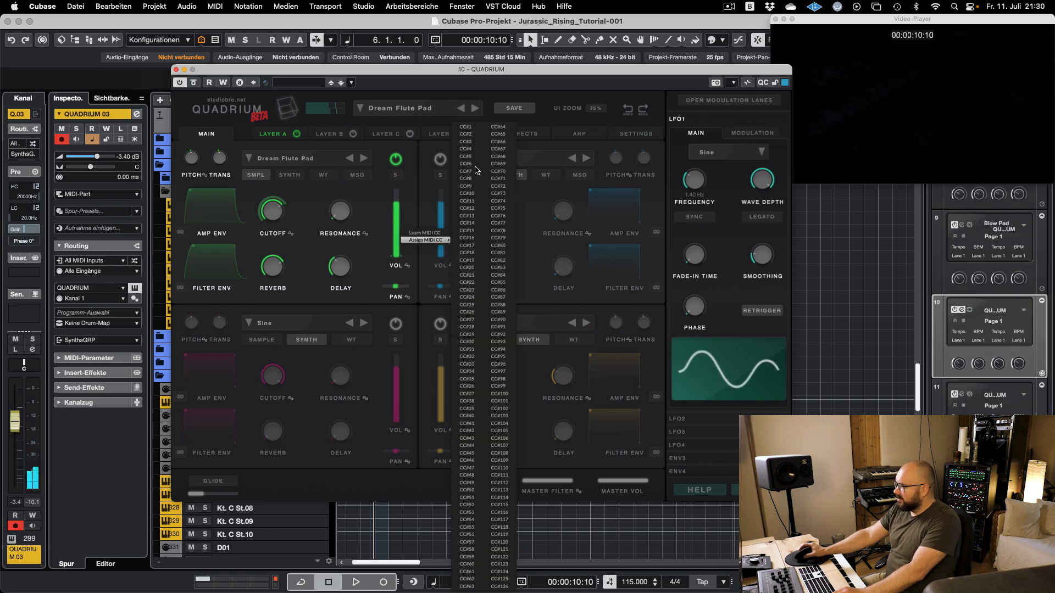
{"action": "left_click", "coordinate": [469, 128]}
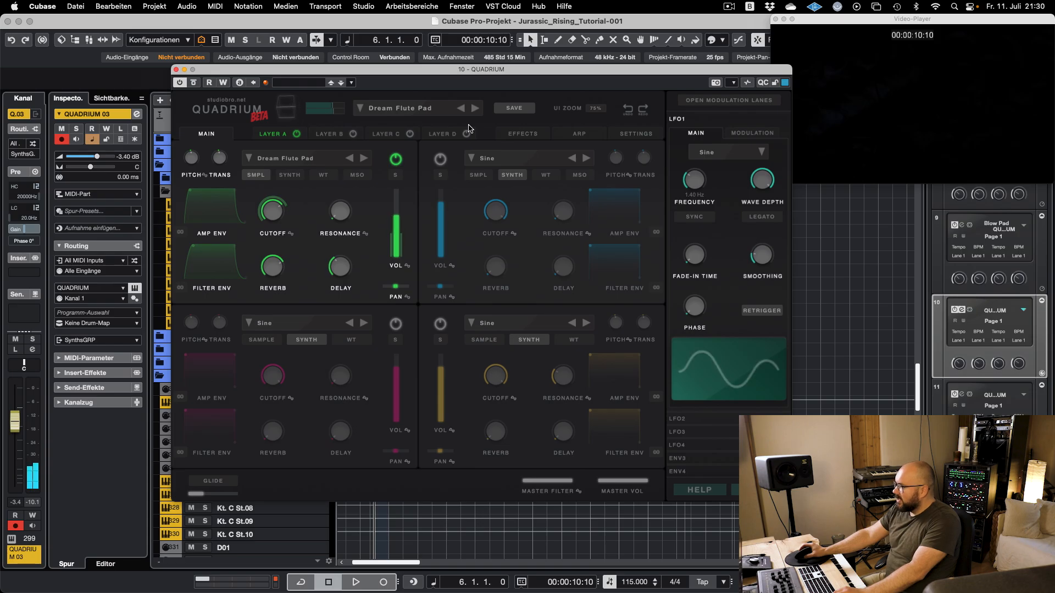
- Play the Dream Flute Pad to about bar 18, close the instrument window and insert the performance retrospectively from All MIDI Inputs on QUADRIUM 03
{"action": "key", "text": "space"}
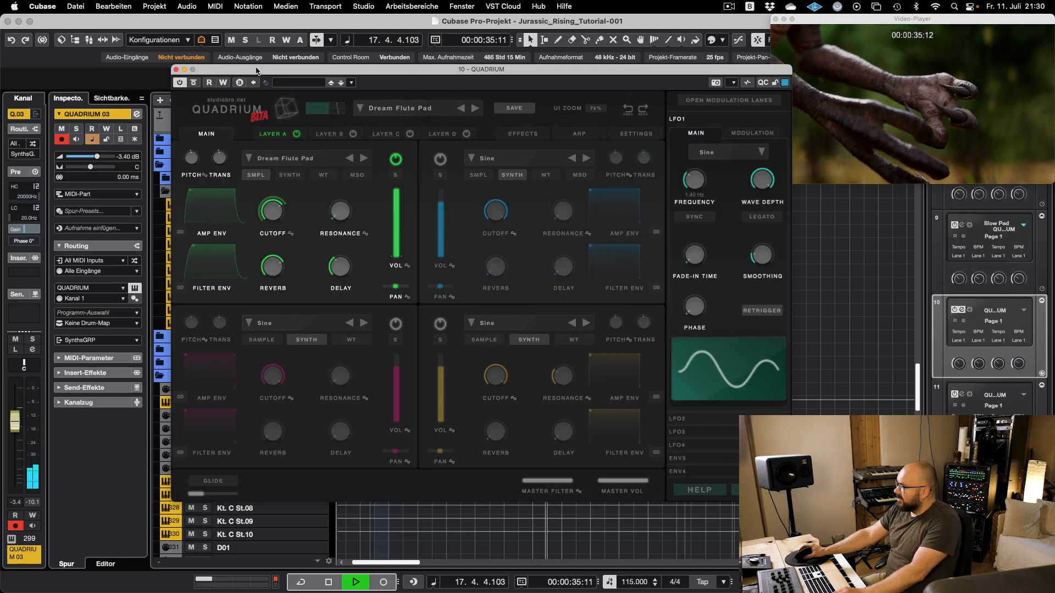
{"action": "key", "text": "space"}
{"action": "left_click", "coordinate": [176, 69]}
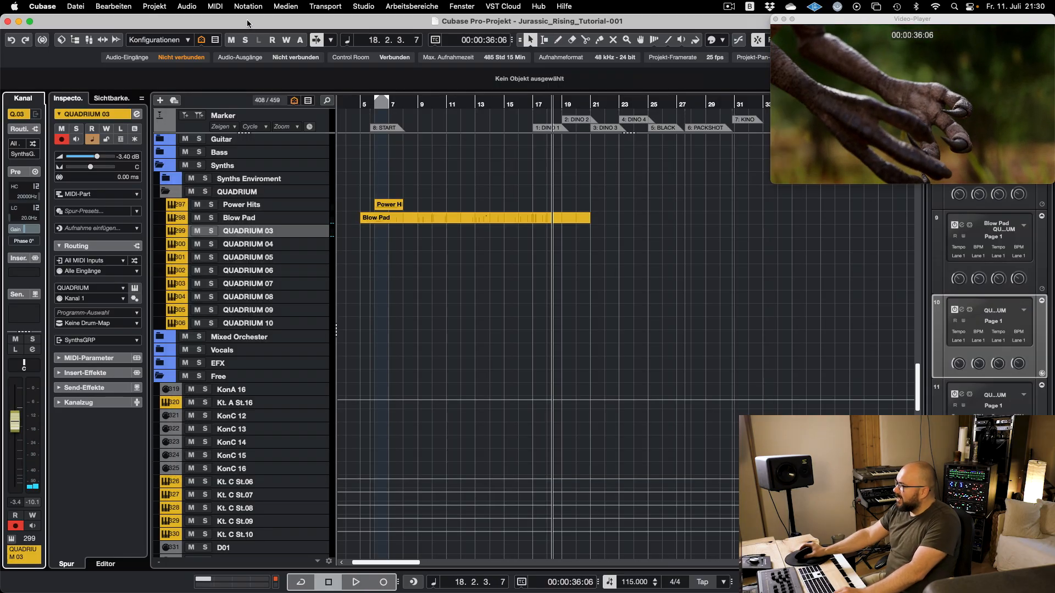
{"action": "left_click", "coordinate": [326, 6]}
{"action": "mouse_move", "coordinate": [440, 198]}
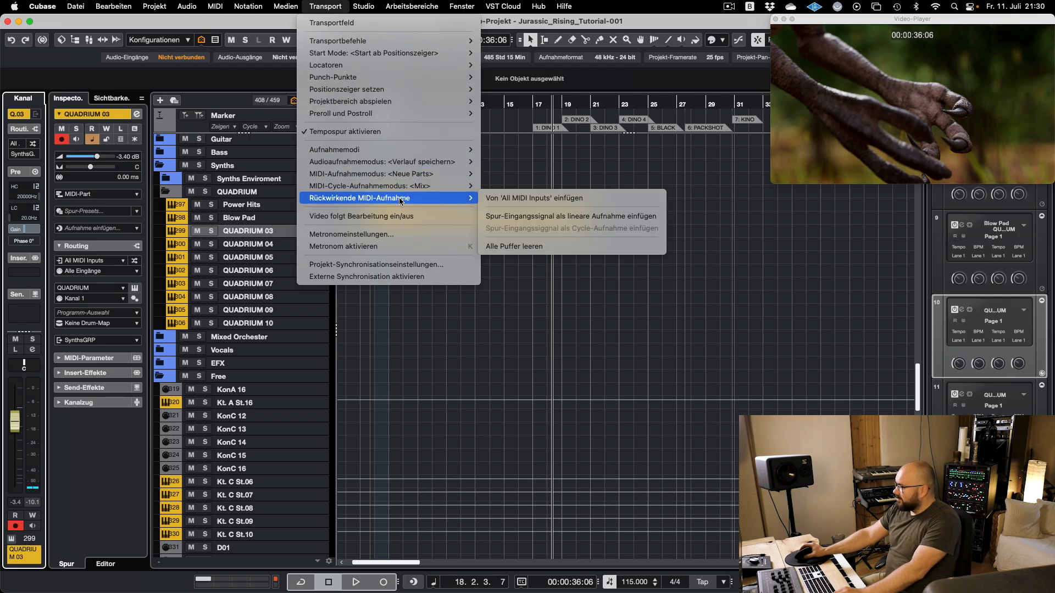
{"action": "left_click", "coordinate": [508, 199]}
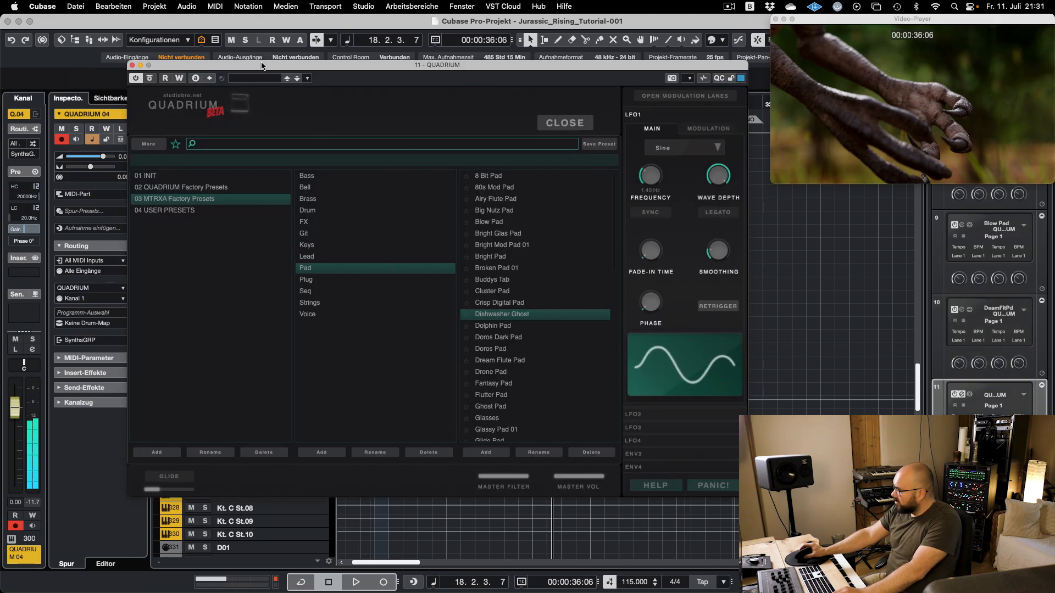
- Move the instrument window aside and record a Dishwasher Ghost part on QUADRIUM 04 from the START marker to about bar 18
{"action": "left_click_drag", "start_coordinate": [261, 65], "coordinate": [190, 101]}
{"action": "key", "text": "space"}
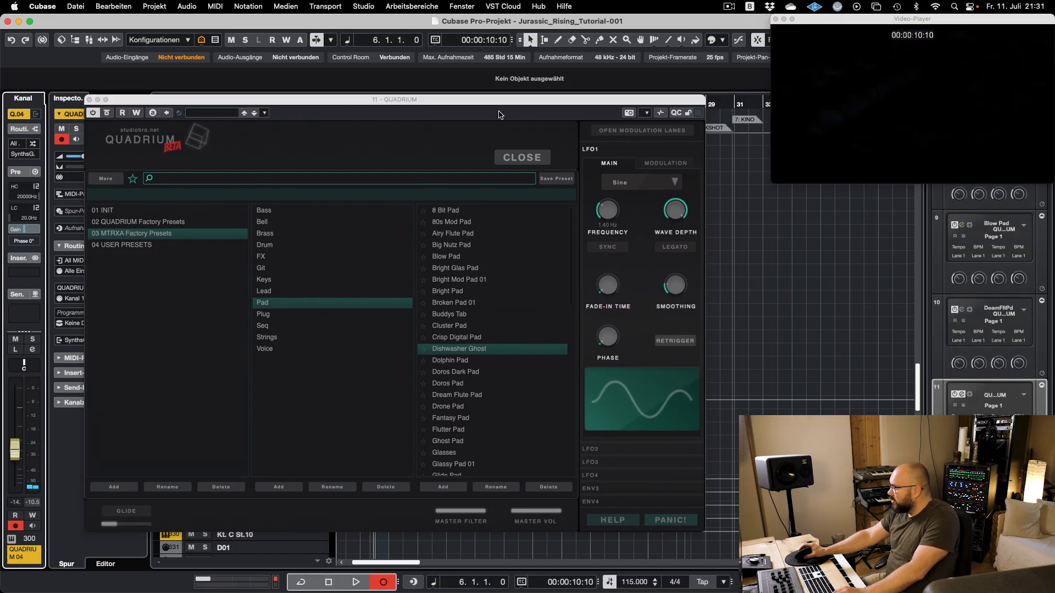
{"action": "key", "text": "space"}
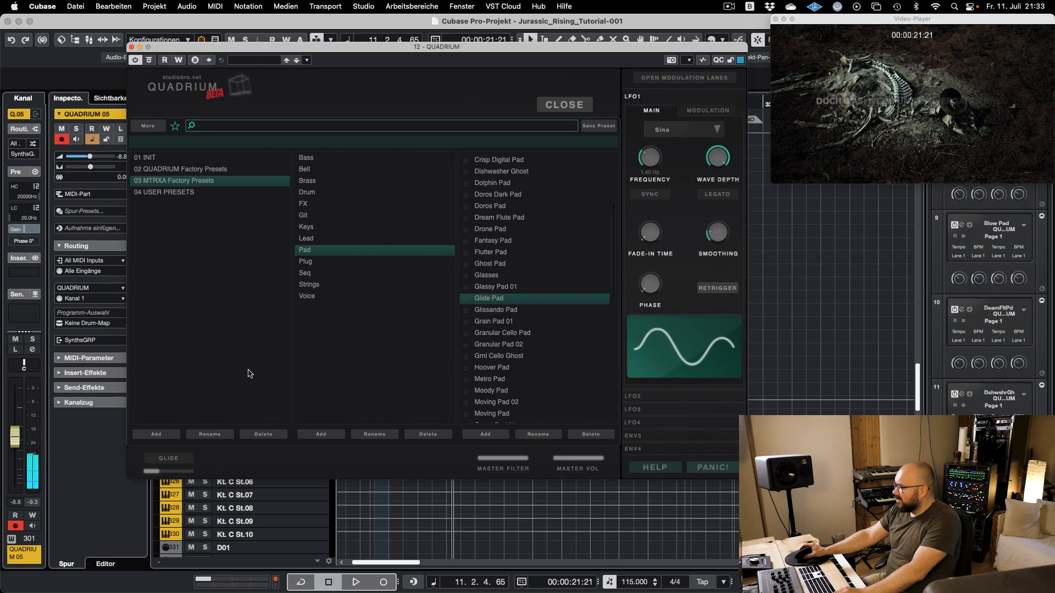
- Lower QUADRIUM 05 to about -22.6 dB, play the Glide Pad to about bar 17 and insert the performance retrospectively from All MIDI Inputs
{"action": "left_click_drag", "start_coordinate": [15, 437], "coordinate": [16, 465]}
{"action": "key", "text": "space"}
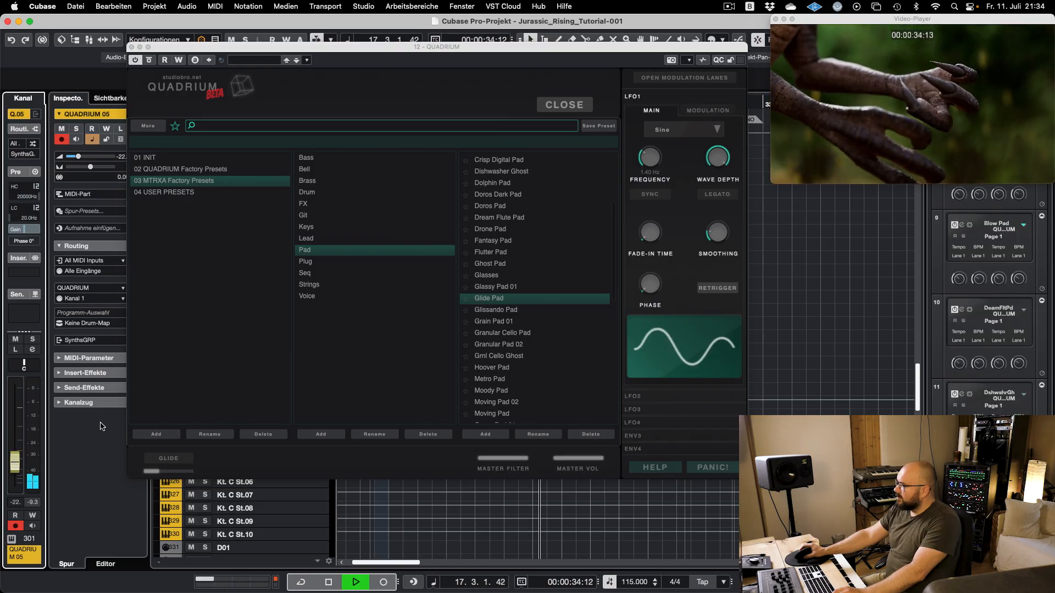
{"action": "key", "text": "space"}
{"action": "left_click", "coordinate": [565, 104]}
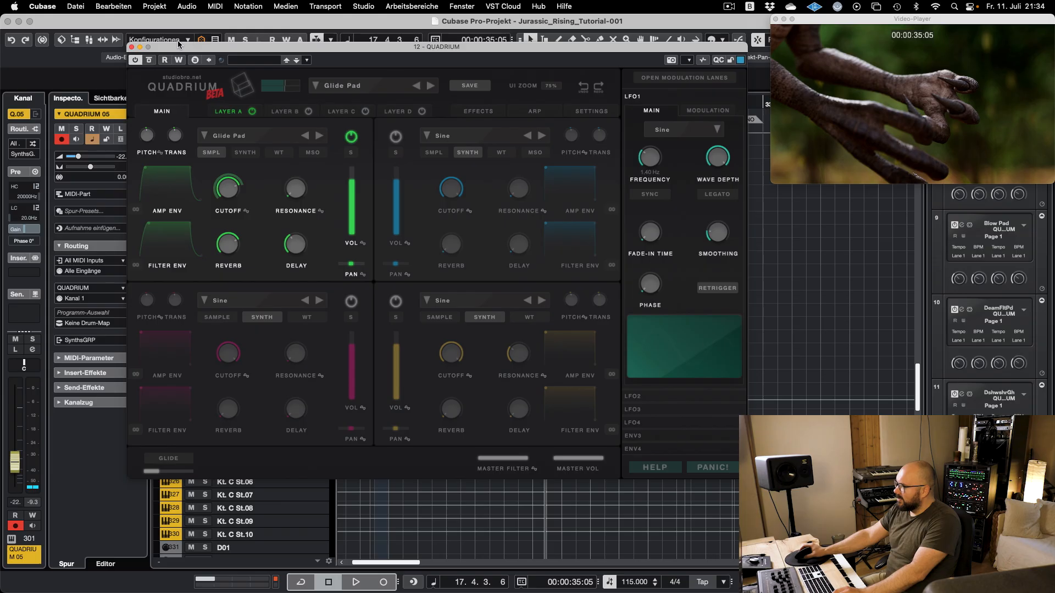
{"action": "left_click", "coordinate": [131, 47]}
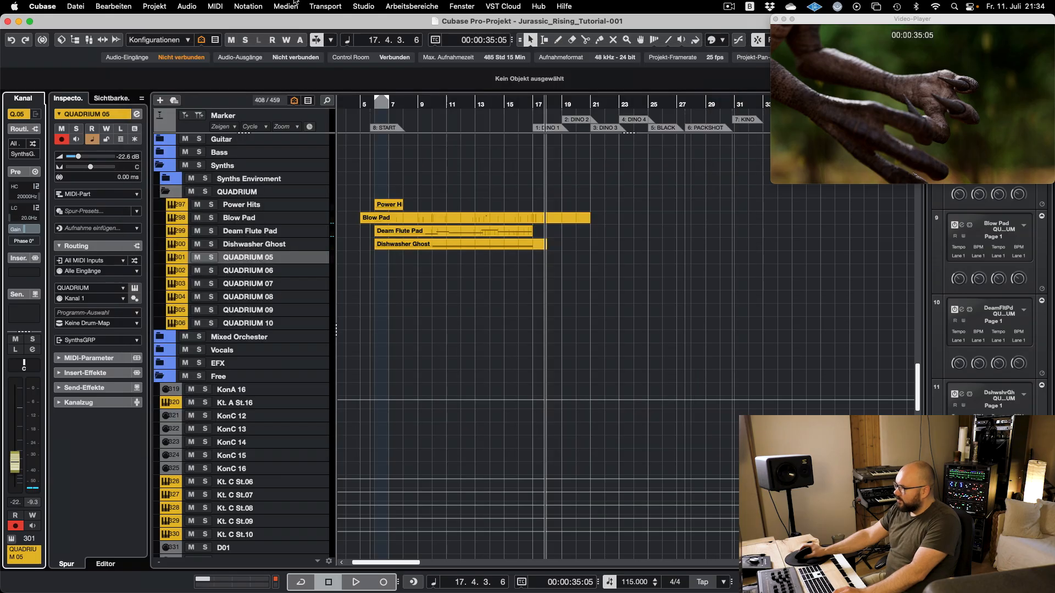
{"action": "left_click", "coordinate": [308, 6]}
{"action": "mouse_move", "coordinate": [473, 198]}
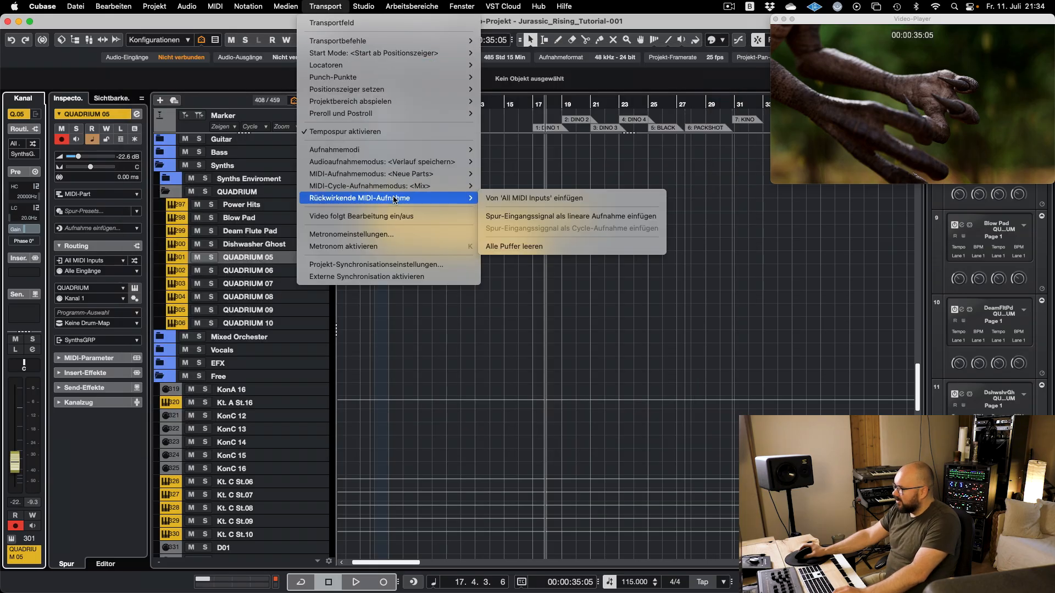
{"action": "left_click", "coordinate": [511, 199]}
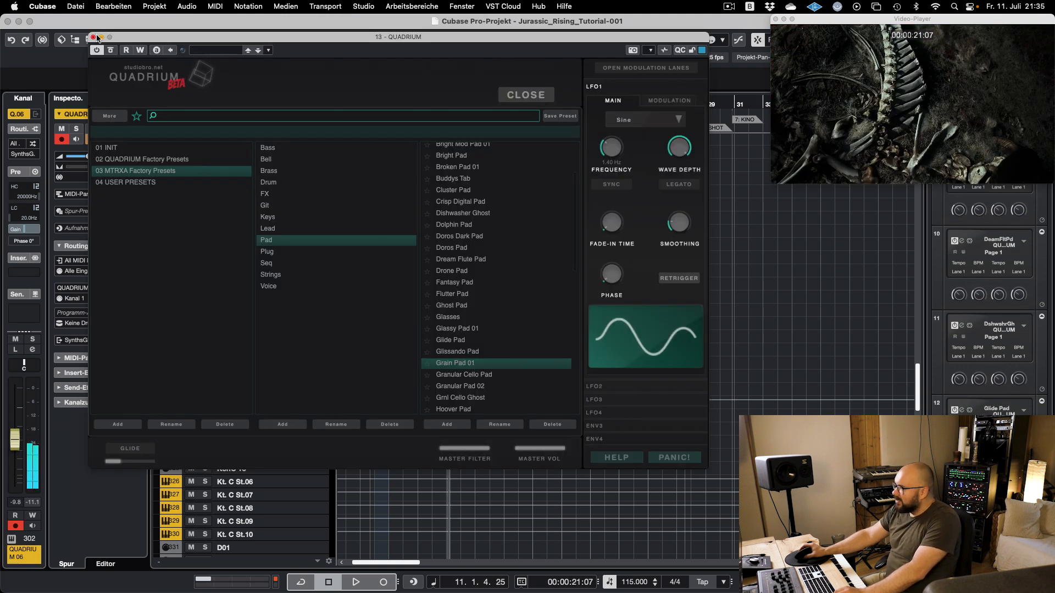
- Record a Grain Pad 01 part on the sixth QUADRIUM track from the START marker to bar 18 and close its instrument window
{"action": "left_click", "coordinate": [91, 37]}
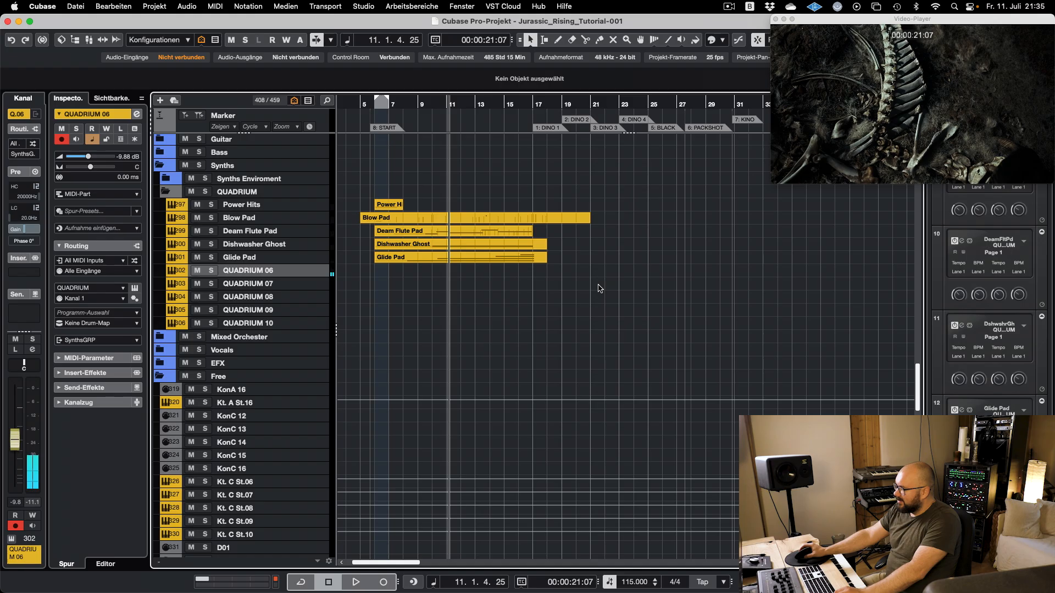
{"action": "key", "text": "space"}
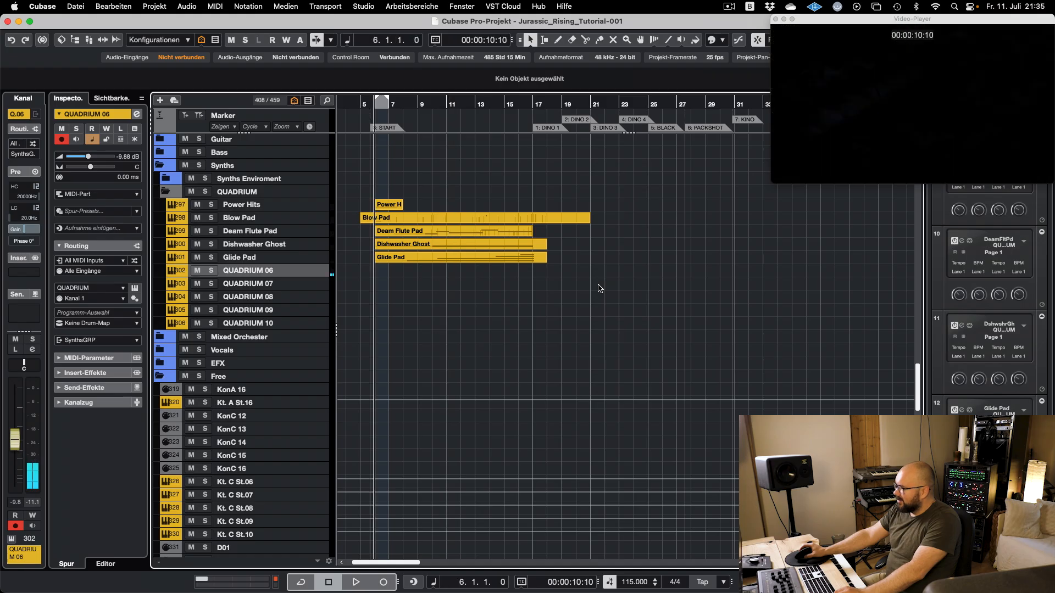
{"action": "left_click", "coordinate": [135, 288]}
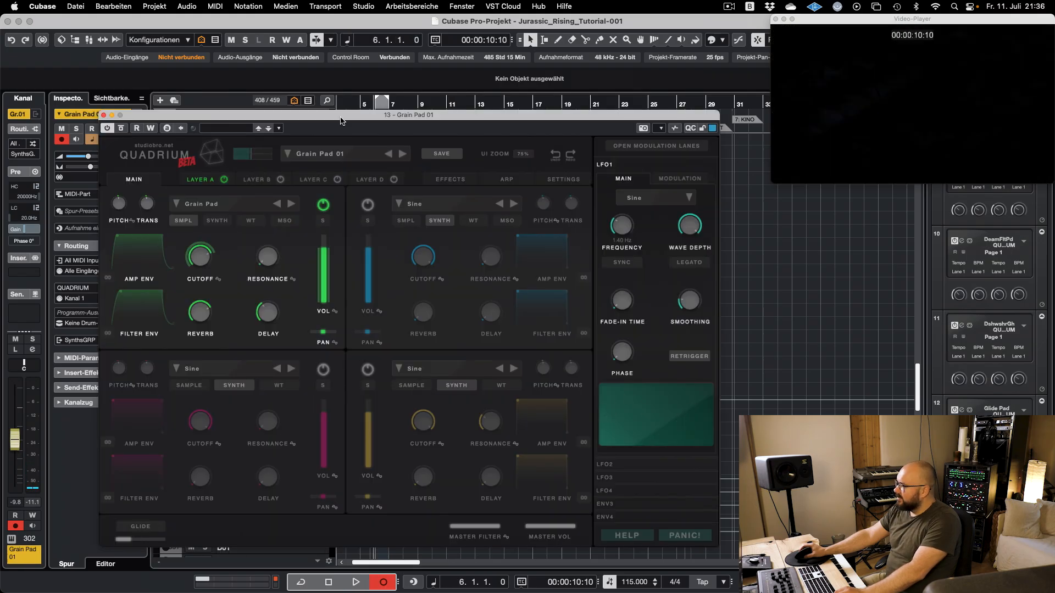
{"action": "key", "text": "space"}
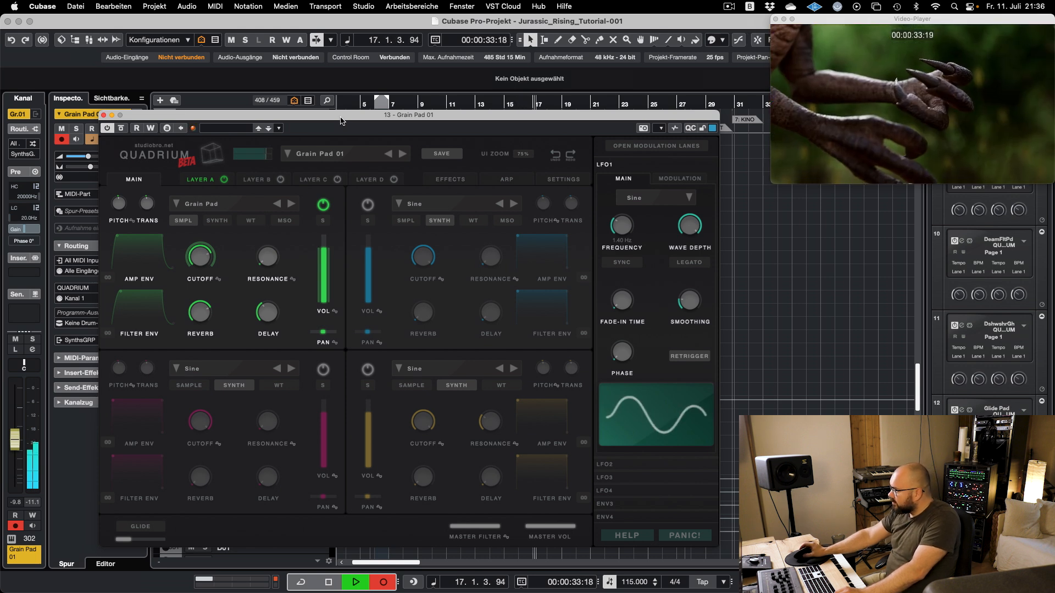
{"action": "key", "text": "space"}
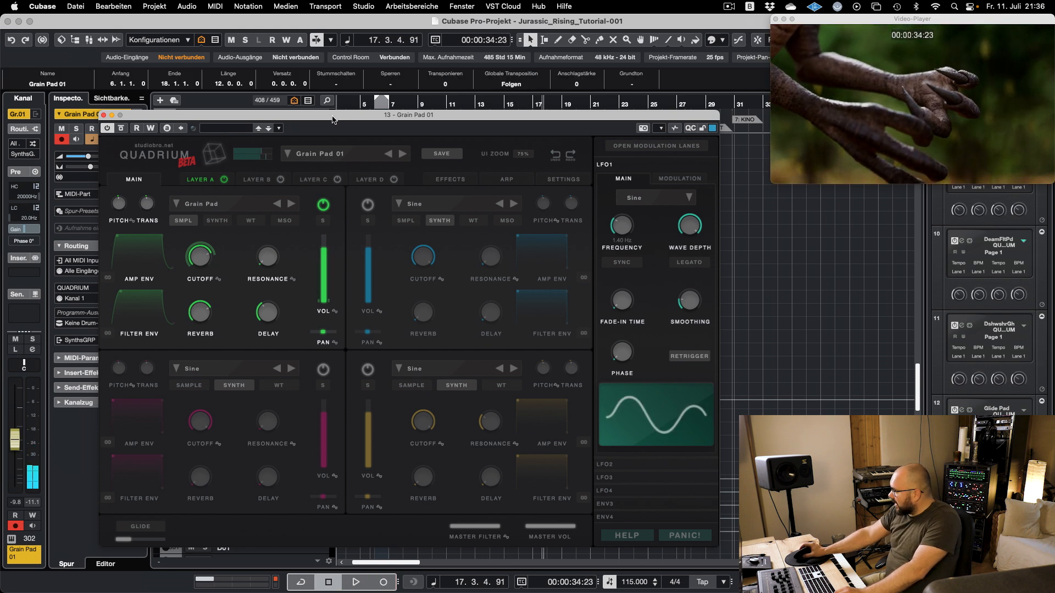
{"action": "left_click", "coordinate": [104, 115]}
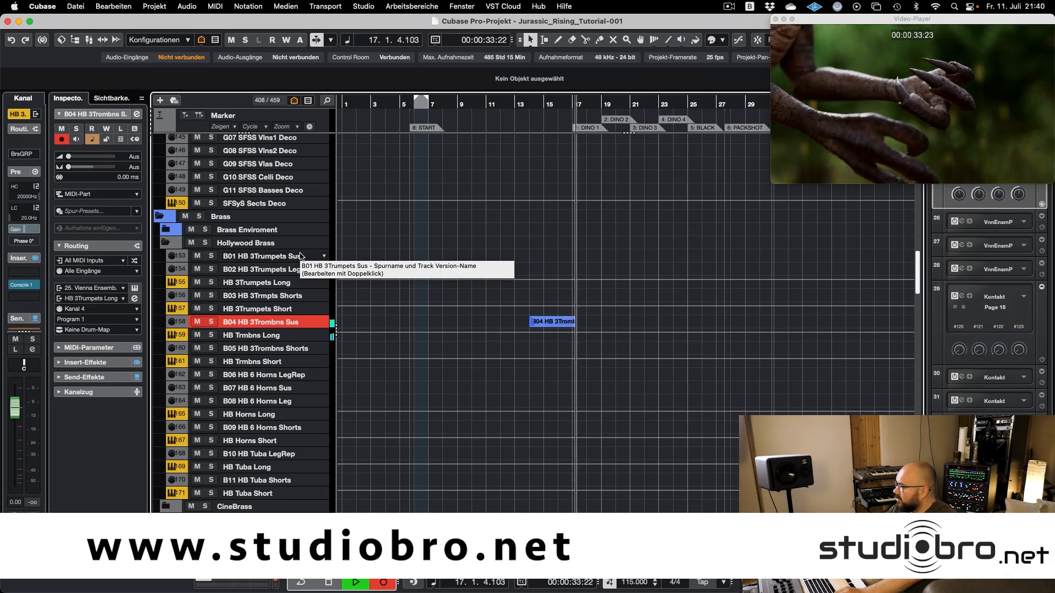
- End the B04 HB 3Trombns Sus recording at about bar 17 and record a part on SFEC Spr/Alt Ahh from bar 12 to about bar 18
{"action": "key", "text": "space"}
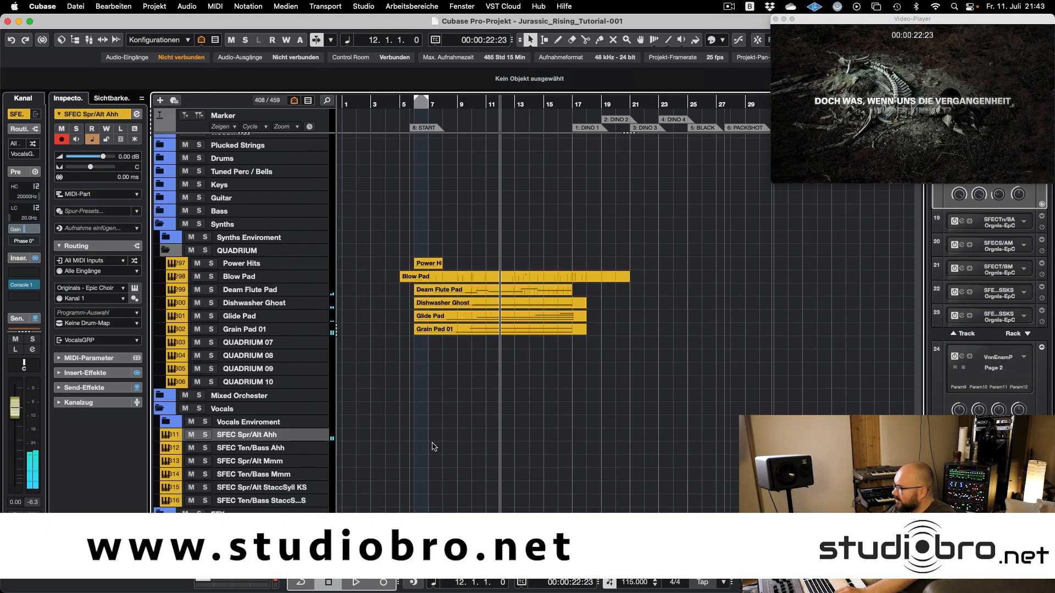
{"action": "key", "text": "space"}
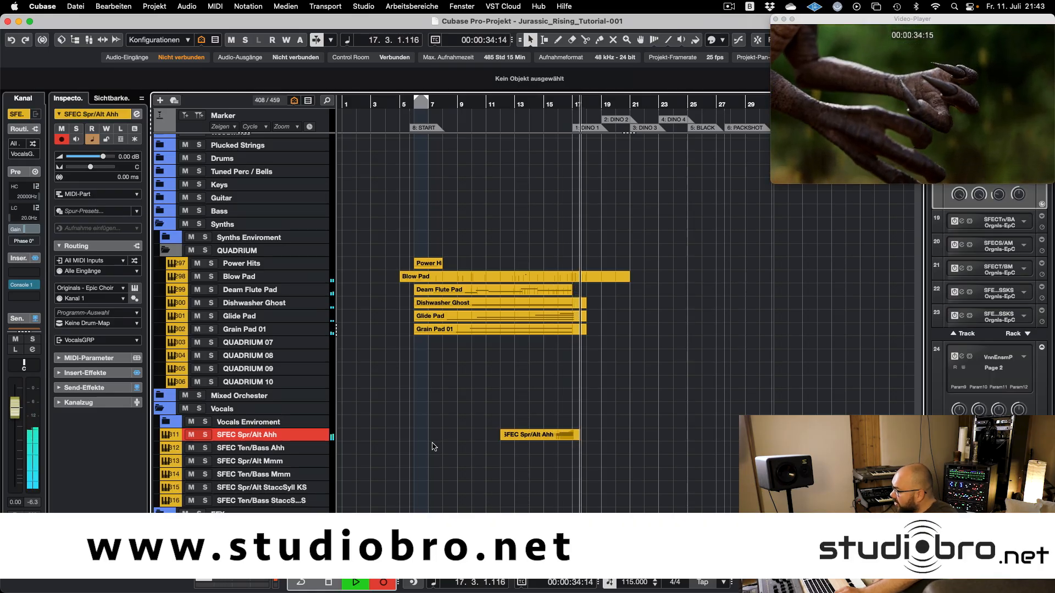
{"action": "key", "text": "space"}
- Copy the SFEC Spr/Alt Ahh part to the SFEC Ten/Bass Ahh track, solo that track and transpose the copy by -12
{"action": "key", "text": "Down"}
{"action": "left_click_drag", "start_coordinate": [527, 435], "coordinate": [527, 447]}
{"action": "key", "text": "s"}
{"action": "left_click", "coordinate": [546, 105]}
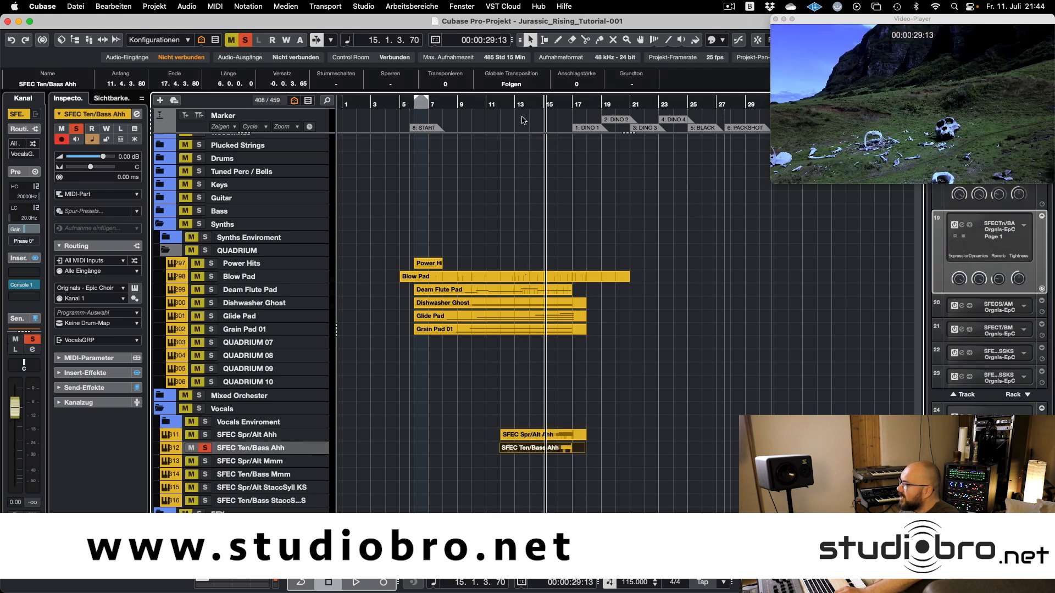
{"action": "left_click", "coordinate": [444, 84]}
{"action": "type", "text": "-12"}
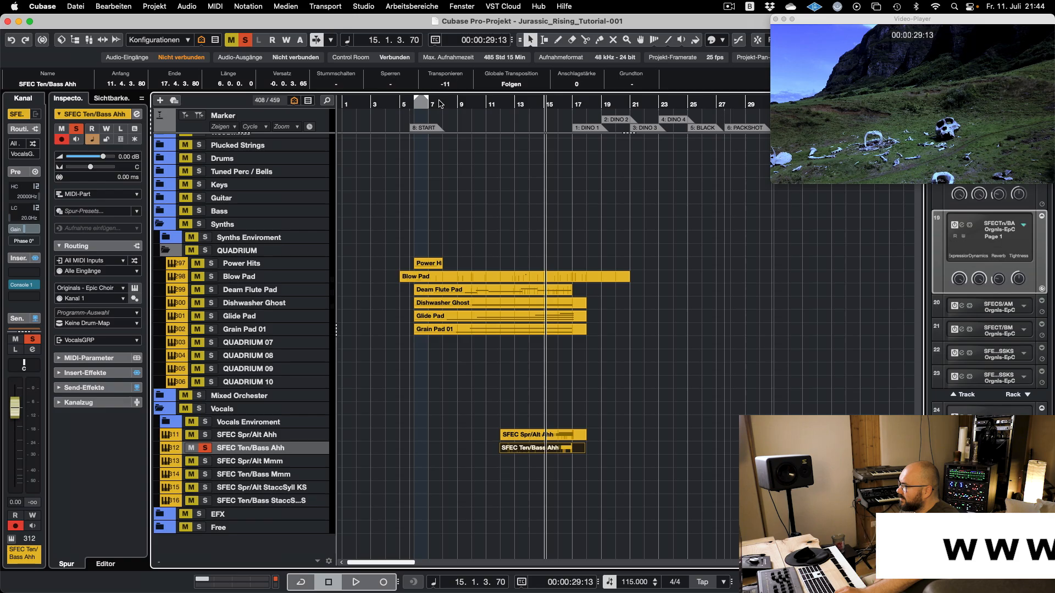
{"action": "key", "text": "Return"}
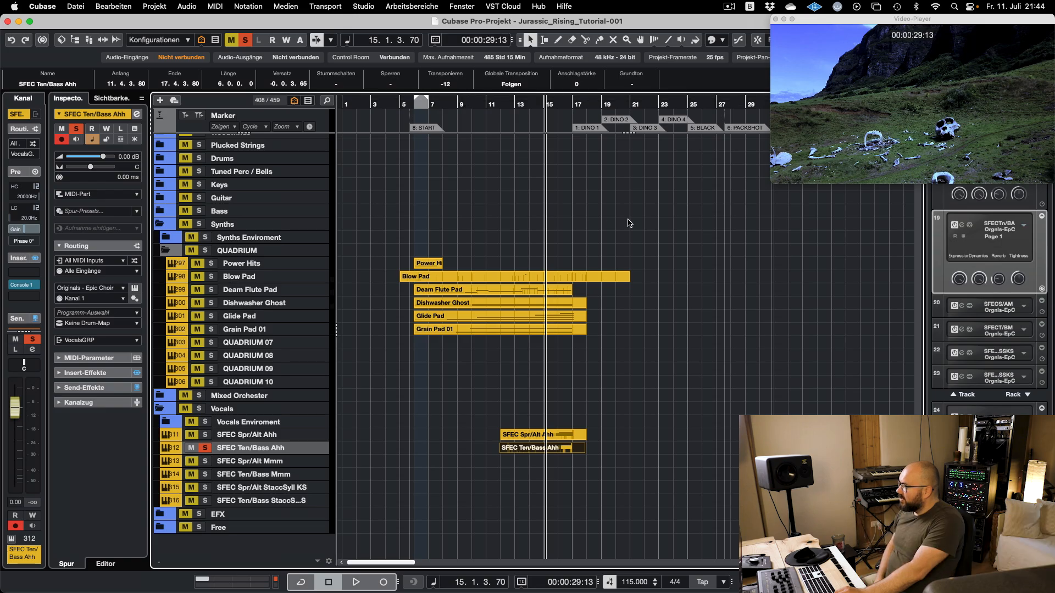
- Listen to the SFEC Ten/Bass Ahh part in solo, turn solo off to hear the full mix, and dismiss the CPU overload message
{"action": "key", "text": "space"}
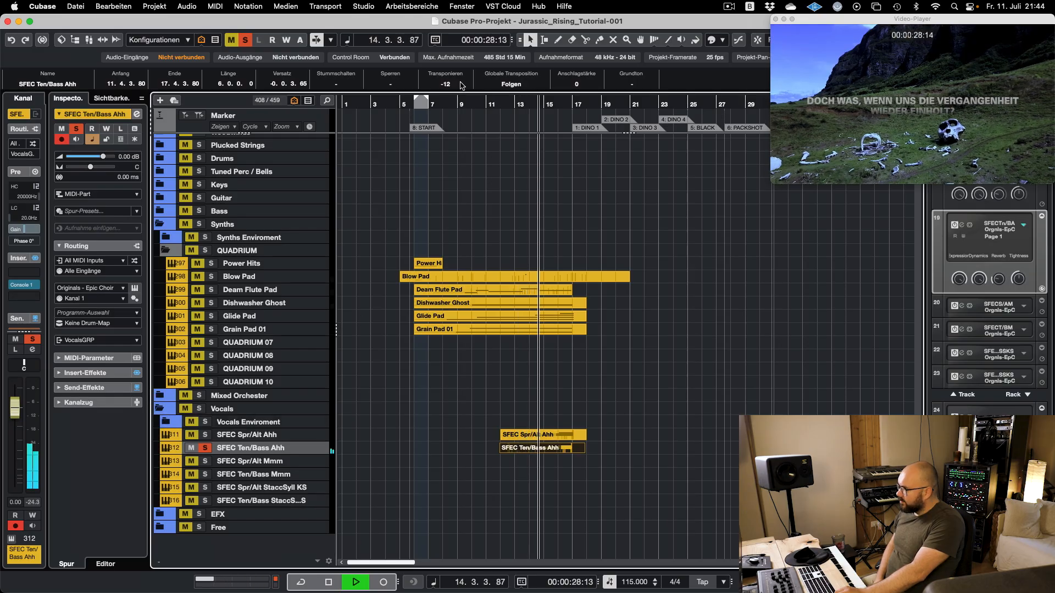
{"action": "key", "text": "s"}
{"action": "left_click", "coordinate": [600, 194]}
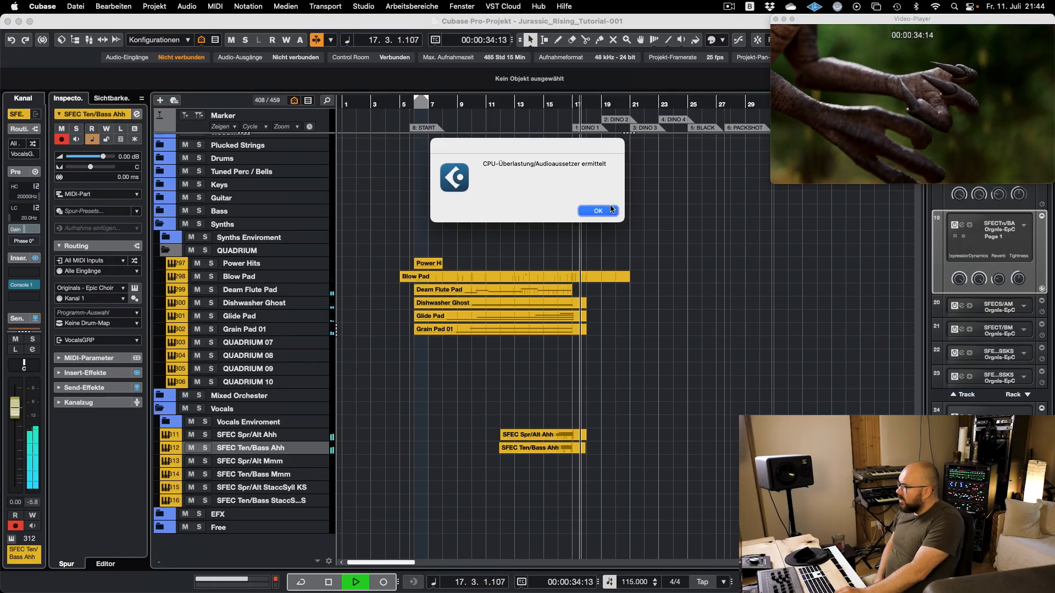
{"action": "left_click", "coordinate": [599, 212]}
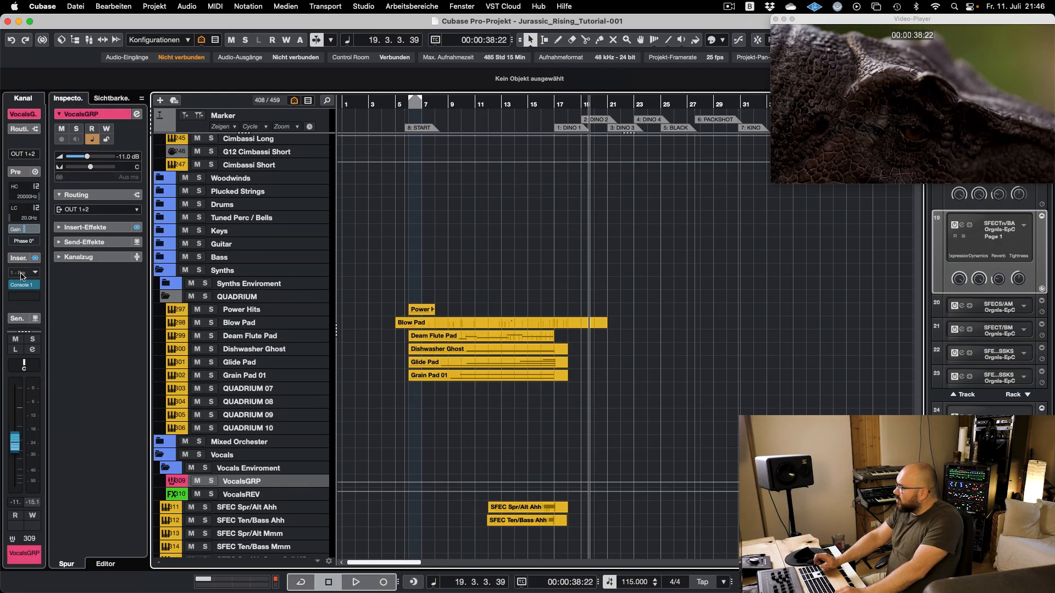
- Insert FabFilter Pro-Q 3 in the first insert slot of the VocalsGRP channel and move its window clear of the arrangement
{"action": "left_click", "coordinate": [22, 273]}
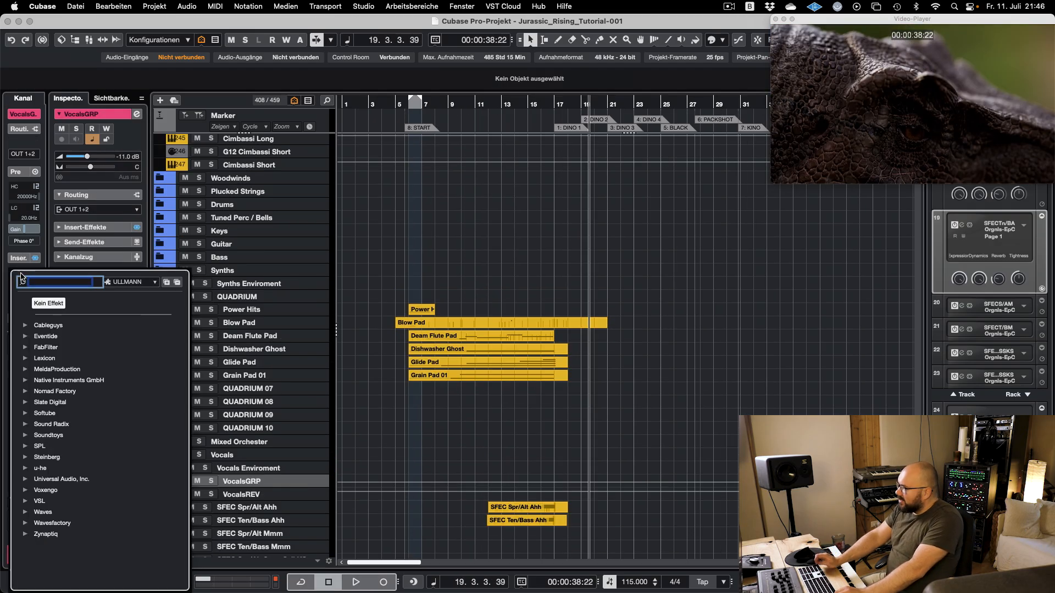
{"action": "type", "text": "q"}
{"action": "left_click", "coordinate": [81, 336]}
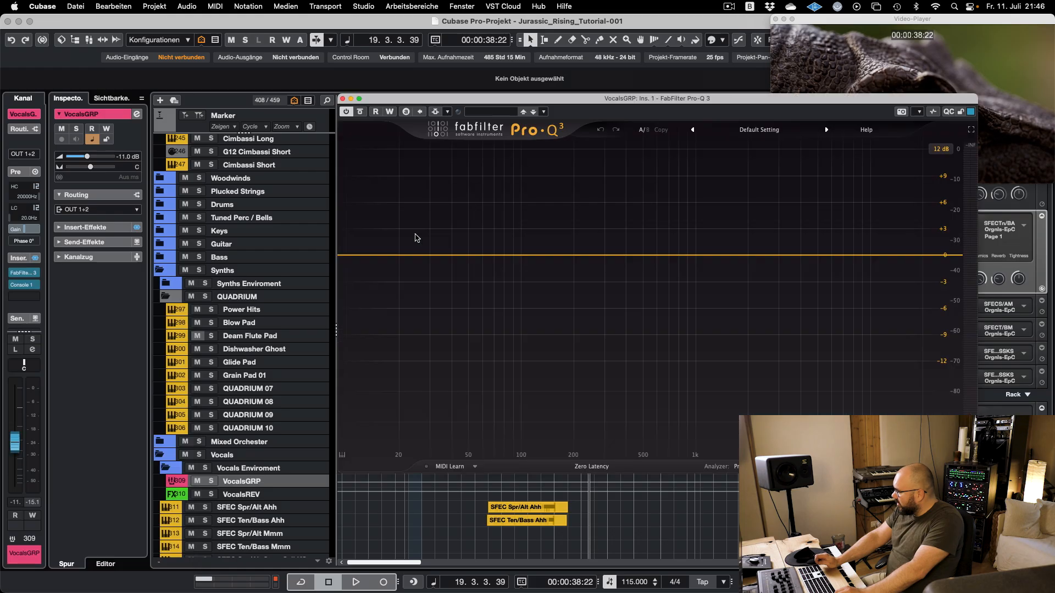
{"action": "left_click_drag", "start_coordinate": [558, 100], "coordinate": [802, 230]}
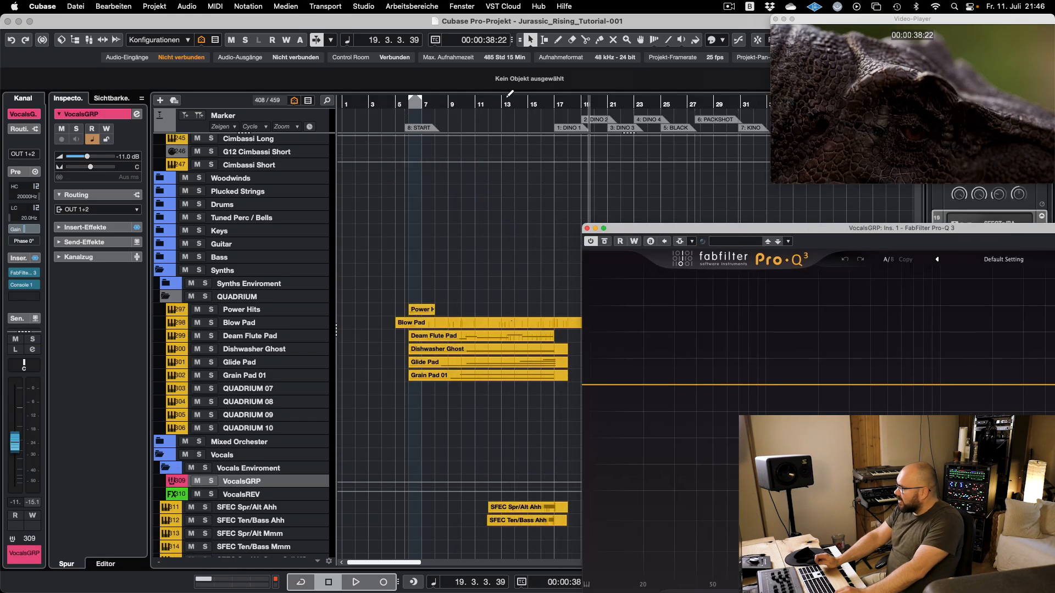
- Solo VocalsGRP and shape its EQ with a low cut, a 2.10 dB dip near 655 Hz and a wide 1.92 dB boost near 16165 Hz
{"action": "left_click", "coordinate": [521, 102]}
{"action": "key", "text": "s"}
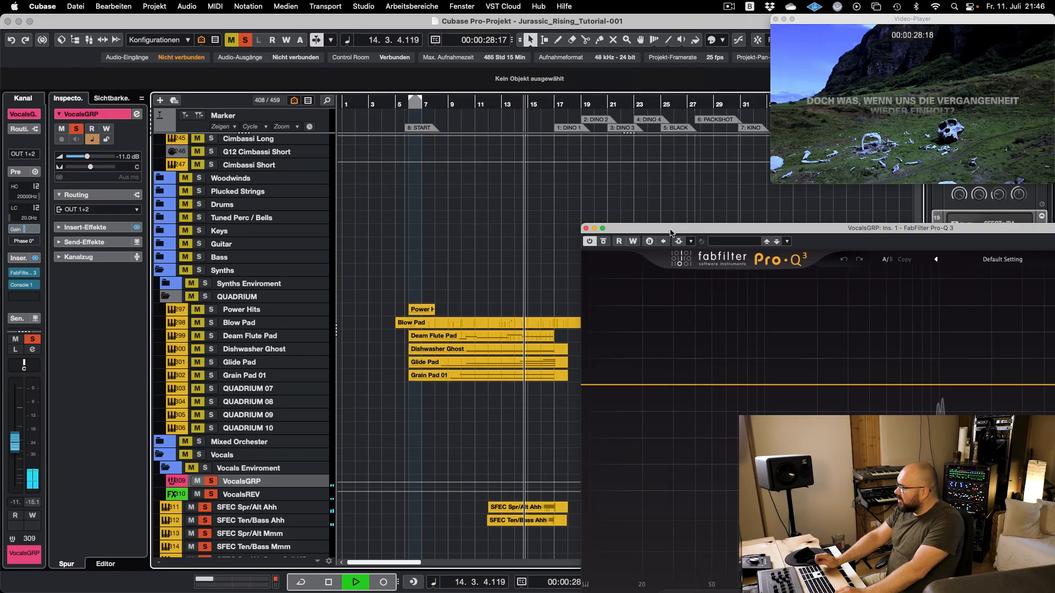
{"action": "left_click_drag", "start_coordinate": [677, 229], "coordinate": [252, 130]}
{"action": "left_click_drag", "start_coordinate": [188, 287], "coordinate": [408, 286]}
{"action": "left_click_drag", "start_coordinate": [505, 289], "coordinate": [482, 306]}
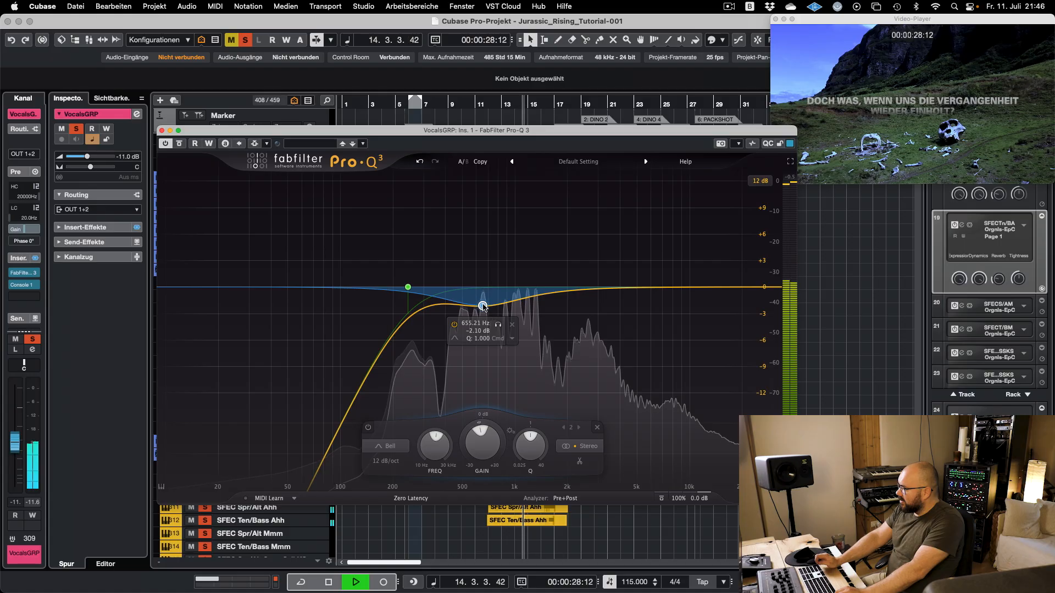
{"action": "left_click_drag", "start_coordinate": [589, 289], "coordinate": [726, 269]}
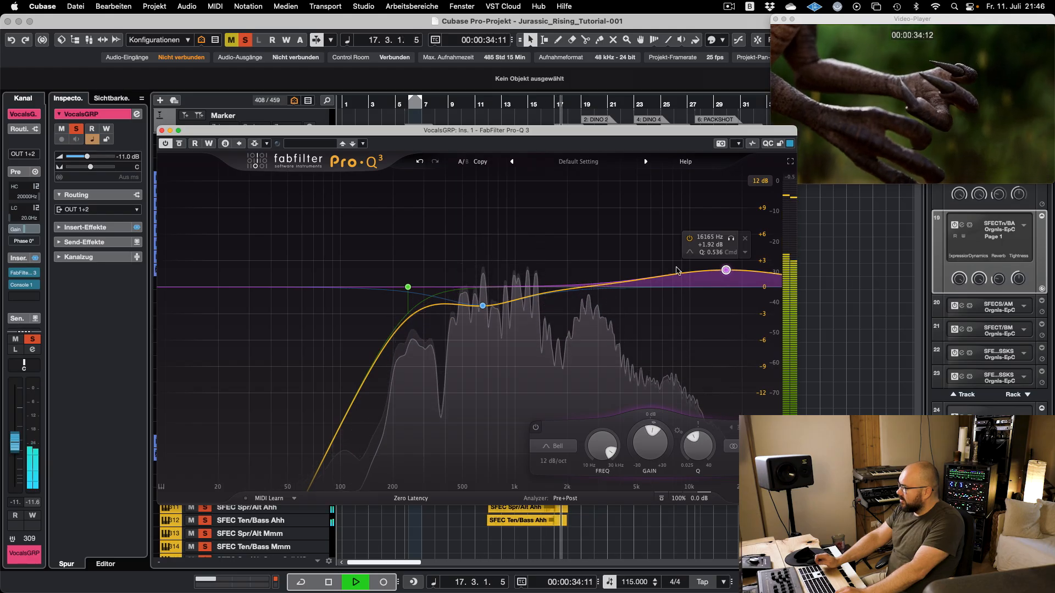
- Close the VocalsGRP equalizer, turn solo off to hear the full mix, and collapse the Vocals Enviroment folder
{"action": "key", "text": "super+w"}
{"action": "key", "text": "s"}
{"action": "left_click_drag", "start_coordinate": [515, 105], "coordinate": [481, 124]}
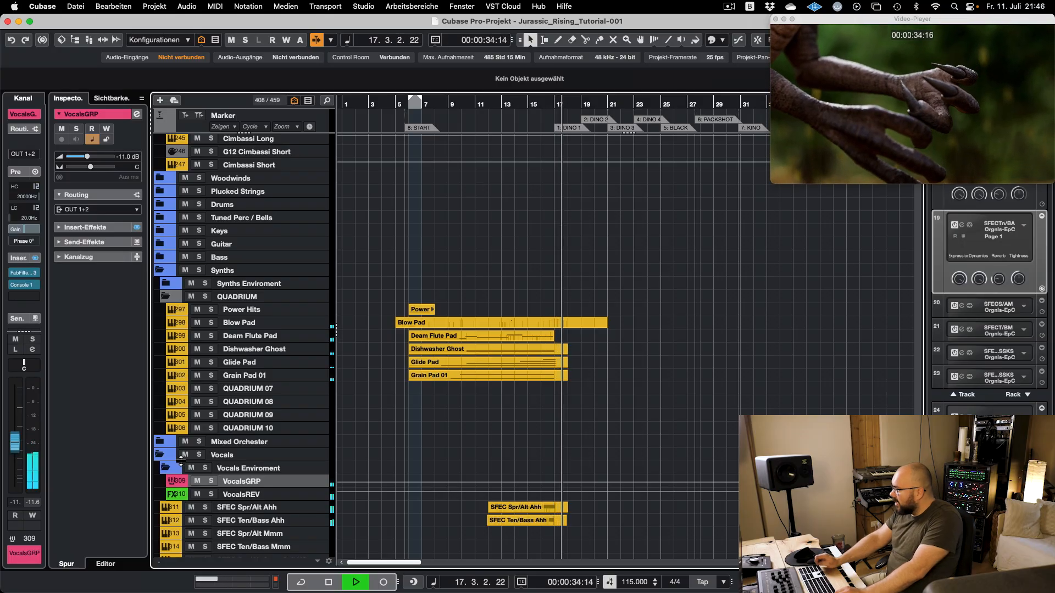
{"action": "left_click", "coordinate": [166, 471]}
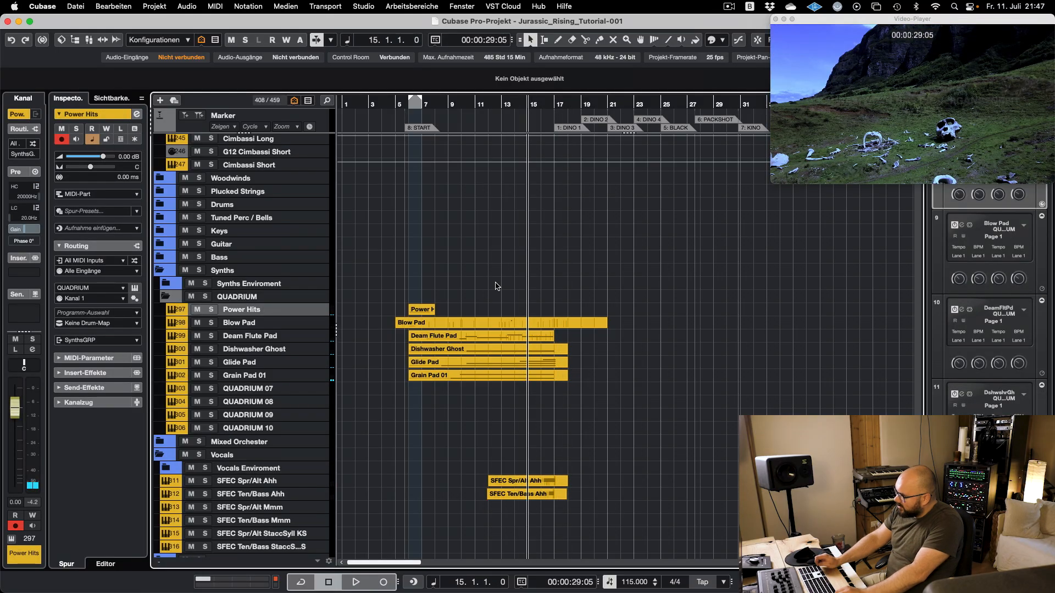
- Record a part on the Power Hits track from bar 15 to bar 18 and check it by ear
{"action": "key", "text": "KP_Multiply"}
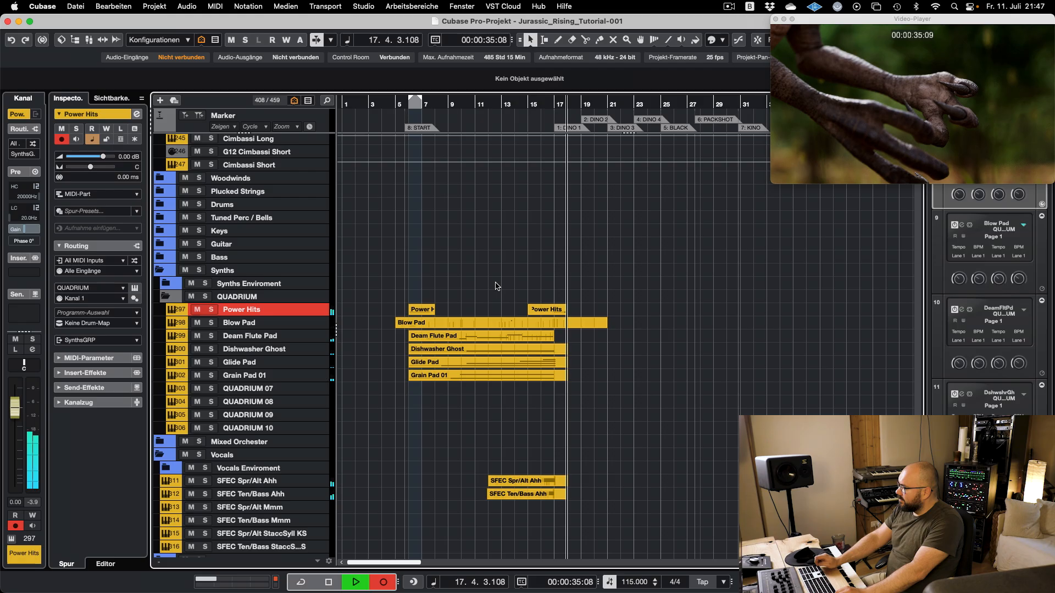
{"action": "key", "text": "KP_Multiply"}
{"action": "key", "text": "s"}
{"action": "key", "text": "space"}
{"action": "key", "text": "s"}
- Show the Power Hits volume automation and ramp the level up to 5.38 dB just before bar 16
{"action": "key", "text": "a"}
{"action": "left_click_drag", "start_coordinate": [279, 329], "coordinate": [278, 376]}
{"action": "scroll", "coordinate": [514, 337], "scroll_direction": "up", "scroll_amount": 5}
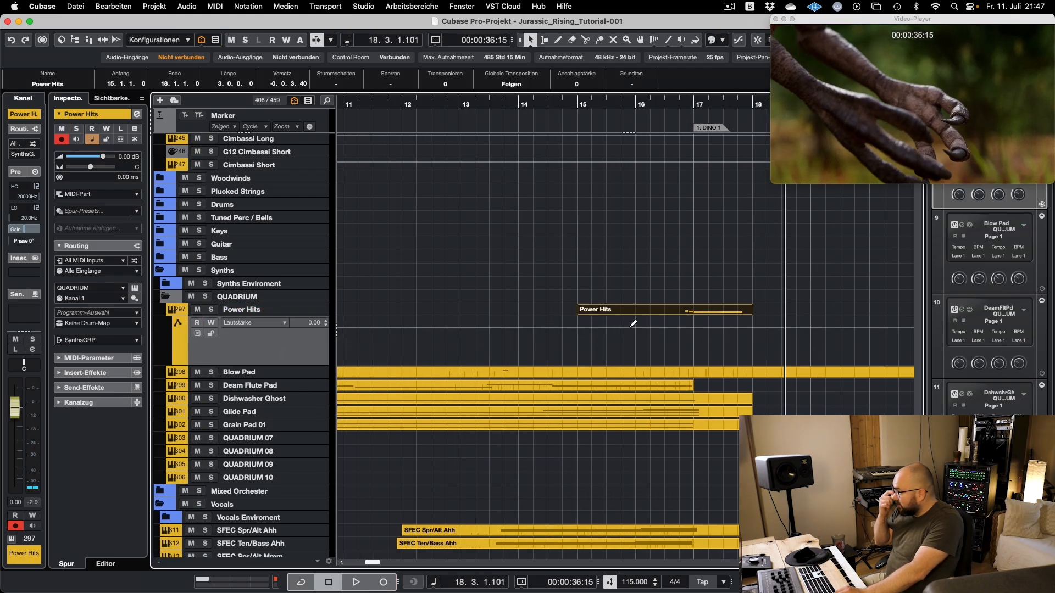
{"action": "left_click", "coordinate": [593, 329]}
{"action": "left_click_drag", "start_coordinate": [634, 328], "coordinate": [634, 319]}
- Raise the velocities of the two short Power Hits notes before bar 17, listening from bar 16 before and after
{"action": "left_click", "coordinate": [639, 102]}
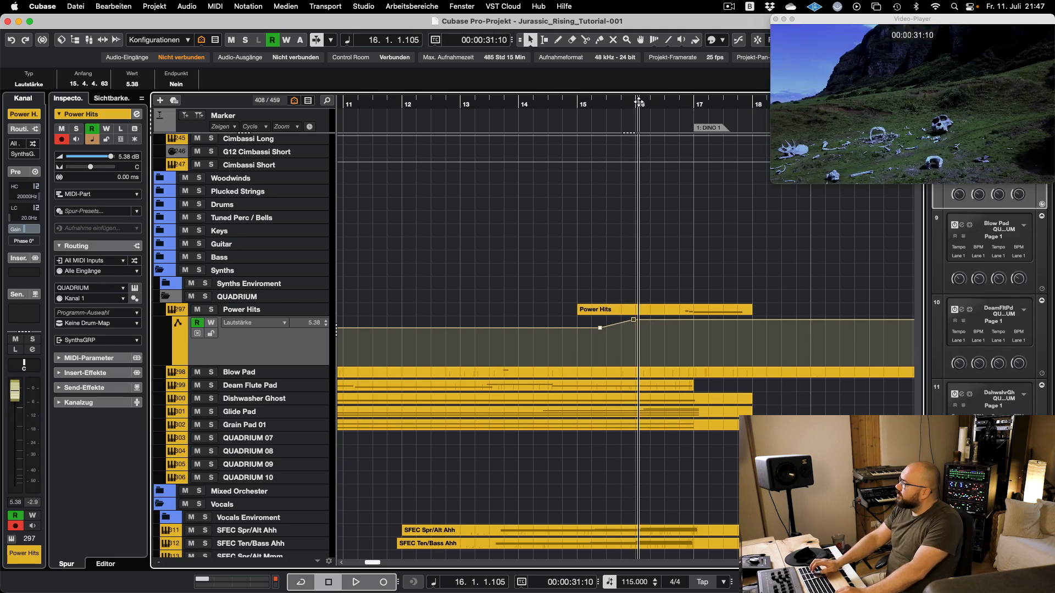
{"action": "key", "text": "space"}
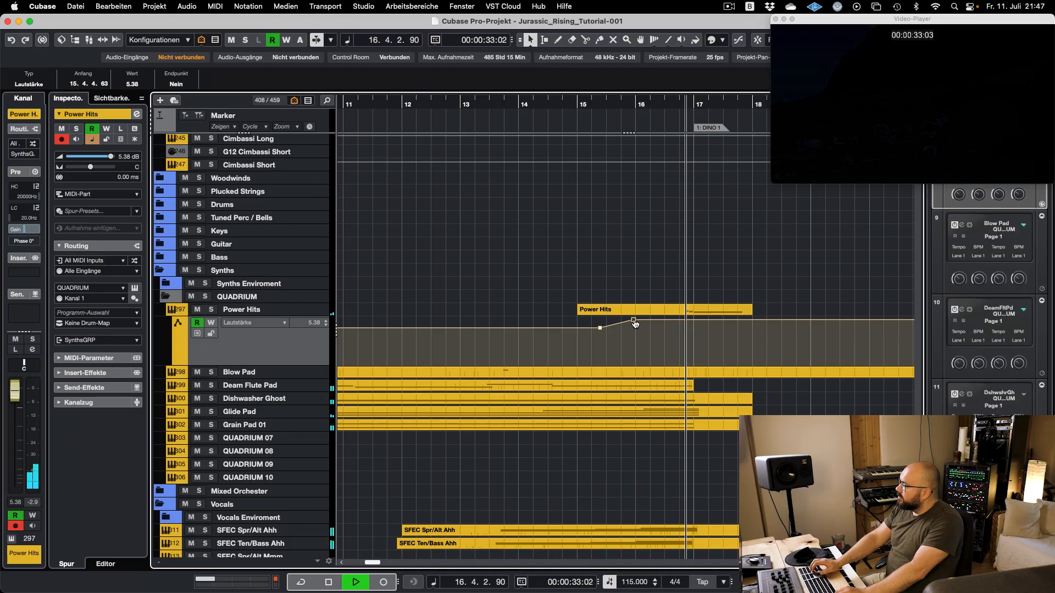
{"action": "double_click", "coordinate": [692, 311]}
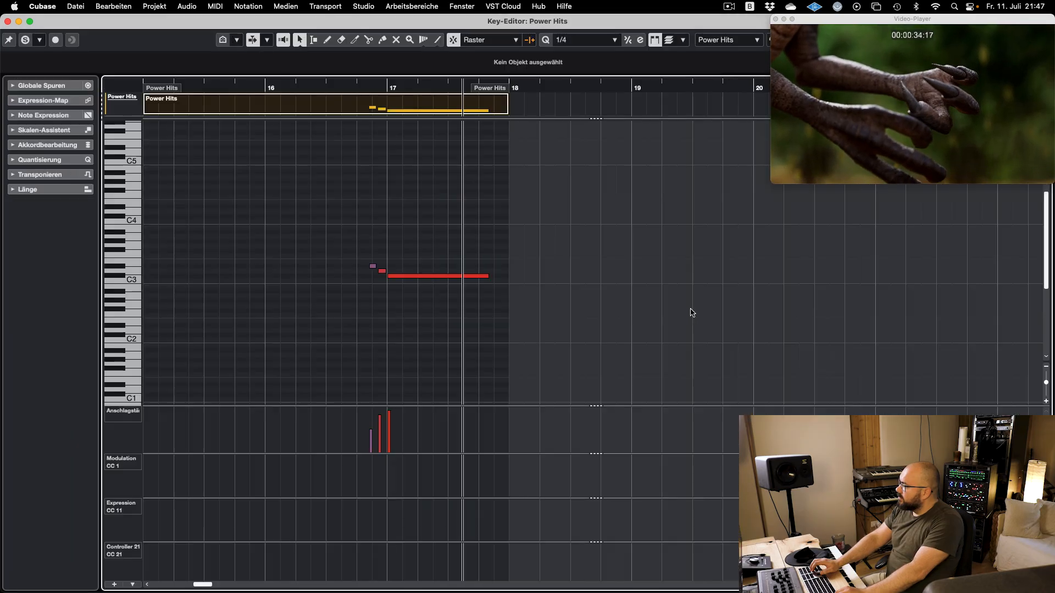
{"action": "left_click_drag", "start_coordinate": [382, 272], "coordinate": [383, 267]}
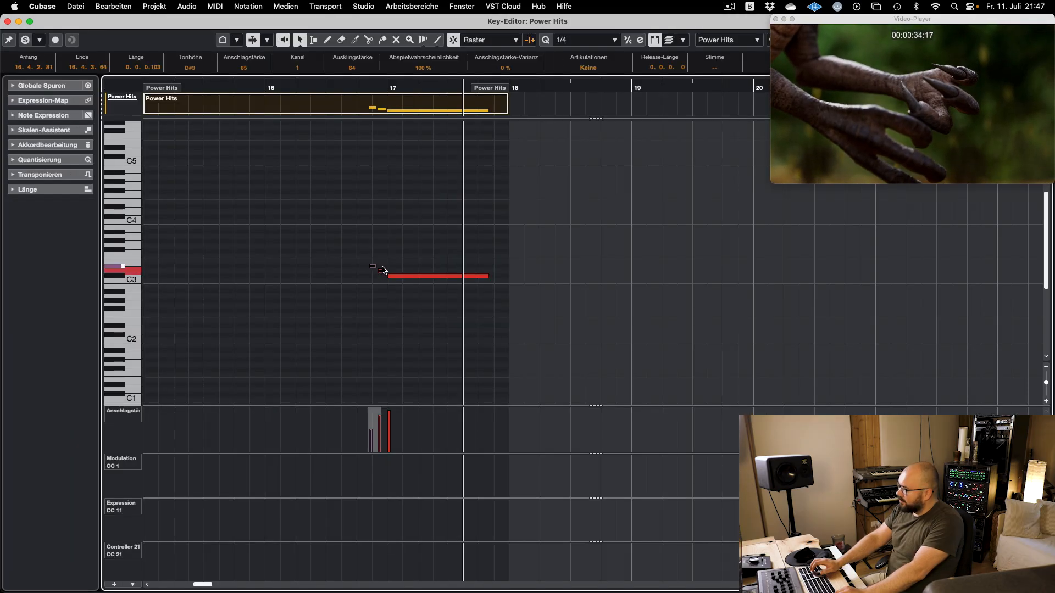
{"action": "left_click", "coordinate": [385, 266]}
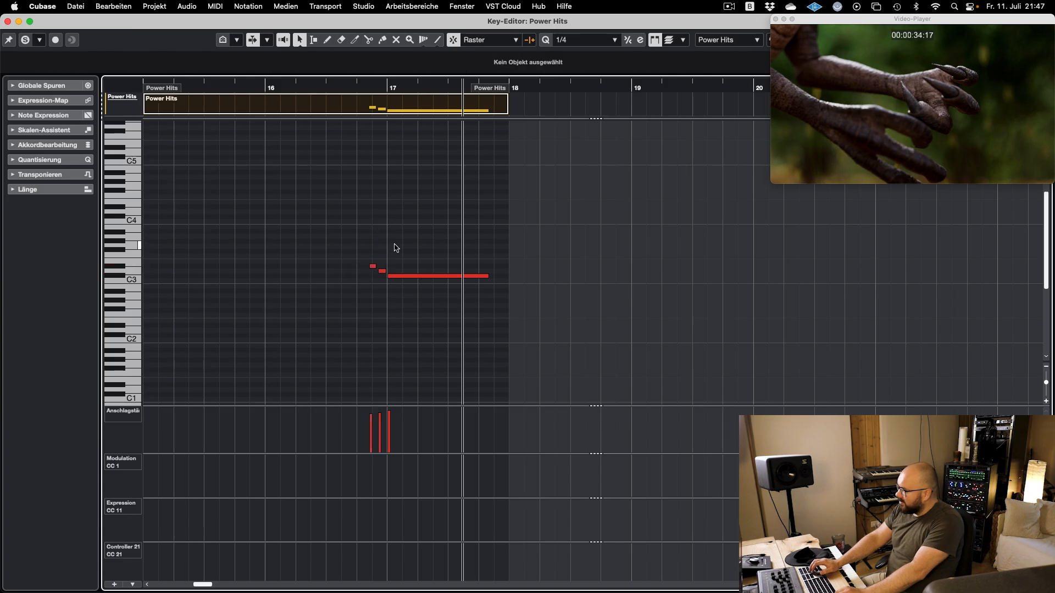
{"action": "key", "text": "Return"}
{"action": "key", "text": "space"}
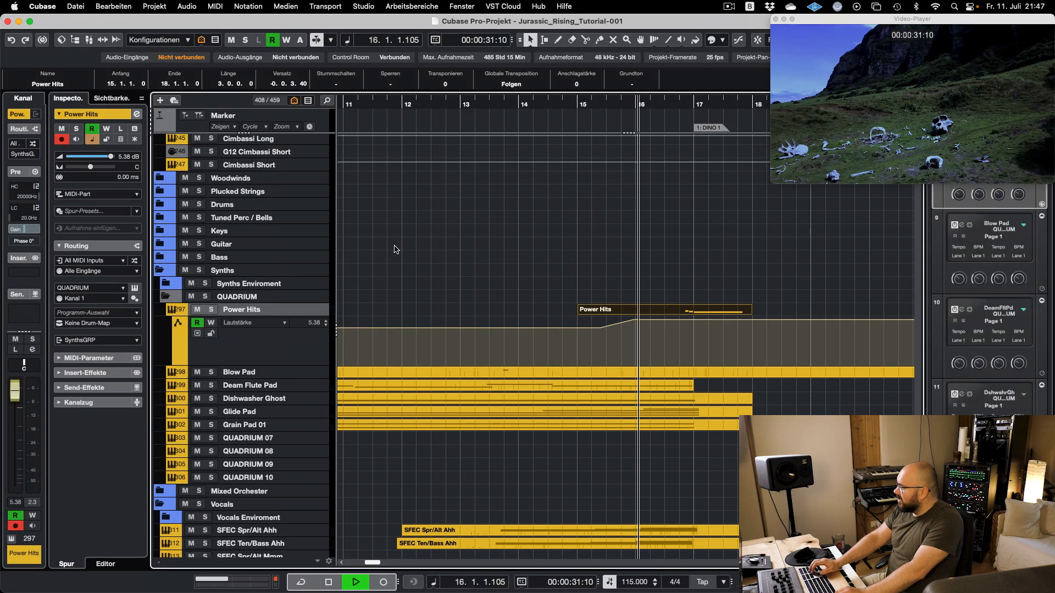
- Set the Power Hits note velocities to 114 and play the passage again from bar 16
{"action": "double_click", "coordinate": [689, 314]}
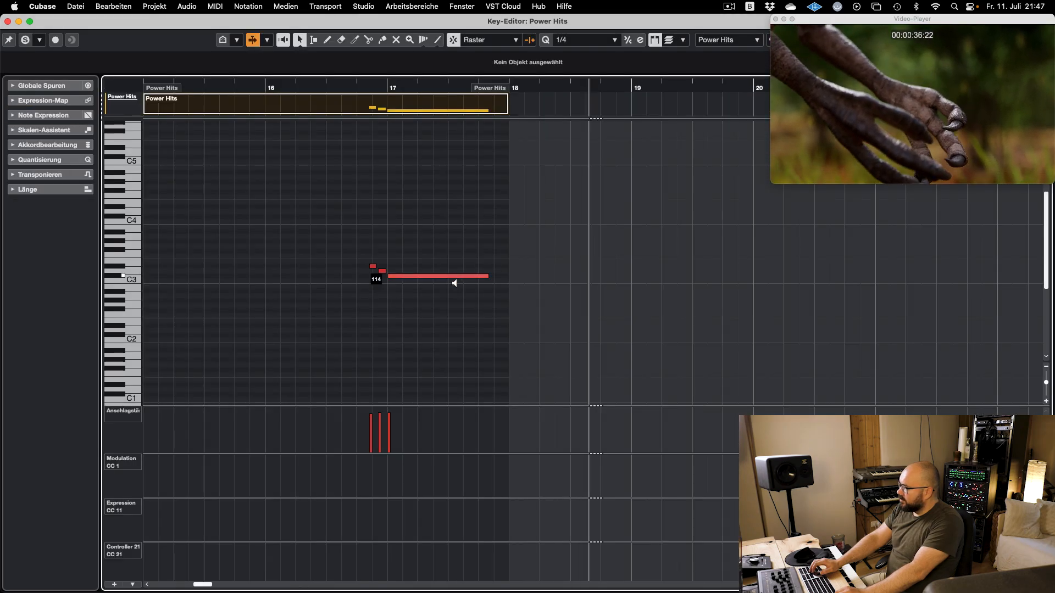
{"action": "key", "text": "Return"}
{"action": "key", "text": "space"}
{"action": "key", "text": "space"}
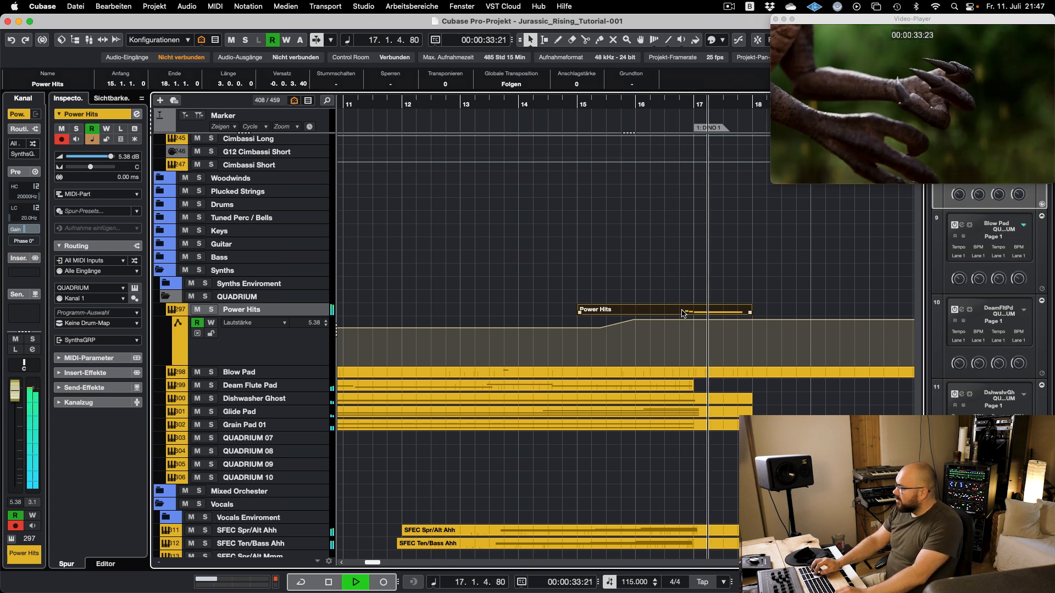
{"action": "key", "text": "g"}
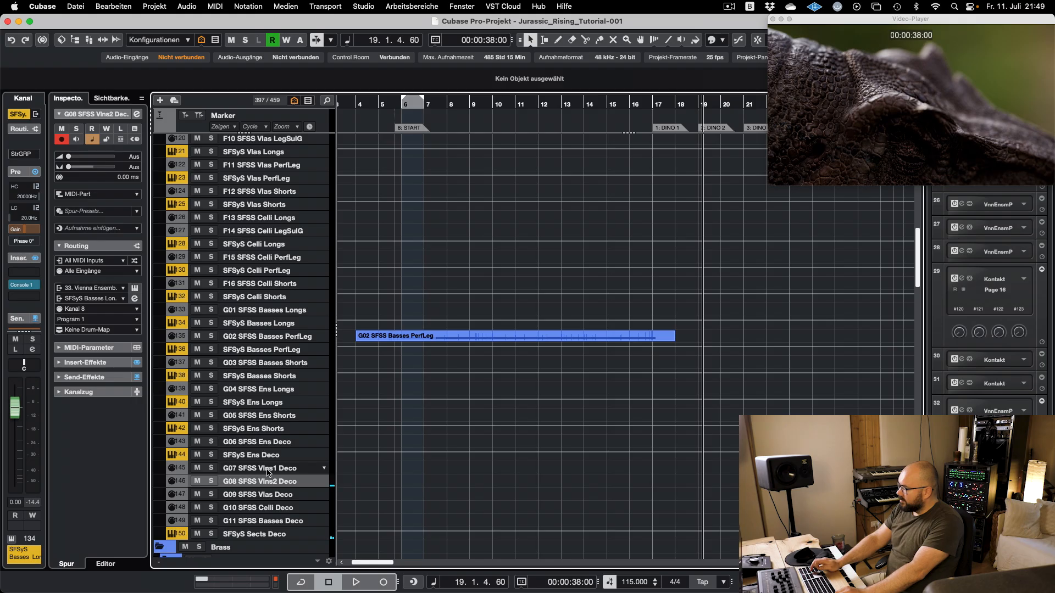
- Play to about bar 17 with G08 SFSS Vlns2 Deco armed and insert the performance with retrospective MIDI recording
{"action": "key", "text": "space"}
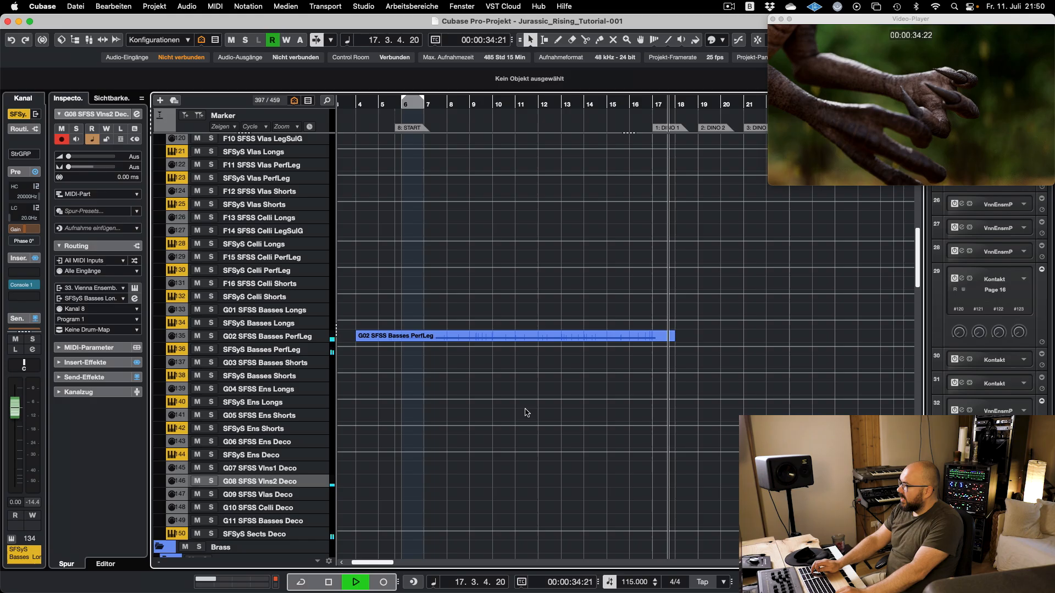
{"action": "key", "text": "space"}
{"action": "left_click", "coordinate": [325, 6]}
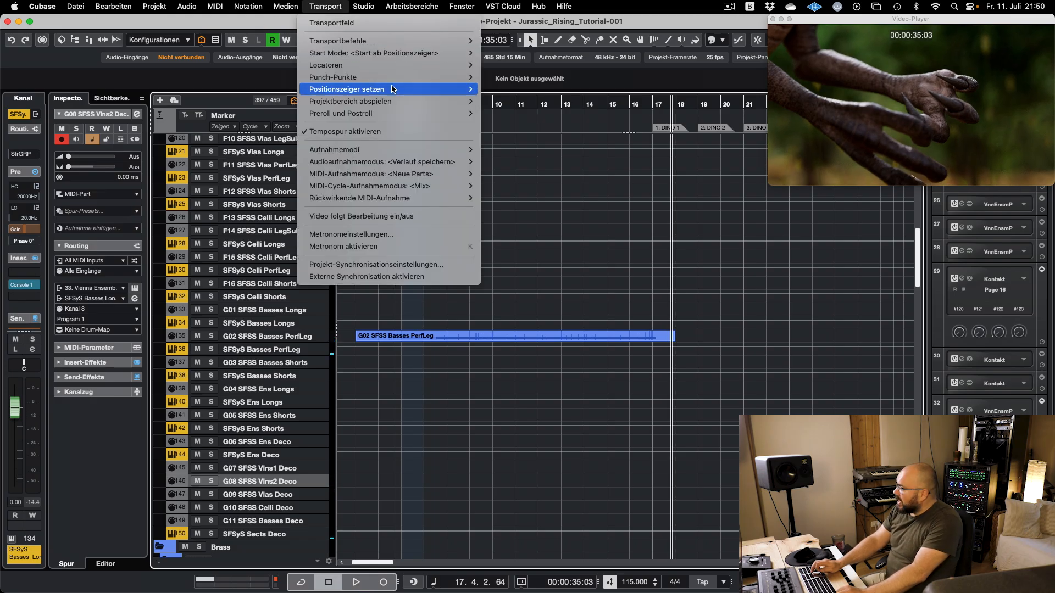
{"action": "left_click", "coordinate": [493, 199]}
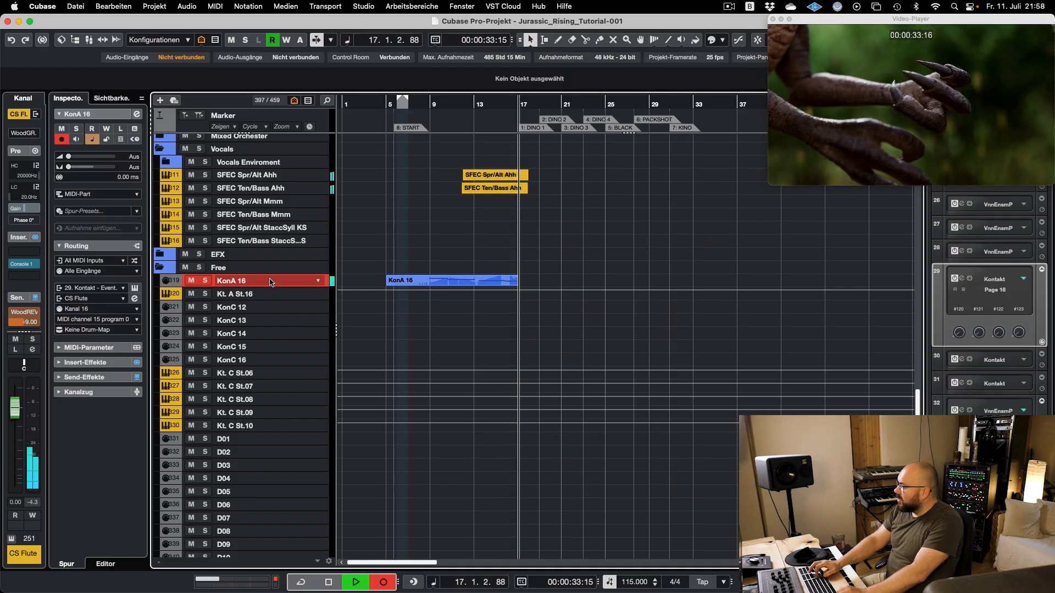
- End the KonA 16 recording at about bar 18 and play the part back in solo from about bar 12
{"action": "key", "text": "space"}
{"action": "key", "text": "s"}
{"action": "left_click", "coordinate": [471, 105]}
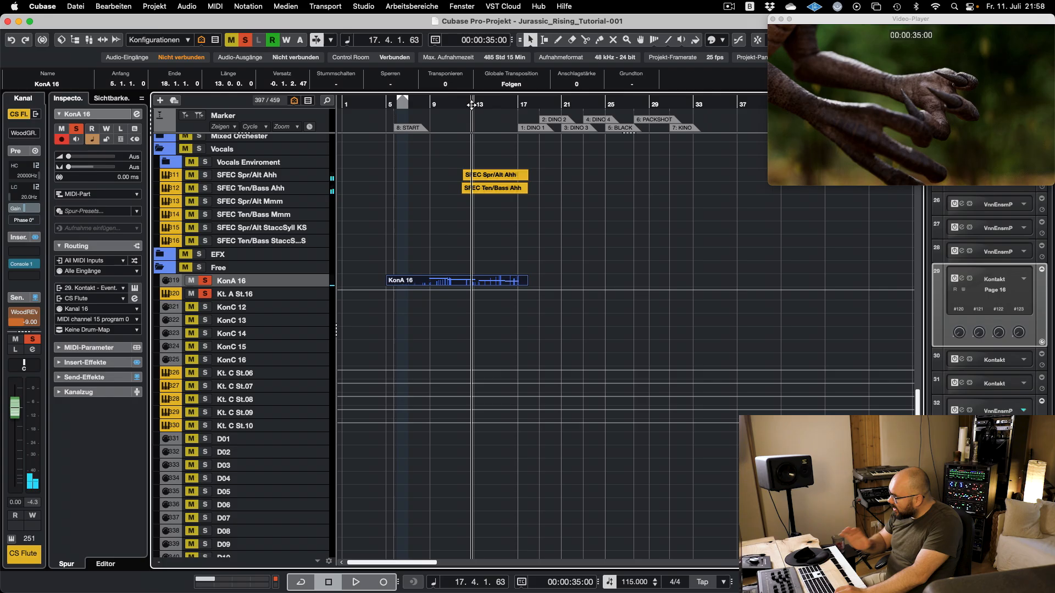
{"action": "key", "text": "space"}
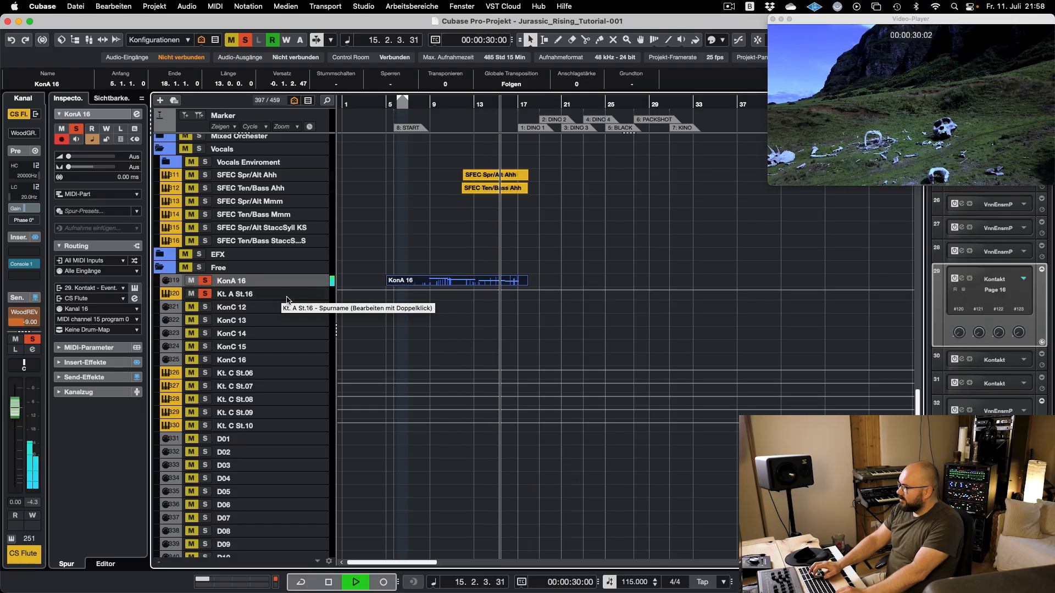
- Show the Kt. A St.16 volume automation and raise the level to 6.02 dB between bars 13 and 14
{"action": "left_click_drag", "start_coordinate": [289, 300], "coordinate": [288, 361]}
{"action": "scroll", "coordinate": [472, 329], "scroll_direction": "up", "scroll_amount": 8}
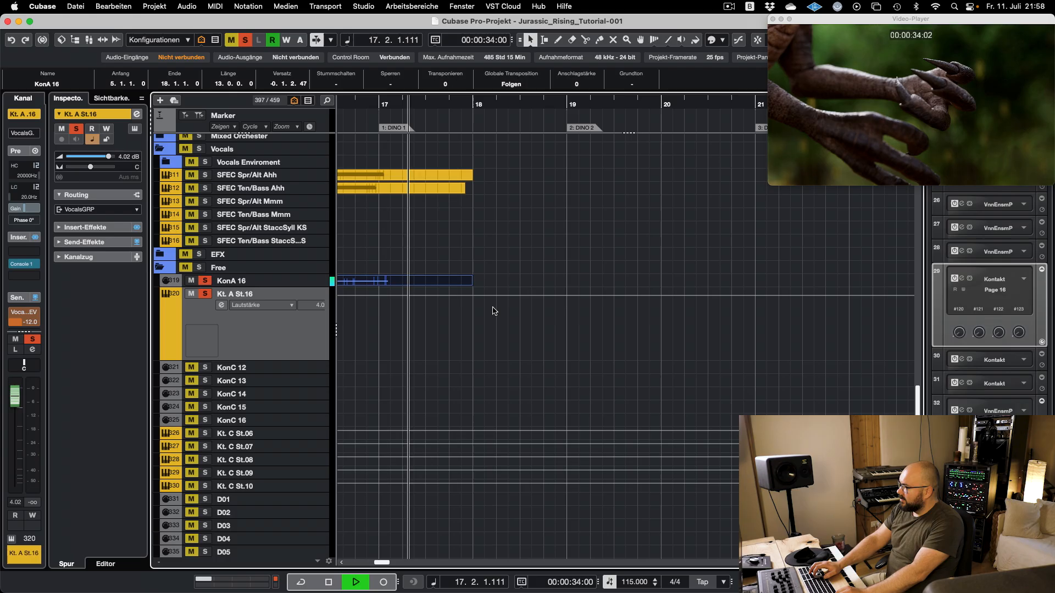
{"action": "scroll", "coordinate": [440, 320], "scroll_direction": "left", "scroll_amount": 5}
{"action": "left_click", "coordinate": [549, 309]}
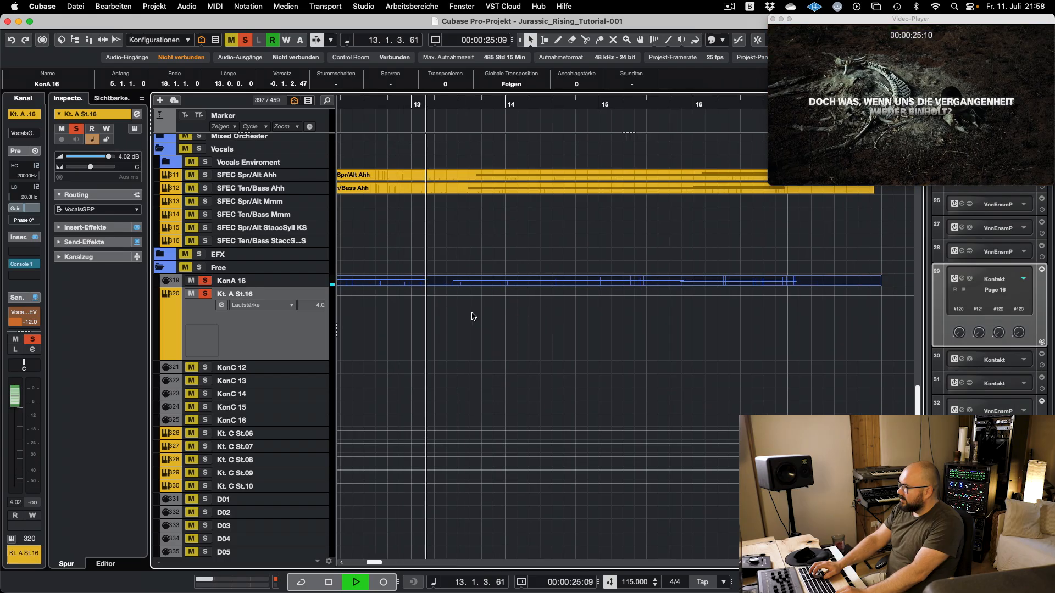
{"action": "left_click", "coordinate": [456, 296]}
{"action": "left_click_drag", "start_coordinate": [456, 297], "coordinate": [452, 287]}
{"action": "scroll", "coordinate": [470, 304], "scroll_direction": "down", "scroll_amount": 2}
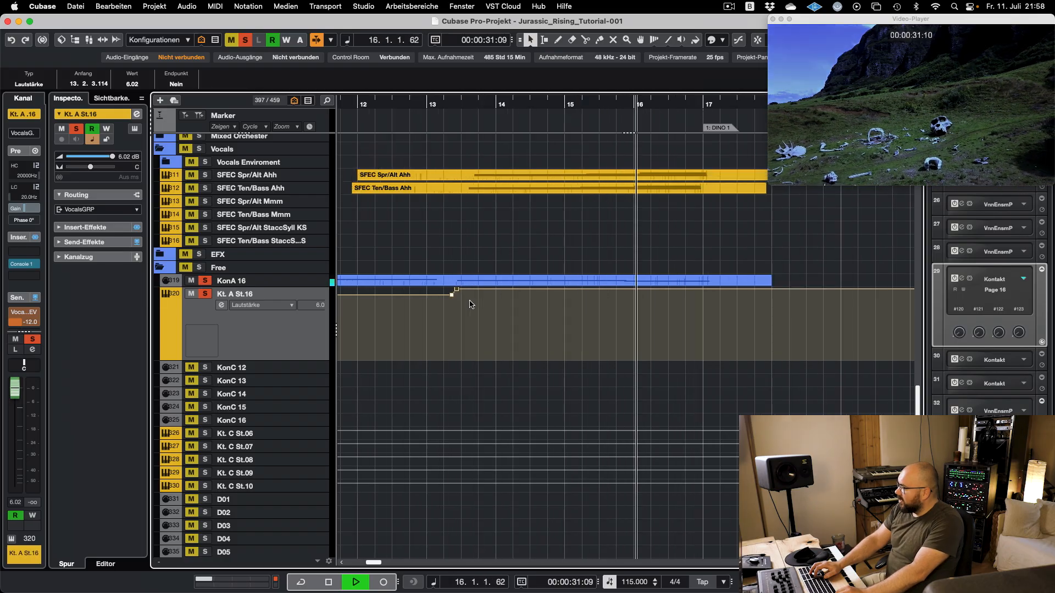
- Stop playback, turn solo off and set the playhead to about bar 11
{"action": "scroll", "coordinate": [469, 304], "scroll_direction": "down", "scroll_amount": 2}
{"action": "key", "text": "space"}
{"action": "left_click", "coordinate": [405, 102]}
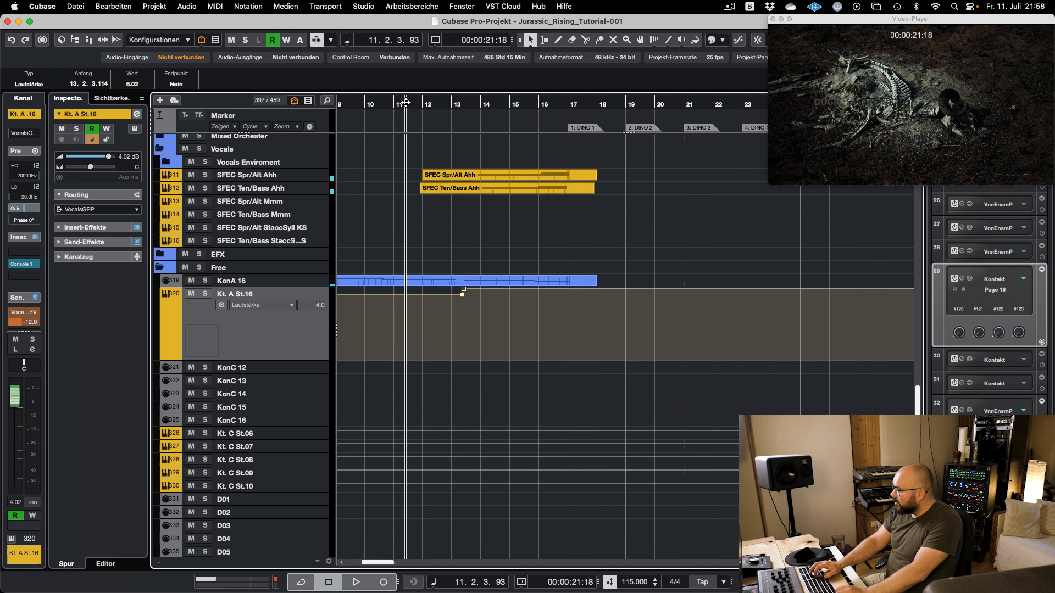
{"action": "scroll", "coordinate": [418, 100], "scroll_direction": "left", "scroll_amount": 3}
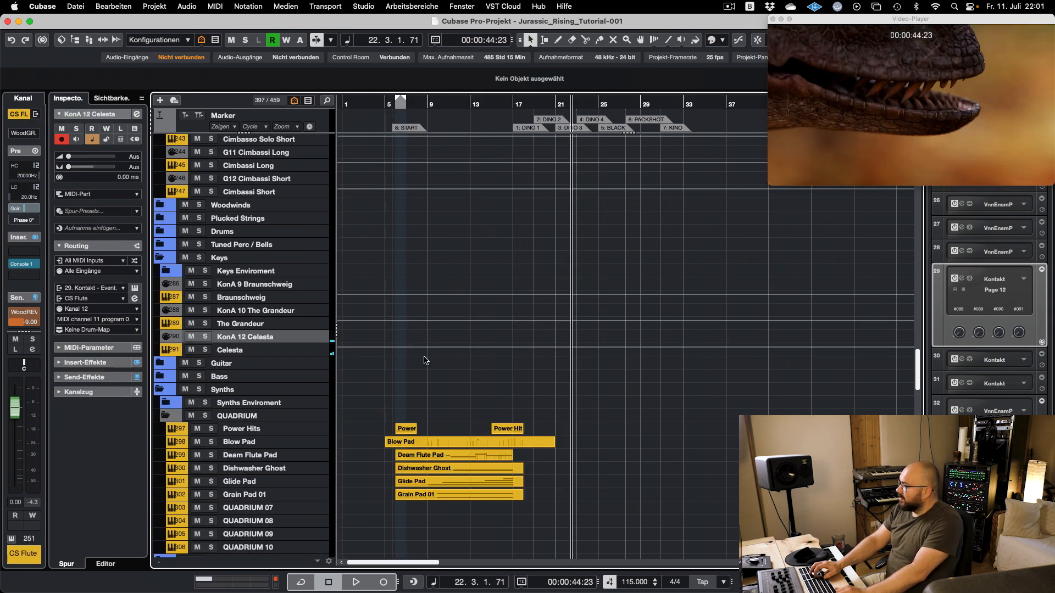
- Perform on KonA 12 Celesta while playing from the left locator to about bar 18, and insert the take with retrospective MIDI recording
{"action": "left_click", "coordinate": [424, 361]}
{"action": "key", "text": "space"}
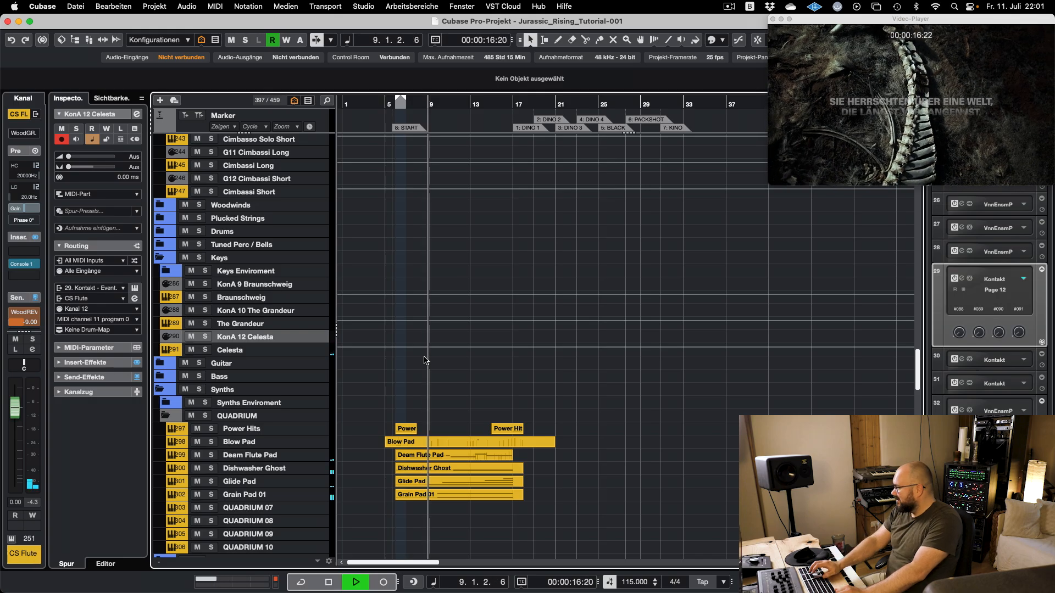
{"action": "key", "text": "space"}
{"action": "key", "text": "KP_1"}
{"action": "key", "text": "space"}
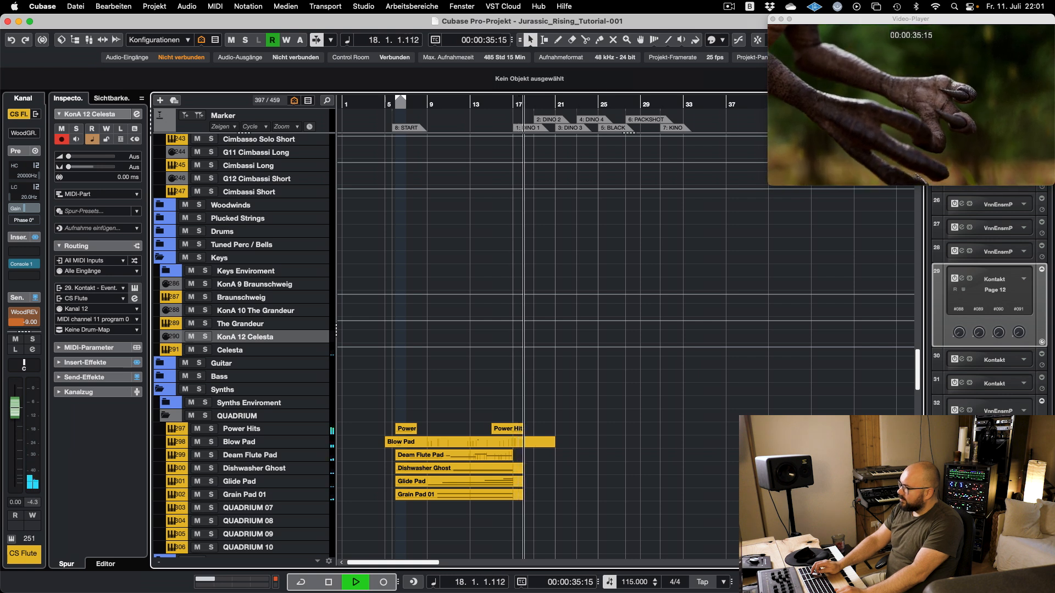
{"action": "left_click", "coordinate": [325, 6]}
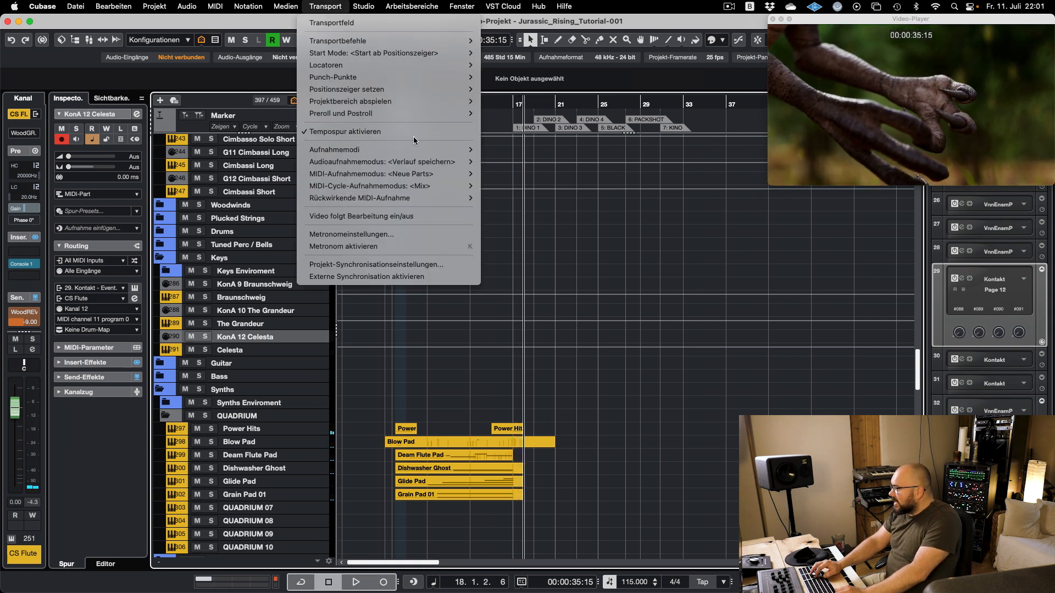
{"action": "mouse_move", "coordinate": [455, 197]}
{"action": "left_click", "coordinate": [486, 235]}
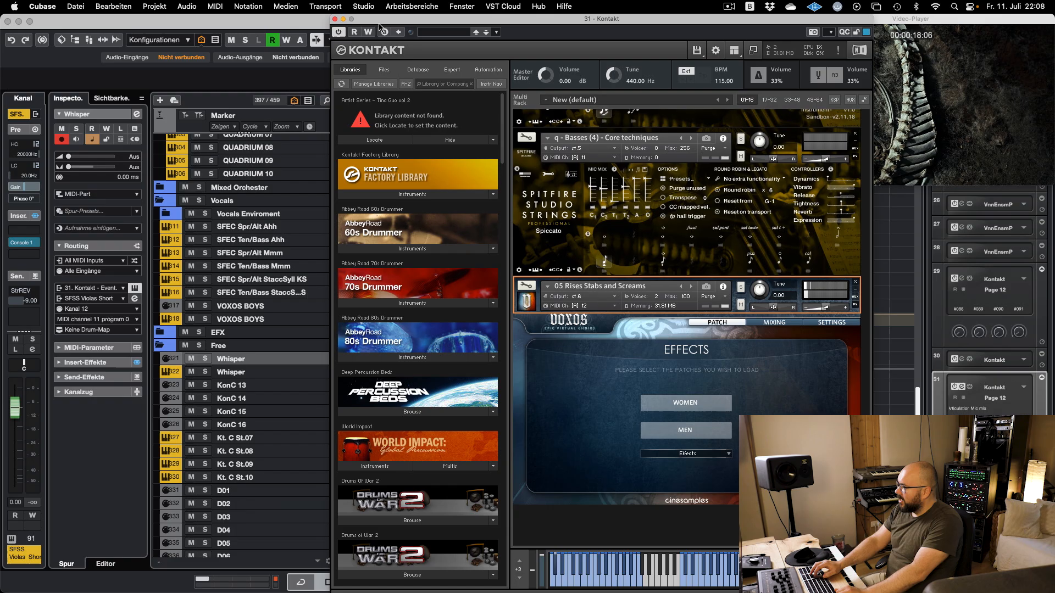
- Close the Kontakt window and record a part on the Whisper track from about bar 4 to about bar 18
{"action": "left_click", "coordinate": [334, 19]}
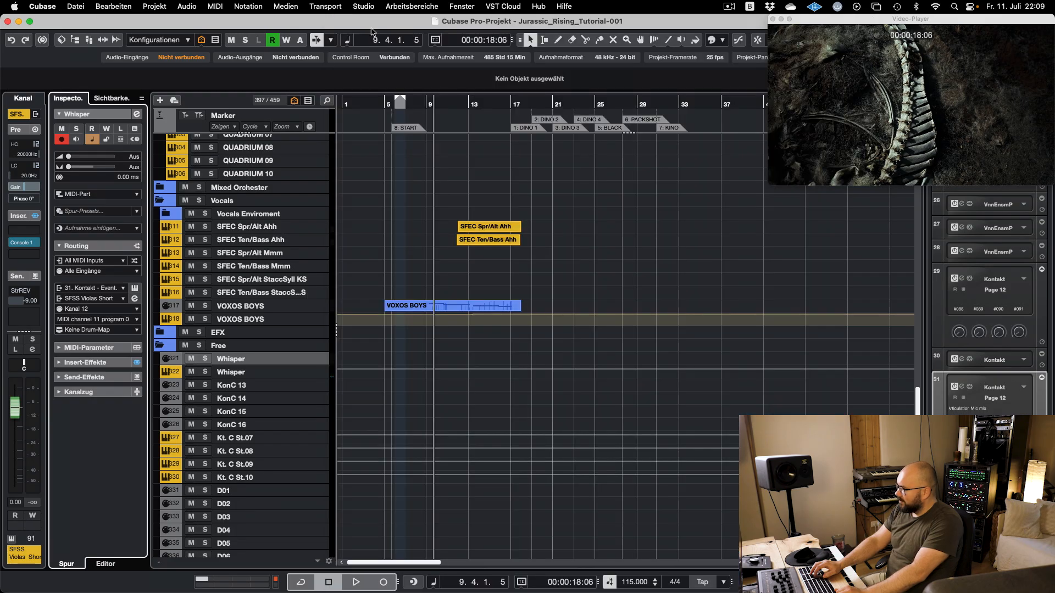
{"action": "key", "text": "KP_1"}
{"action": "key", "text": "space"}
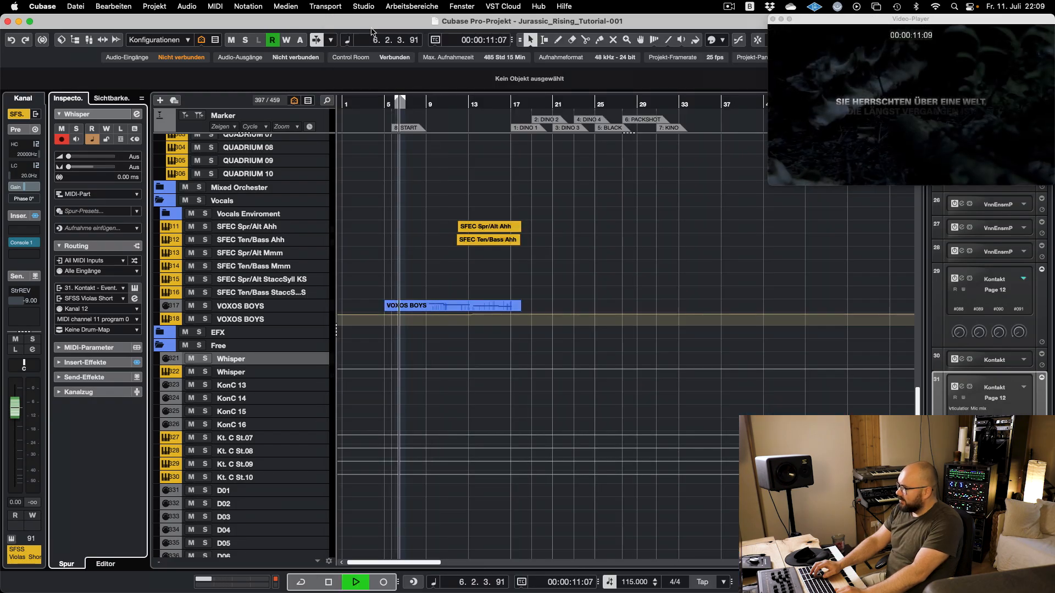
{"action": "key", "text": "KP_1"}
{"action": "key", "text": "space"}
{"action": "key", "text": "KP_Multiply"}
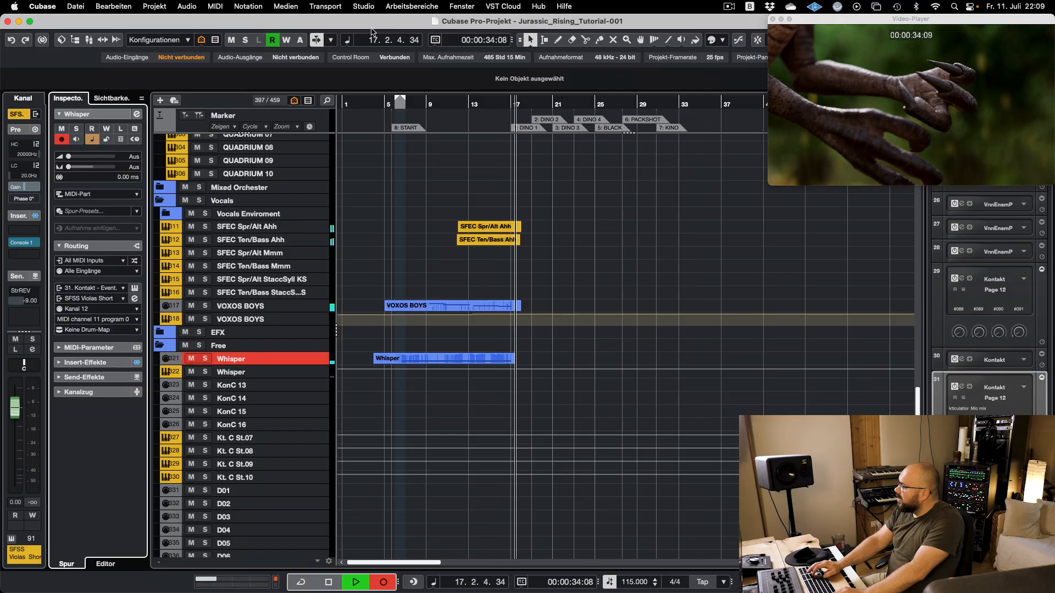
{"action": "key", "text": "space"}
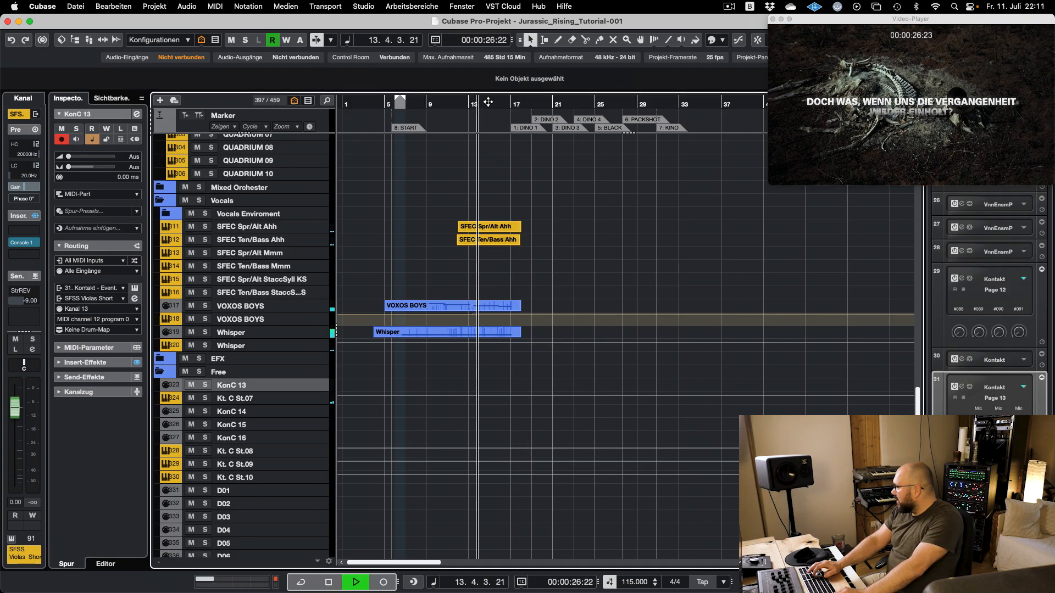
- Record a part on the KonC 13 track from about bar 13 until just after bar 17
{"action": "key", "text": "KP_Multiply"}
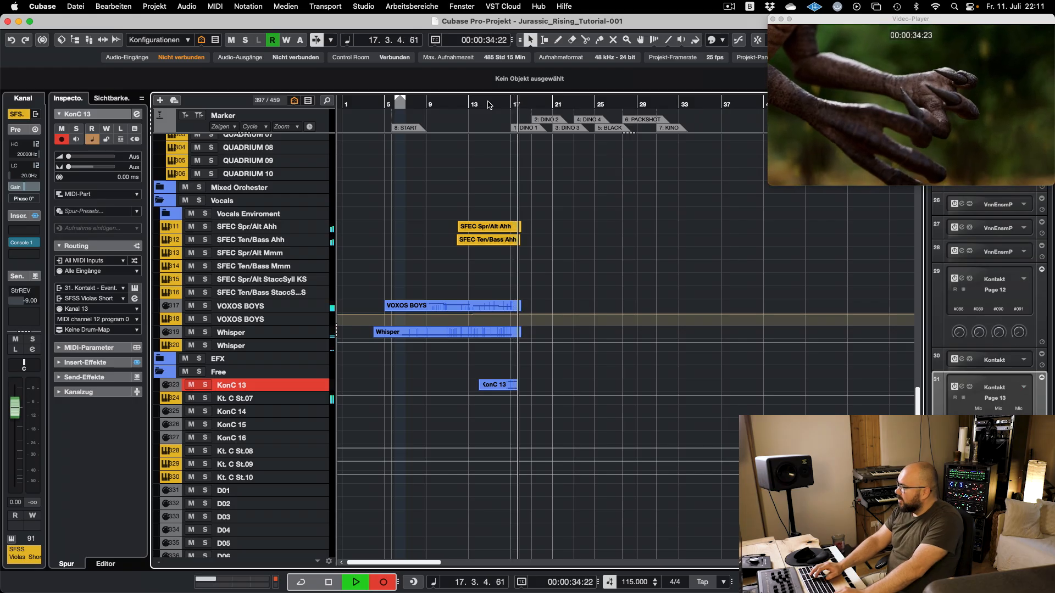
{"action": "key", "text": "space"}
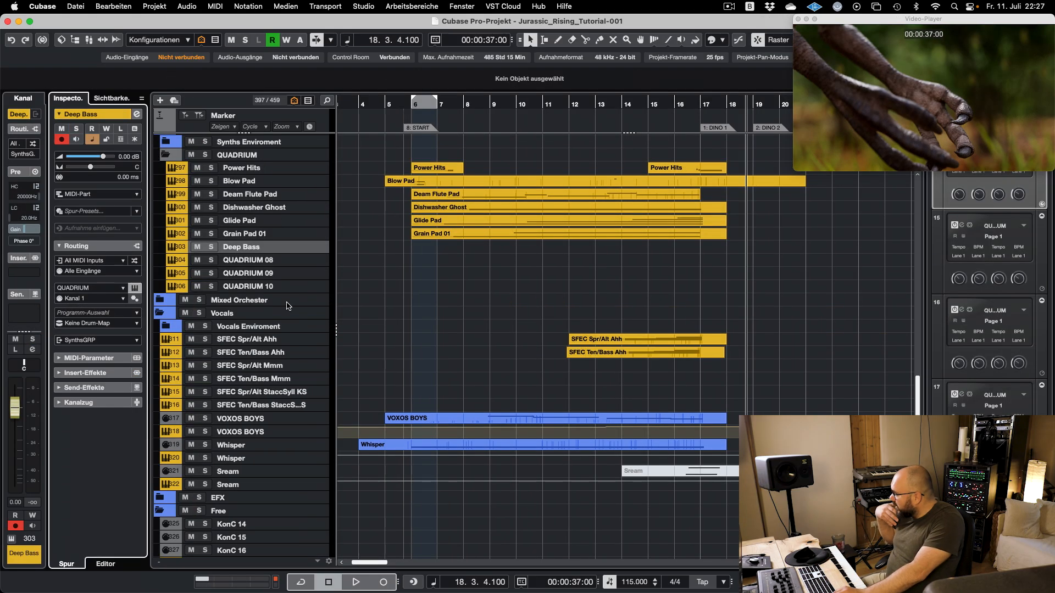
- Open the Deep Bass synth's Open Shape Oscillator and bend the waveform down at a new point near the end of the curve
{"action": "left_click", "coordinate": [135, 288]}
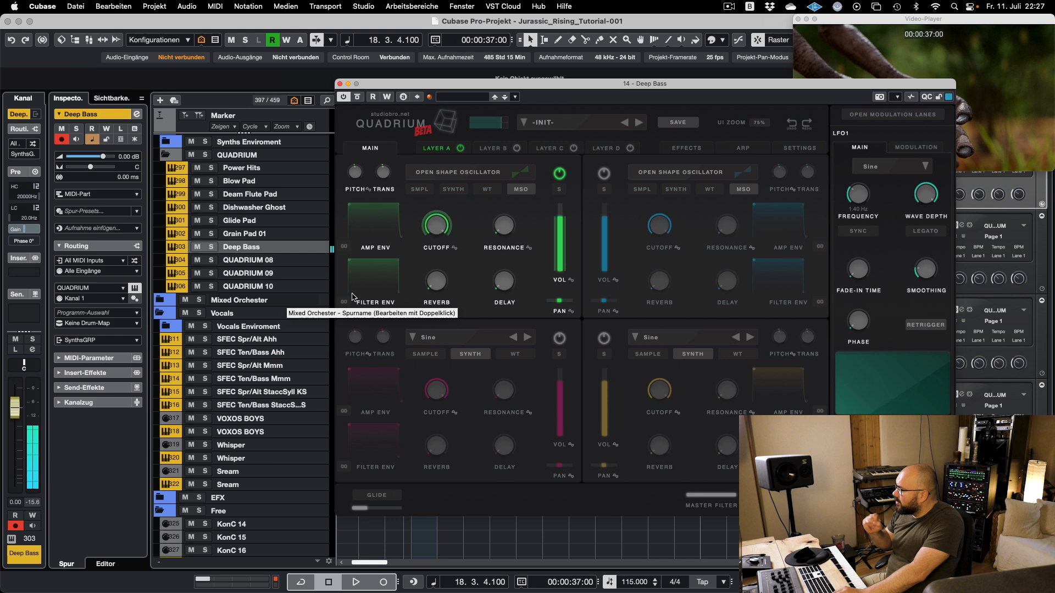
{"action": "left_click", "coordinate": [463, 175]}
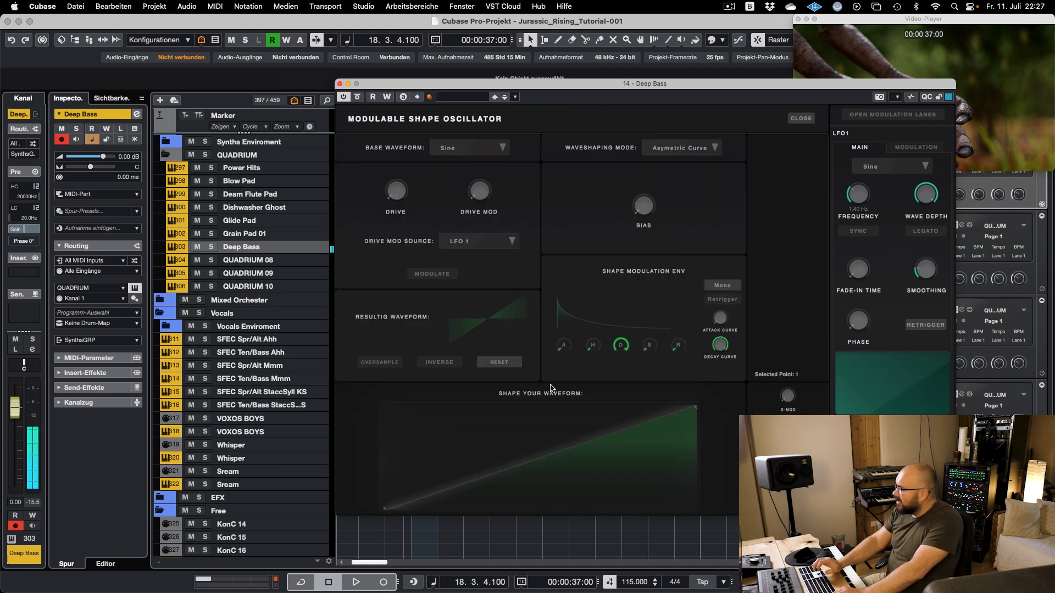
{"action": "left_click_drag", "start_coordinate": [533, 464], "coordinate": [659, 478]}
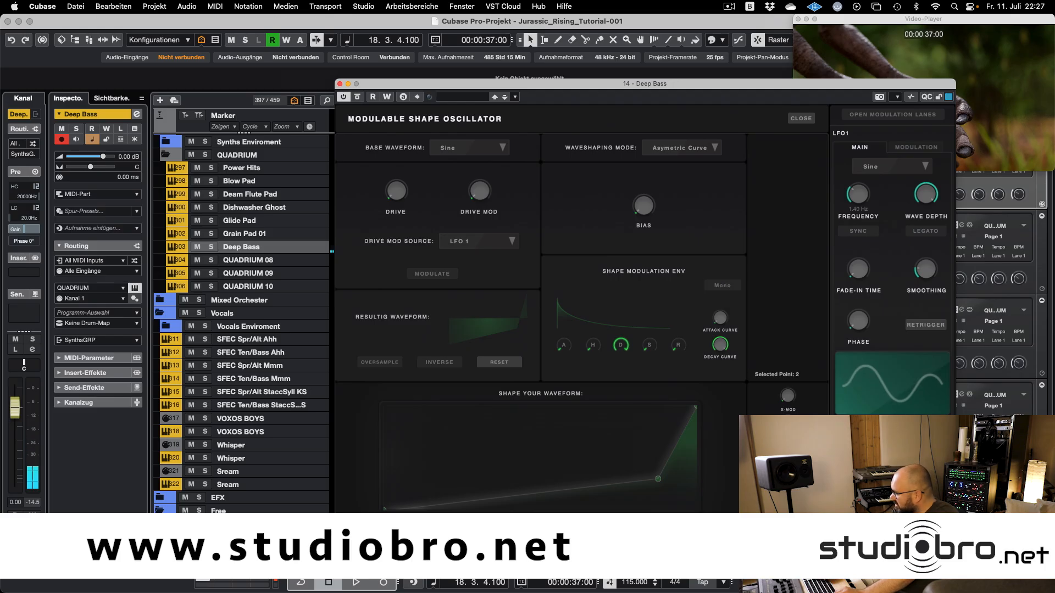
- Turn up the selected point's K-Mod amount and set the shape modulation envelope's decay to 402 ms
{"action": "left_click", "coordinate": [785, 398]}
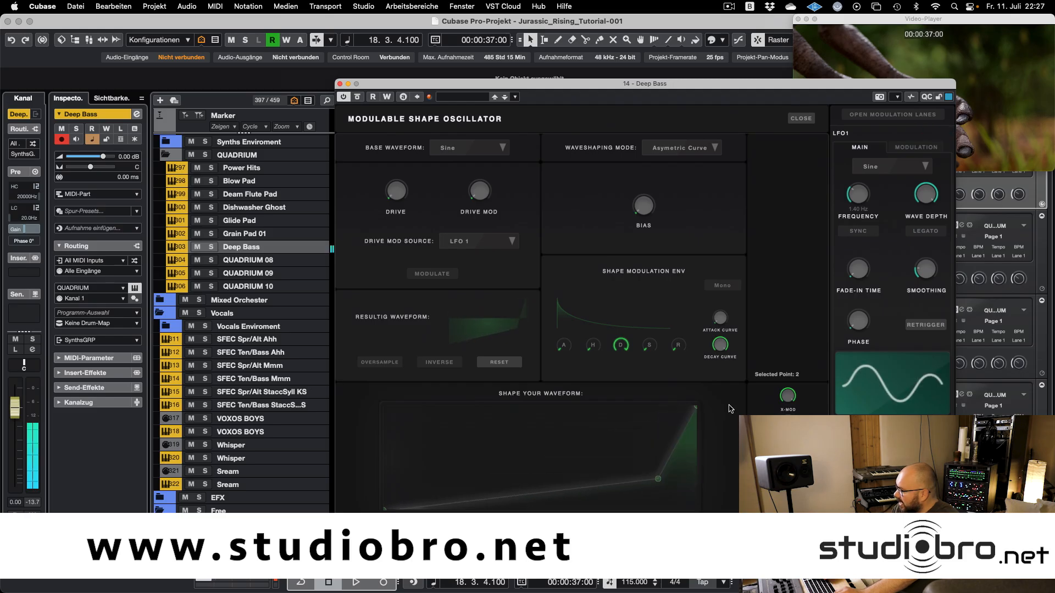
{"action": "left_click_drag", "start_coordinate": [623, 346], "coordinate": [564, 350]}
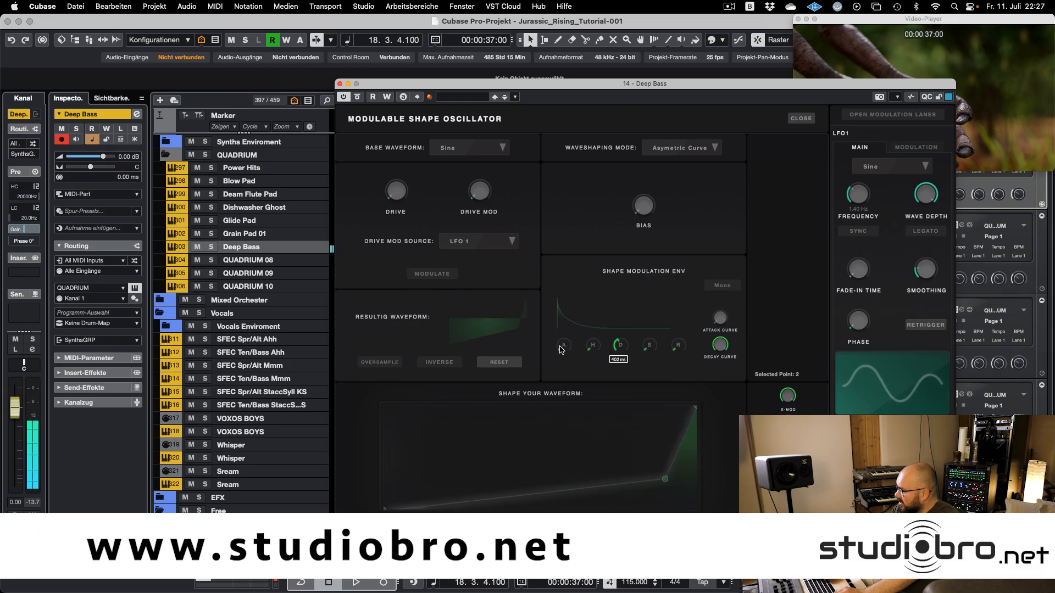
- Move the waveform's middle point back to about 40% of the curve's width, keeping it low
{"action": "left_click_drag", "start_coordinate": [658, 480], "coordinate": [420, 483]}
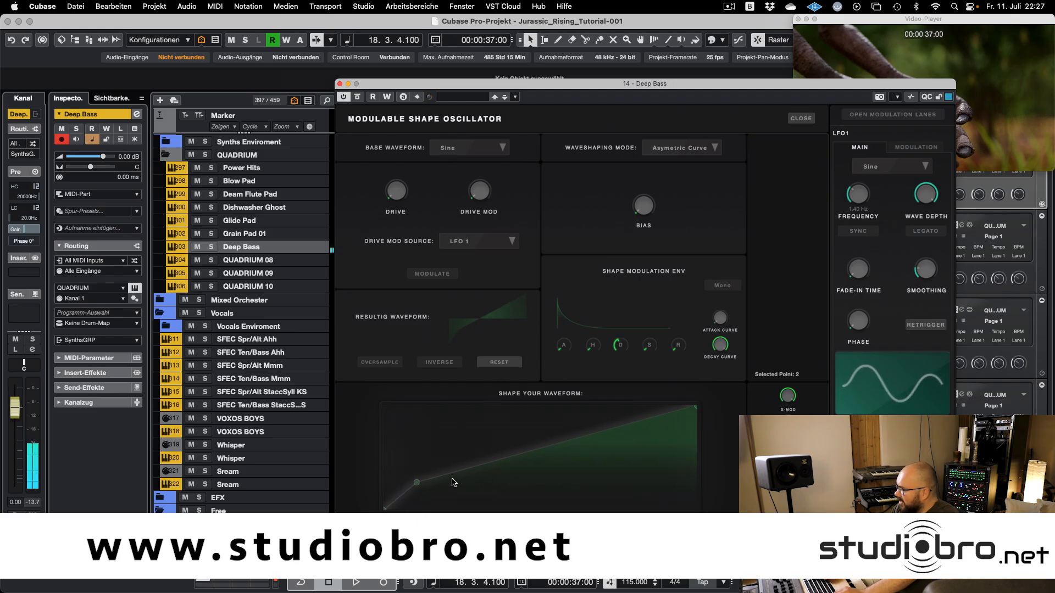
{"action": "left_click_drag", "start_coordinate": [418, 485], "coordinate": [511, 486]}
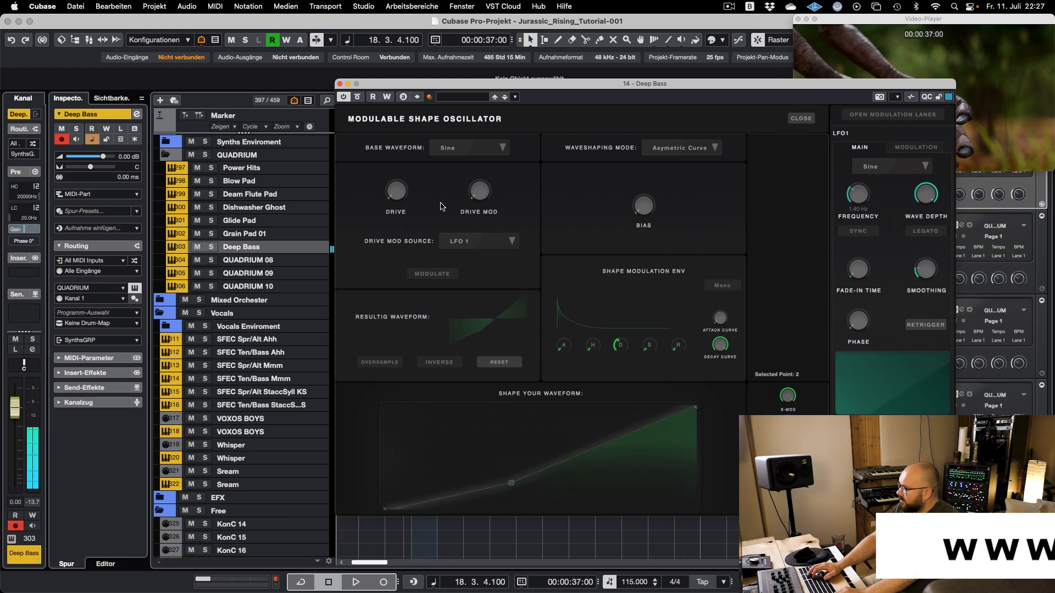
- Set the oscillator's drive mod source to ENV and turn up both Drive Mod and Drive
{"action": "left_click", "coordinate": [471, 241]}
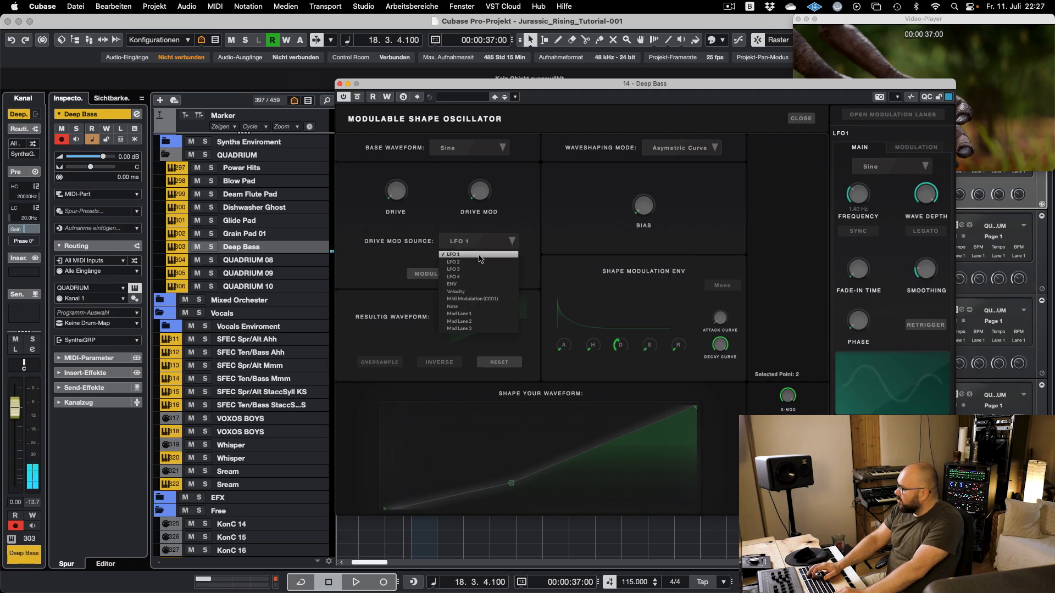
{"action": "left_click", "coordinate": [451, 284]}
{"action": "left_click_drag", "start_coordinate": [479, 190], "coordinate": [479, 157]}
{"action": "left_click_drag", "start_coordinate": [396, 191], "coordinate": [398, 164]}
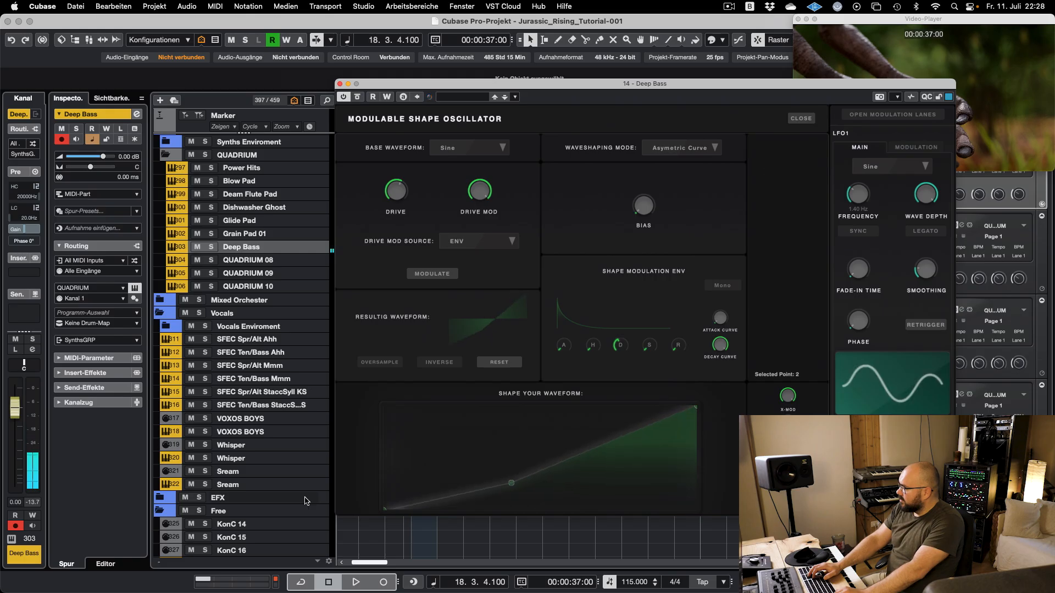
- Raise the waveform's start point to near full height to form a V shape, and close the oscillator editor
{"action": "left_click_drag", "start_coordinate": [384, 493], "coordinate": [377, 334]}
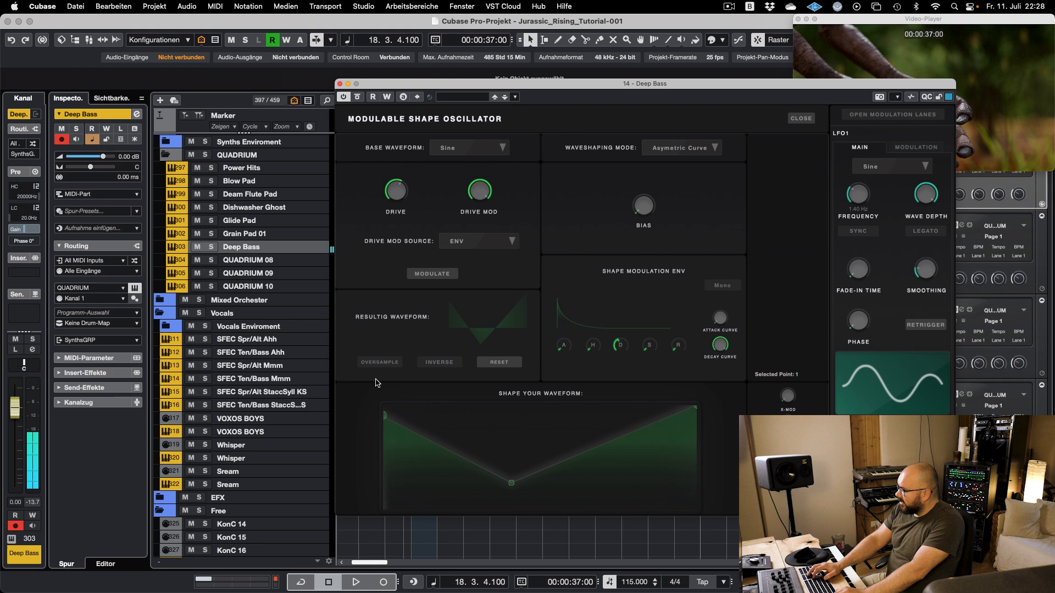
{"action": "left_click", "coordinate": [800, 119]}
- Give Layer A's filter and amp envelopes a plucked shape with zero sustain and a longer decay
{"action": "left_click", "coordinate": [439, 148]}
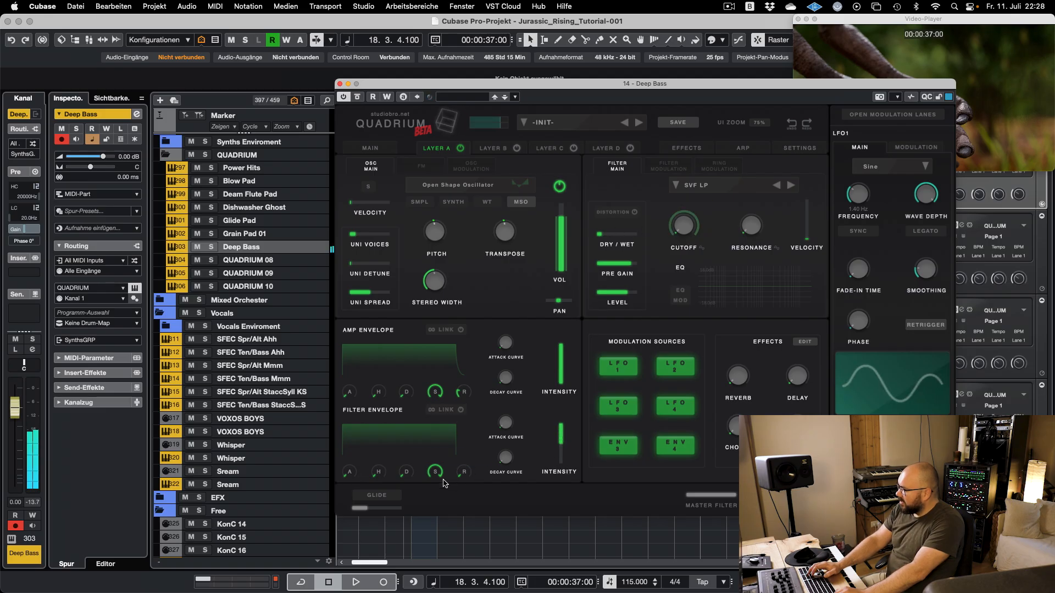
{"action": "left_click_drag", "start_coordinate": [437, 474], "coordinate": [312, 478]}
{"action": "left_click_drag", "start_coordinate": [405, 473], "coordinate": [412, 445]}
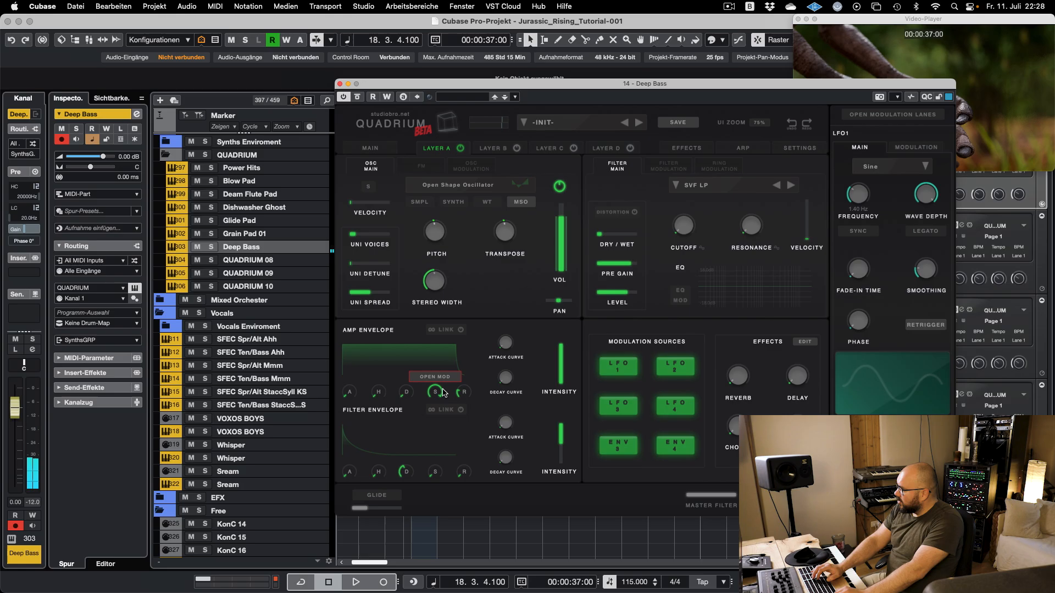
{"action": "left_click_drag", "start_coordinate": [444, 392], "coordinate": [277, 412]}
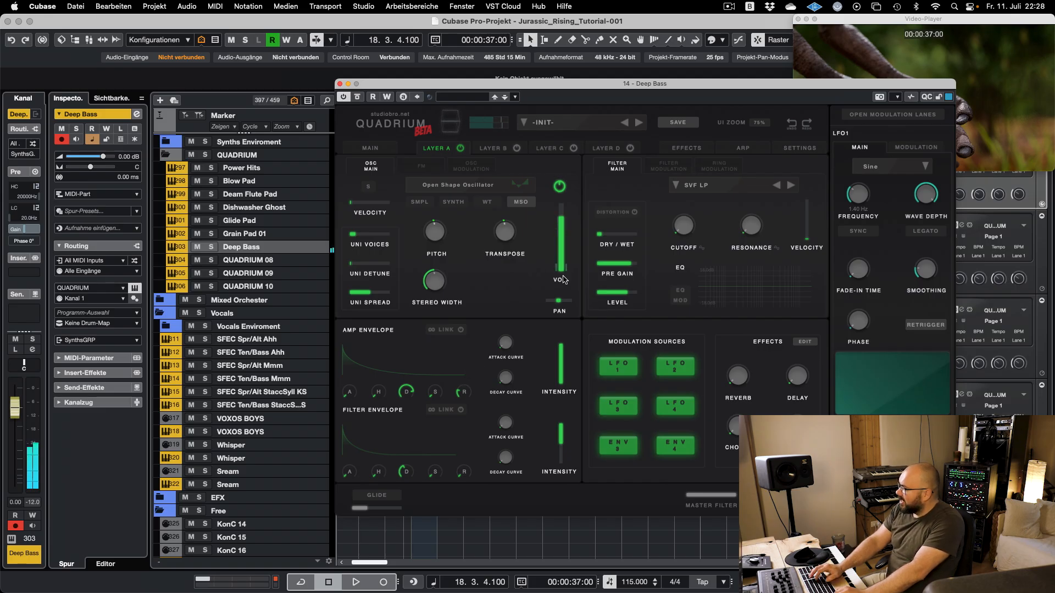
- Set Layer A's filter type to Ladder 4Pole
{"action": "left_click", "coordinate": [723, 189]}
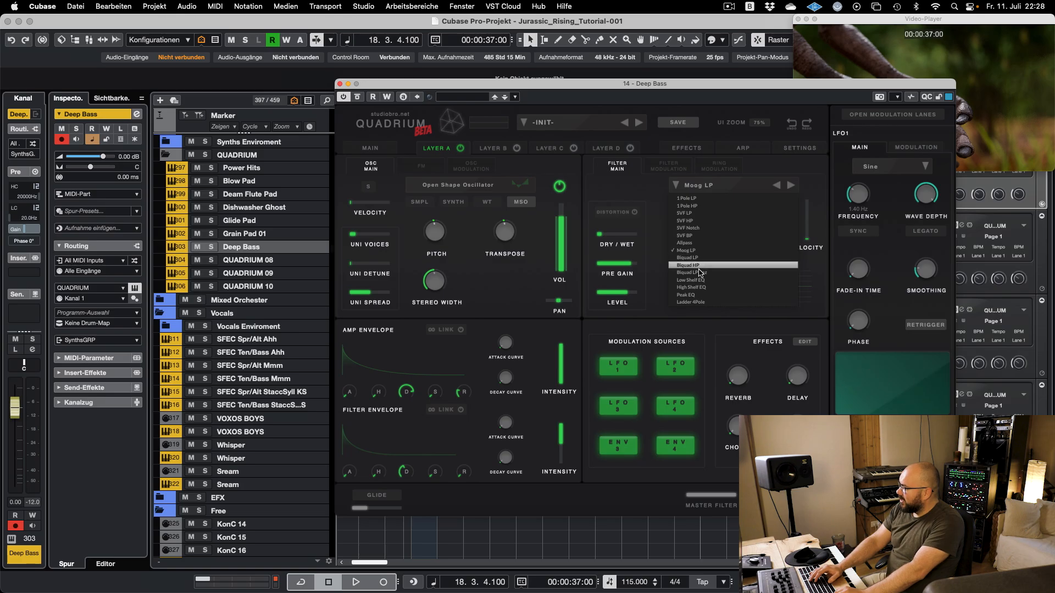
{"action": "left_click", "coordinate": [698, 302]}
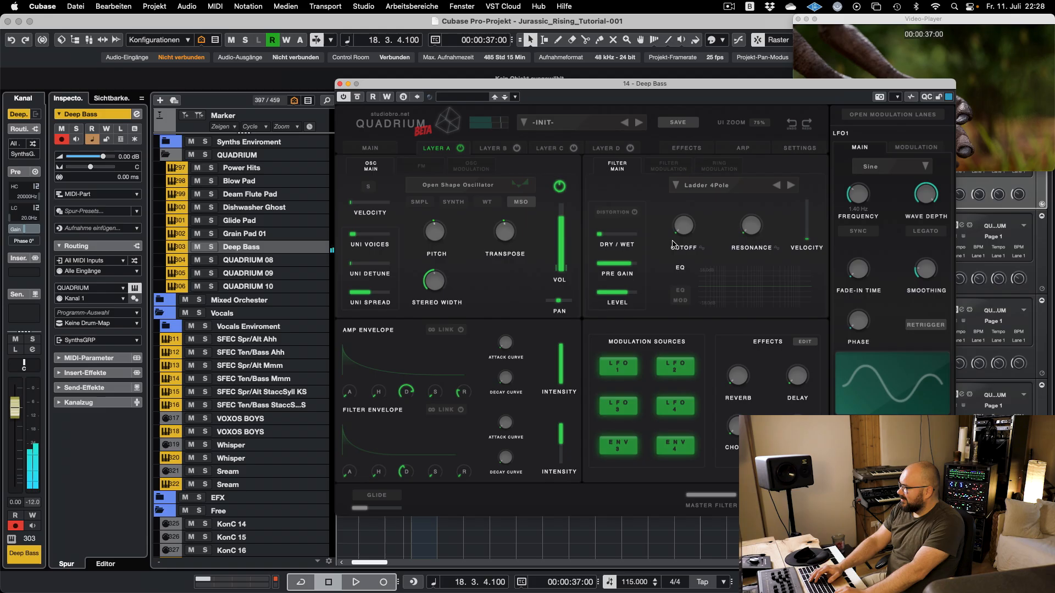
{"action": "mouse_move", "coordinate": [677, 236]}
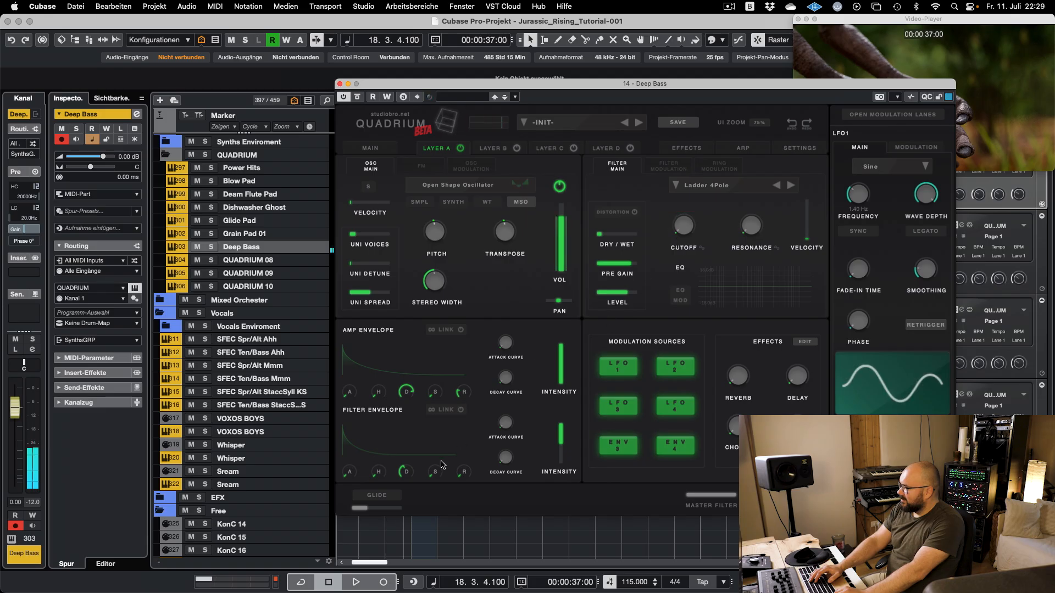
{"action": "mouse_move", "coordinate": [406, 470]}
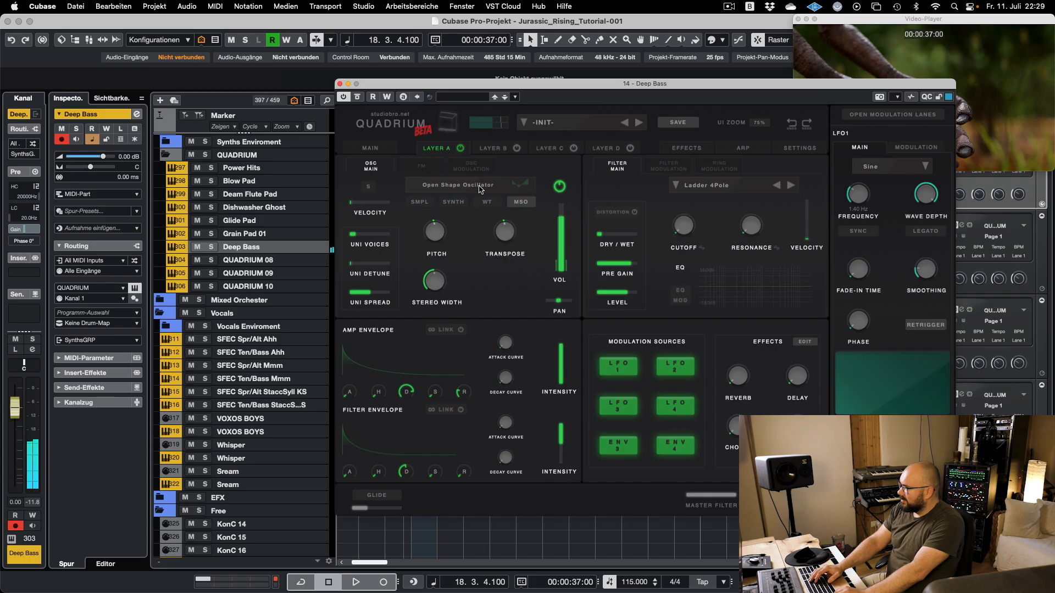
- Show the frequency modulation settings of Layer A's oscillator and raise the FM octave to 1
{"action": "left_click", "coordinate": [421, 165]}
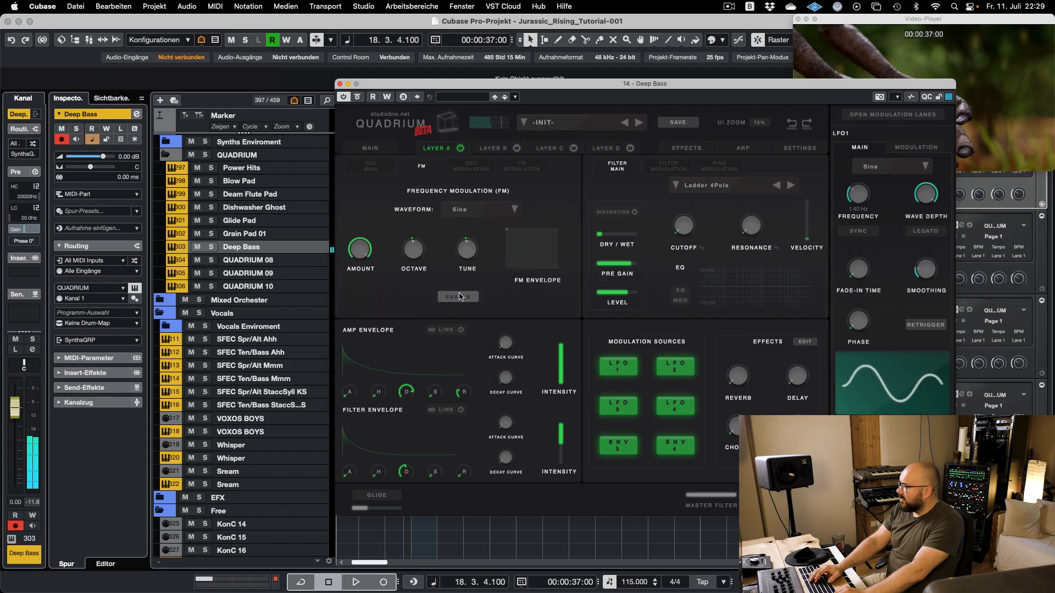
{"action": "mouse_move", "coordinate": [413, 253]}
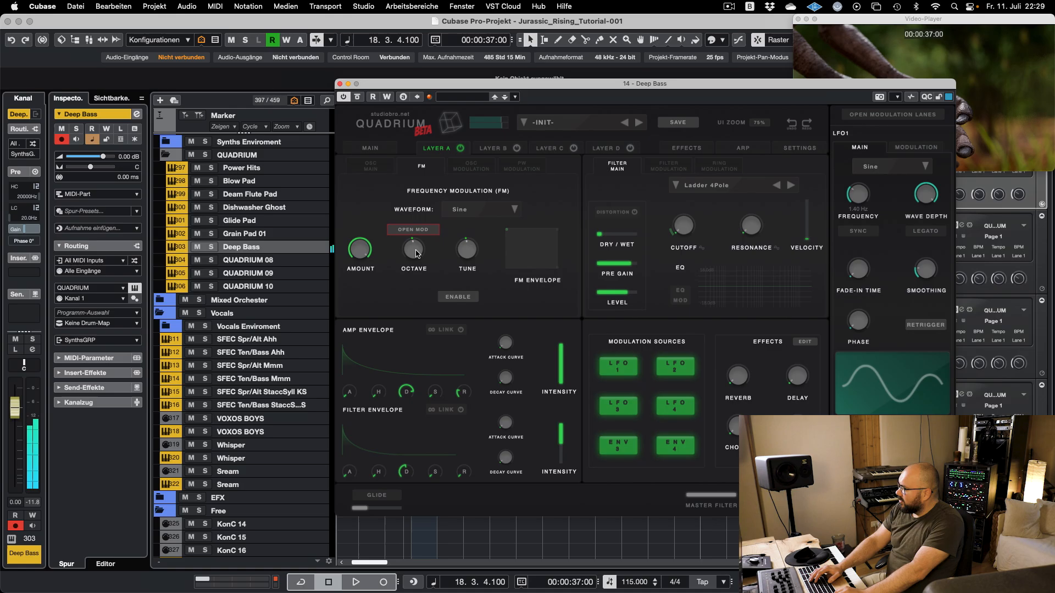
{"action": "left_click_drag", "start_coordinate": [417, 251], "coordinate": [418, 247]}
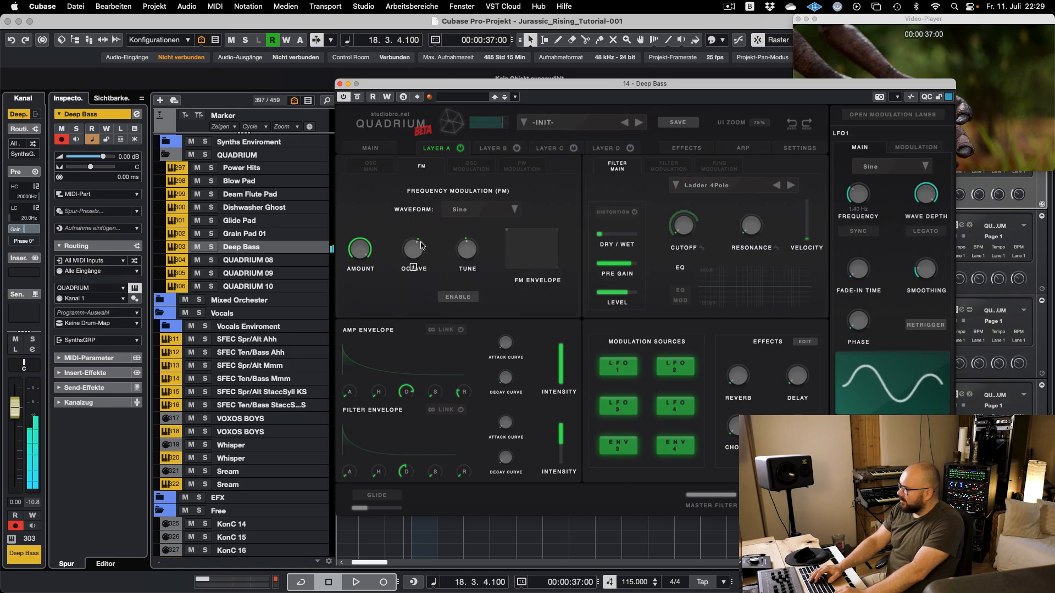
- Audition Triangle, Saw and Square as the FM waveform, and choose Noise
{"action": "left_click", "coordinate": [479, 215]}
{"action": "left_click", "coordinate": [476, 230]}
{"action": "left_click", "coordinate": [482, 215]}
{"action": "left_click", "coordinate": [466, 237]}
{"action": "left_click", "coordinate": [482, 216]}
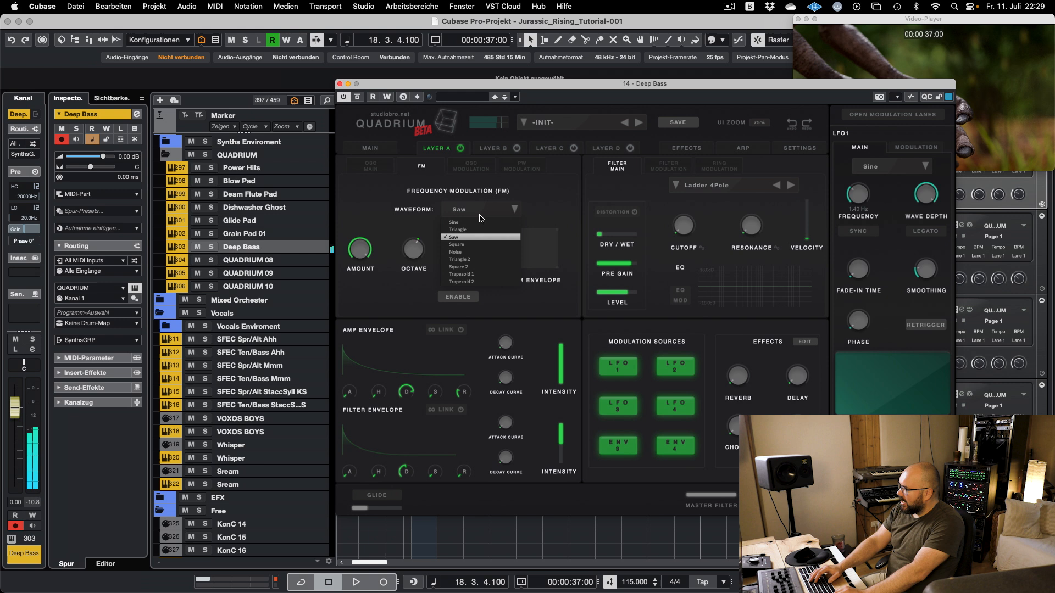
{"action": "left_click", "coordinate": [469, 245]}
{"action": "left_click", "coordinate": [481, 212]}
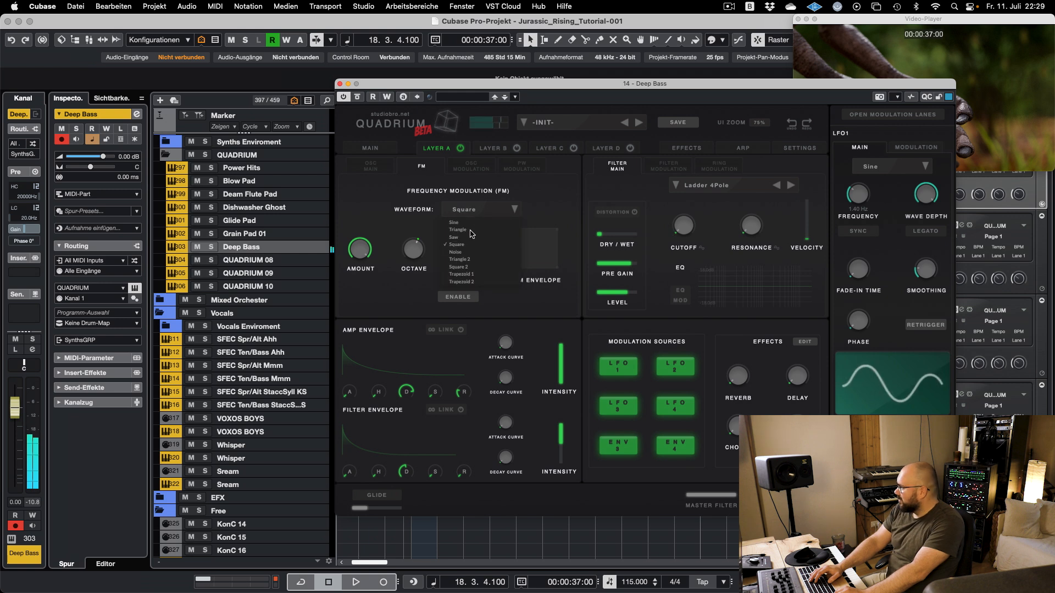
{"action": "left_click", "coordinate": [470, 252]}
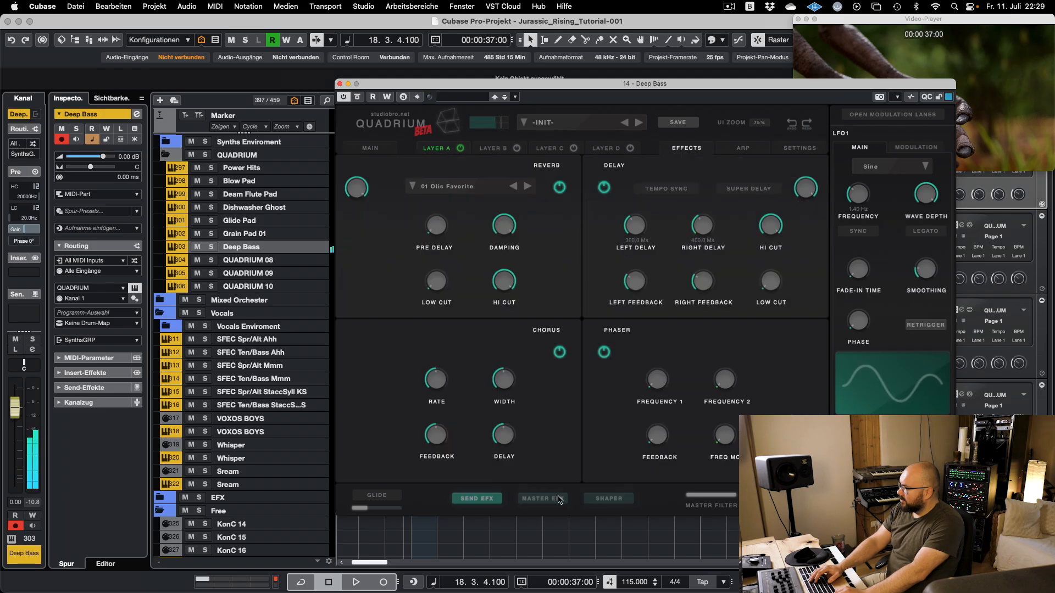
- In the master effects, reduce the bit depth and enable the S&H effect after comparing the sound without it
{"action": "left_click", "coordinate": [558, 499]}
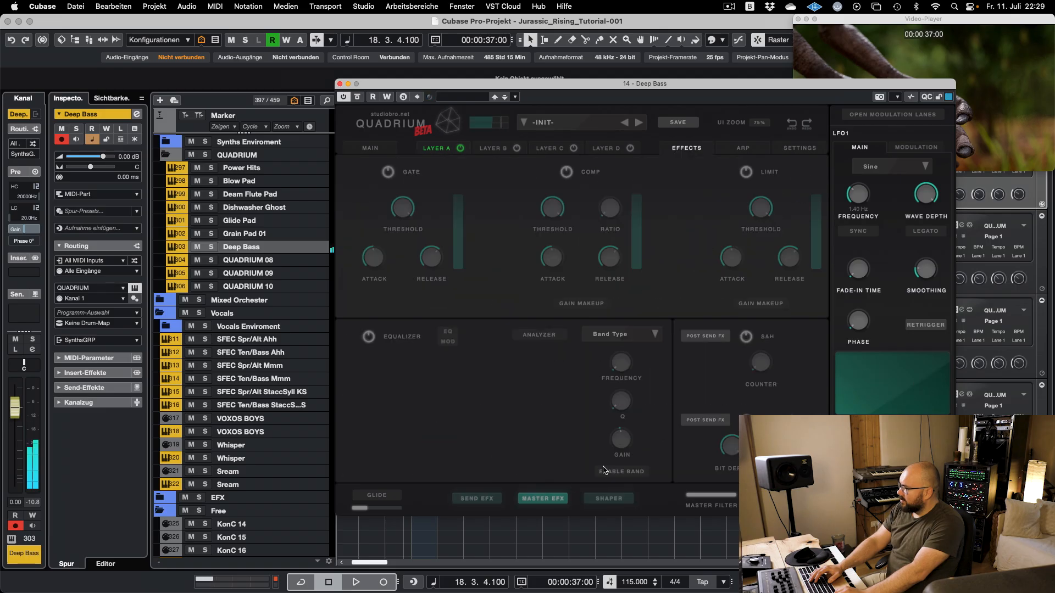
{"action": "left_click", "coordinate": [745, 337]}
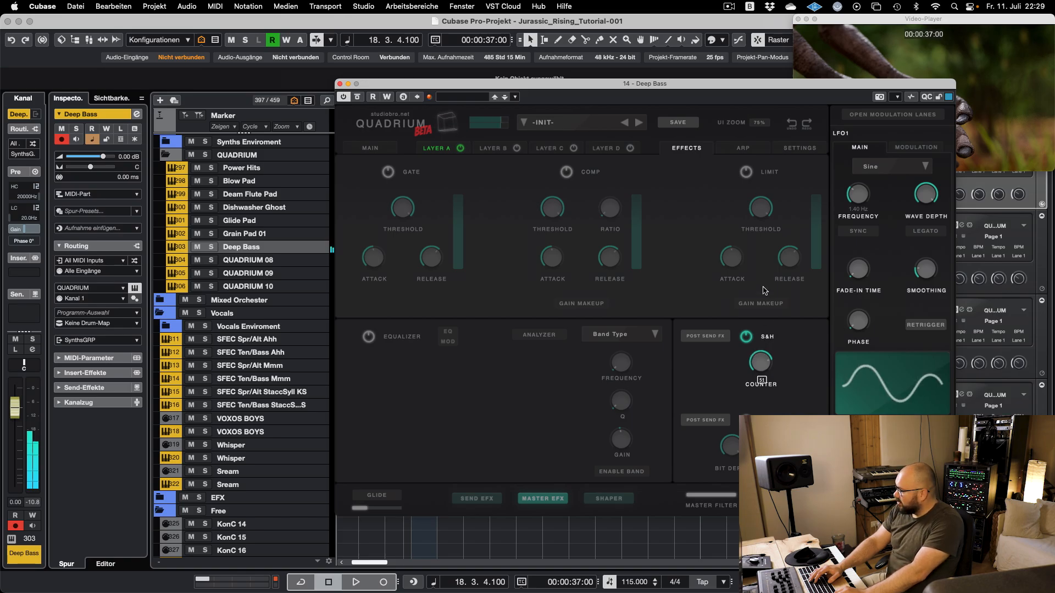
{"action": "left_click", "coordinate": [747, 339]}
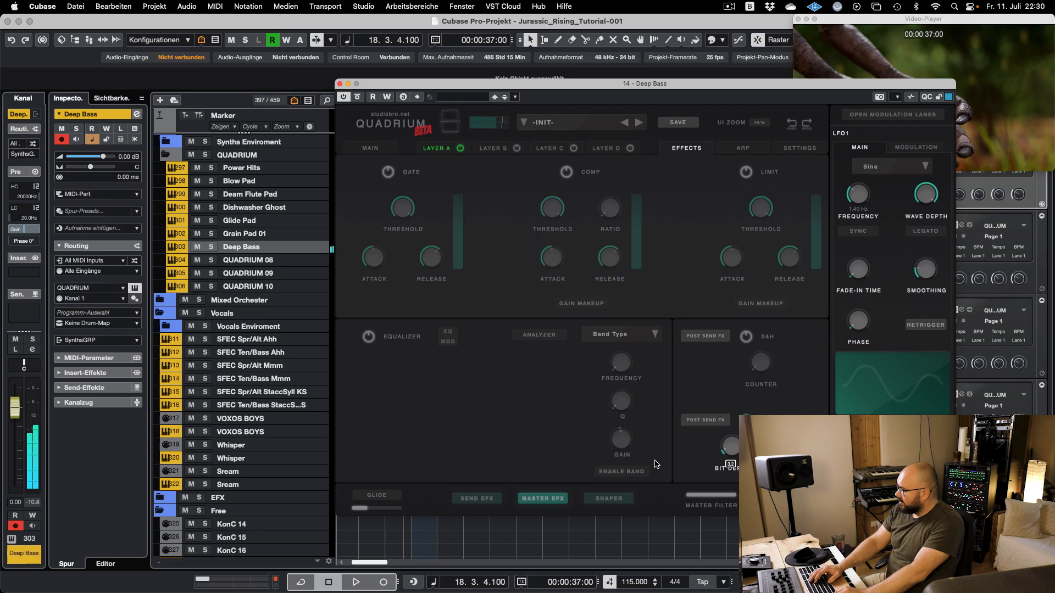
{"action": "left_click_drag", "start_coordinate": [729, 448], "coordinate": [665, 446]}
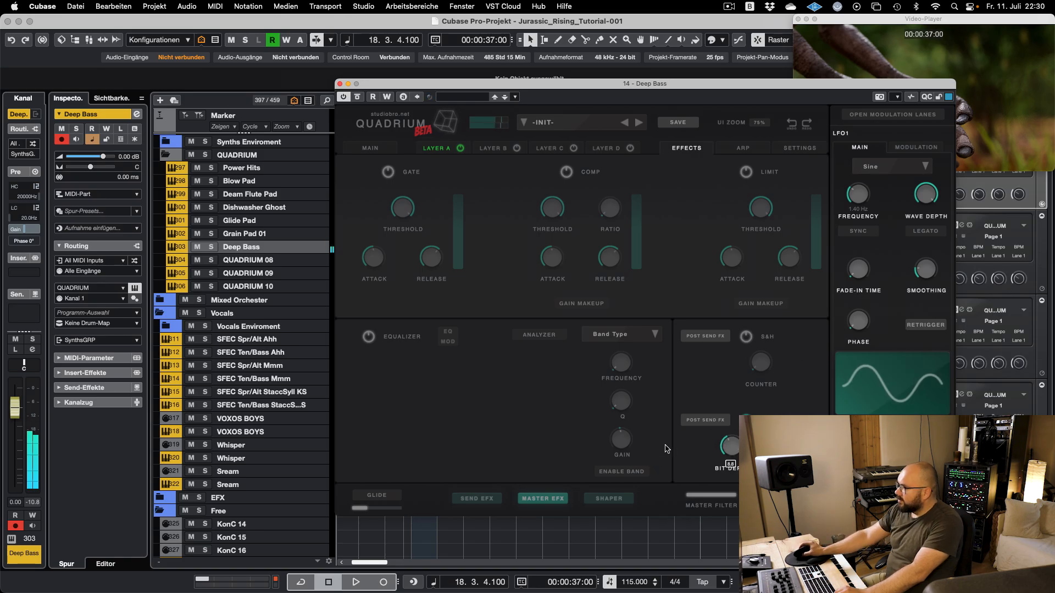
{"action": "left_click", "coordinate": [745, 336]}
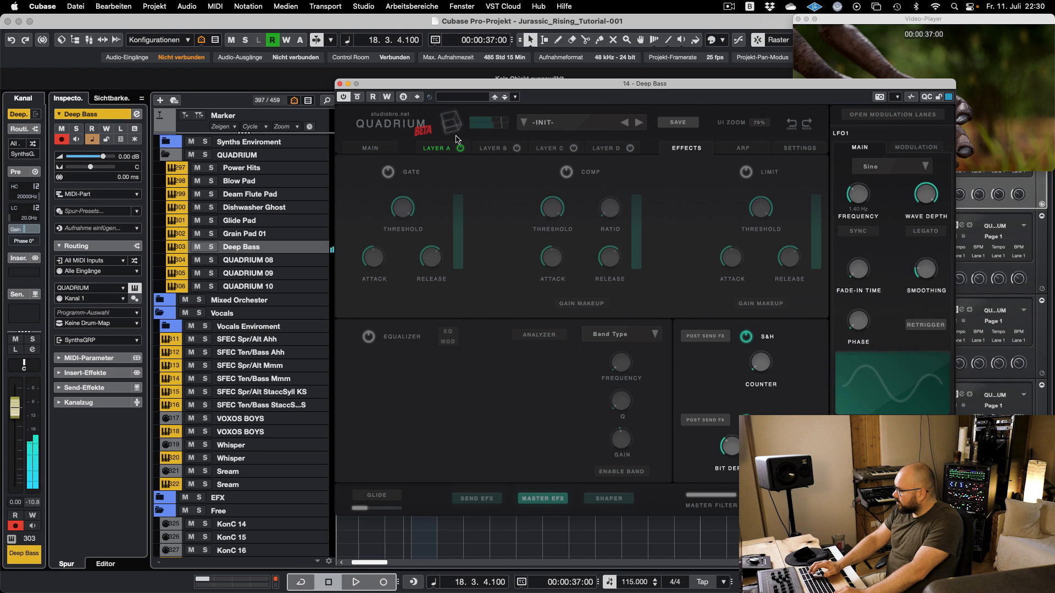
- Set Layer A's reverb send to -25.1 dB and its delay send to -17.2 dB, checking the send effects in between
{"action": "left_click", "coordinate": [429, 149]}
{"action": "left_click_drag", "start_coordinate": [745, 377], "coordinate": [745, 341]}
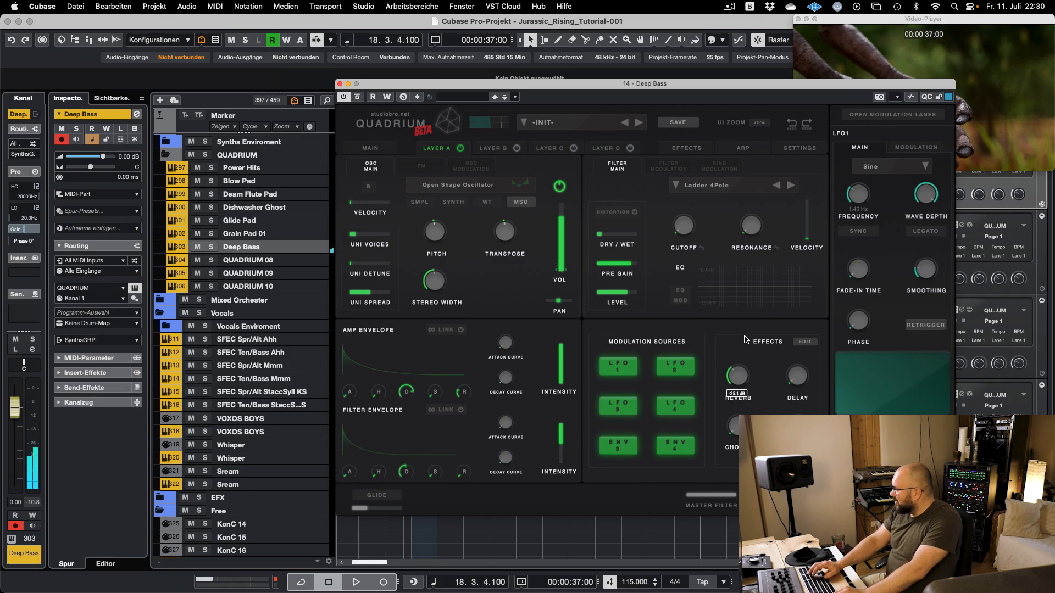
{"action": "left_click", "coordinate": [806, 342]}
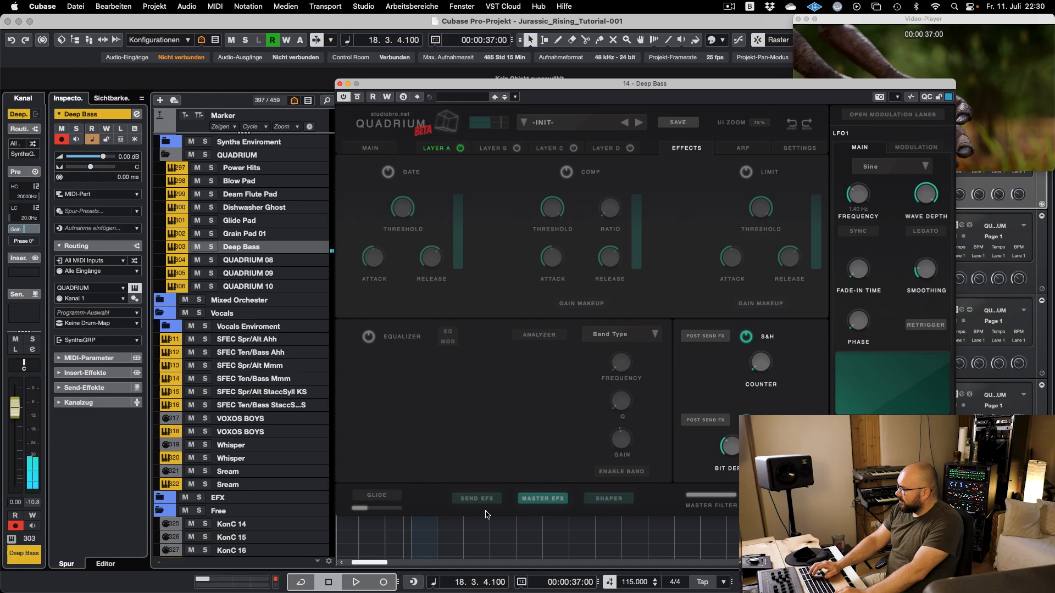
{"action": "left_click", "coordinate": [477, 499]}
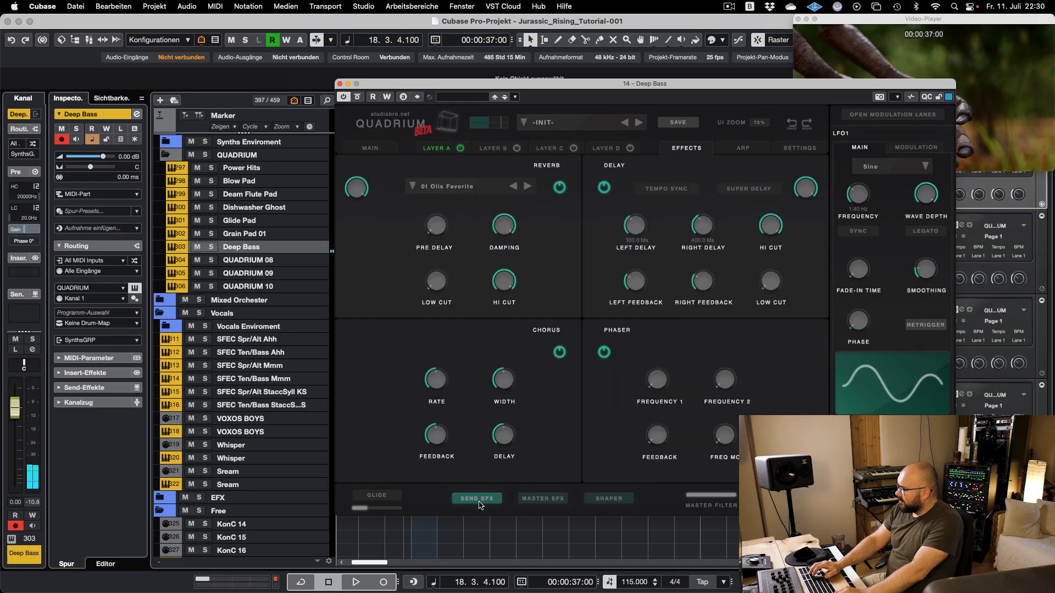
{"action": "left_click", "coordinate": [438, 148]}
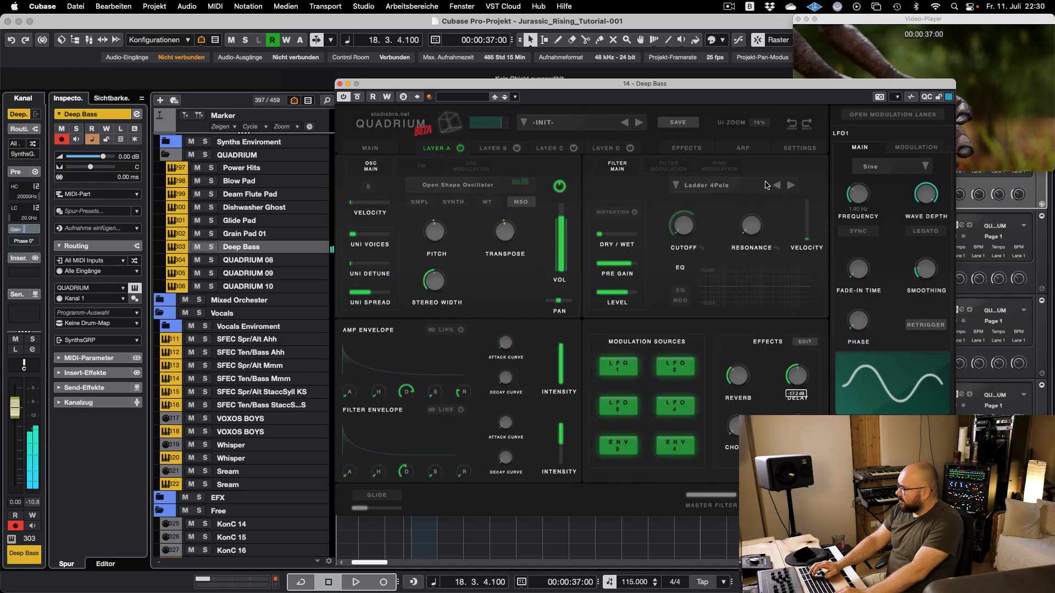
- Sync the send delay to tempo, set the right delay to 1/8D, and raise the left and right feedback
{"action": "left_click", "coordinate": [686, 149]}
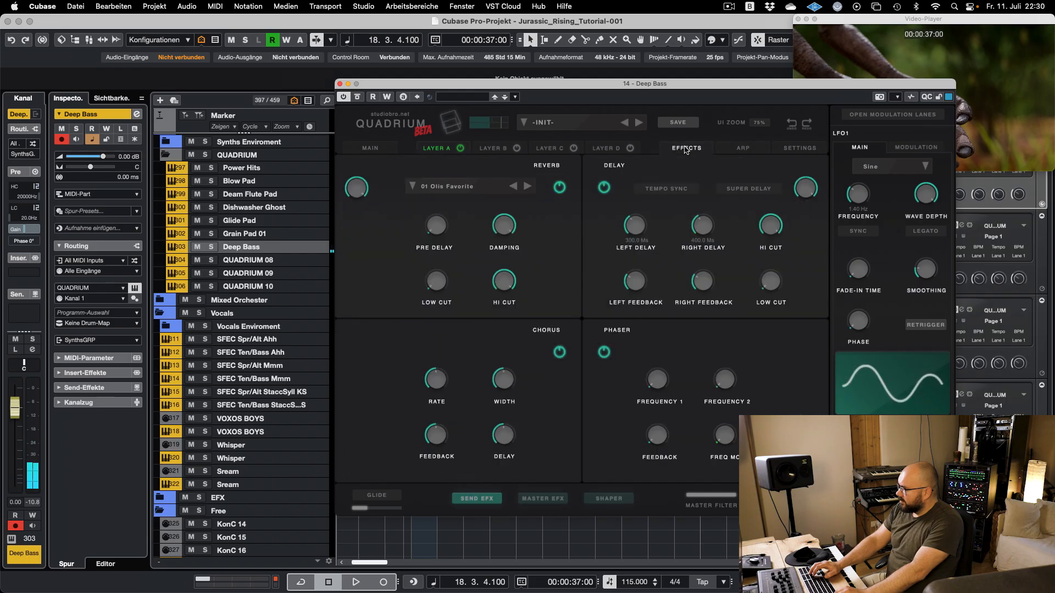
{"action": "left_click", "coordinate": [669, 186]}
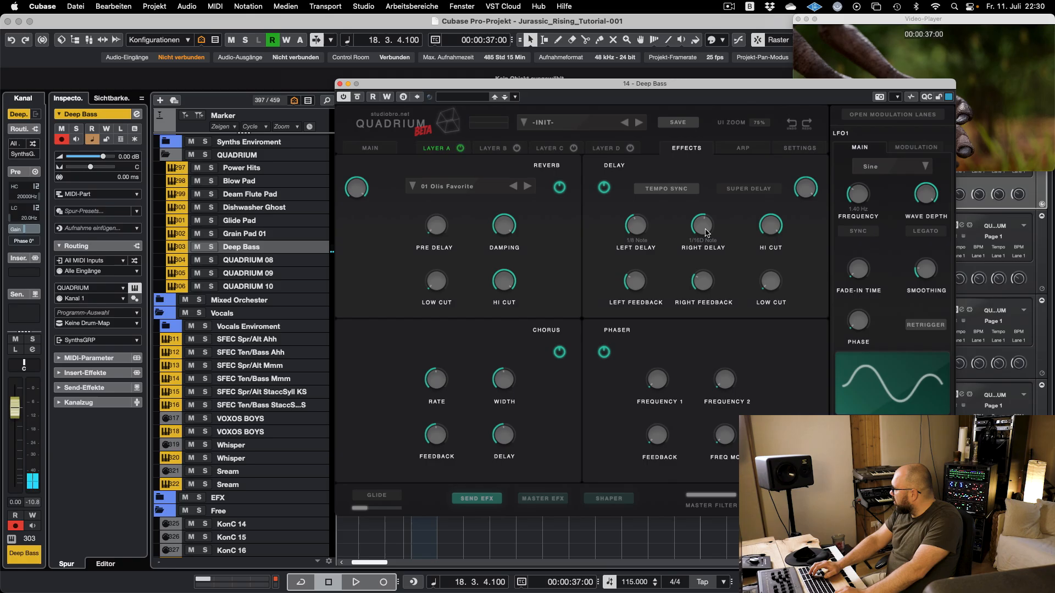
{"action": "left_click_drag", "start_coordinate": [703, 227], "coordinate": [712, 245]}
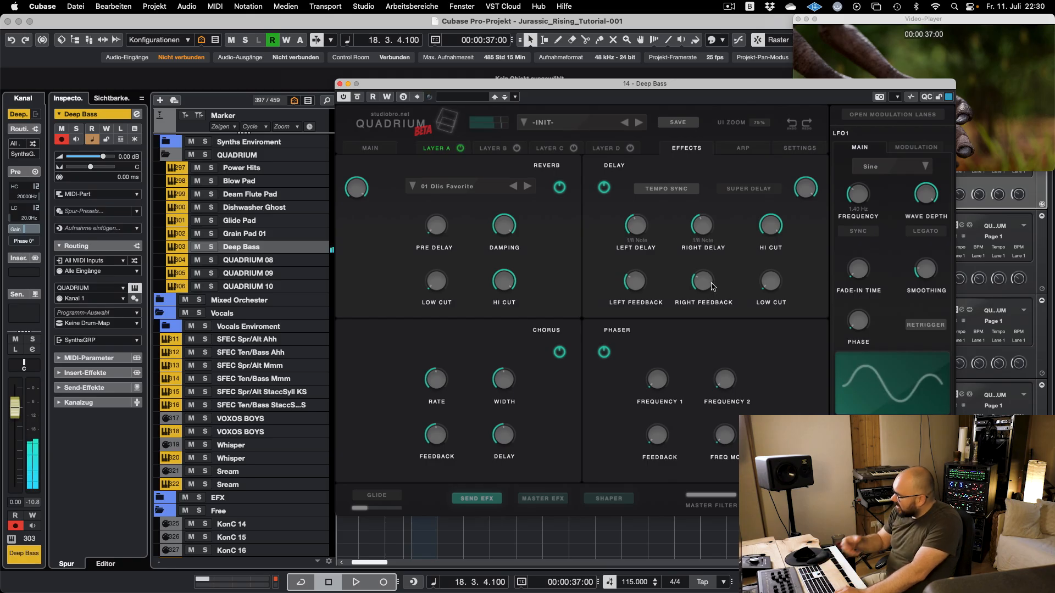
{"action": "left_click_drag", "start_coordinate": [707, 285], "coordinate": [708, 264]}
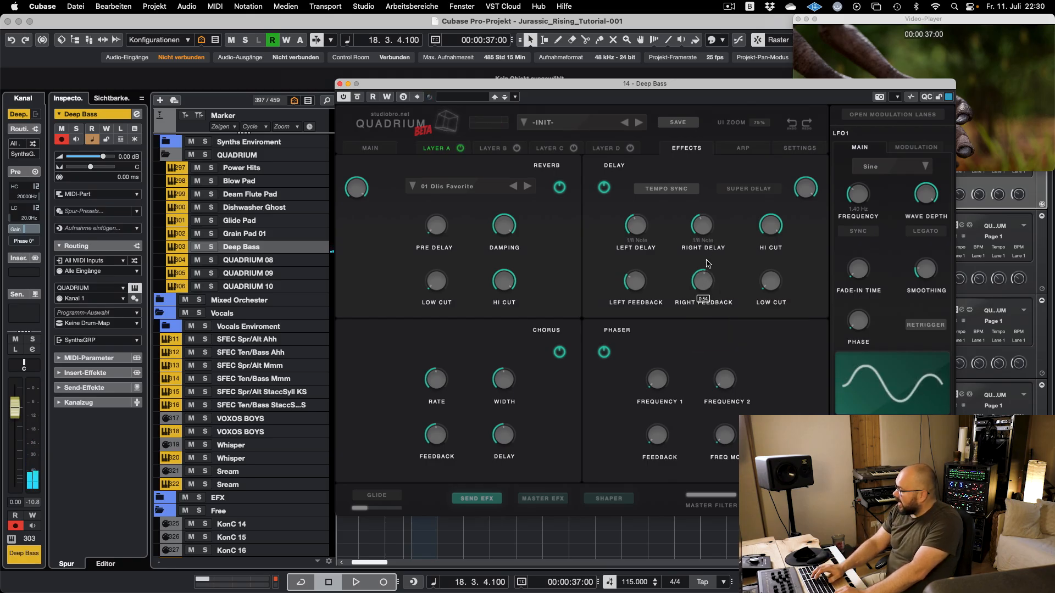
{"action": "left_click_drag", "start_coordinate": [639, 264], "coordinate": [639, 255]}
{"action": "left_click_drag", "start_coordinate": [693, 221], "coordinate": [693, 228]}
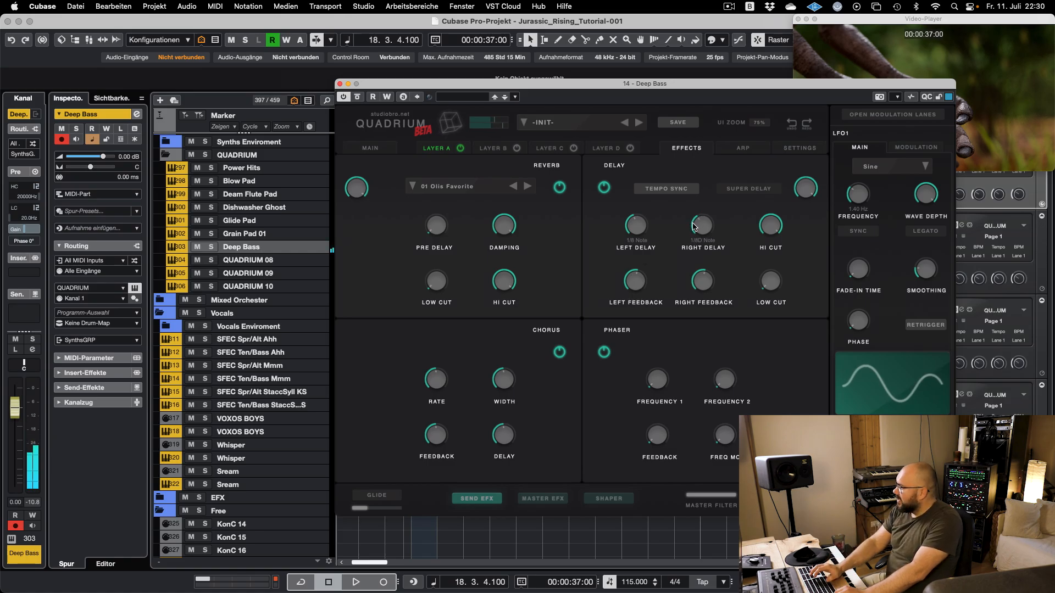
- Raise the send delay's feedback further, with the right side at 0.71, and lower its hi cut to 7.5 kHz
{"action": "left_click_drag", "start_coordinate": [641, 280], "coordinate": [642, 272]}
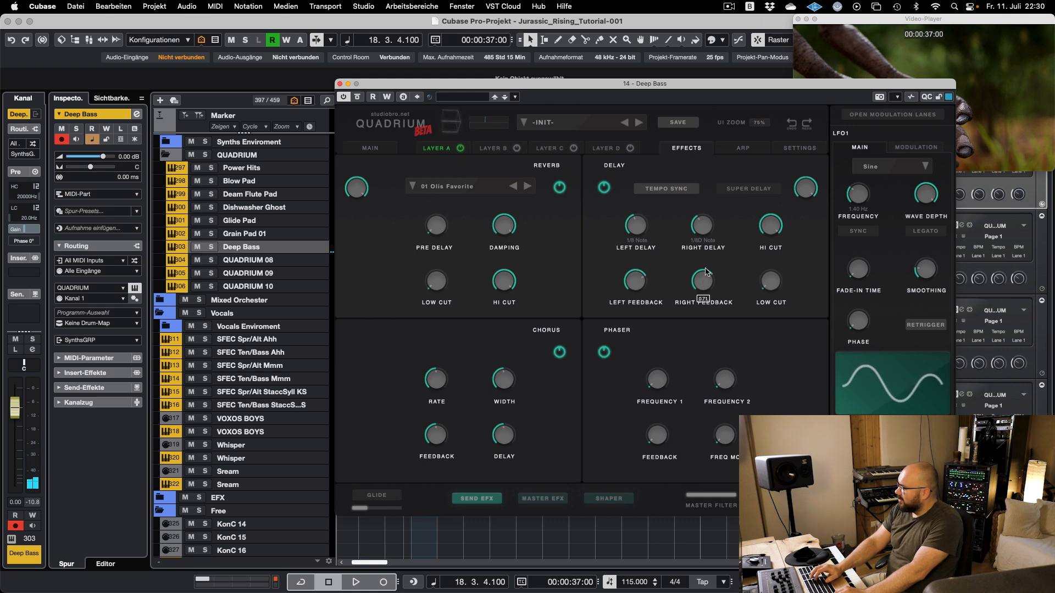
{"action": "left_click_drag", "start_coordinate": [767, 253], "coordinate": [767, 254]}
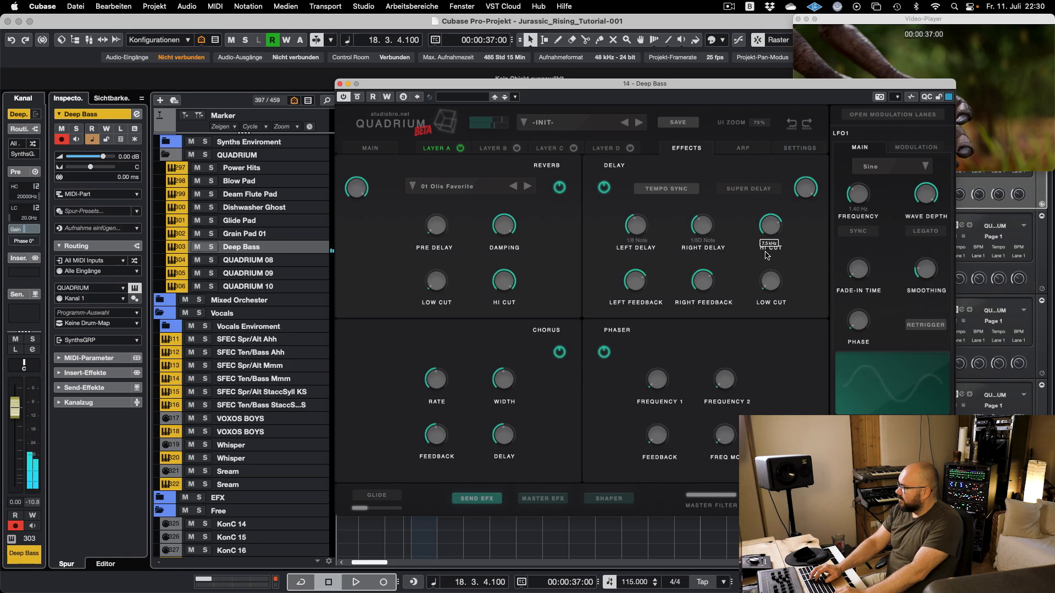
{"action": "left_click", "coordinate": [443, 148]}
{"action": "mouse_move", "coordinate": [795, 375]}
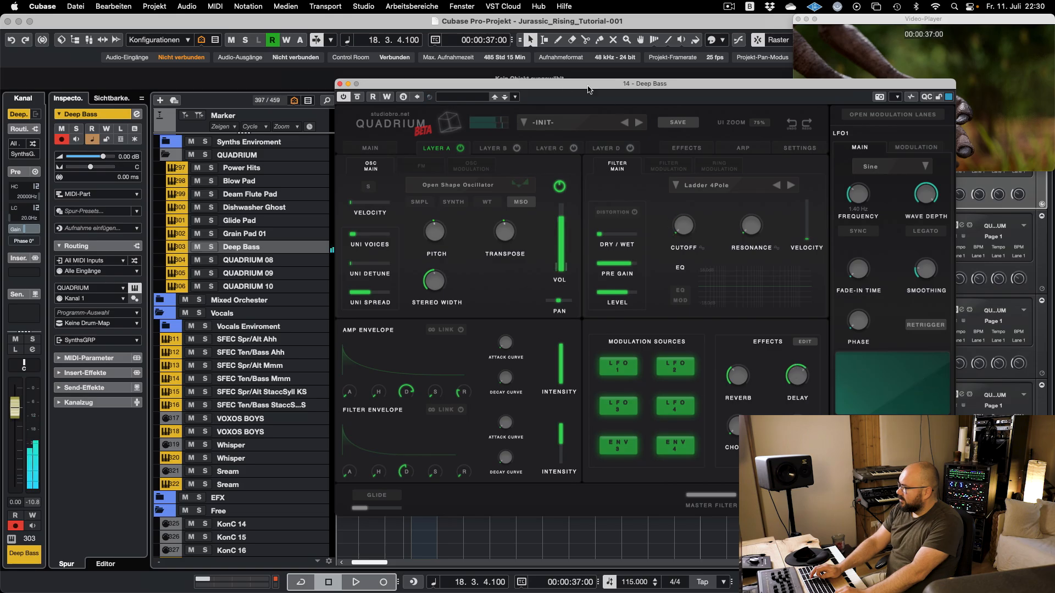
- Record a Deep Bass part from bar 17 to bar 19 and close the instrument window
{"action": "left_click_drag", "start_coordinate": [521, 85], "coordinate": [687, 245]}
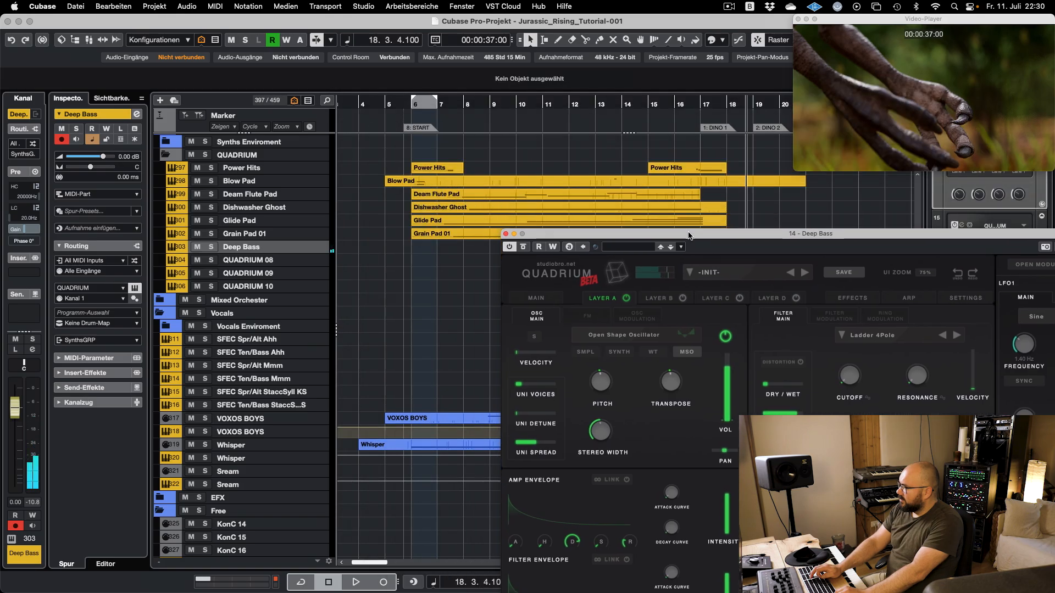
{"action": "left_click", "coordinate": [701, 103]}
{"action": "key", "text": "KP_Multiply"}
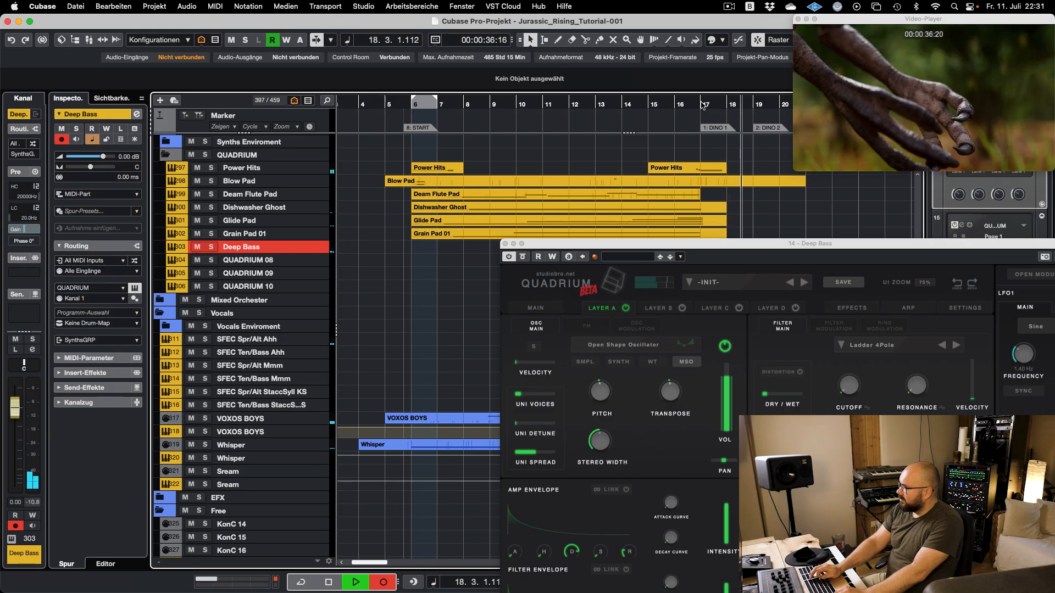
{"action": "key", "text": "space"}
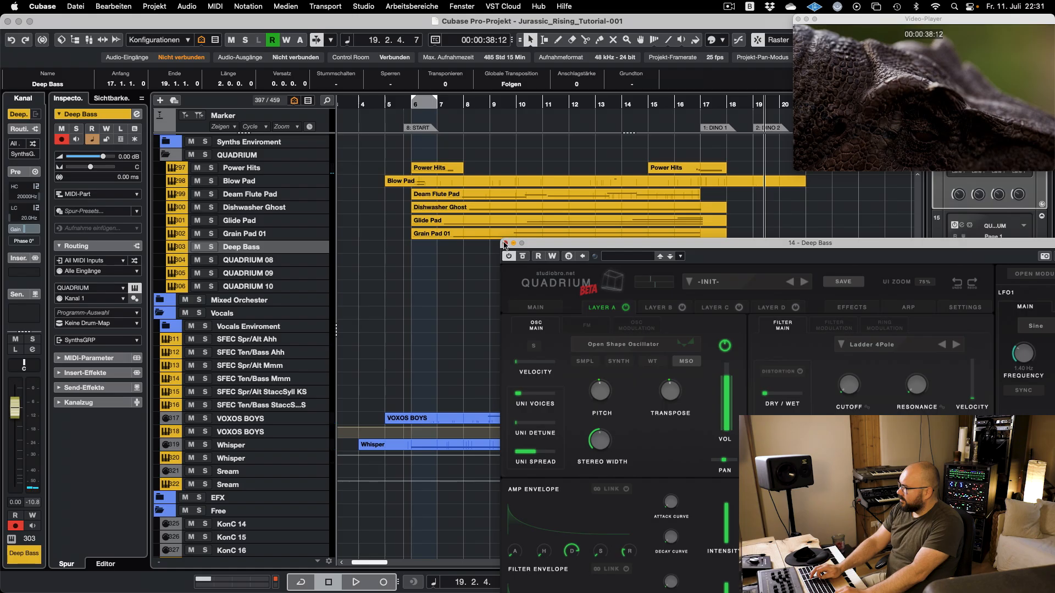
{"action": "left_click", "coordinate": [504, 243]}
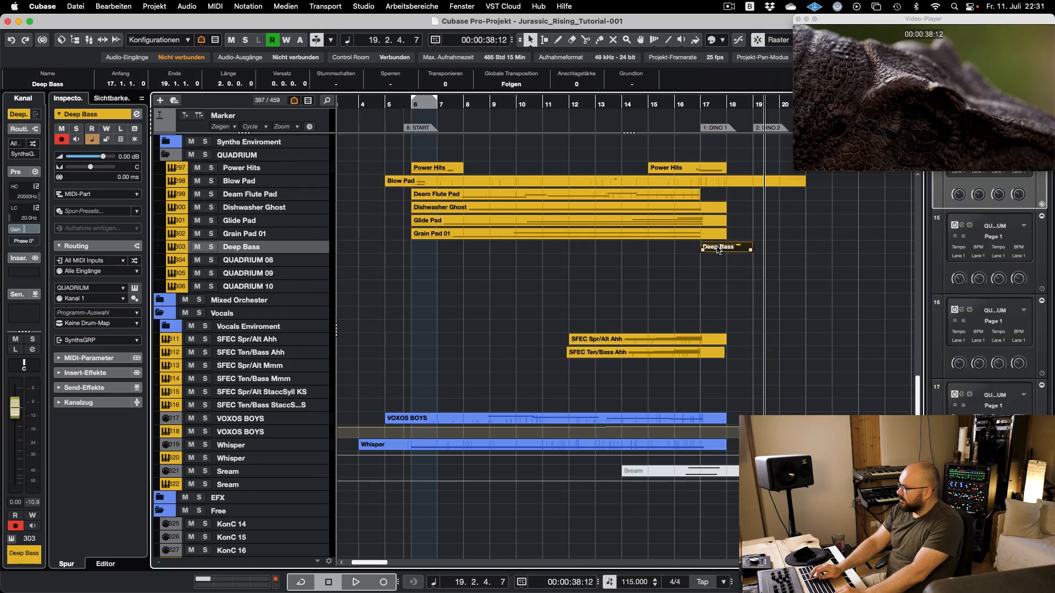
- Duplicate the Deep Bass part so it repeats up to bar 25, and play back the section from bar 17
{"action": "left_click_drag", "start_coordinate": [717, 247], "coordinate": [769, 248]}
{"action": "left_click_drag", "start_coordinate": [838, 244], "coordinate": [734, 250]}
{"action": "left_click_drag", "start_coordinate": [729, 248], "coordinate": [828, 248]}
{"action": "left_click", "coordinate": [699, 104]}
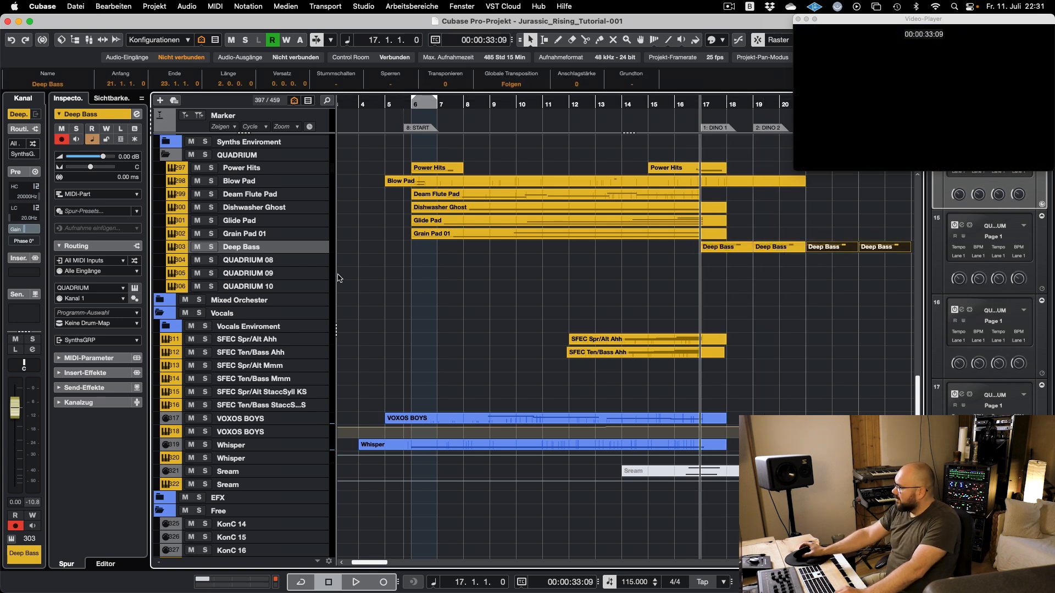
{"action": "key", "text": "space"}
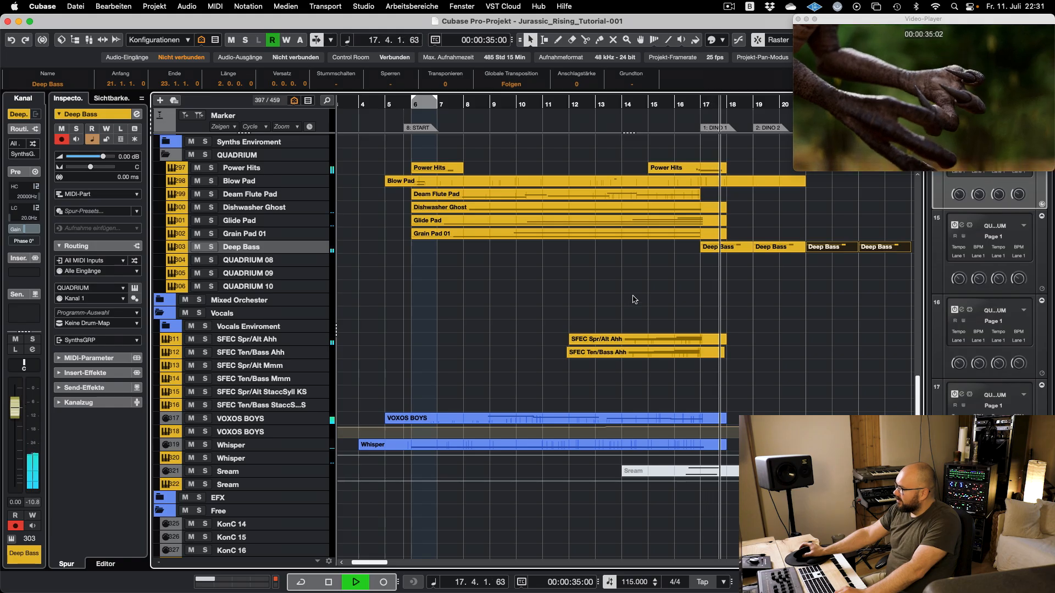
{"action": "left_click_drag", "start_coordinate": [633, 297], "coordinate": [490, 313]}
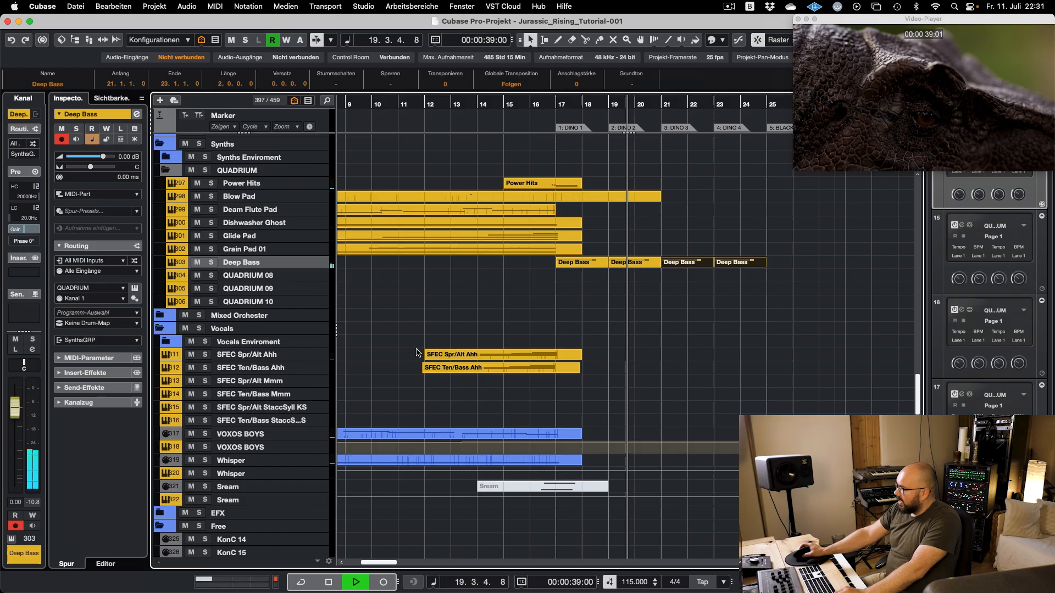
- Load the Ullmann Moog bass preset on QUADRIUM 08 and give Layer A a Ladder 4Pole filter with a 3.8 kHz cutoff
{"action": "left_click", "coordinate": [411, 333]}
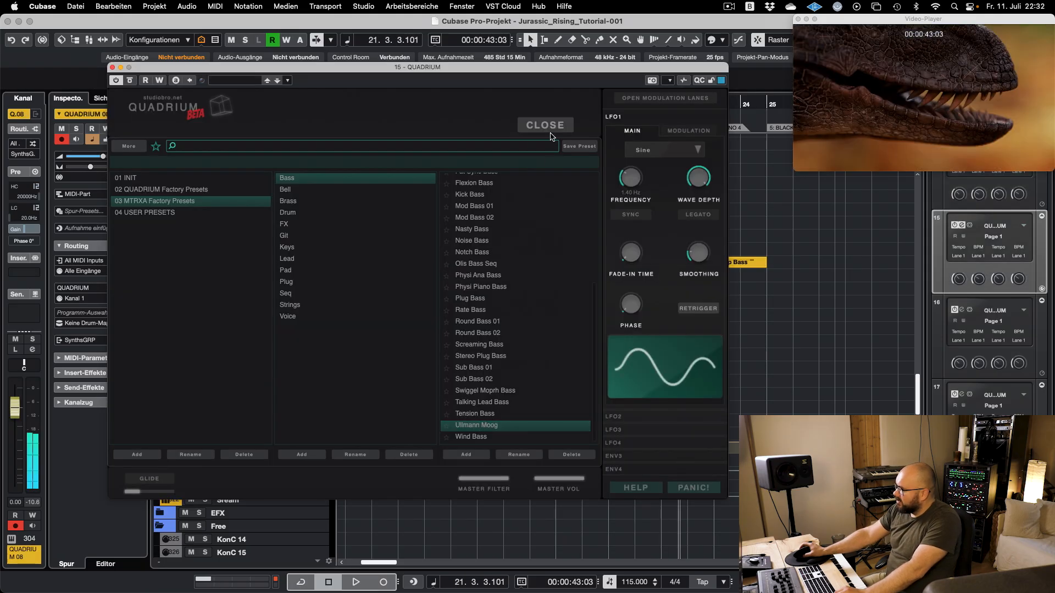
{"action": "left_click", "coordinate": [549, 129]}
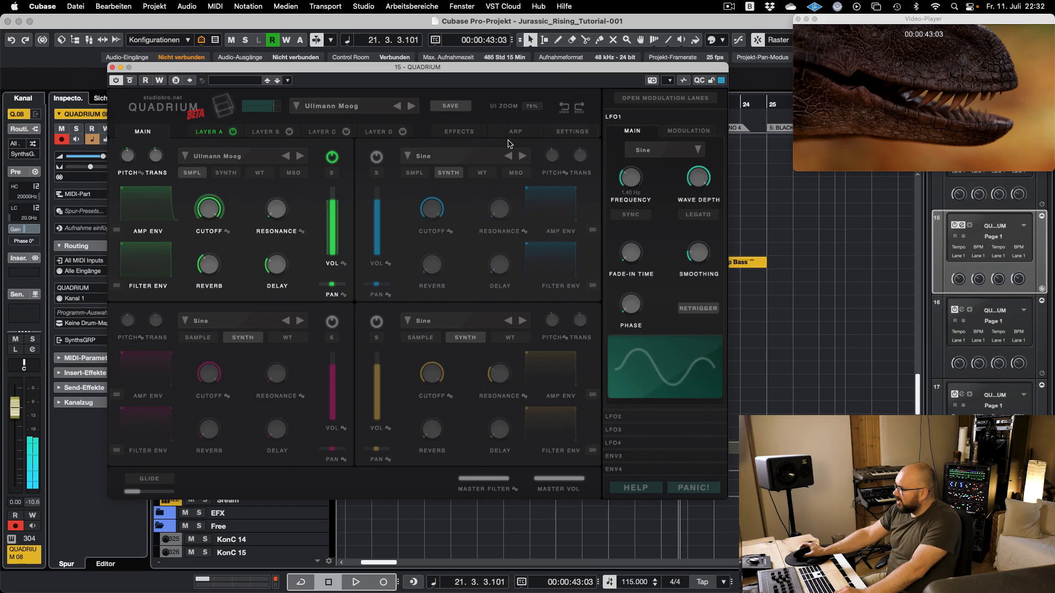
{"action": "left_click", "coordinate": [213, 133]}
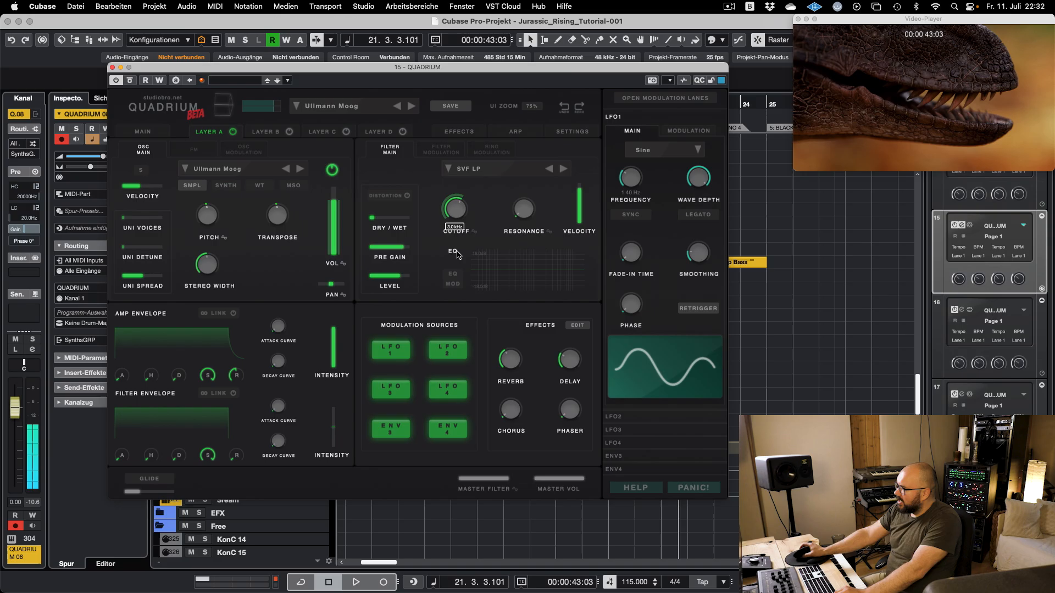
{"action": "left_click", "coordinate": [477, 169]}
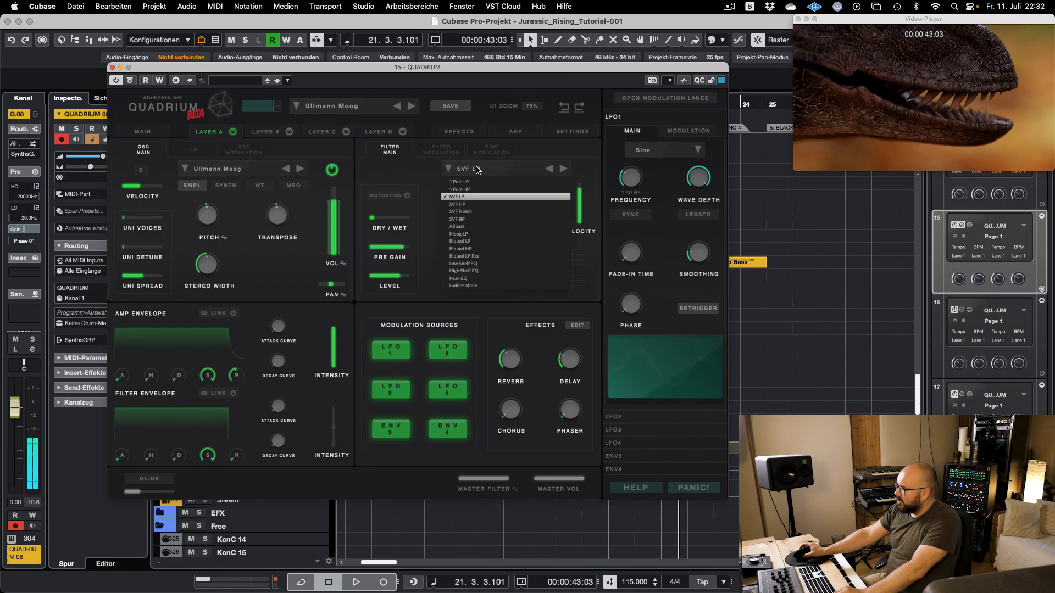
{"action": "left_click", "coordinate": [464, 286]}
{"action": "left_click_drag", "start_coordinate": [454, 224], "coordinate": [452, 250]}
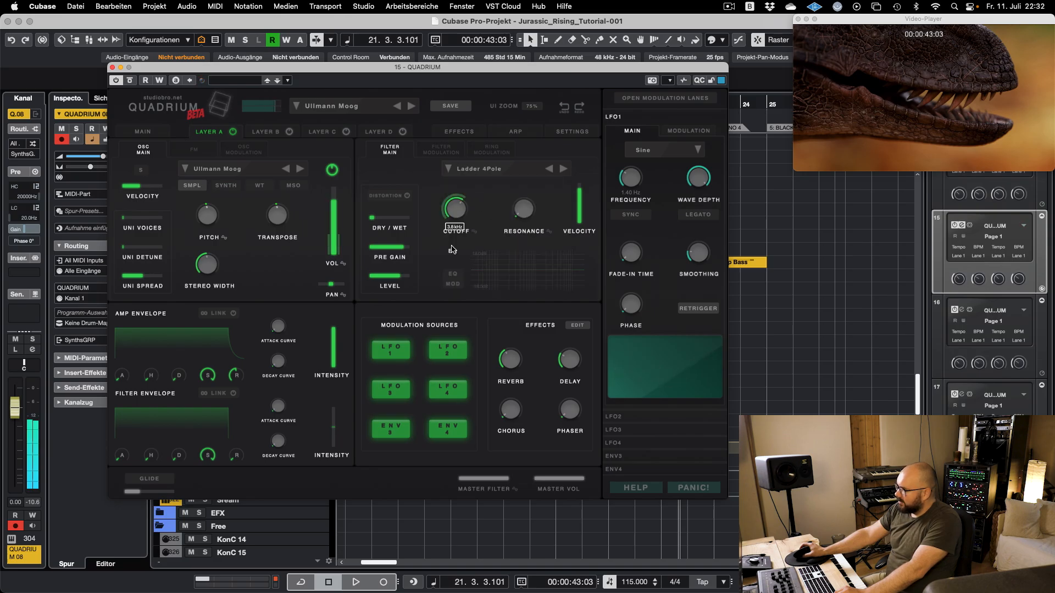
- Shape Layer A's filter envelope with no sustain, 4144 ms decay and 50% intensity, and lower the filter cutoff
{"action": "left_click", "coordinate": [335, 405]}
{"action": "left_click_drag", "start_coordinate": [207, 453], "coordinate": [192, 429]}
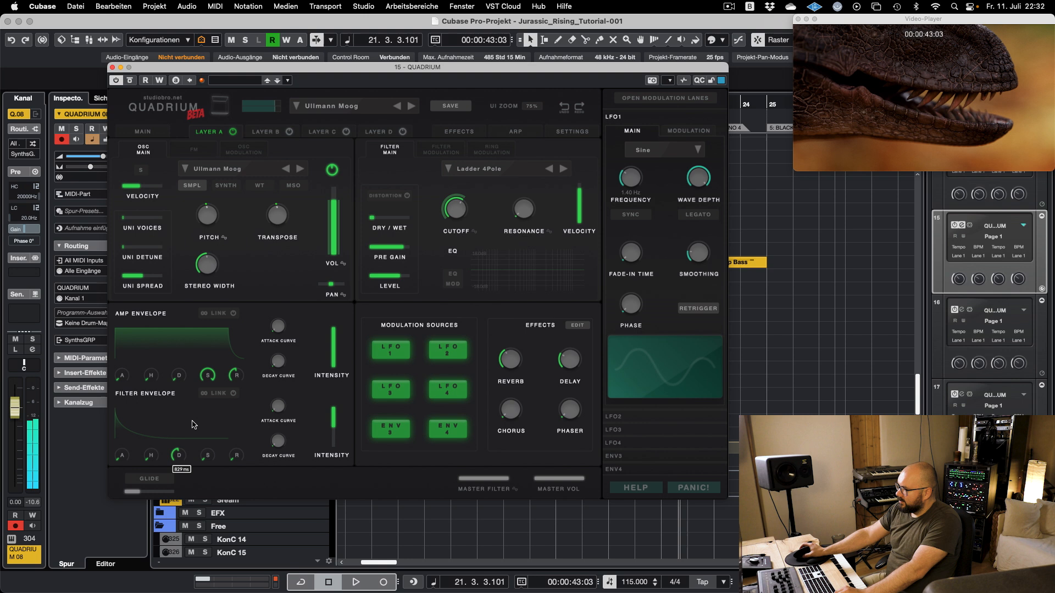
{"action": "left_click_drag", "start_coordinate": [456, 209], "coordinate": [448, 259]}
{"action": "left_click_drag", "start_coordinate": [179, 456], "coordinate": [177, 455]}
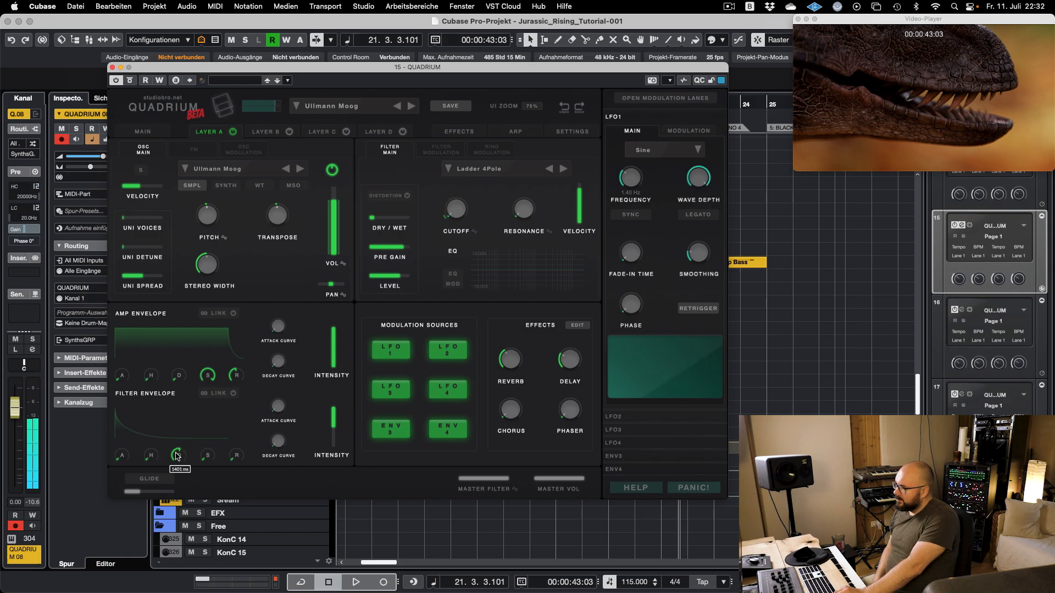
{"action": "left_click_drag", "start_coordinate": [334, 421], "coordinate": [333, 432]}
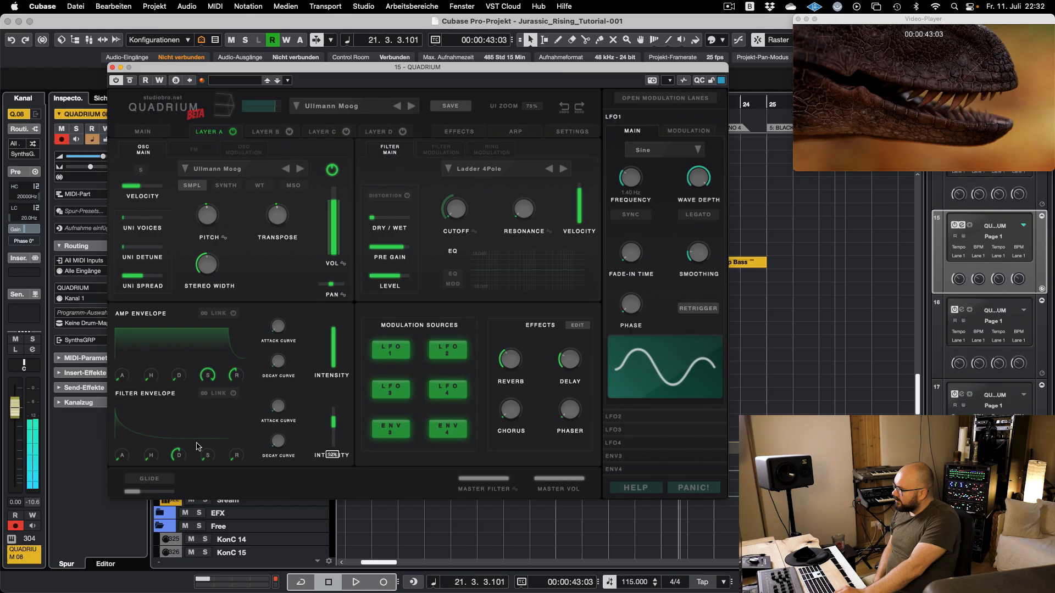
{"action": "left_click_drag", "start_coordinate": [181, 458], "coordinate": [182, 455]}
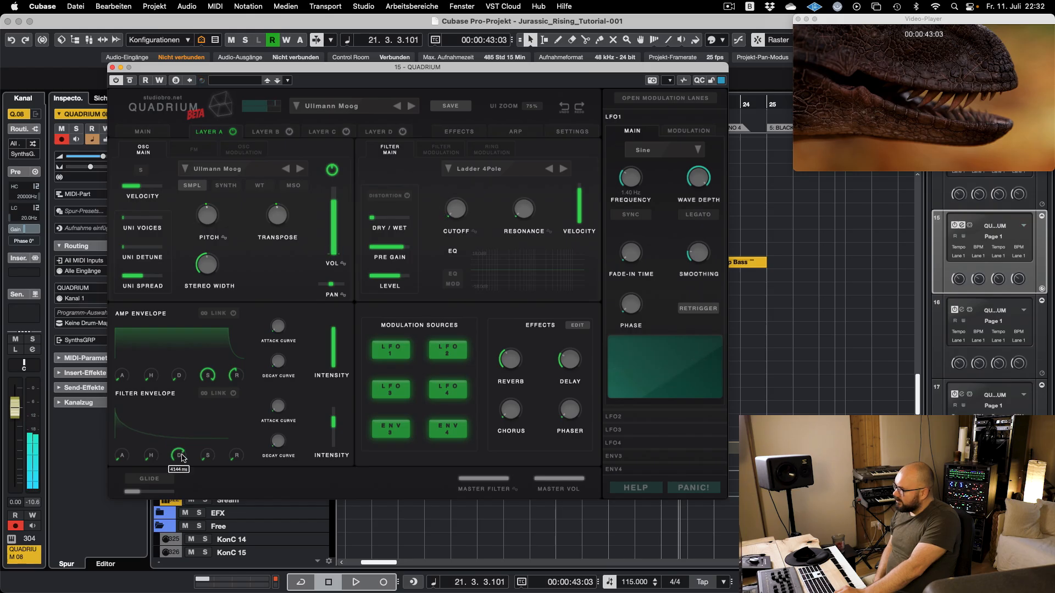
- Select the four QUADRIUM 08 parts, solo their track, and transpose them by 12 semitones
{"action": "left_click_drag", "start_coordinate": [782, 311], "coordinate": [579, 274]}
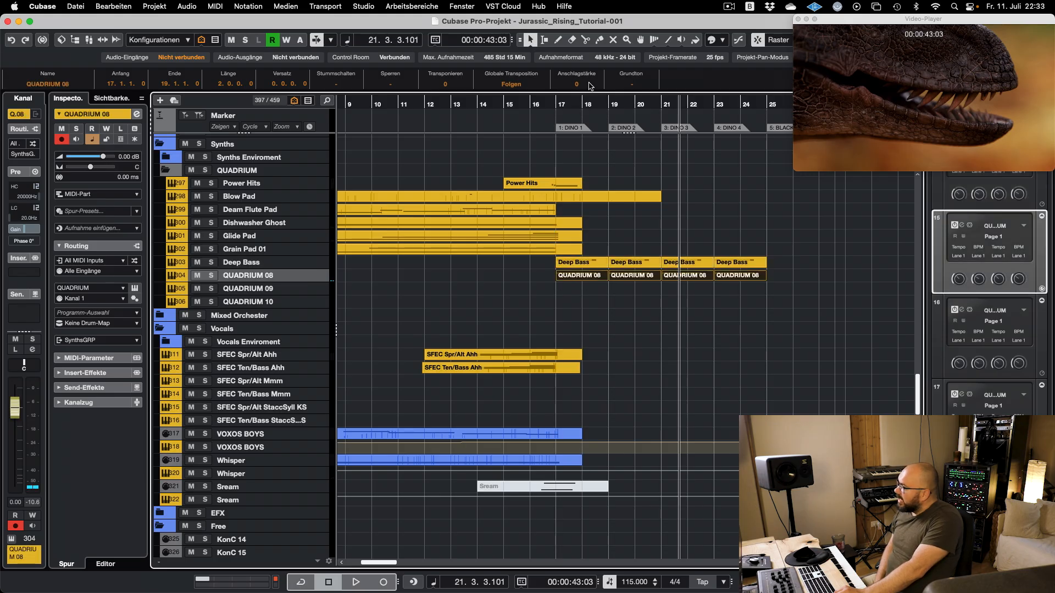
{"action": "key", "text": "s"}
{"action": "scroll", "coordinate": [458, 72], "scroll_direction": "up", "scroll_amount": 11}
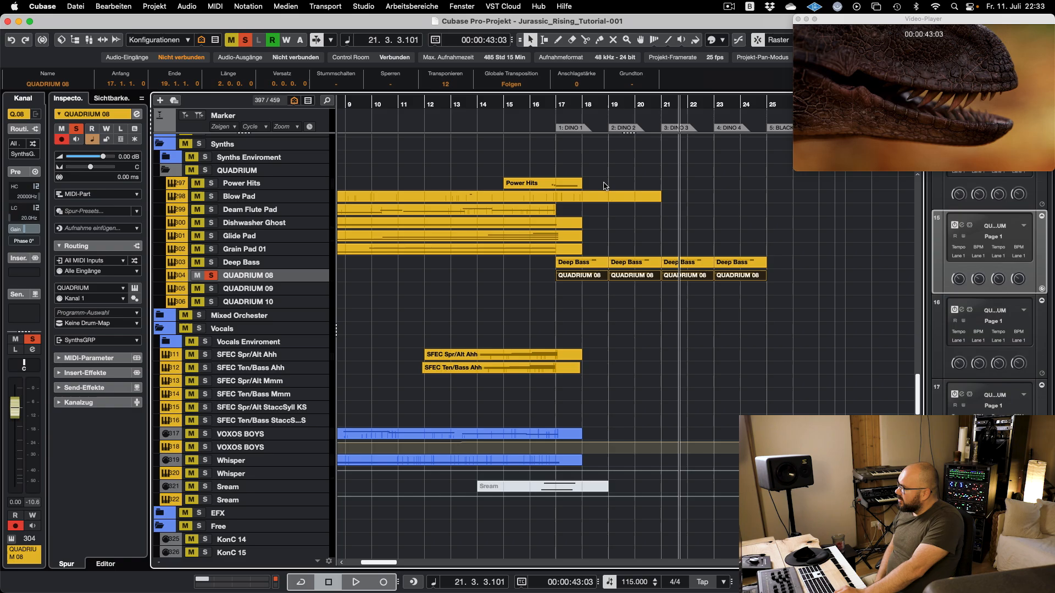
- Play the soloed QUADRIUM 08 parts from bar 17, compare them with Deep Bass soloed too, and clear the solos
{"action": "key", "text": "l"}
{"action": "key", "text": "space"}
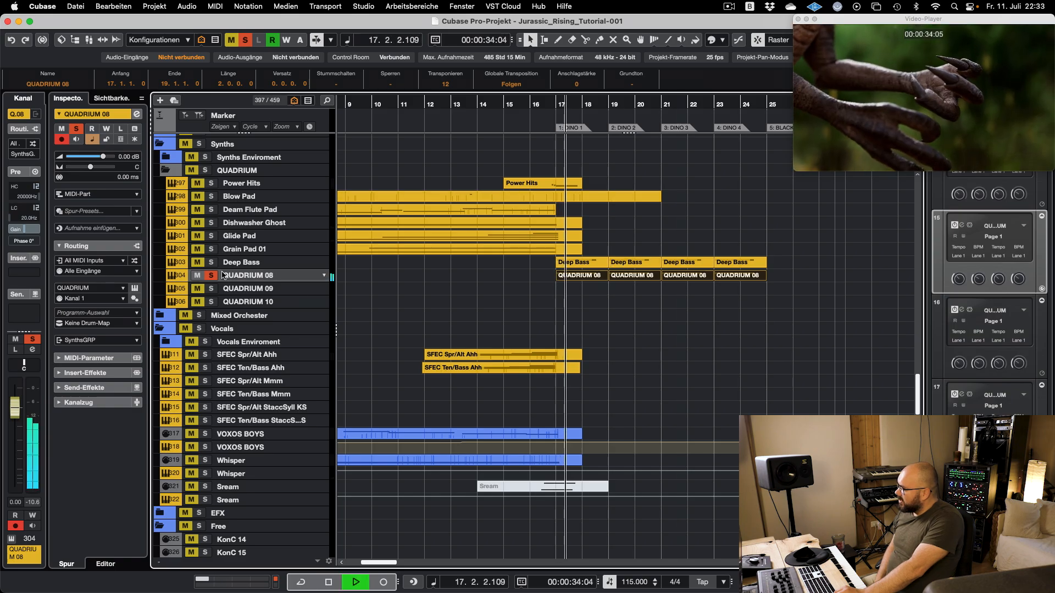
{"action": "left_click", "coordinate": [211, 262]}
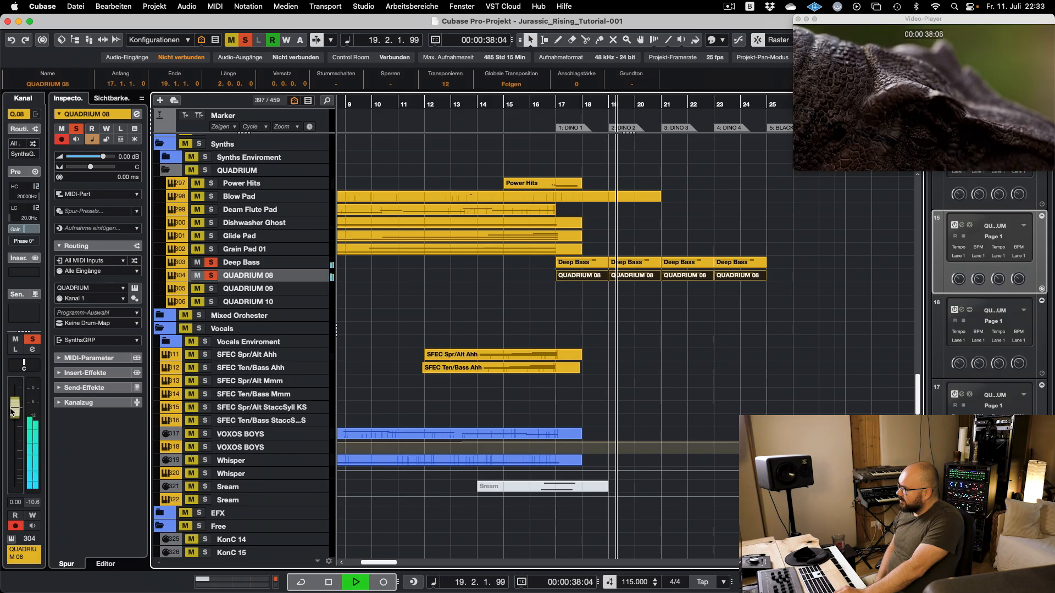
{"action": "key", "text": "s"}
{"action": "left_click", "coordinate": [270, 262]}
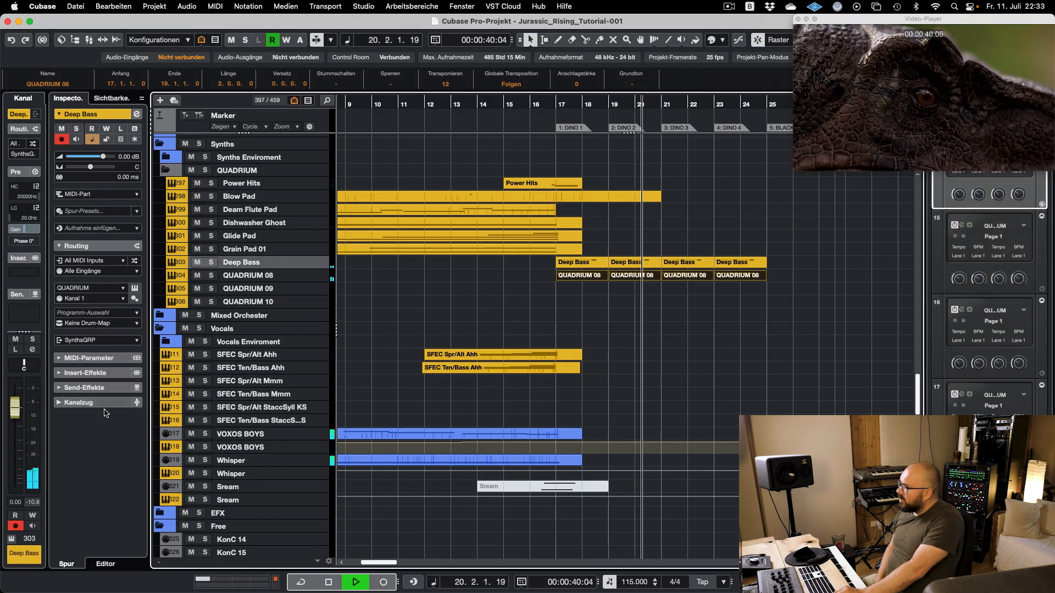
- Load the Marimba Loud factory preset on QUADRIUM 09 and transpose Layer A by -24
{"action": "left_click", "coordinate": [625, 169]}
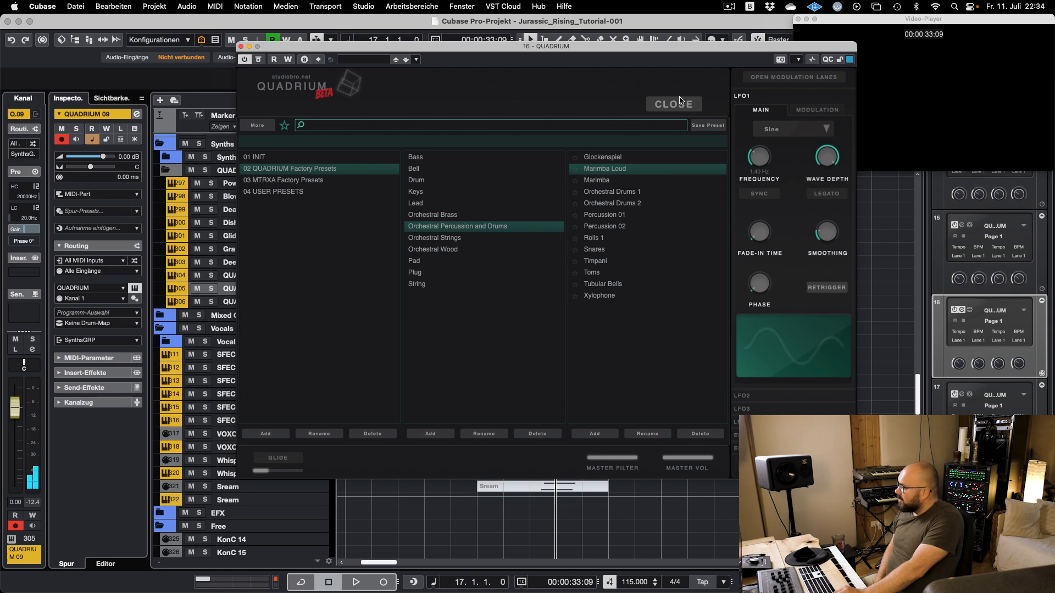
{"action": "left_click", "coordinate": [679, 102]}
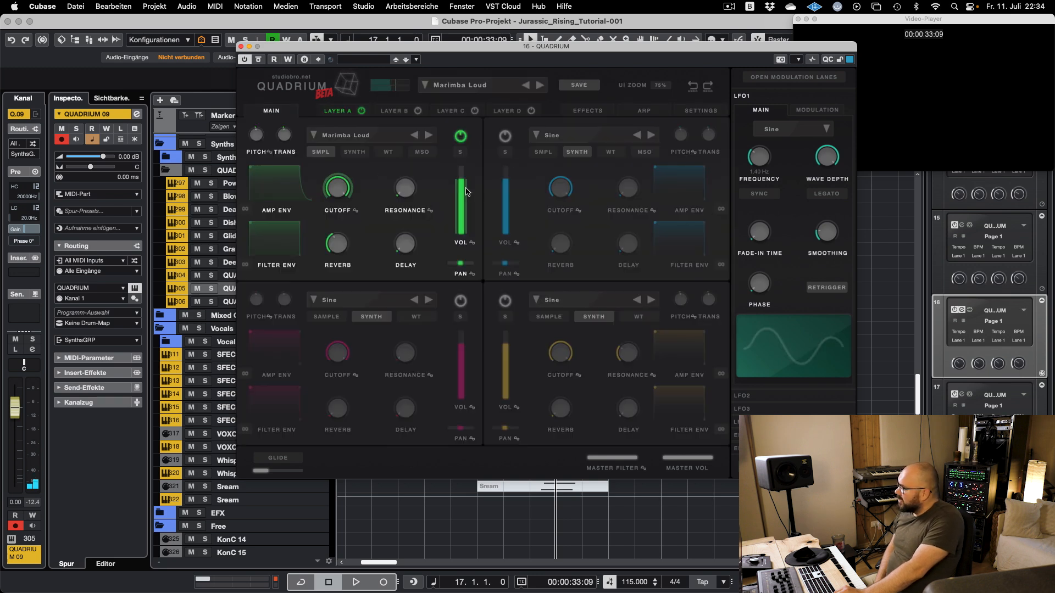
{"action": "left_click", "coordinate": [339, 112]}
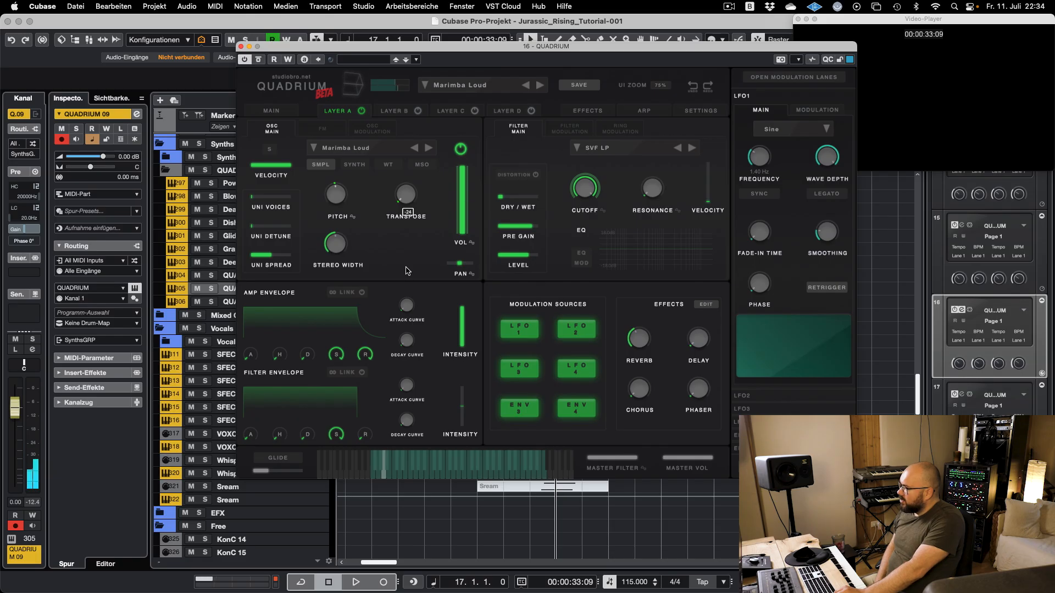
- Raise the QUADRIUM 09 track volume to 6.02 dB and play the arrangement with the instrument window moved off the tracks
{"action": "left_click_drag", "start_coordinate": [11, 415], "coordinate": [140, 309]}
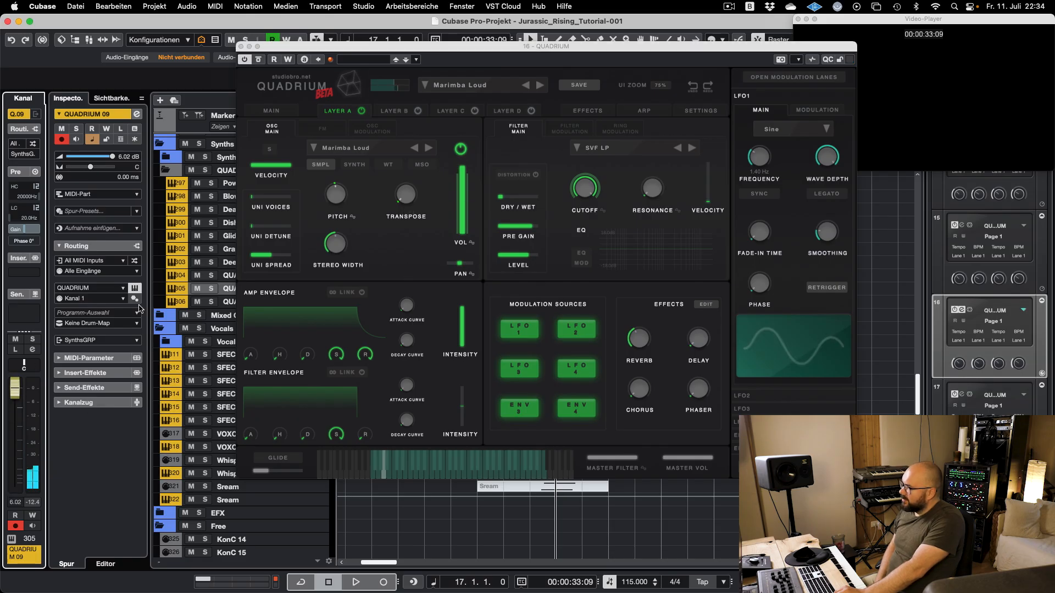
{"action": "key", "text": "space"}
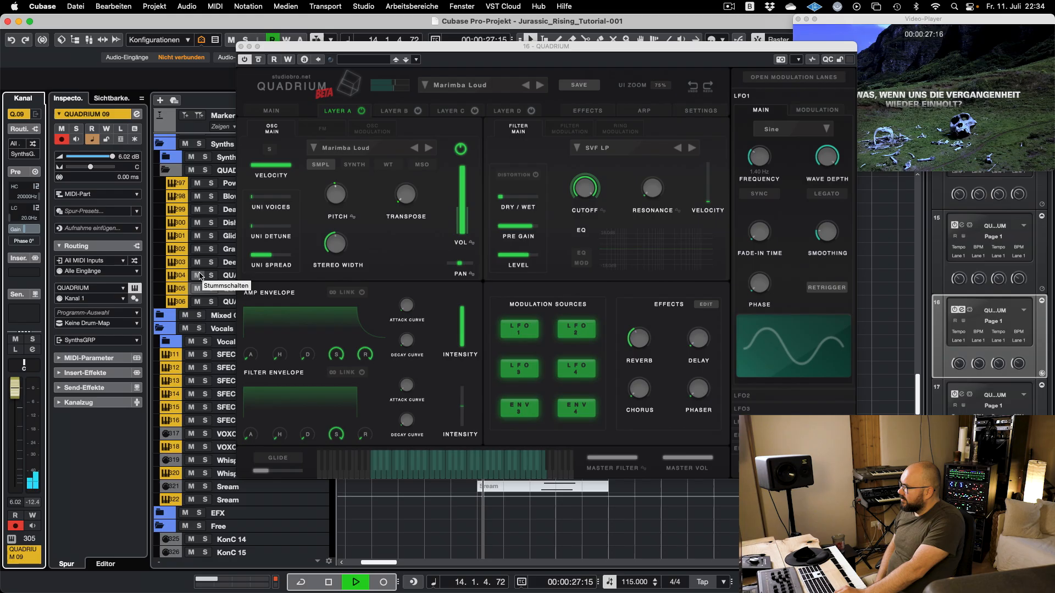
{"action": "left_click_drag", "start_coordinate": [286, 50], "coordinate": [223, 330]}
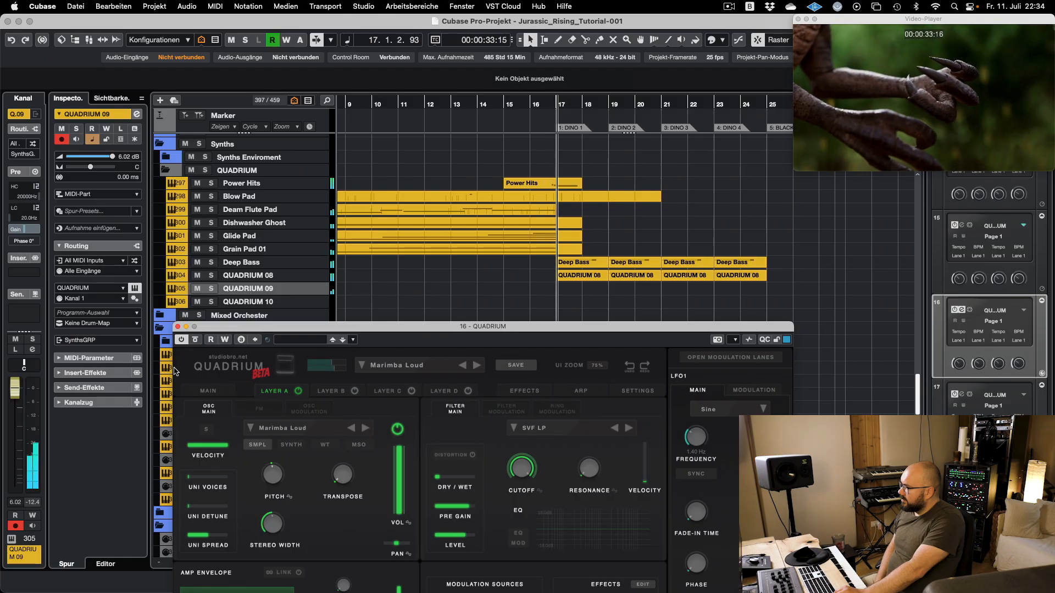
- Enable the pre gain on the QUADRIUM 09 channel, close its instrument window, and copy the four QUADRIUM 08 parts onto its track
{"action": "left_click", "coordinate": [26, 232]}
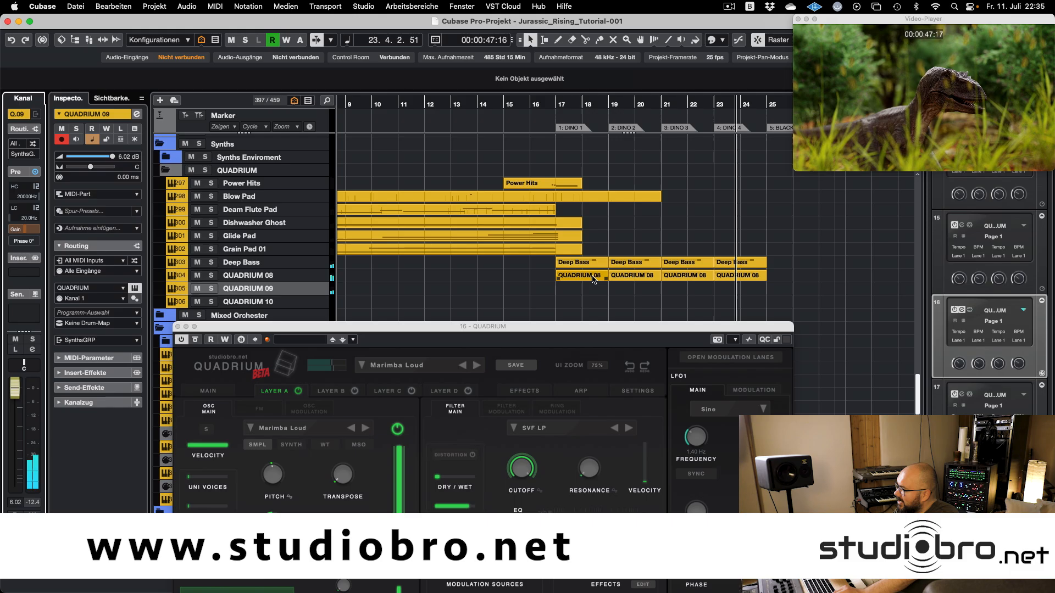
{"action": "left_click_drag", "start_coordinate": [515, 330], "coordinate": [550, 221]}
{"action": "key", "text": "super+w"}
{"action": "left_click_drag", "start_coordinate": [801, 309], "coordinate": [581, 290]}
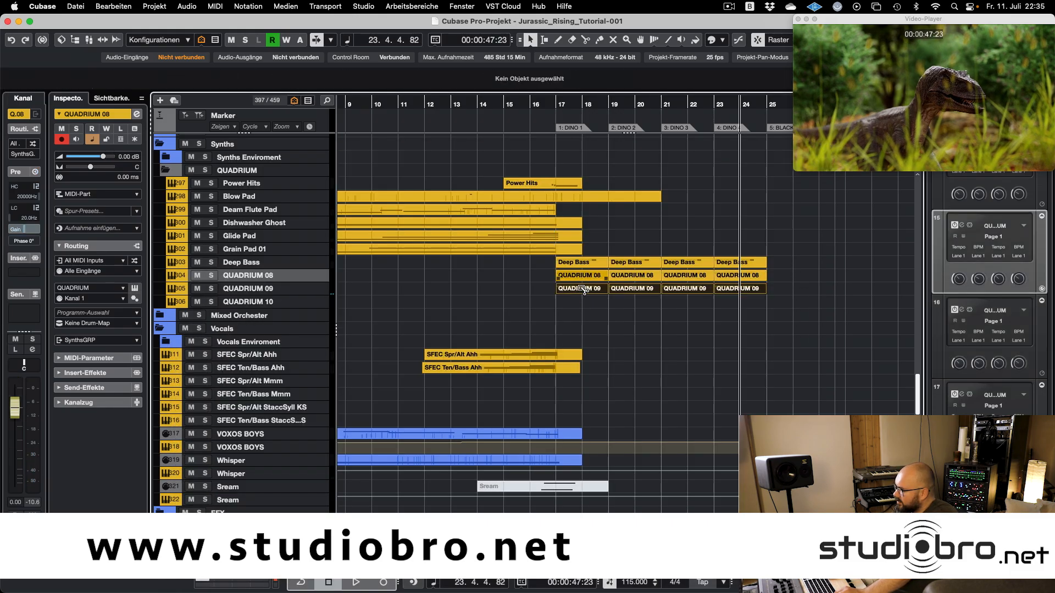
- Transpose the QUADRIUM 09 parts by 24 semitones and play them soloed from bar 17
{"action": "key", "text": "s"}
{"action": "left_click", "coordinate": [553, 106]}
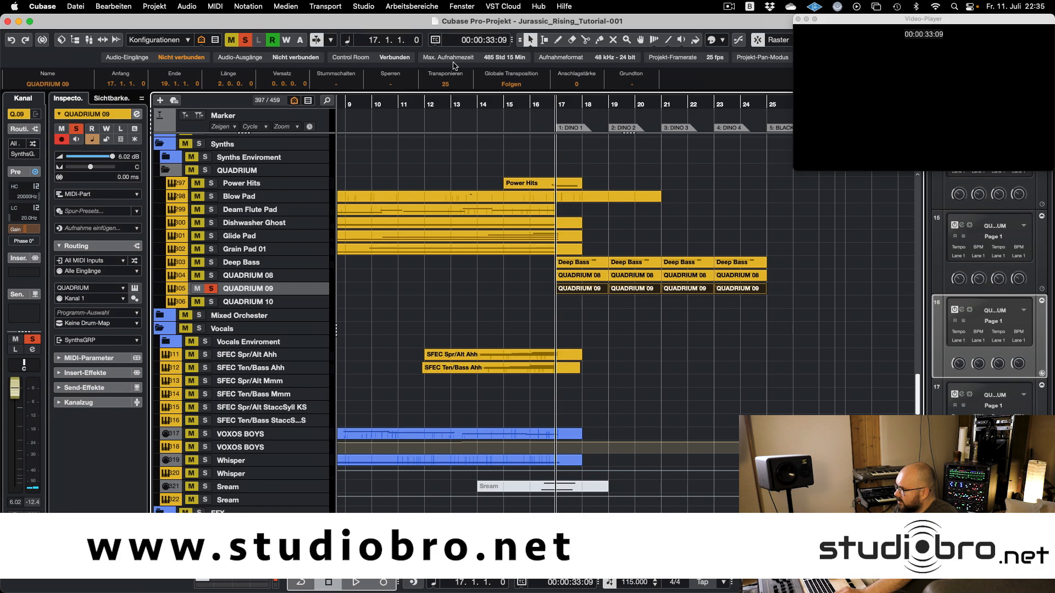
{"action": "key", "text": "s"}
{"action": "key", "text": "space"}
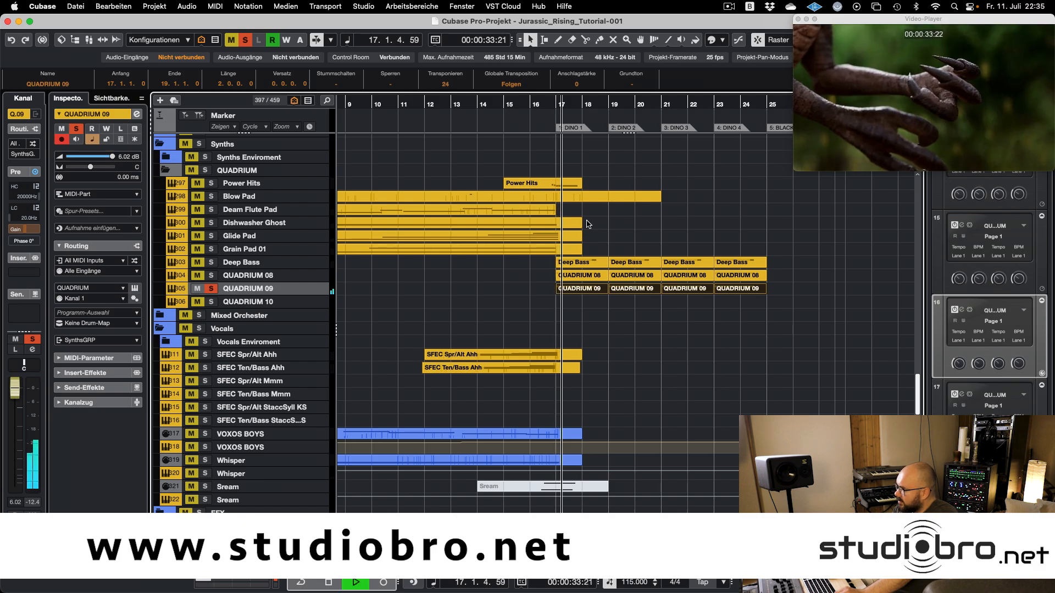
{"action": "left_click", "coordinate": [530, 104]}
{"action": "key", "text": "space"}
- Move the muted Sream part to about bar 22 on its track
{"action": "scroll", "coordinate": [523, 391], "scroll_direction": "down", "scroll_amount": 5}
{"action": "left_click", "coordinate": [524, 391]}
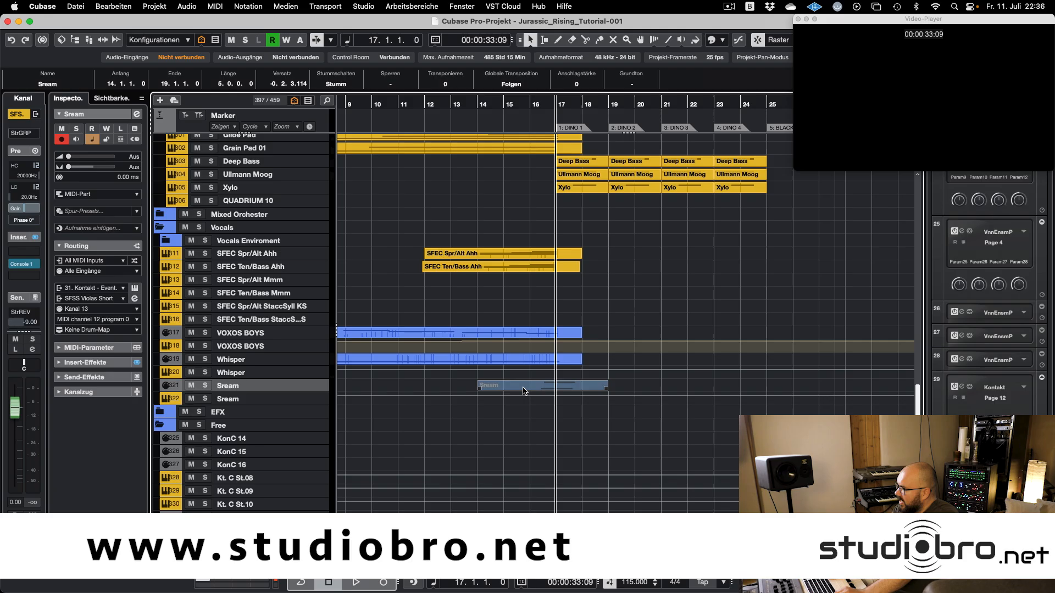
{"action": "left_click_drag", "start_coordinate": [517, 394], "coordinate": [699, 392]}
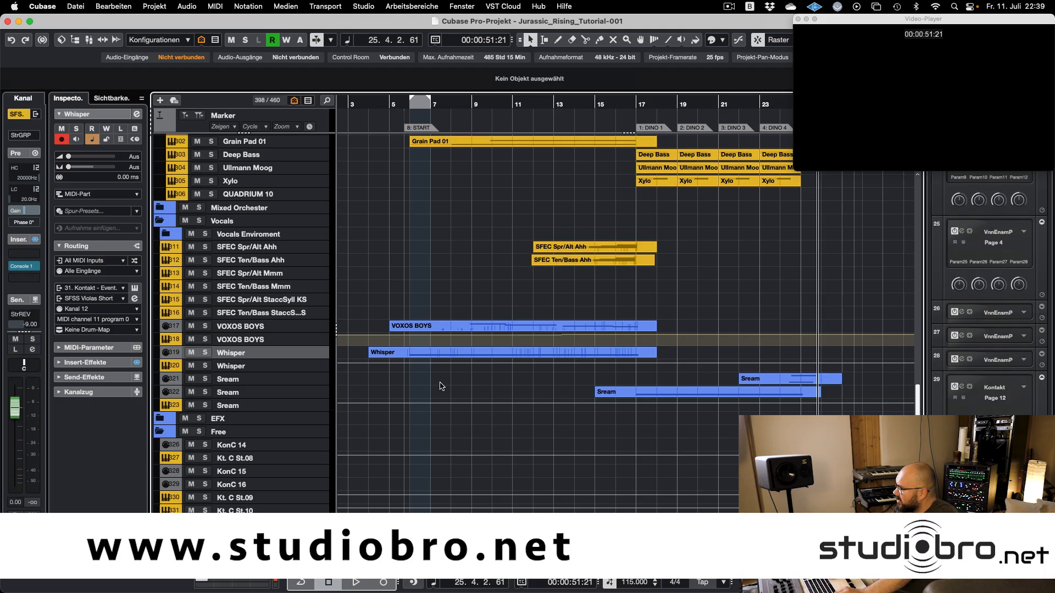
- Move the long part starting at bar 15 from the Sream track to the second Whisper track and enlarge the Whisper output track
{"action": "left_click", "coordinate": [563, 391]}
{"action": "left_click_drag", "start_coordinate": [638, 402], "coordinate": [638, 363]}
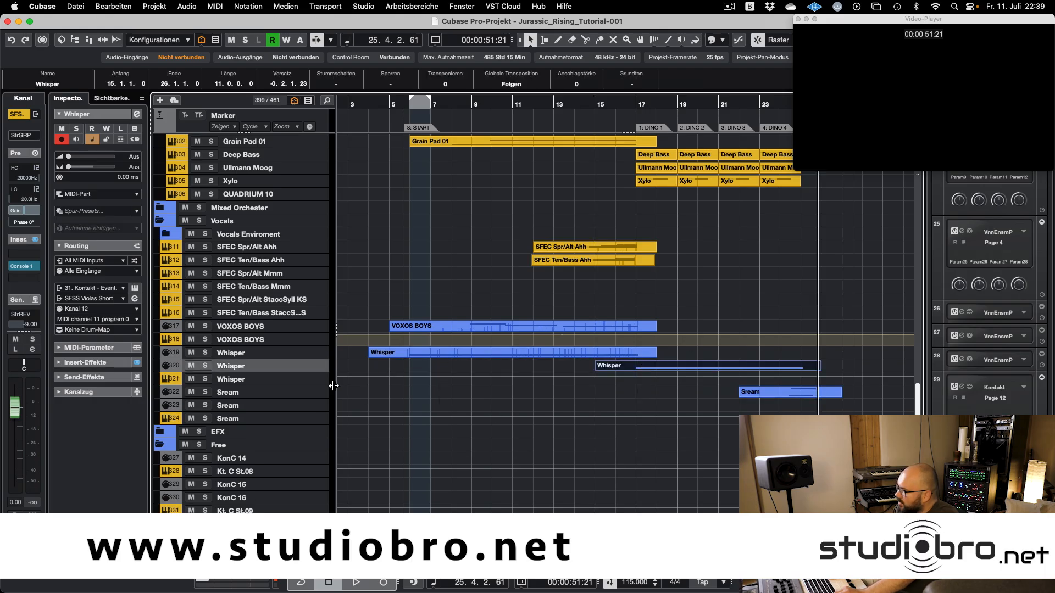
{"action": "left_click", "coordinate": [310, 393]}
{"action": "left_click", "coordinate": [311, 381]}
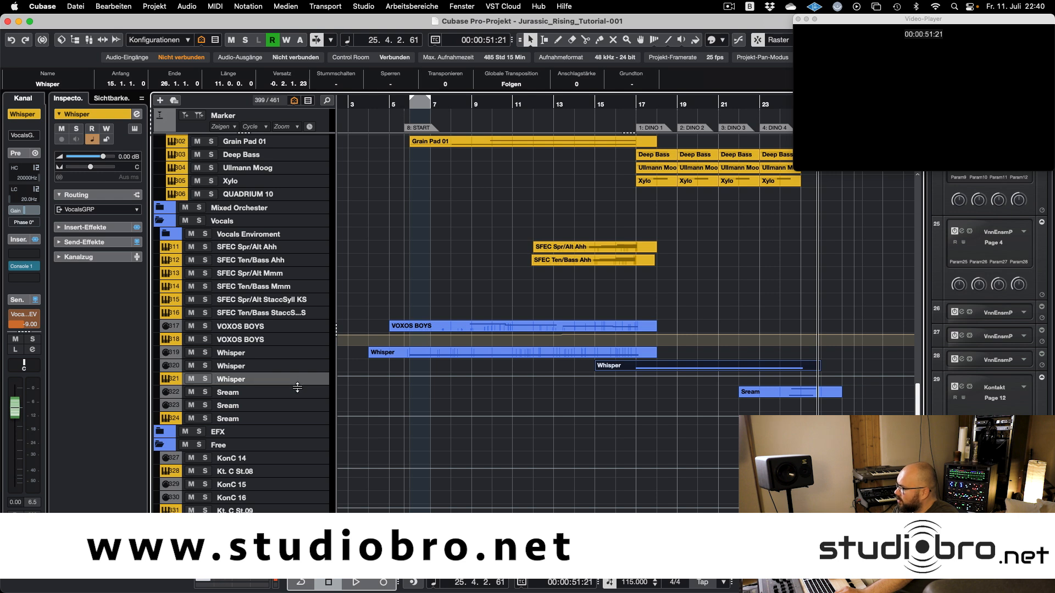
{"action": "left_click_drag", "start_coordinate": [298, 387], "coordinate": [298, 447]}
- Shorten the sustained note in the first Whisper part so it ends at bar 17, removing the cut-off remainder
{"action": "left_click", "coordinate": [609, 104]}
{"action": "key", "text": "space"}
{"action": "scroll", "coordinate": [638, 346], "scroll_direction": "up", "scroll_amount": 5}
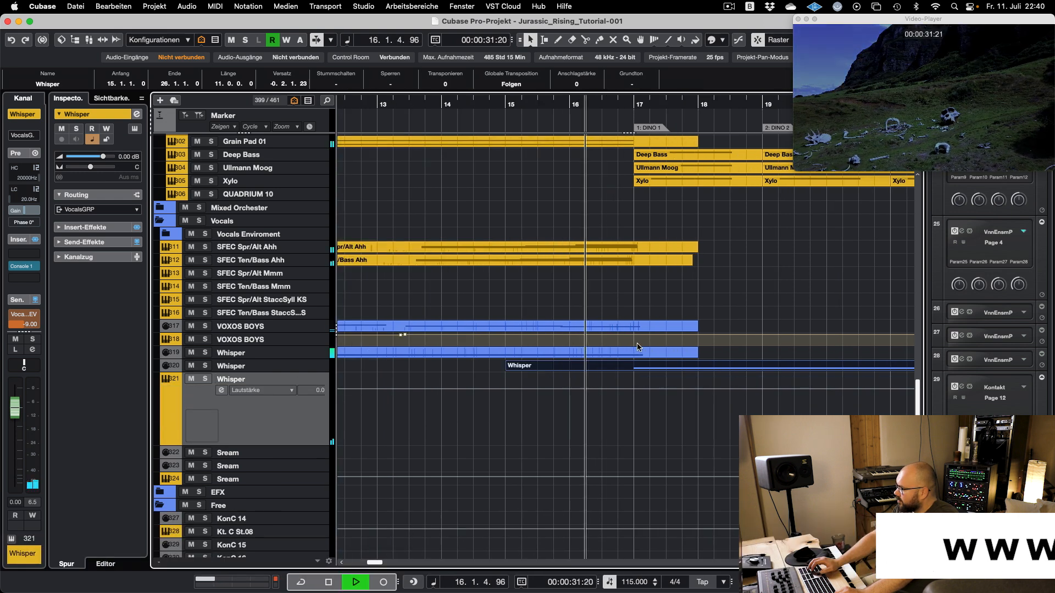
{"action": "double_click", "coordinate": [648, 353]}
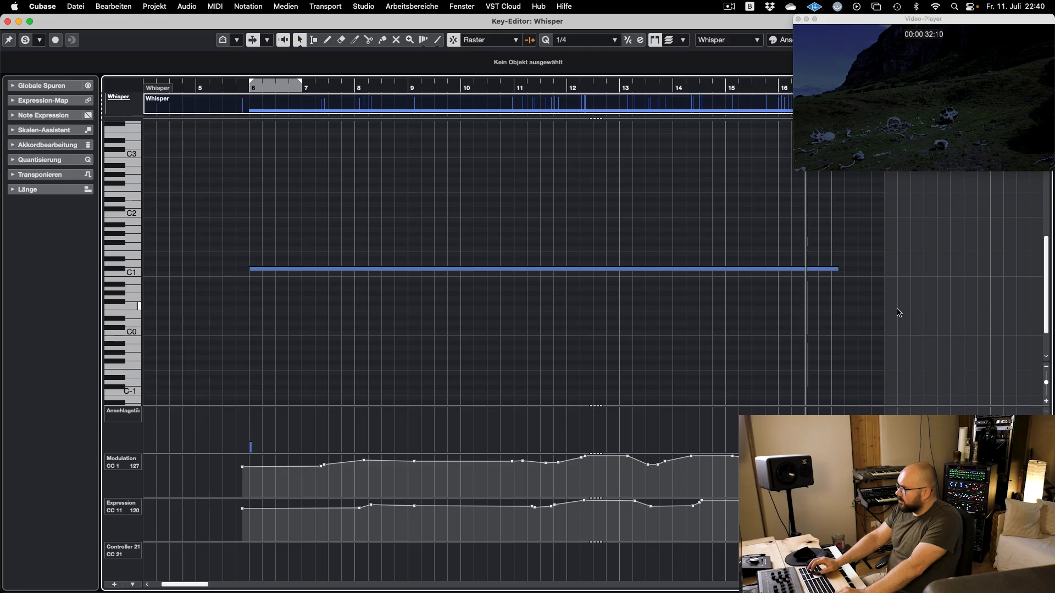
{"action": "scroll", "coordinate": [772, 332], "scroll_direction": "right", "scroll_amount": 5}
{"action": "scroll", "coordinate": [772, 331], "scroll_direction": "up", "scroll_amount": 2}
{"action": "scroll", "coordinate": [662, 330], "scroll_direction": "up", "scroll_amount": 5}
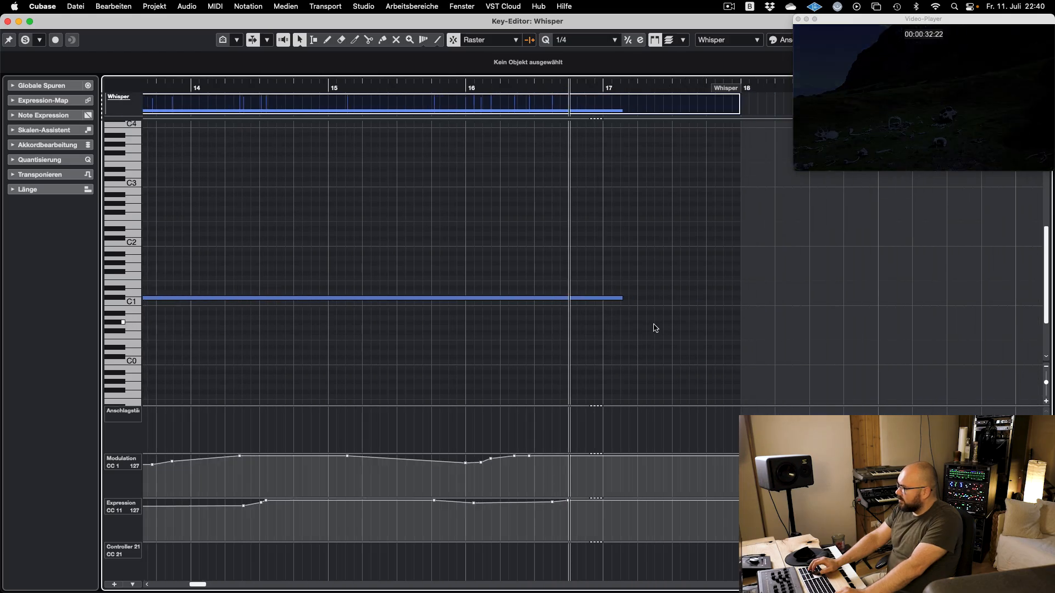
{"action": "left_click_drag", "start_coordinate": [607, 297], "coordinate": [603, 297]}
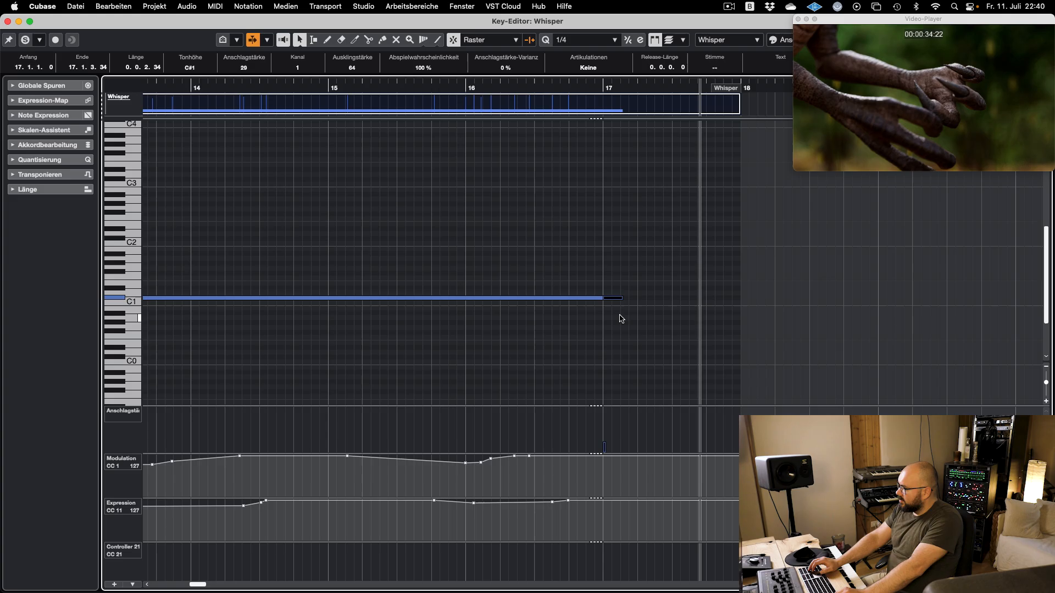
{"action": "scroll", "coordinate": [629, 323], "scroll_direction": "up", "scroll_amount": 8}
{"action": "scroll", "coordinate": [626, 327], "scroll_direction": "down", "scroll_amount": 6}
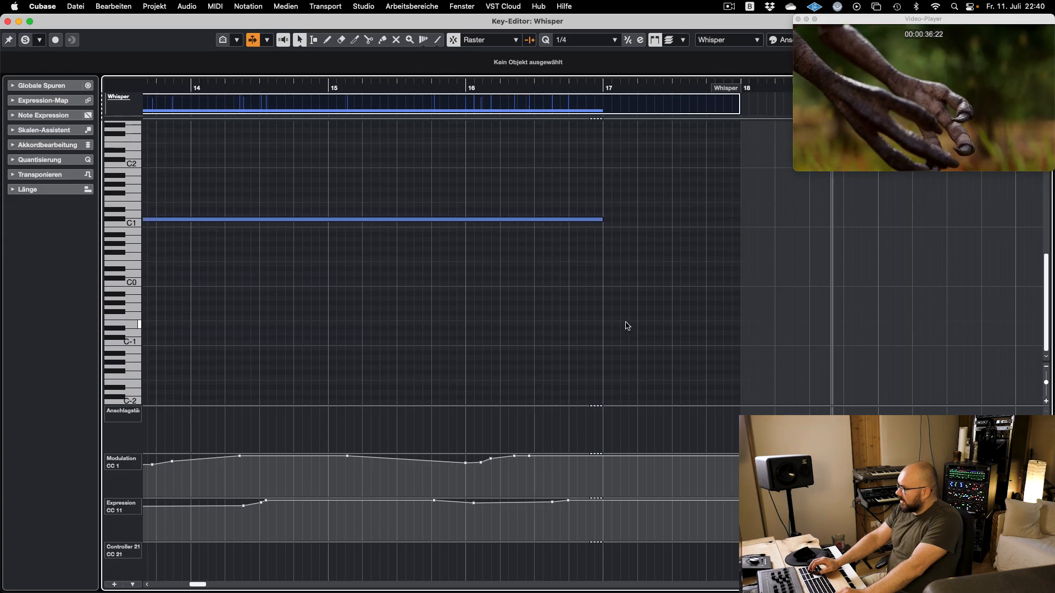
{"action": "key", "text": "Escape"}
- Play the handover between the two Whisper parts from bar 17 with the surrounding arrangement in view
{"action": "left_click", "coordinate": [665, 363]}
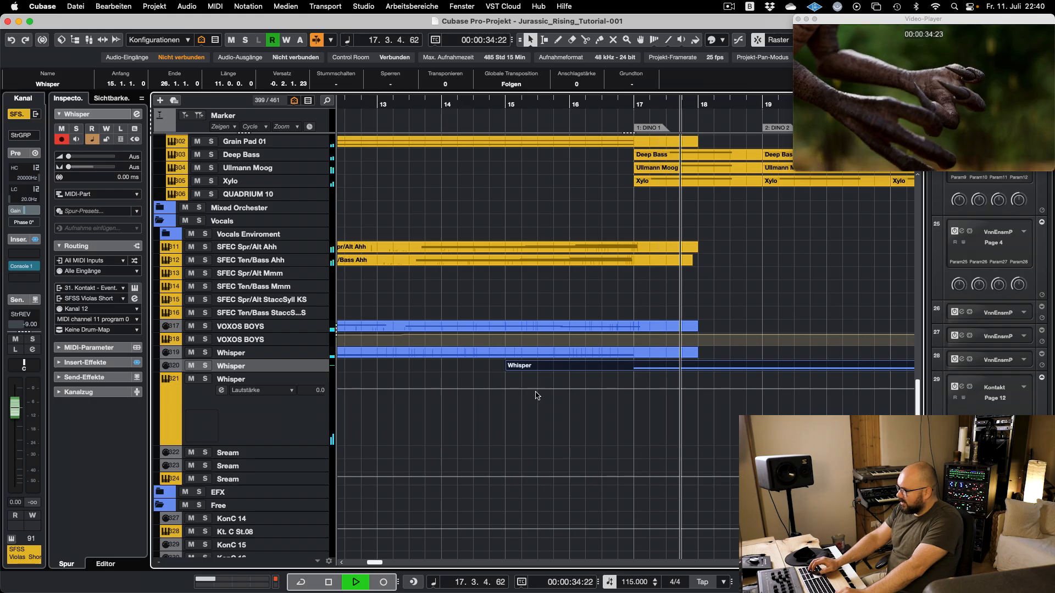
{"action": "scroll", "coordinate": [581, 418], "scroll_direction": "down", "scroll_amount": 3}
{"action": "scroll", "coordinate": [579, 416], "scroll_direction": "down", "scroll_amount": 3}
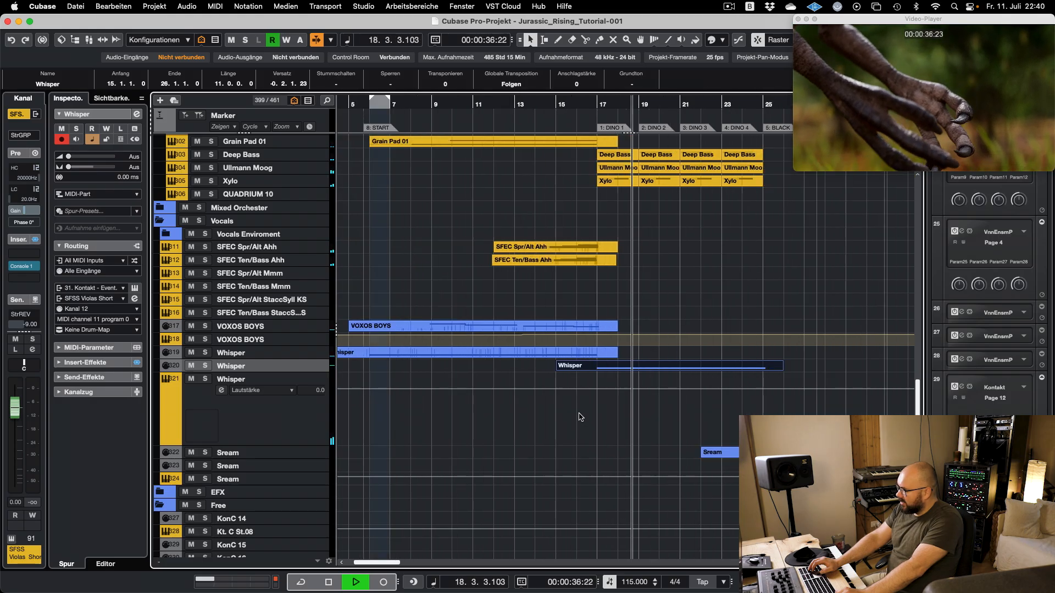
{"action": "left_click", "coordinate": [679, 308]}
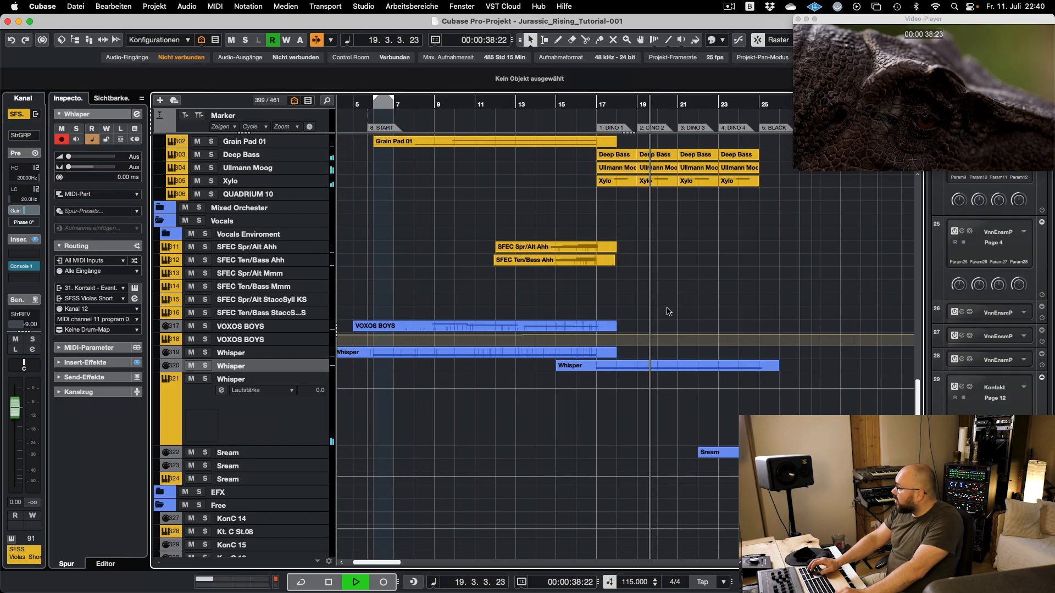
- Record a KonA 10 The Grandeur piano part from bar 17 to bar 20 and open it for editing
{"action": "scroll", "coordinate": [684, 302], "scroll_direction": "down", "scroll_amount": 3}
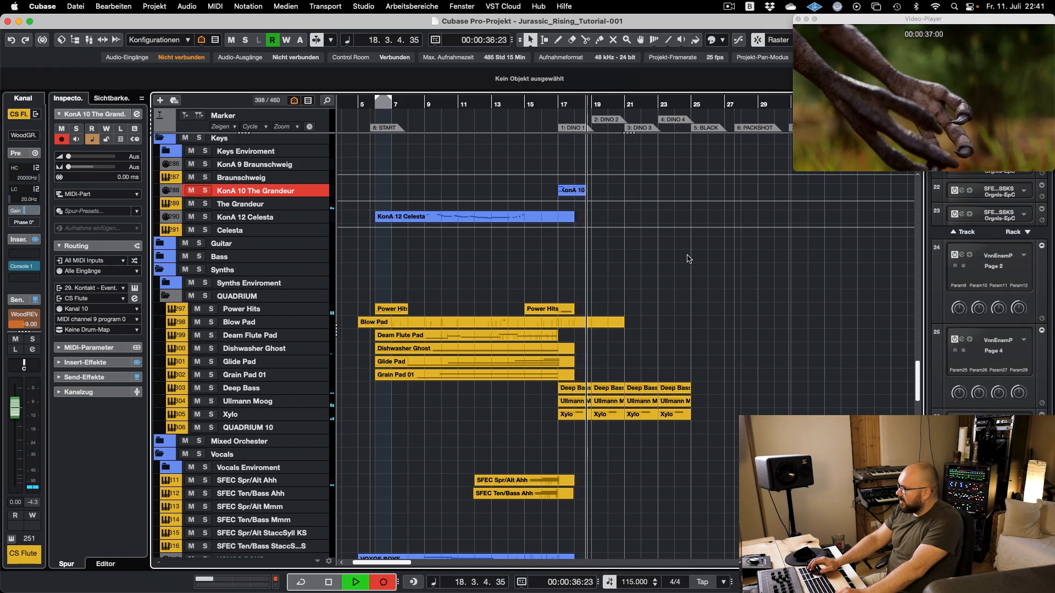
{"action": "key", "text": "KP_Multiply"}
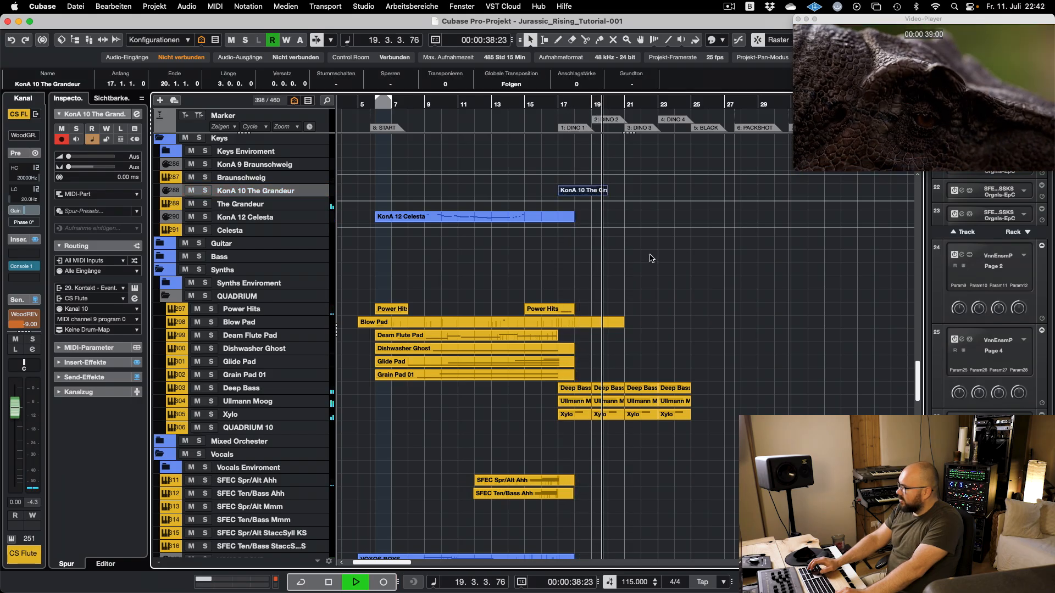
{"action": "double_click", "coordinate": [587, 191]}
{"action": "left_click_drag", "start_coordinate": [449, 340], "coordinate": [451, 341]}
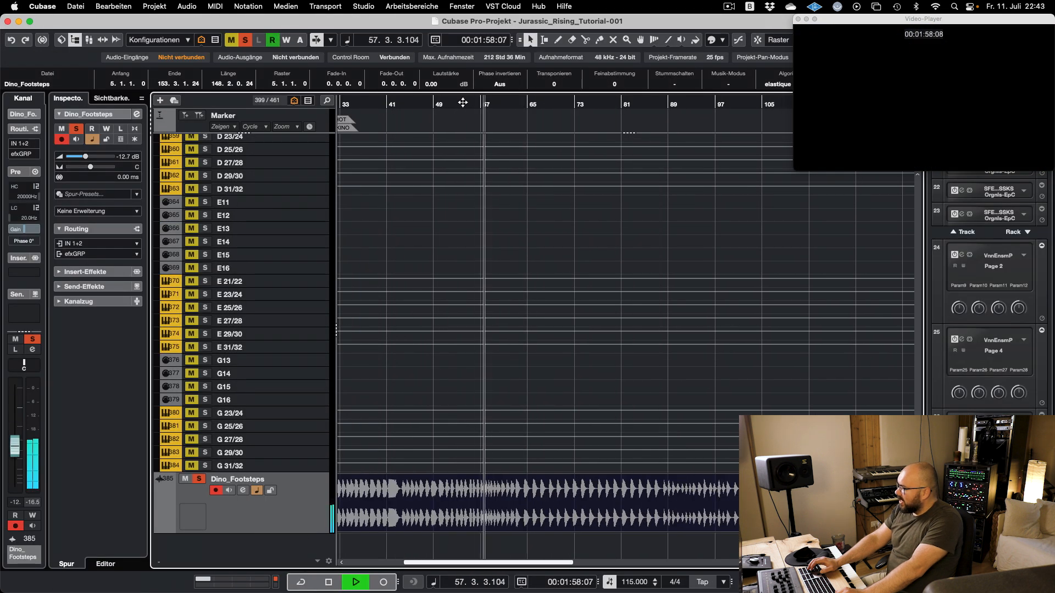
- Audition the soloed Dino_Footsteps recording and pick out single footsteps for the Dino Steps tracks
{"action": "left_click_drag", "start_coordinate": [463, 102], "coordinate": [466, 113]}
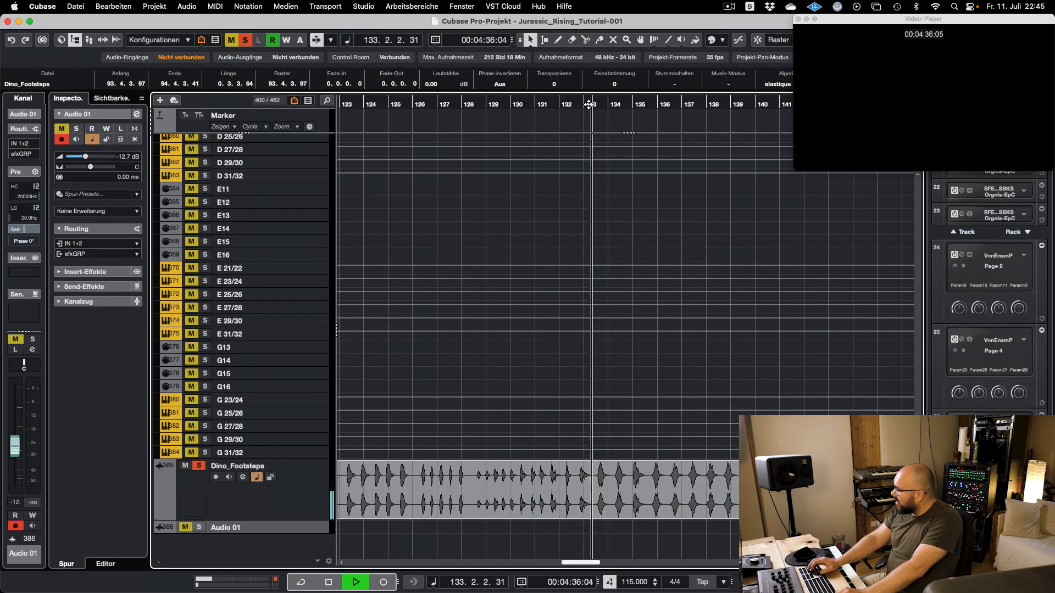
{"action": "left_click_drag", "start_coordinate": [518, 503], "coordinate": [517, 503]}
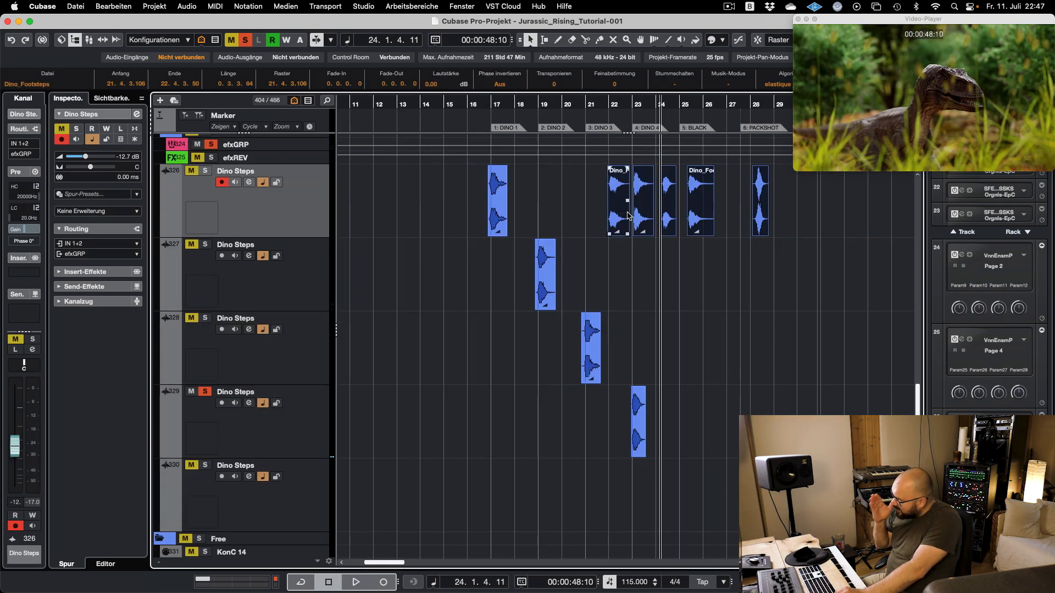
- Raise the first four Dino Steps tracks to -6.86 dB and play the footsteps through to bar 25
{"action": "key", "text": "space"}
{"action": "left_click_drag", "start_coordinate": [15, 439], "coordinate": [15, 438]}
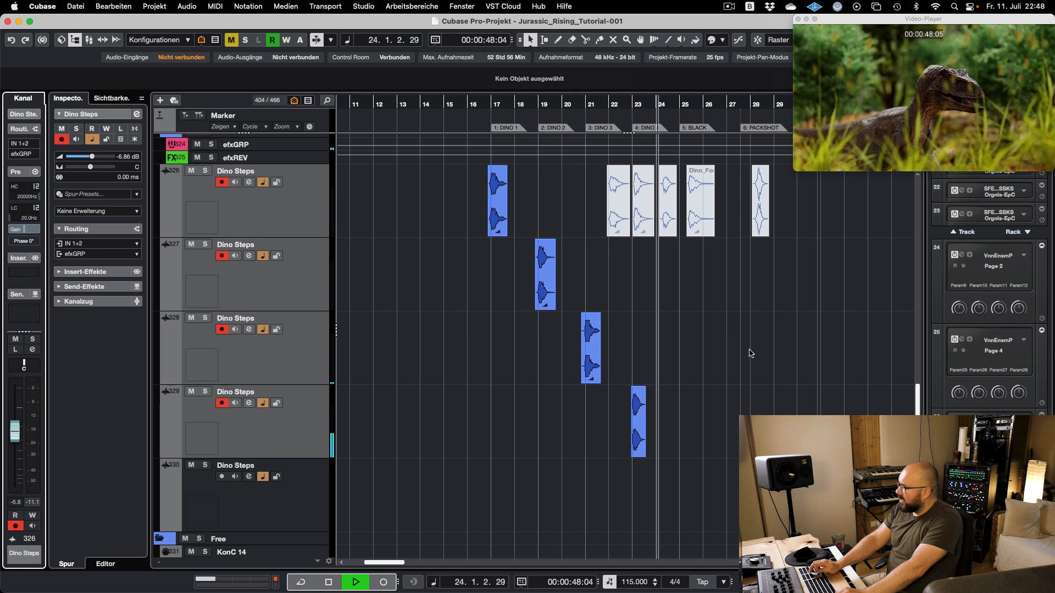
{"action": "scroll", "coordinate": [751, 353], "scroll_direction": "right", "scroll_amount": 3}
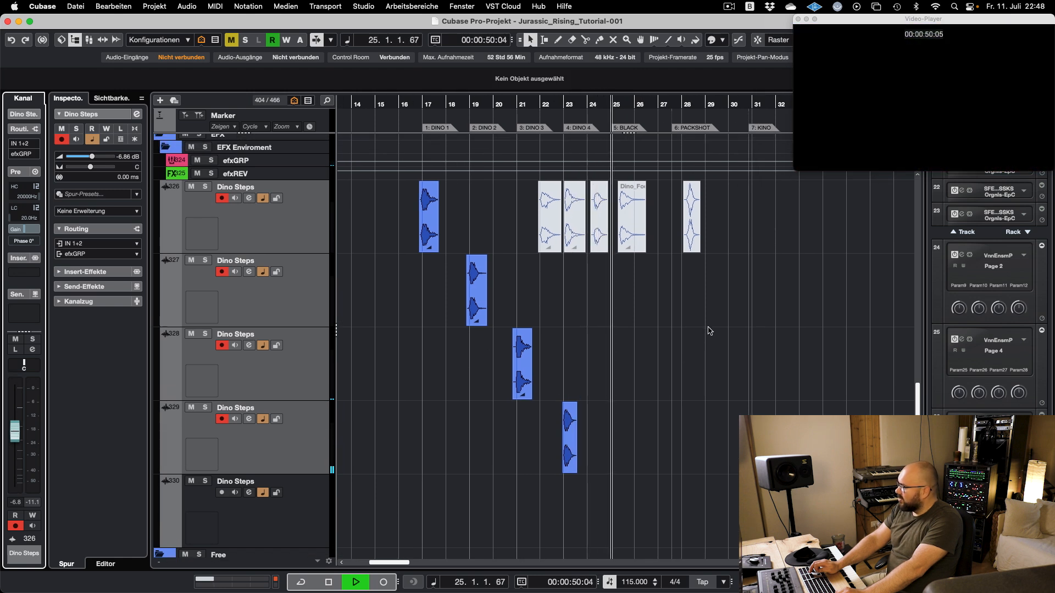
- Place a copy of the fourth track's footstep clip on the fifth Dino Steps track at the BLACK marker
{"action": "key", "text": "space"}
{"action": "left_click", "coordinate": [606, 449]}
{"action": "left_click_drag", "start_coordinate": [571, 465], "coordinate": [599, 543]}
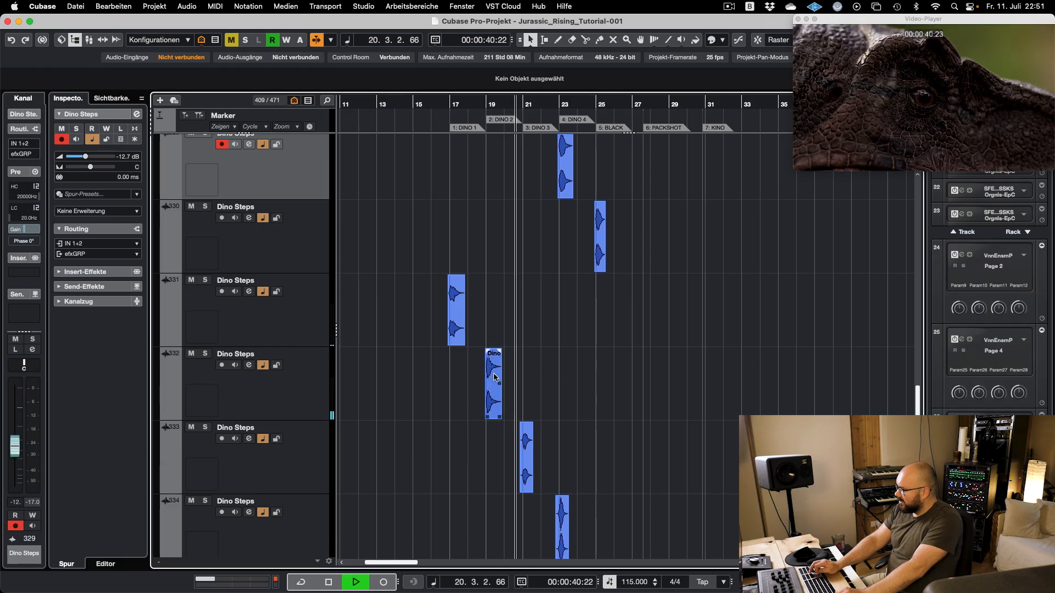
- Select all ten Dino Steps tracks and shrink them to the minimum track height
{"action": "key", "text": "g"}
{"action": "key", "text": "g"}
{"action": "scroll", "coordinate": [497, 381], "scroll_direction": "up", "scroll_amount": 2}
{"action": "scroll", "coordinate": [503, 383], "scroll_direction": "down", "scroll_amount": 4}
{"action": "scroll", "coordinate": [516, 363], "scroll_direction": "down", "scroll_amount": 5}
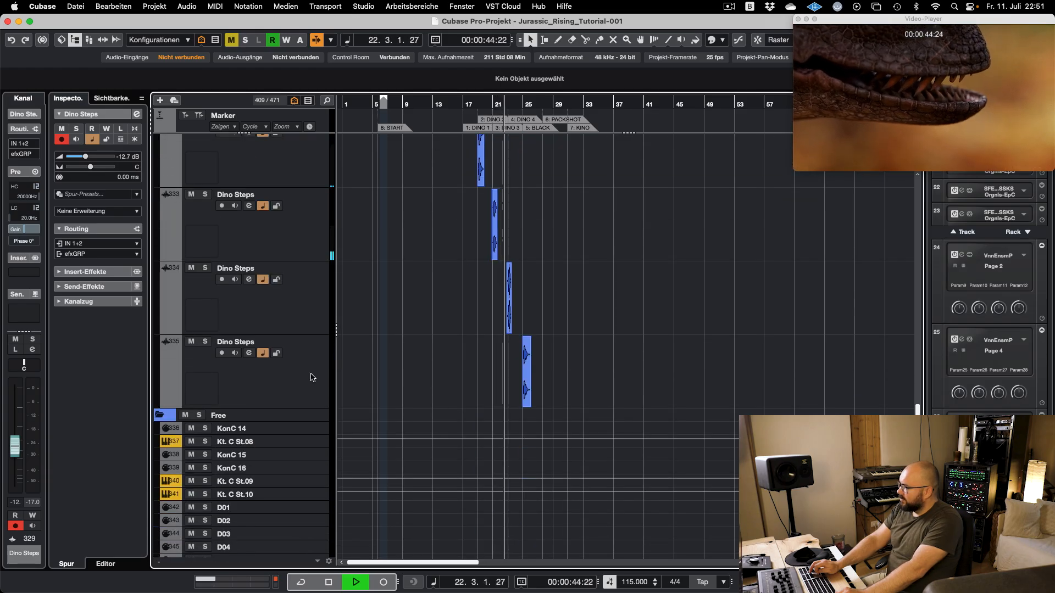
{"action": "left_click", "coordinate": [312, 378]}
{"action": "scroll", "coordinate": [422, 377], "scroll_direction": "up", "scroll_amount": 18}
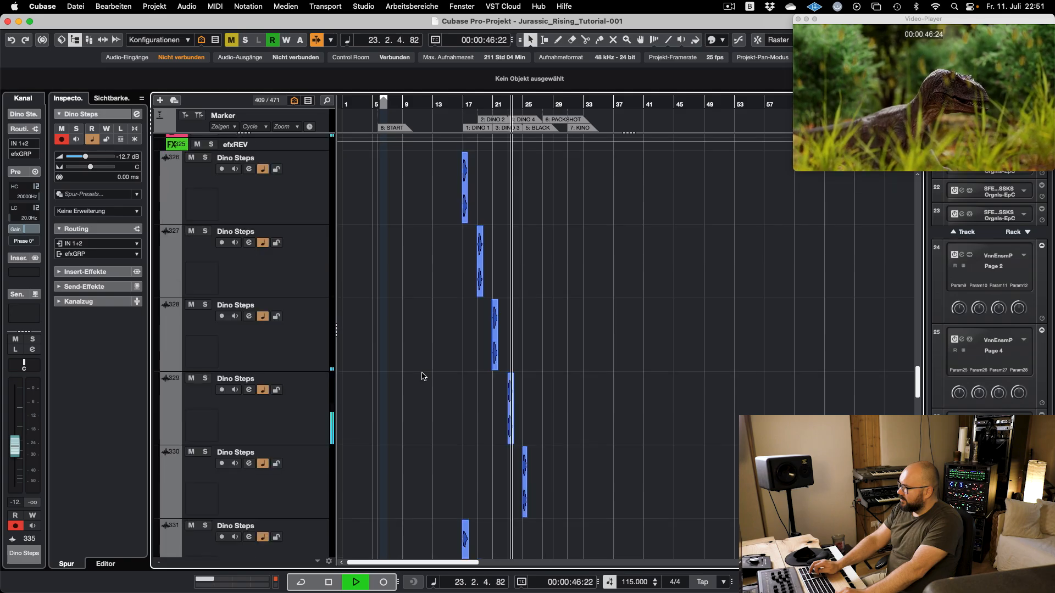
{"action": "scroll", "coordinate": [422, 376], "scroll_direction": "up", "scroll_amount": 2}
{"action": "left_click", "coordinate": [311, 247], "text": "shift"}
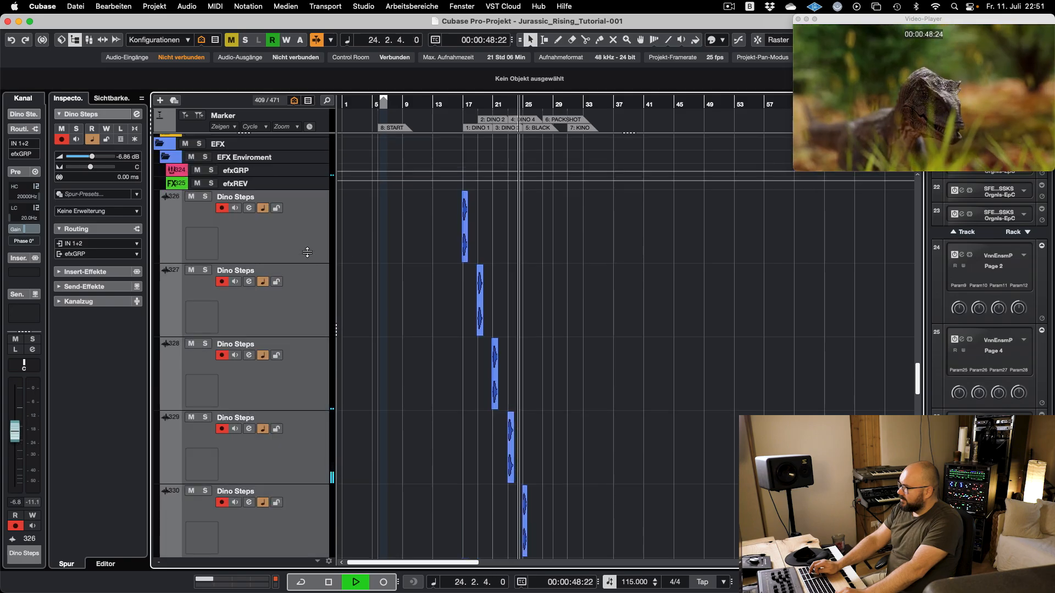
{"action": "left_click_drag", "start_coordinate": [307, 252], "coordinate": [312, 193]}
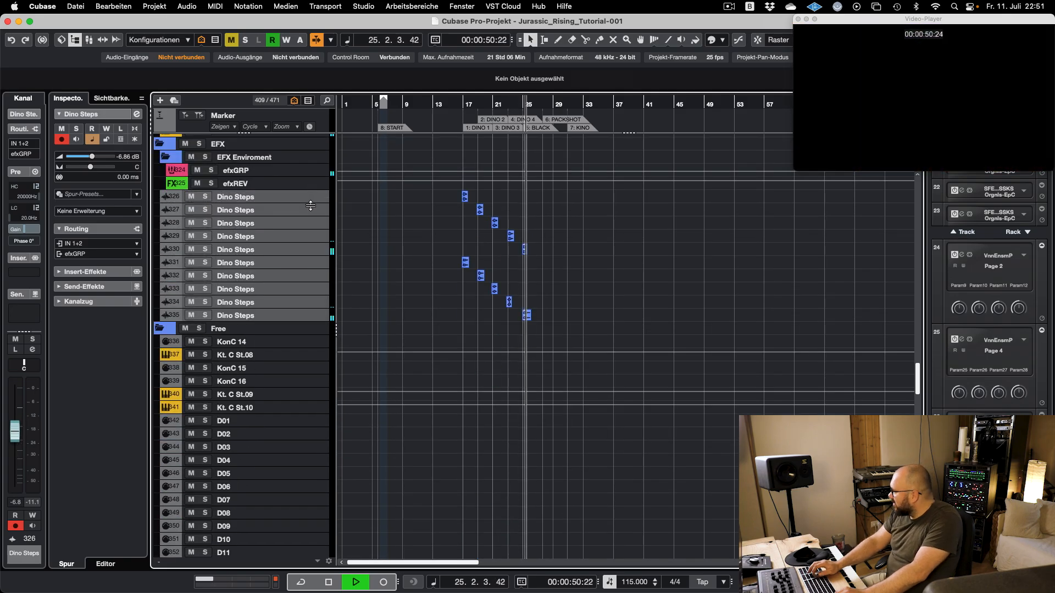
{"action": "left_click", "coordinate": [567, 253]}
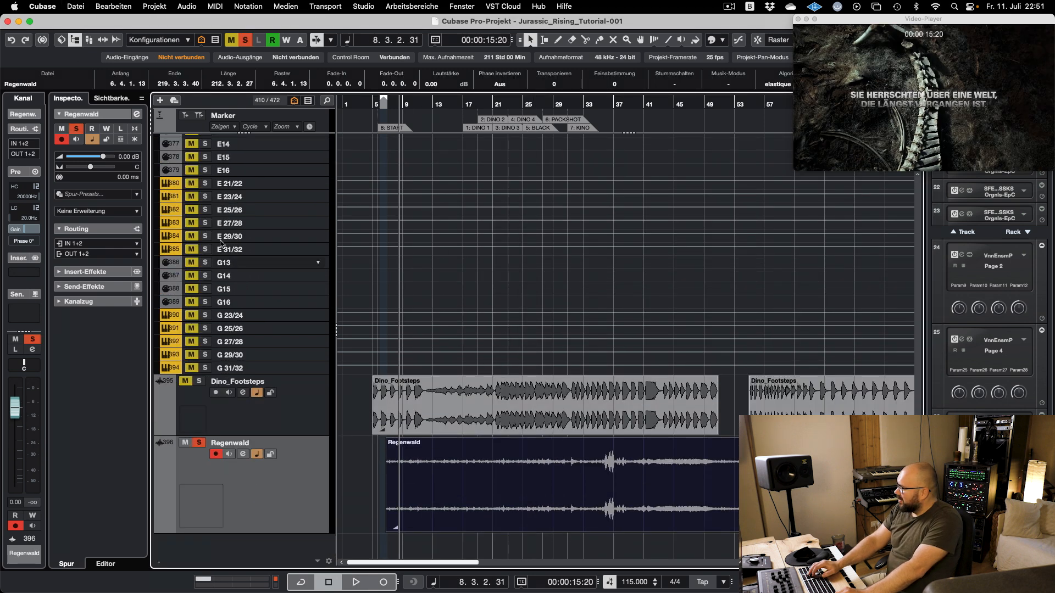
- Audition the soloed Regenwald recording and split it at about bar 97
{"action": "left_click", "coordinate": [517, 103]}
{"action": "scroll", "coordinate": [549, 406], "scroll_direction": "right", "scroll_amount": 5}
{"action": "left_click", "coordinate": [457, 103]}
{"action": "key", "text": "alt+x"}
- Audition the rest of the Regenwald recording and split it again at about bar 191
{"action": "left_click", "coordinate": [519, 102]}
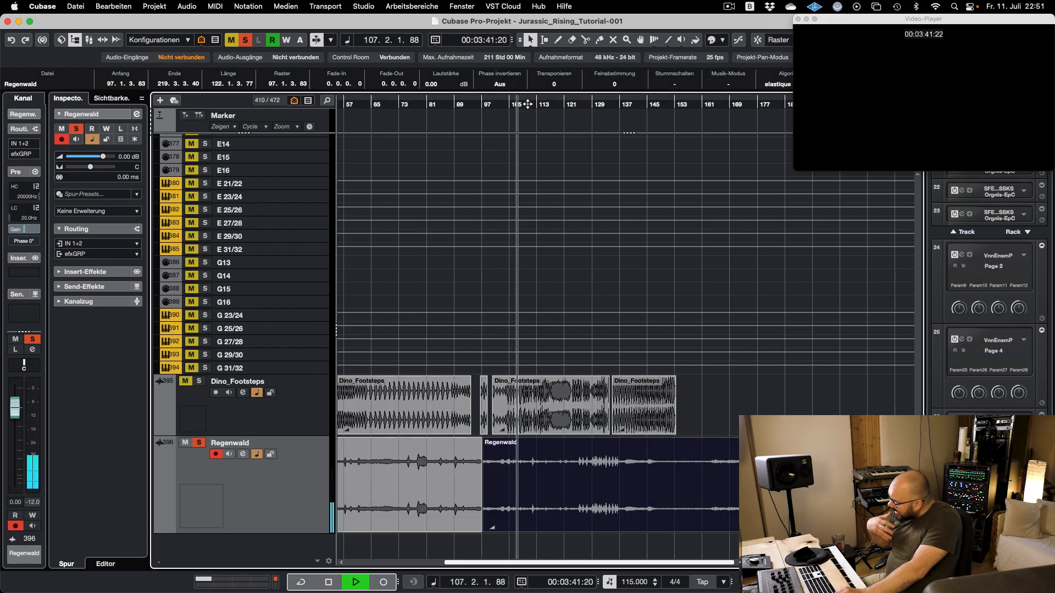
{"action": "left_click", "coordinate": [590, 103]}
{"action": "scroll", "coordinate": [584, 402], "scroll_direction": "right", "scroll_amount": 5}
{"action": "left_click", "coordinate": [556, 104]}
{"action": "left_click", "coordinate": [616, 103]}
{"action": "left_click", "coordinate": [664, 103]}
{"action": "left_click", "coordinate": [639, 103]}
{"action": "key", "text": "alt+x"}
{"action": "key", "text": "g"}
{"action": "key", "text": "g"}
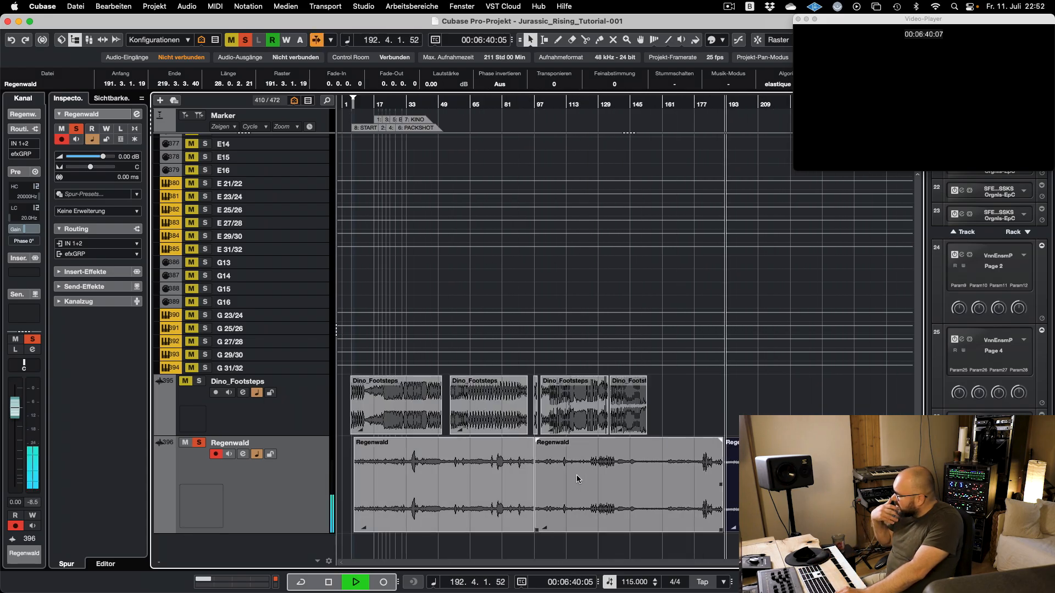
- Trim the Regenwald pieces down to the usable ambience and delete the unneeded material
{"action": "left_click", "coordinate": [528, 103]}
{"action": "left_click", "coordinate": [448, 106]}
{"action": "left_click_drag", "start_coordinate": [494, 527], "coordinate": [438, 527]}
{"action": "key", "text": "Delete"}
{"action": "key", "text": "space"}
{"action": "key", "text": "g"}
{"action": "key", "text": "g"}
{"action": "left_click_drag", "start_coordinate": [714, 527], "coordinate": [560, 527]}
- Unsolo Regenwald, reduce its track height, and line up the kept pieces at bar 17 on two tracks below Dino Steps
{"action": "left_click", "coordinate": [199, 443]}
{"action": "left_click_drag", "start_coordinate": [278, 504], "coordinate": [269, 446]}
{"action": "left_click_drag", "start_coordinate": [522, 455], "coordinate": [397, 442]}
{"action": "scroll", "coordinate": [397, 440], "scroll_direction": "up", "scroll_amount": 5}
{"action": "left_click_drag", "start_coordinate": [582, 430], "coordinate": [549, 430]}
{"action": "left_click_drag", "start_coordinate": [604, 442], "coordinate": [557, 442]}
{"action": "scroll", "coordinate": [495, 434], "scroll_direction": "down", "scroll_amount": 5}
- Balance the two Regenwald tracks during playback: upper at -15.6 dB and muted, lower unmuted at -11.0 dB
{"action": "left_click", "coordinate": [398, 104]}
{"action": "left_click_drag", "start_coordinate": [27, 411], "coordinate": [26, 435]}
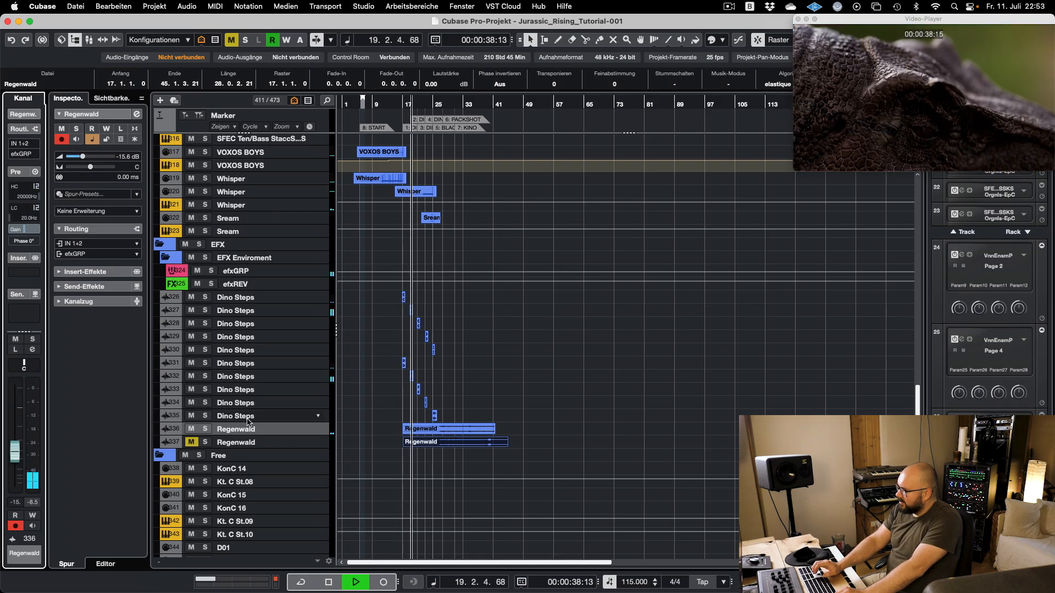
{"action": "left_click", "coordinate": [191, 443]}
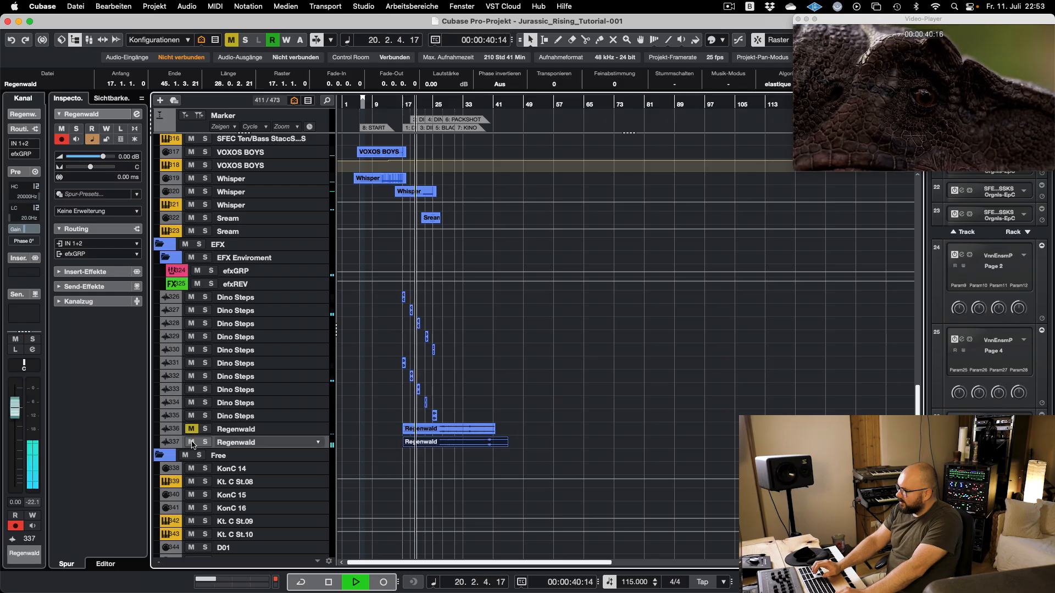
{"action": "left_click", "coordinate": [24, 426]}
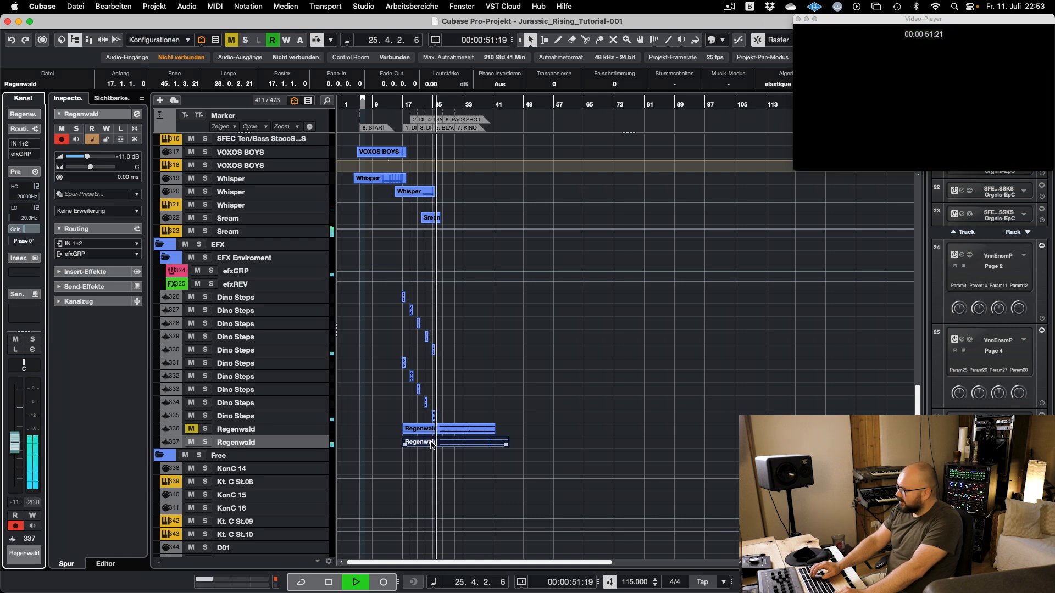
{"action": "left_click", "coordinate": [522, 452]}
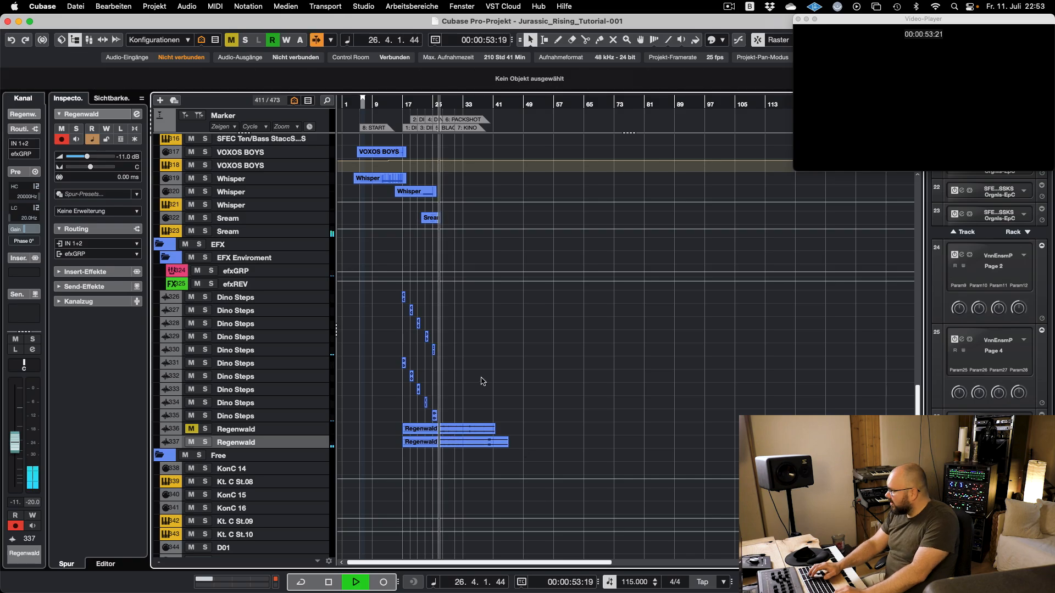
- Play through to the title packshot and shorten the lower Regenwald piece so it ends shortly after bar 27
{"action": "scroll", "coordinate": [471, 404], "scroll_direction": "up", "scroll_amount": 3}
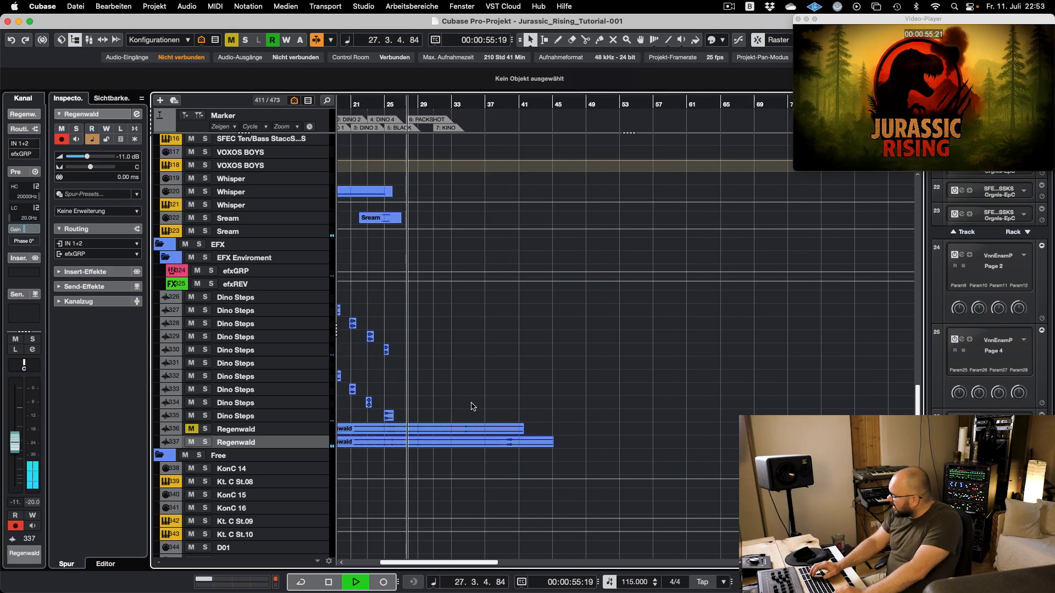
{"action": "scroll", "coordinate": [416, 419], "scroll_direction": "up", "scroll_amount": 3}
{"action": "scroll", "coordinate": [409, 420], "scroll_direction": "left", "scroll_amount": 5}
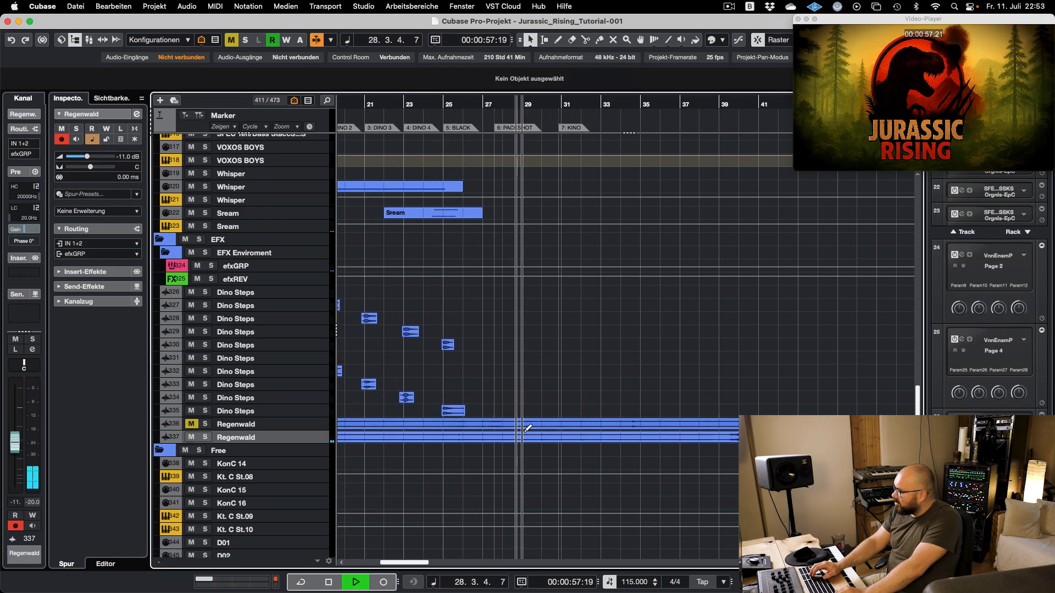
{"action": "key", "text": "space"}
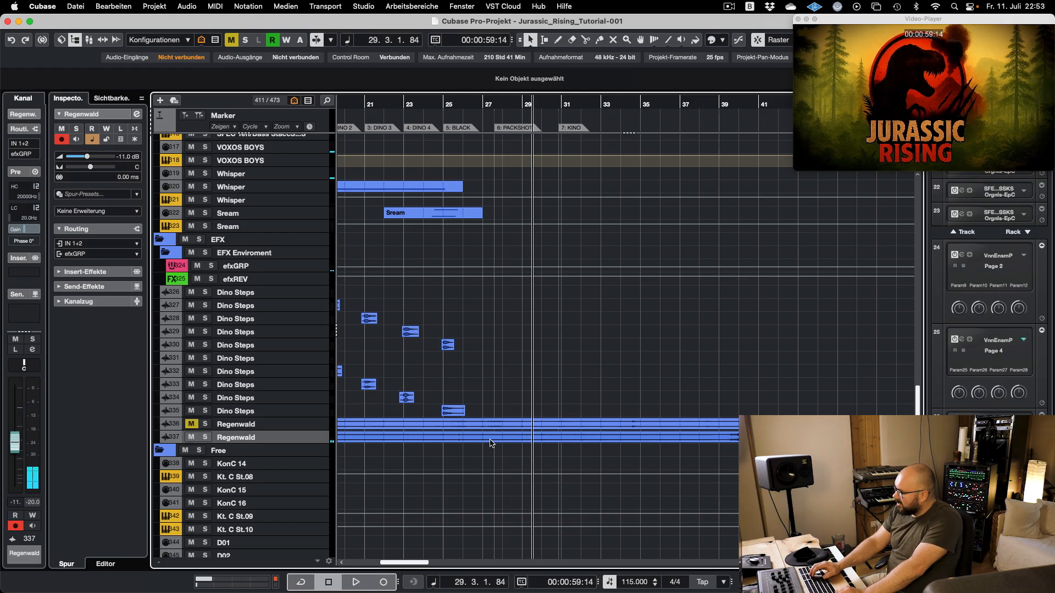
{"action": "left_click_drag", "start_coordinate": [747, 435], "coordinate": [496, 427]}
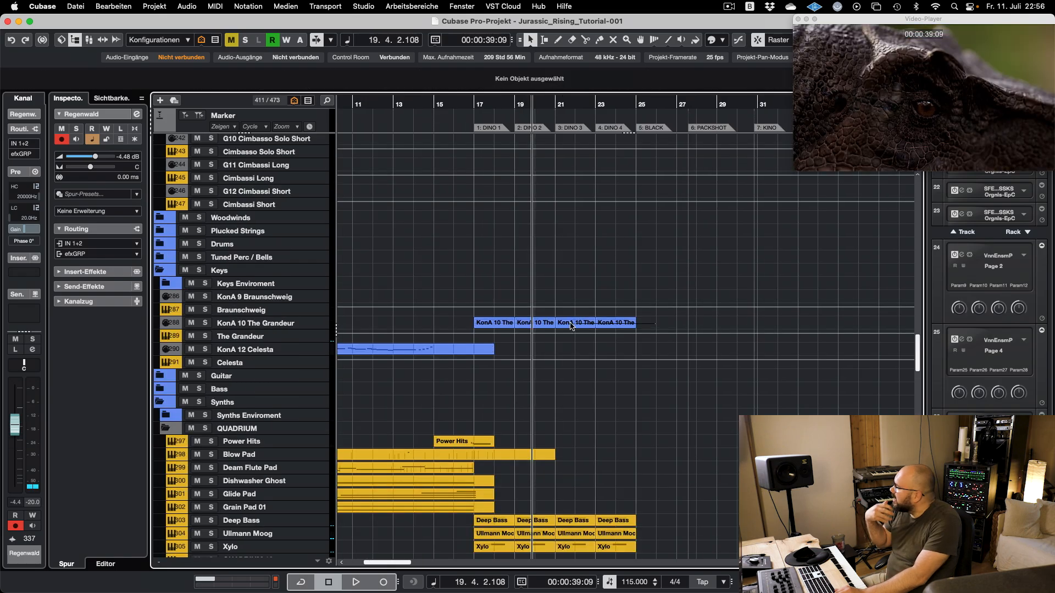
- Delete the KonA 10 The Grandeur repeats from bar 19 on, keeping only the part at bar 17
{"action": "left_click_drag", "start_coordinate": [488, 320], "coordinate": [495, 325]}
{"action": "left_click_drag", "start_coordinate": [697, 326], "coordinate": [548, 325]}
{"action": "key", "text": "Delete"}
- Open the KonA 10 The Grandeur part at bar 17 in the key editor, edit its notes, and audition it
{"action": "double_click", "coordinate": [501, 323]}
{"action": "left_click_drag", "start_coordinate": [389, 320], "coordinate": [182, 290]}
{"action": "key", "text": "KP_0"}
{"action": "key", "text": "space"}
{"action": "key", "text": "Return"}
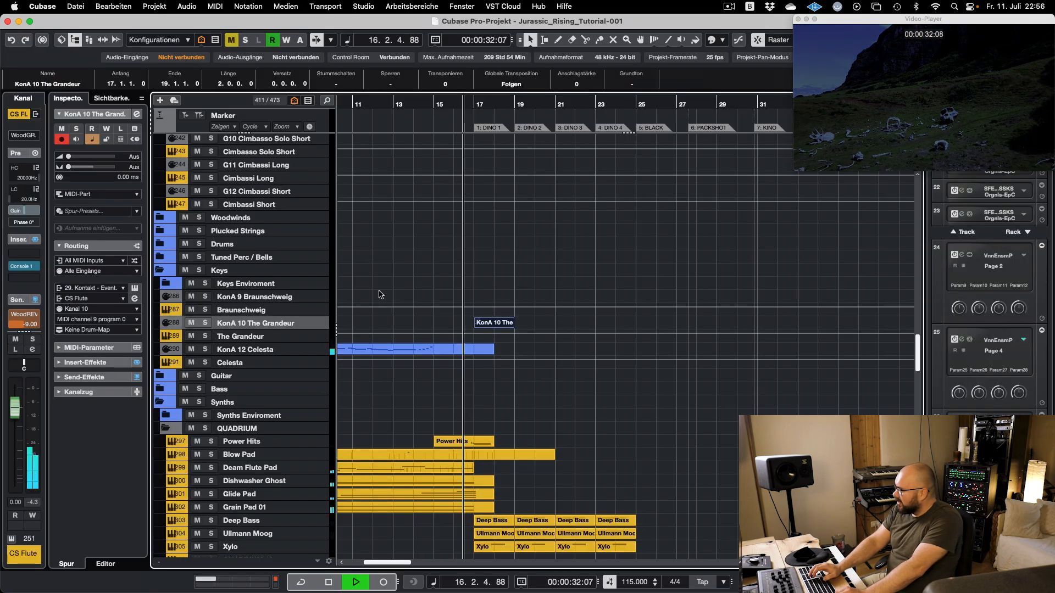
- Copy the edited KonA 10 The Grandeur part to bars 19, 21 and 23 during playback
{"action": "left_click_drag", "start_coordinate": [497, 323], "coordinate": [581, 325]}
{"action": "scroll", "coordinate": [596, 396], "scroll_direction": "down", "scroll_amount": 1}
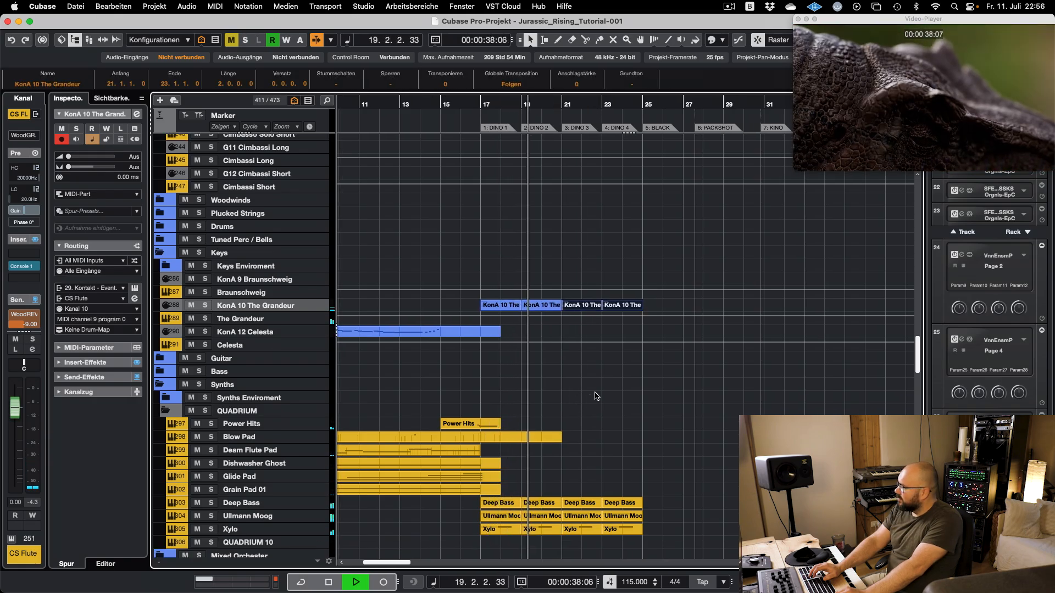
{"action": "scroll", "coordinate": [597, 396], "scroll_direction": "down", "scroll_amount": 1}
{"action": "left_click", "coordinate": [609, 383]}
{"action": "scroll", "coordinate": [594, 399], "scroll_direction": "up", "scroll_amount": 1}
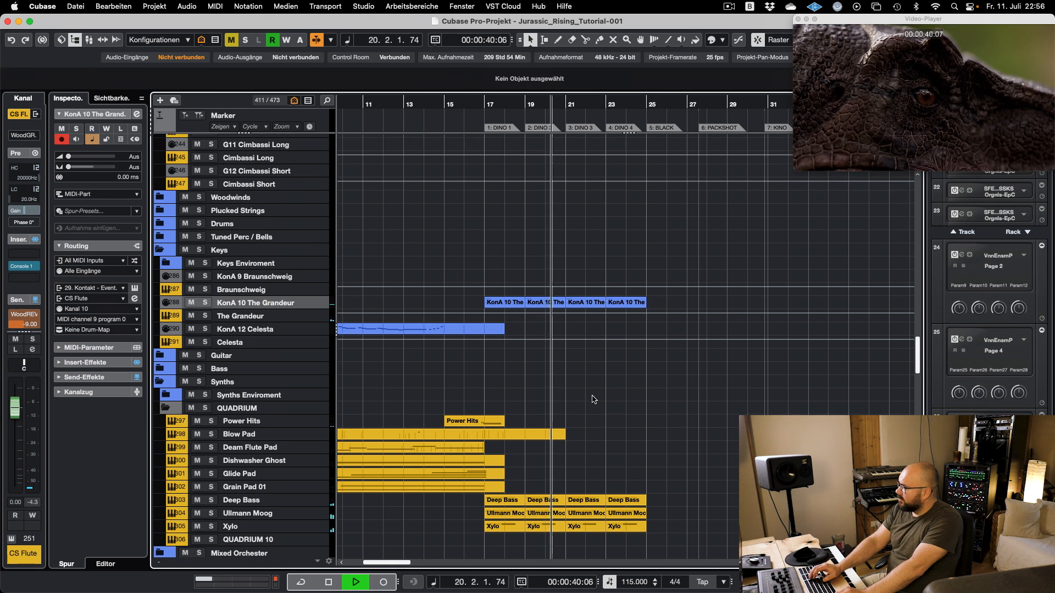
- Record a sustained note on the G03 SFSS Basses Shorts track from bar 16 to bar 19
{"action": "scroll", "coordinate": [593, 399], "scroll_direction": "up", "scroll_amount": 6}
{"action": "scroll", "coordinate": [544, 386], "scroll_direction": "up", "scroll_amount": 15}
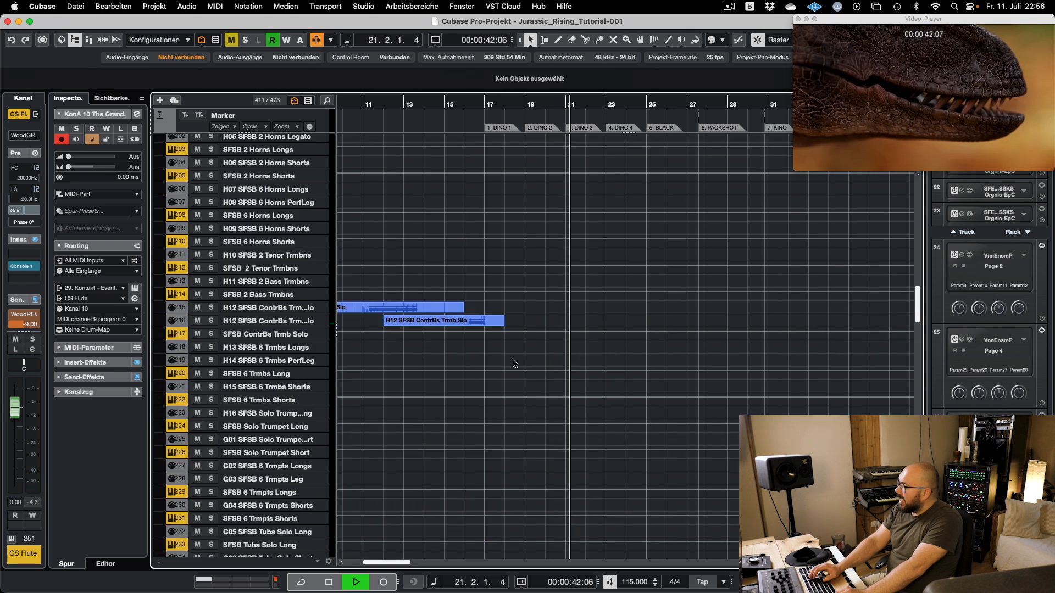
{"action": "scroll", "coordinate": [505, 386], "scroll_direction": "up", "scroll_amount": 3}
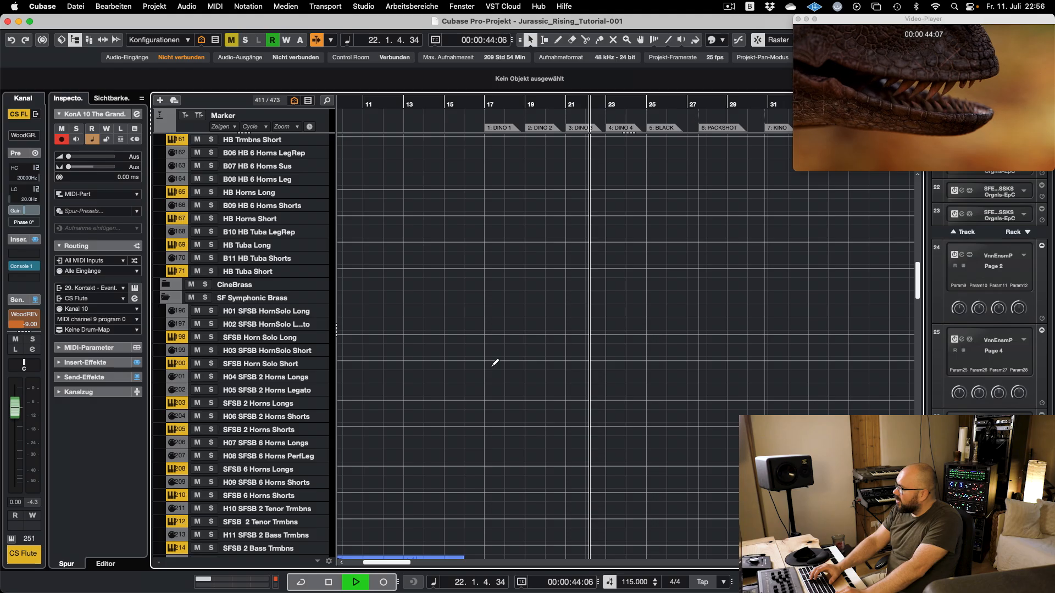
{"action": "key", "text": "space"}
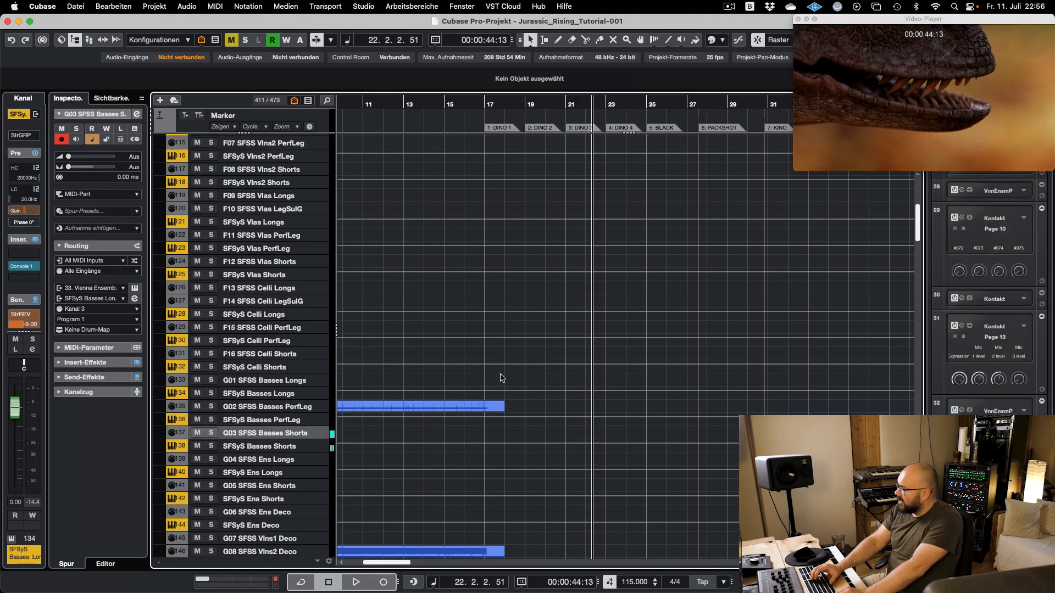
{"action": "key", "text": "KP_Multiply"}
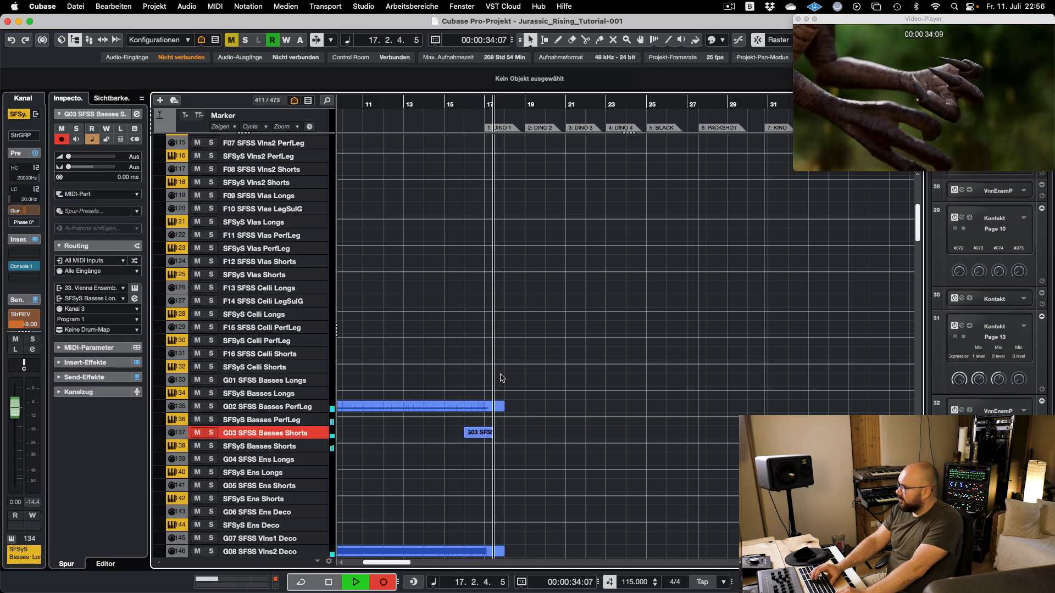
{"action": "key", "text": "space"}
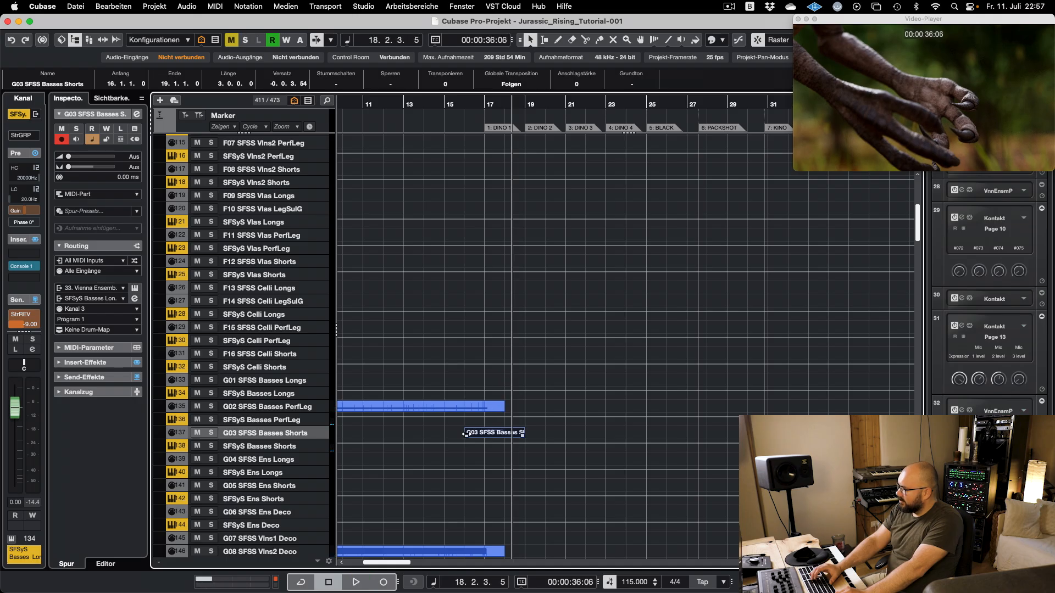
- Trim the start of the recorded Basses Shorts part to bar 17 and check its note in the key editor
{"action": "left_click_drag", "start_coordinate": [466, 436], "coordinate": [476, 436]}
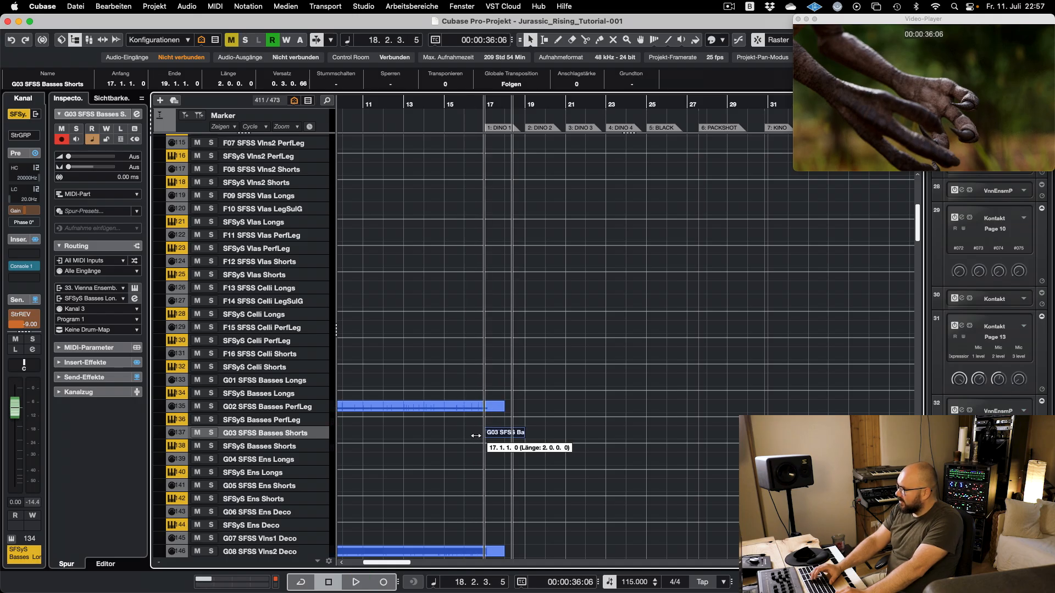
{"action": "double_click", "coordinate": [484, 434]}
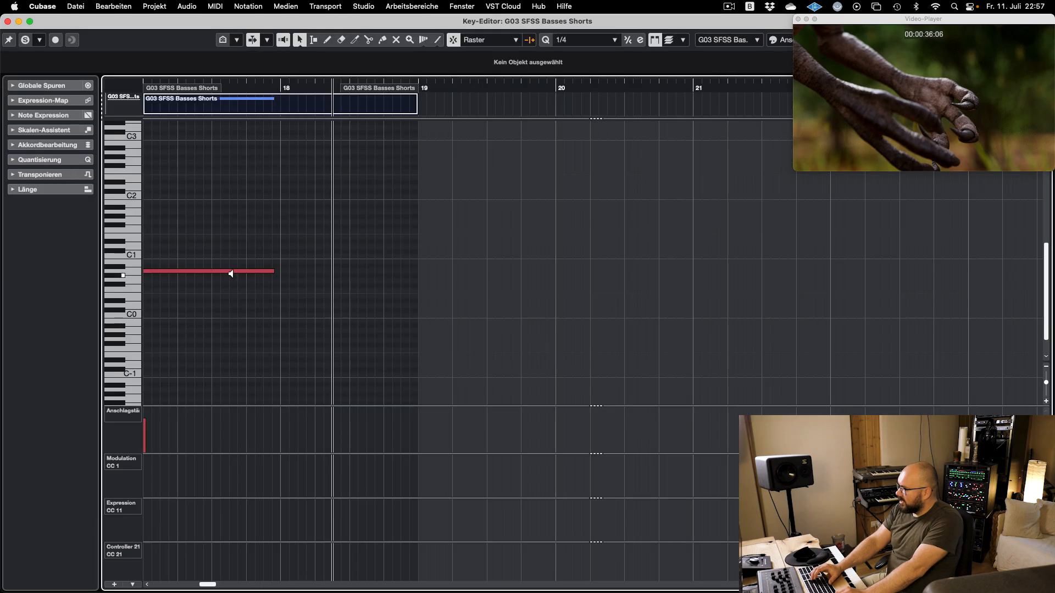
{"action": "key", "text": "Return"}
{"action": "scroll", "coordinate": [447, 238], "scroll_direction": "up", "scroll_amount": 8}
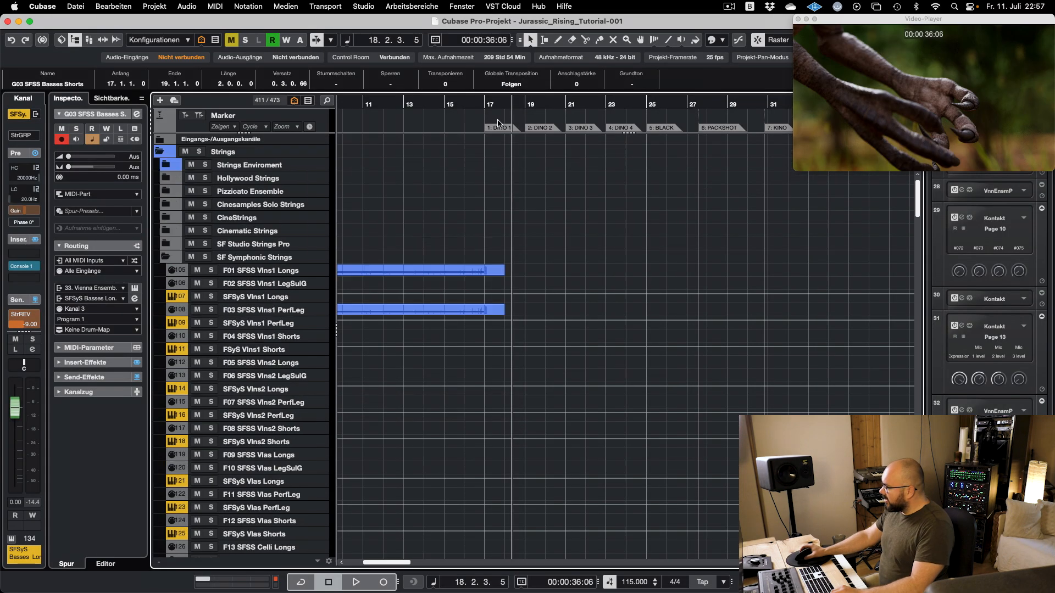
- Copy the Basses Shorts part to bars 19, 21 and 23 and audition the passage
{"action": "scroll", "coordinate": [505, 159], "scroll_direction": "down", "scroll_amount": 8}
{"action": "key", "text": "KP_Subtract"}
{"action": "key", "text": "KP_Subtract"}
{"action": "key", "text": "KP_Subtract"}
{"action": "key", "text": "KP_Subtract"}
{"action": "key", "text": "space"}
{"action": "left_click_drag", "start_coordinate": [502, 310], "coordinate": [584, 311]}
{"action": "left_click", "coordinate": [502, 310], "text": "shift"}
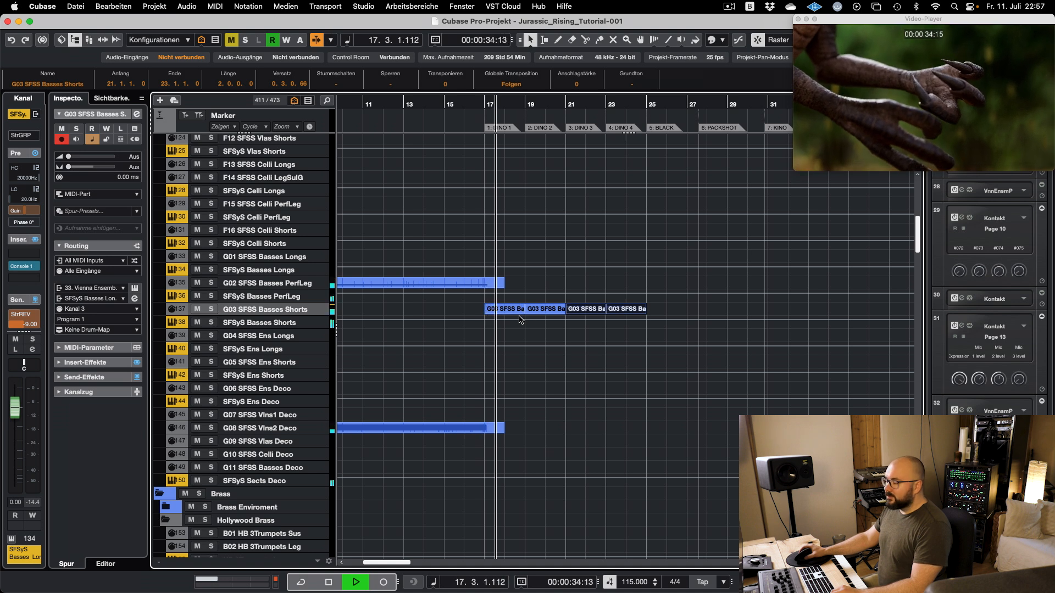
{"action": "scroll", "coordinate": [501, 343], "scroll_direction": "down", "scroll_amount": 4}
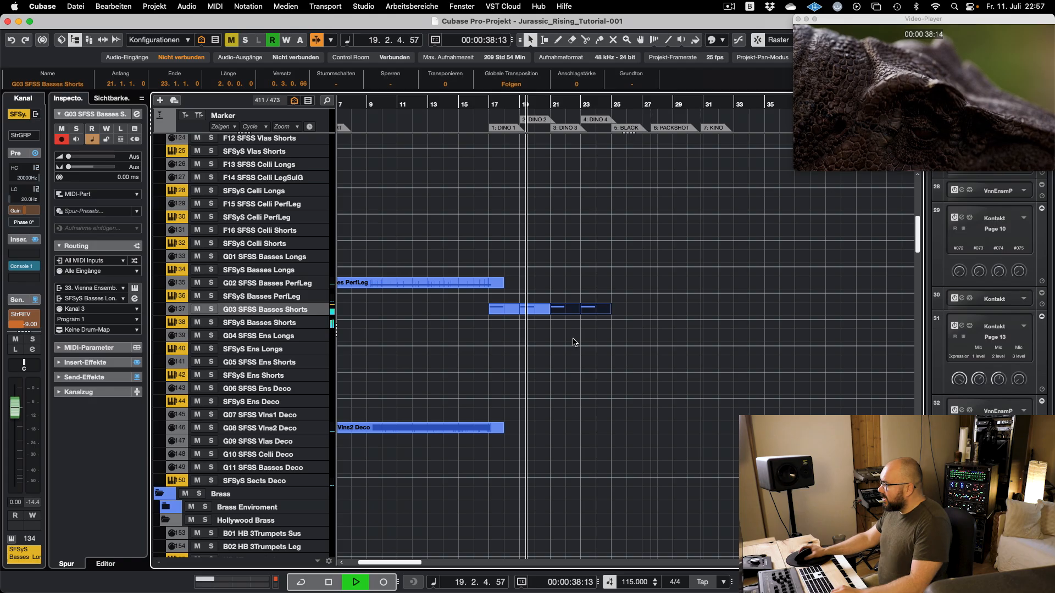
{"action": "left_click", "coordinate": [588, 317]}
- Stop playback and insert the just-played first violin line on F01 SFSS Vlns1 Longs from the retrospective MIDI recording
{"action": "scroll", "coordinate": [538, 352], "scroll_direction": "up", "scroll_amount": 5}
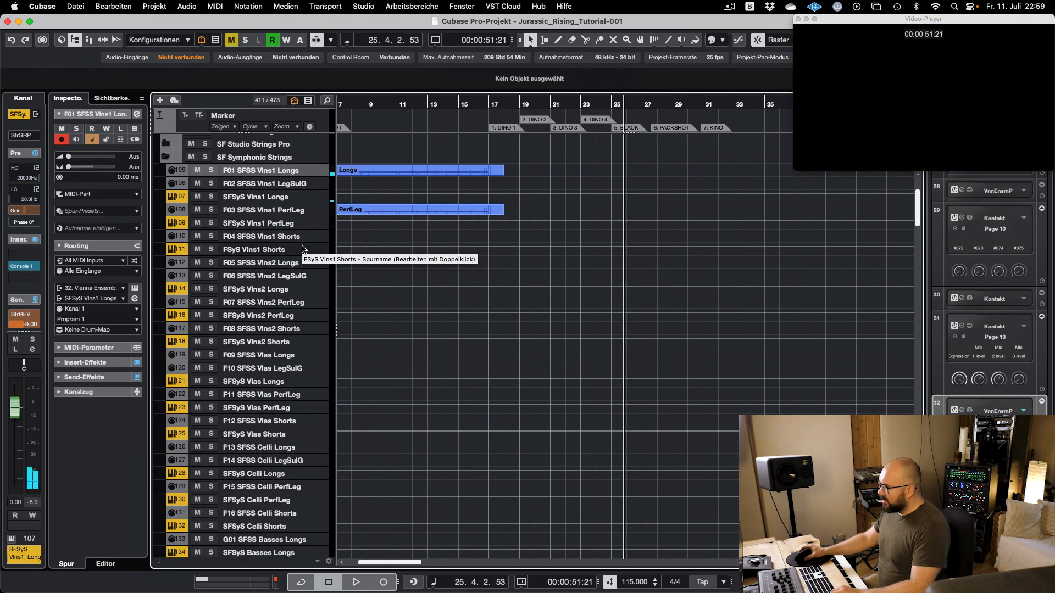
{"action": "key", "text": "space"}
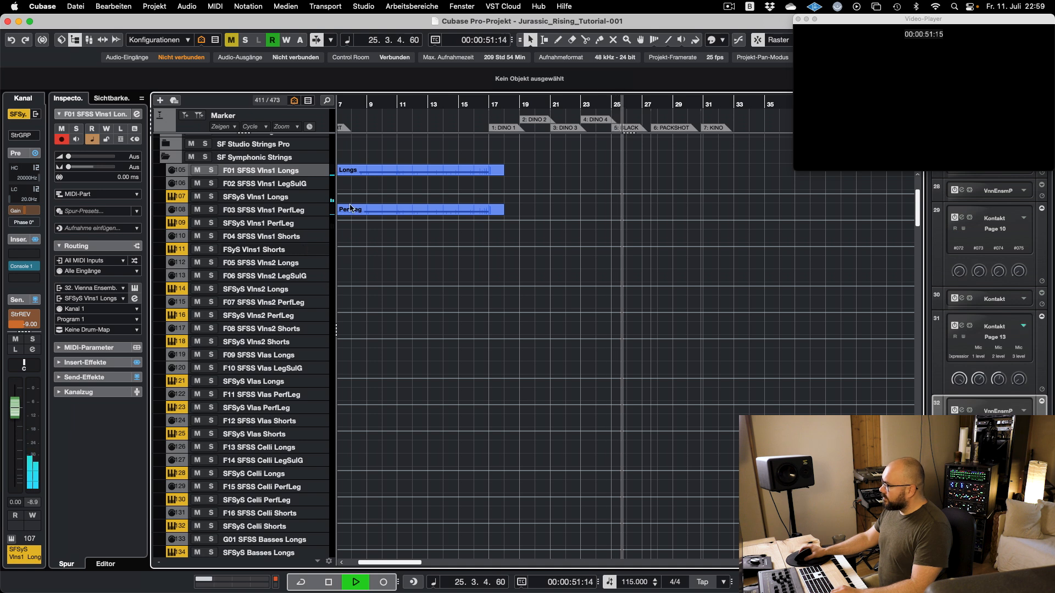
{"action": "key", "text": "space"}
{"action": "left_click", "coordinate": [298, 7]}
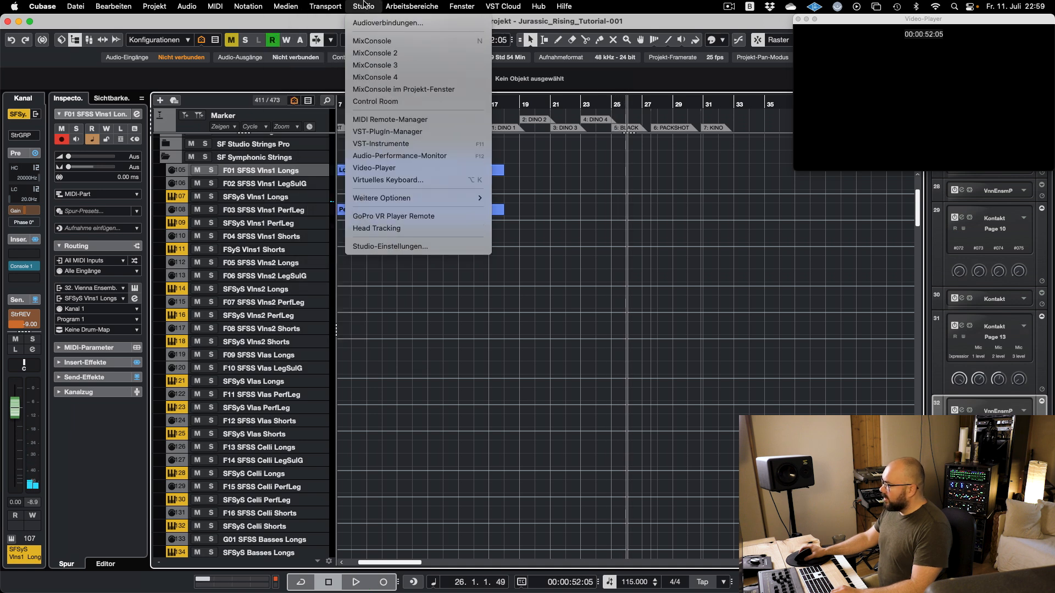
{"action": "mouse_move", "coordinate": [326, 7]}
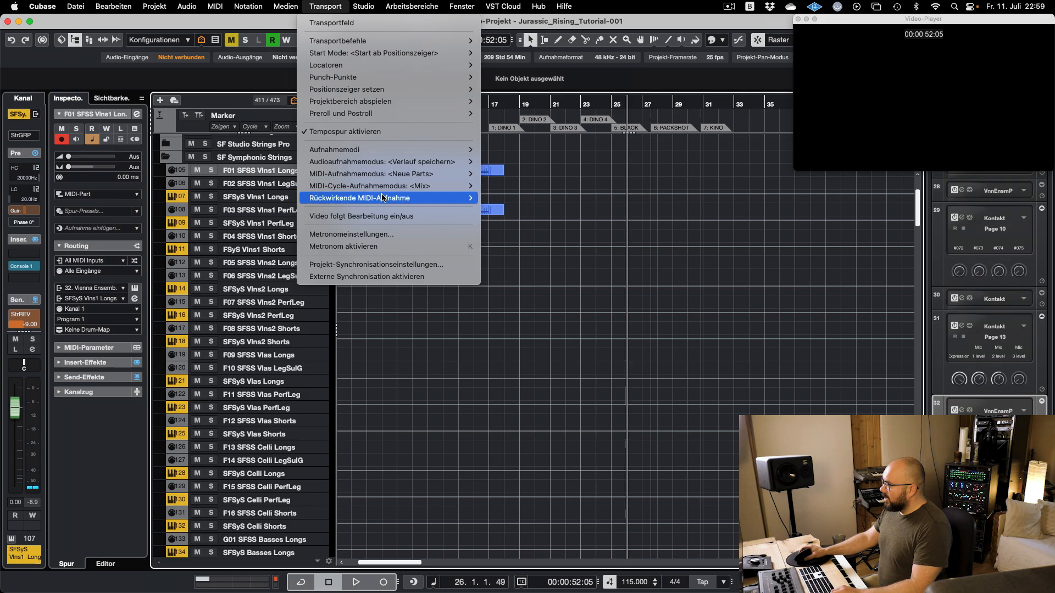
{"action": "mouse_move", "coordinate": [429, 197]}
{"action": "left_click", "coordinate": [555, 200]}
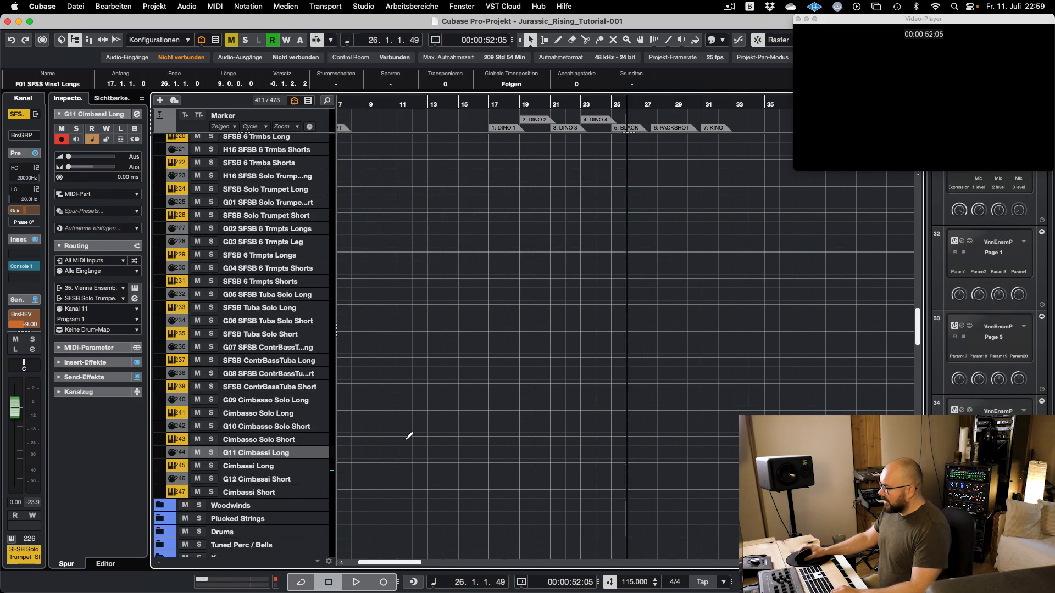
- Record a G11 Cimbassi Long part from bar 16 to bar 26 and bring it up to the SFSB ContrBassTuba Long tracks
{"action": "key", "text": "KP_Multiply"}
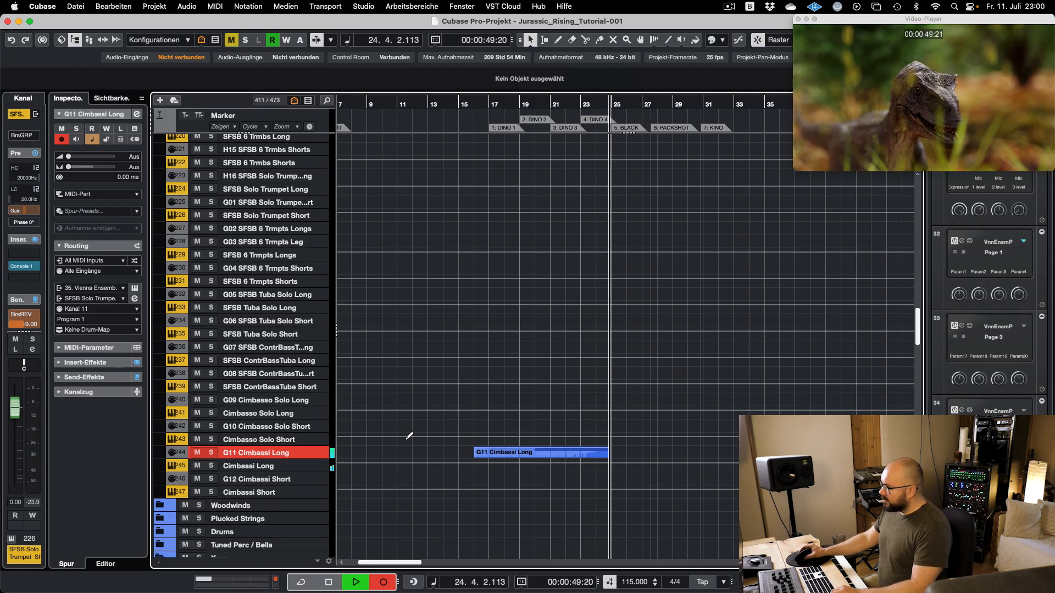
{"action": "key", "text": "space"}
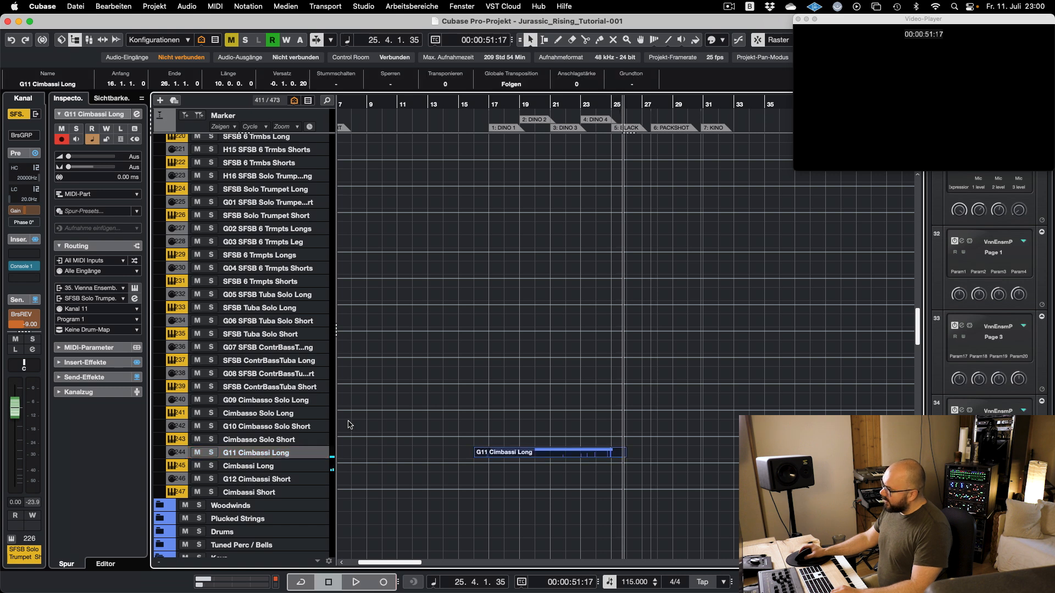
{"action": "left_click_drag", "start_coordinate": [530, 453], "coordinate": [534, 354]}
{"action": "key", "text": "KP_Subtract"}
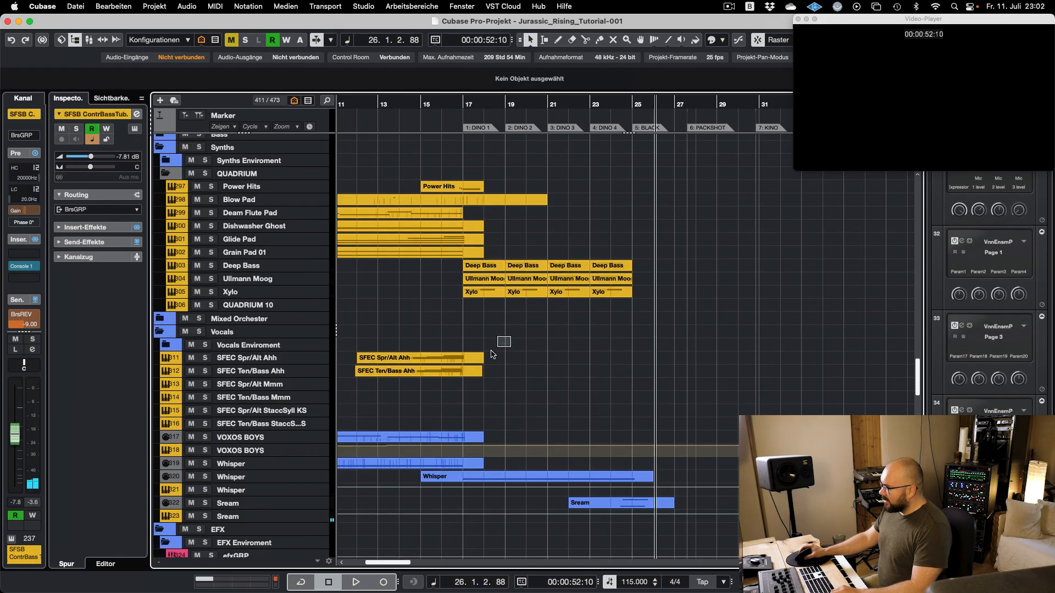
- Copy the SFEC Spr/Alt Ahh and Ten/Bass Ahh choir parts eight bars on to about bar 20, and place the cursor at bar 21
{"action": "left_click_drag", "start_coordinate": [511, 336], "coordinate": [610, 361]}
{"action": "left_click", "coordinate": [550, 102]}
{"action": "left_click", "coordinate": [638, 347]}
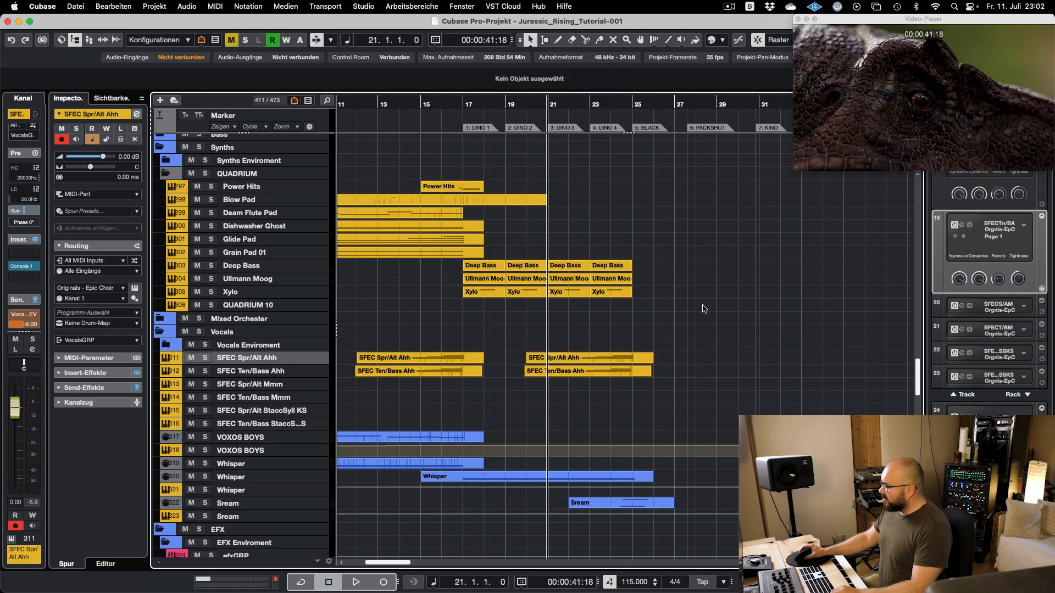
- Audition the arrangement and restart playback from bar 15 with the KonC 14 track selected
{"action": "key", "text": "space"}
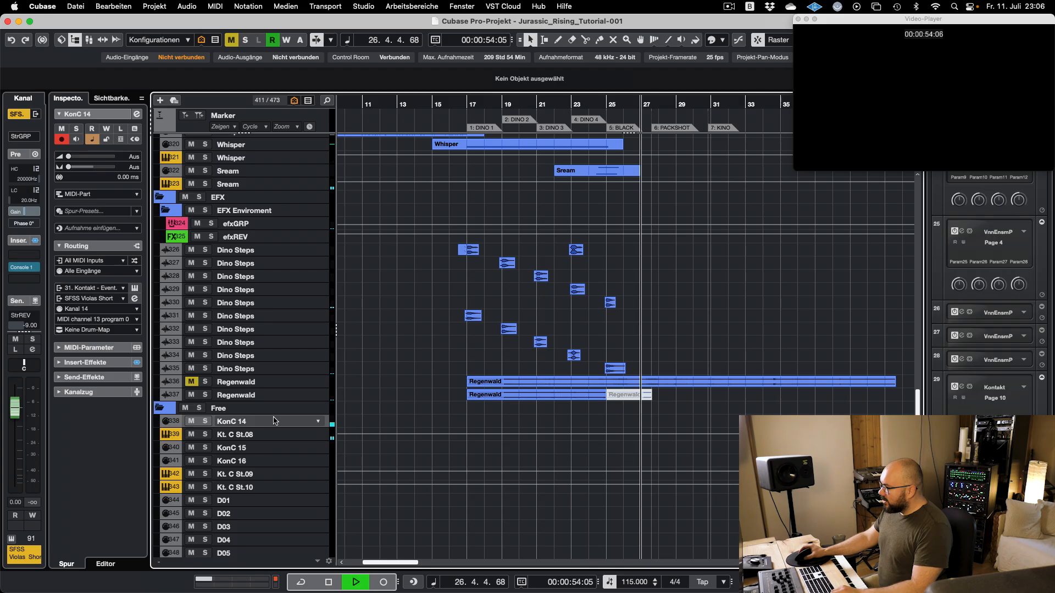
{"action": "key", "text": "KP_1"}
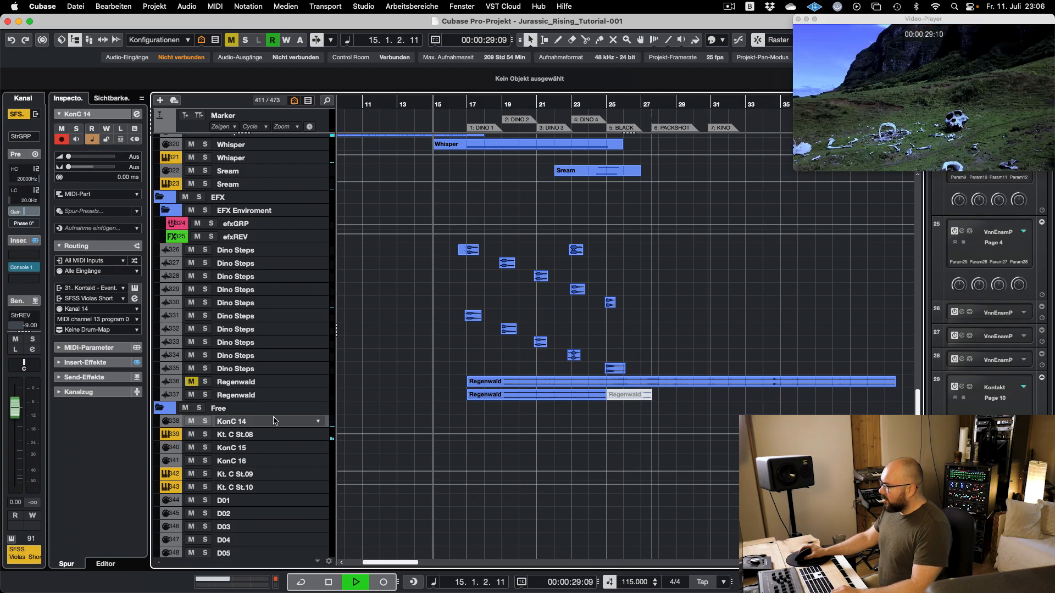
- Record a MIDI part on the KonC 14 track from bar 15 to about bar 24
{"action": "key", "text": "KP_Multiply"}
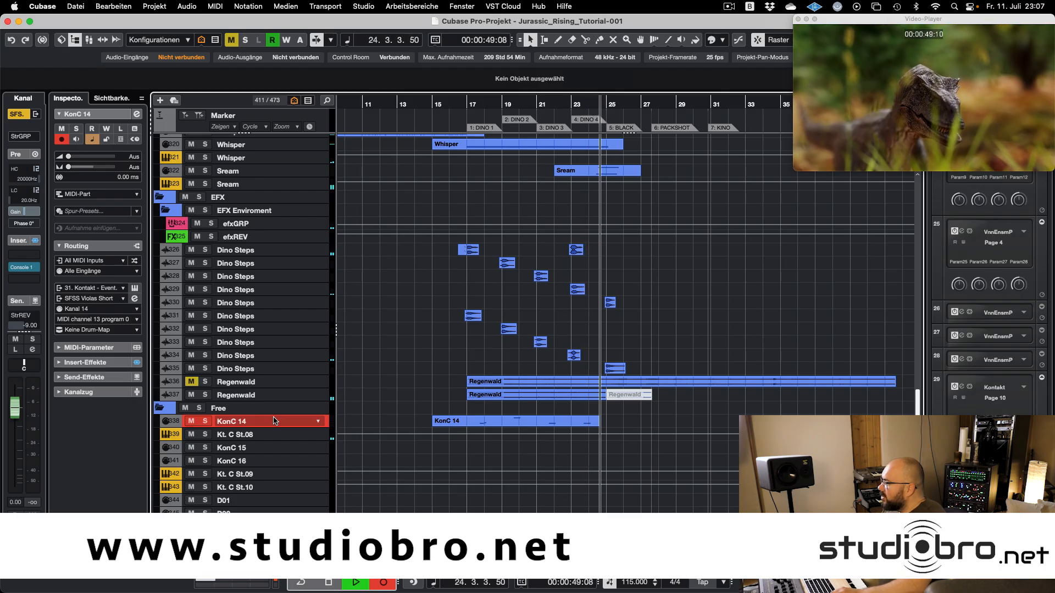
{"action": "key", "text": "space"}
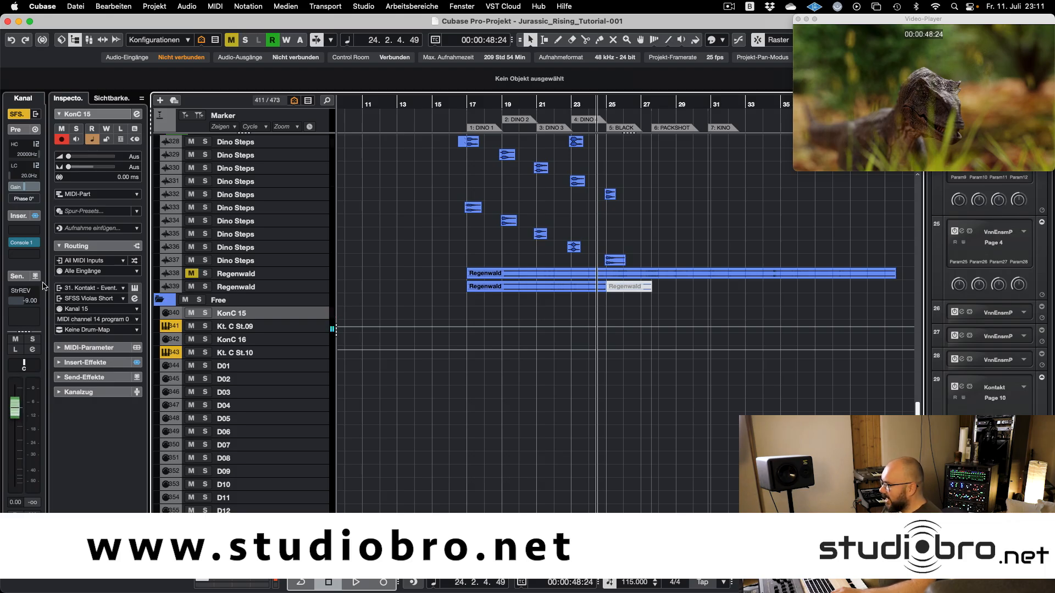
- Insert FabFilter Timeless 2 on the Kt. C St.09 channel, reselect the KonC 15 track and move the plug-in window clear of the arrangement
{"action": "left_click", "coordinate": [23, 230]}
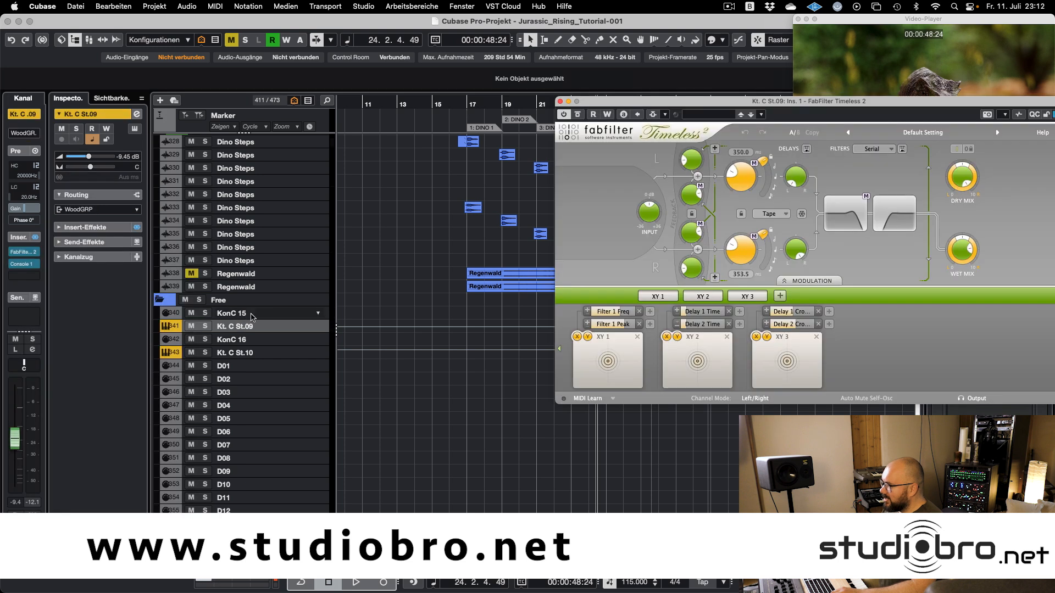
{"action": "left_click", "coordinate": [266, 314]}
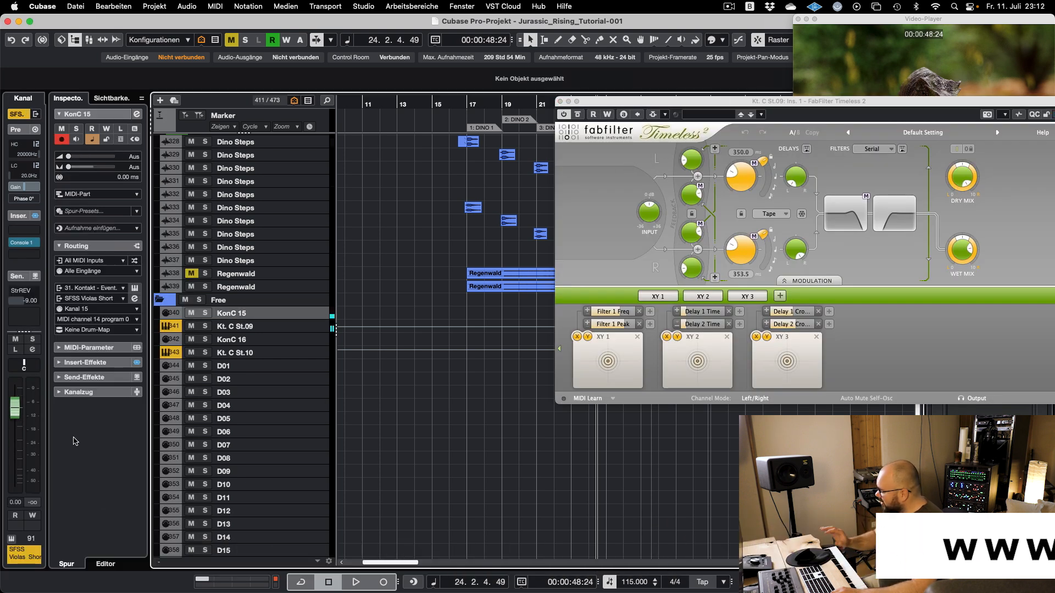
{"action": "left_click_drag", "start_coordinate": [602, 107], "coordinate": [381, 402]}
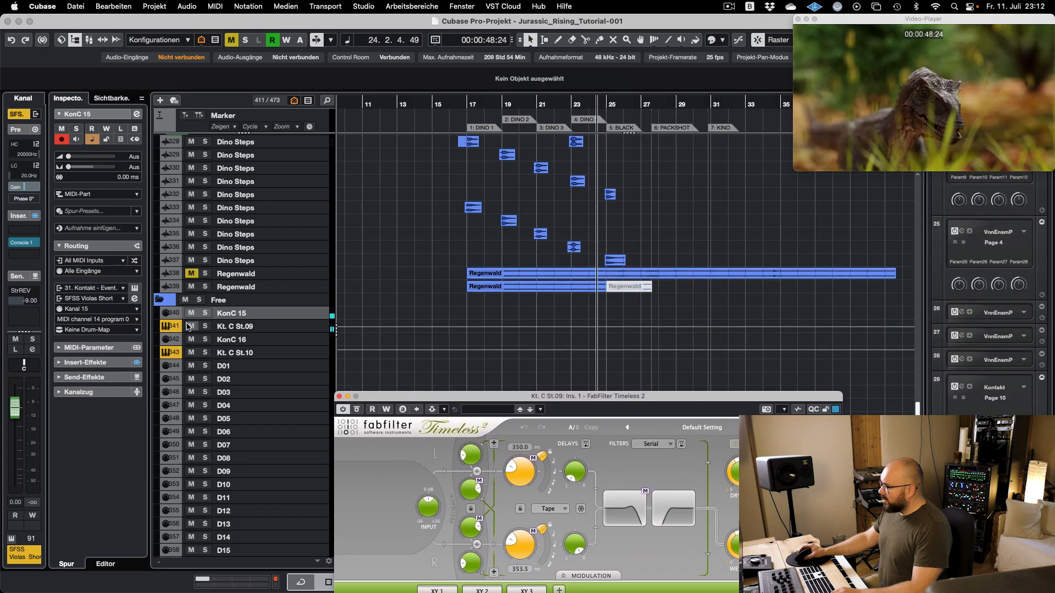
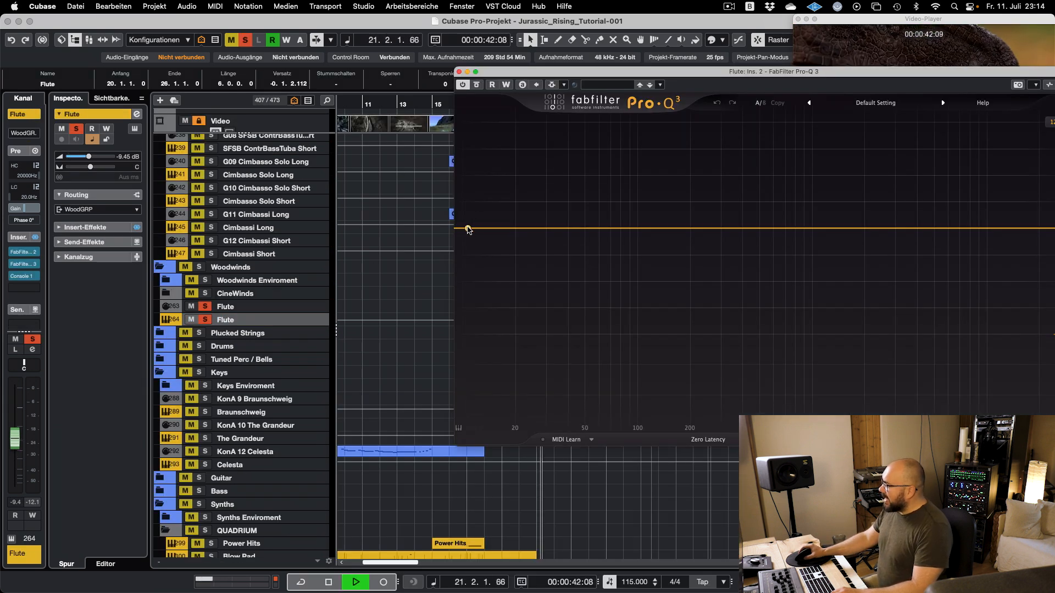
- Add a 12 dB/oct low cut at about 290 Hz in Pro-Q 3 on the Flute channel and close the plug-in
{"action": "left_click_drag", "start_coordinate": [468, 230], "coordinate": [718, 222]}
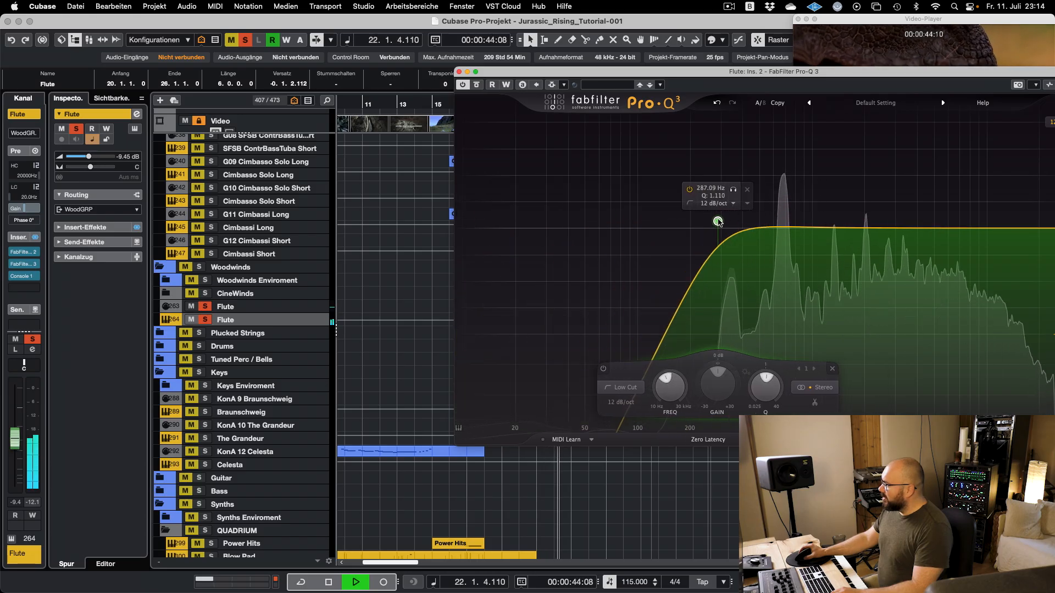
{"action": "left_click_drag", "start_coordinate": [662, 72], "coordinate": [461, 80]}
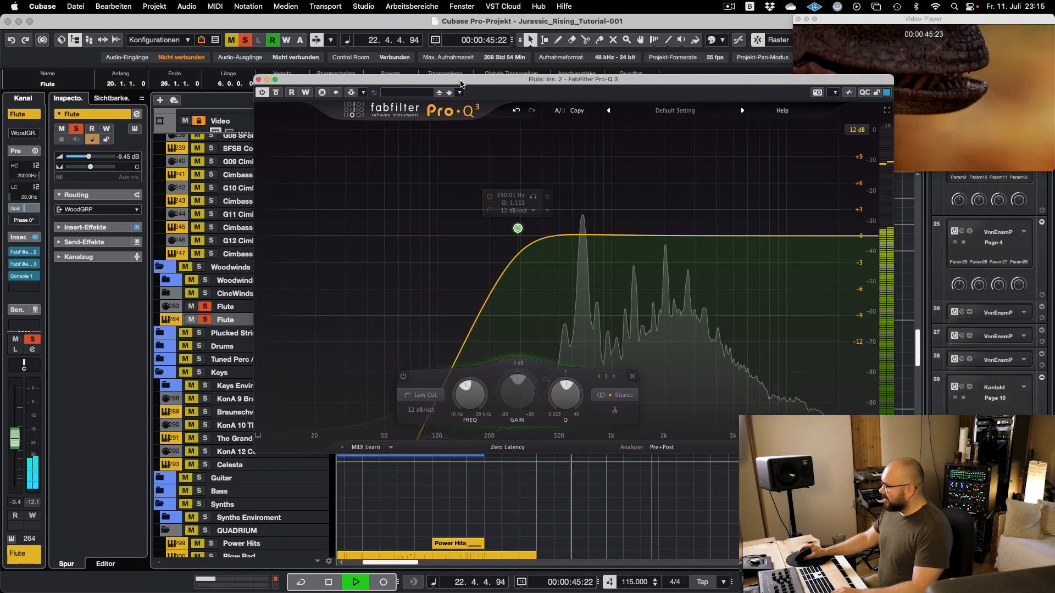
{"action": "left_click", "coordinate": [259, 79]}
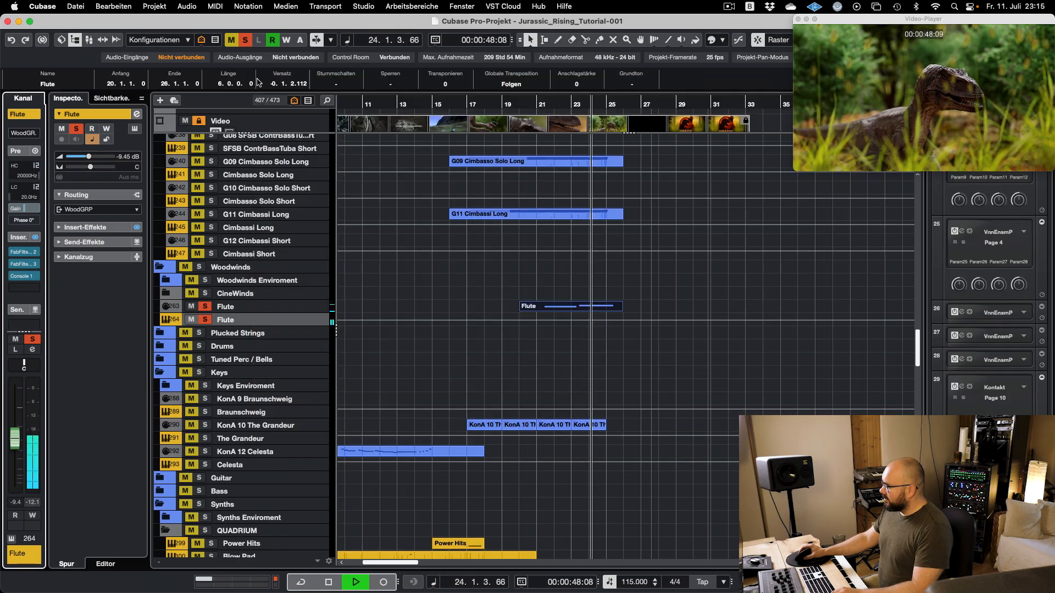
{"action": "left_click", "coordinate": [661, 282]}
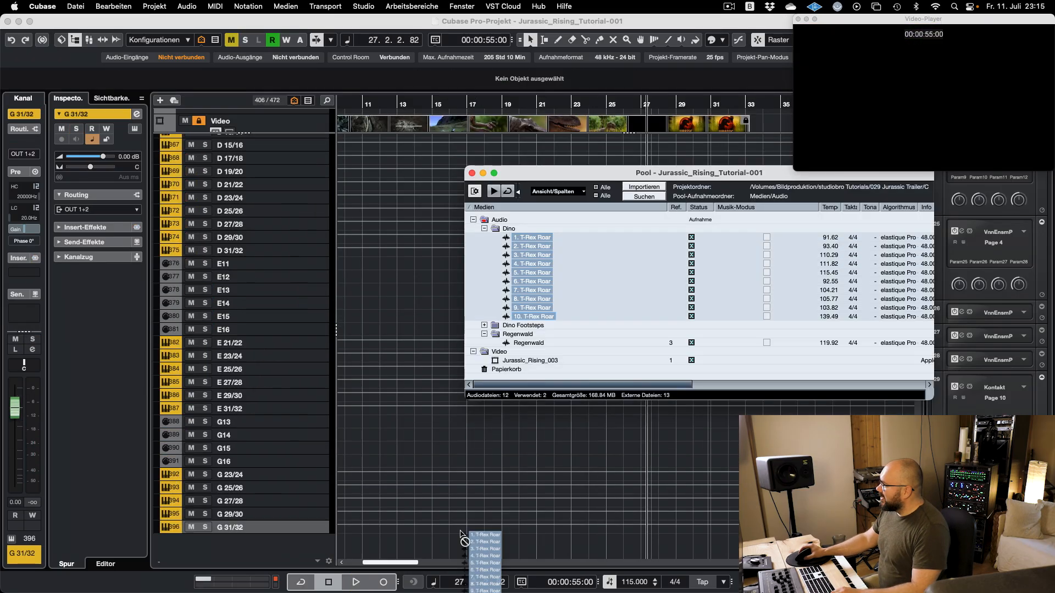
- Place the ten T-Rex Roar clips from the Pool on separate new tracks at bar 16 and close the Pool
{"action": "left_click_drag", "start_coordinate": [460, 534], "coordinate": [456, 540]}
{"action": "key", "text": "super+p"}
- Audition the T-Rex Roar clips one by one and move roars 3, 4, 5 and 7 ten bars later to about bar 26
{"action": "left_click", "coordinate": [273, 408]}
{"action": "key", "text": "space"}
{"action": "key", "text": "Down"}
{"action": "key", "text": "Down"}
{"action": "key", "text": "Down"}
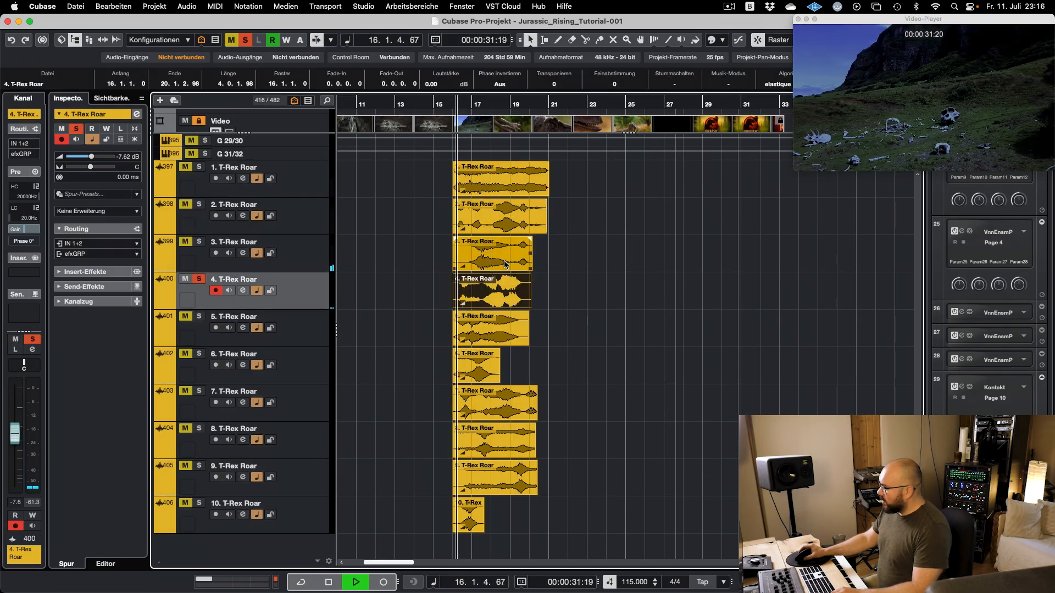
{"action": "left_click_drag", "start_coordinate": [495, 292], "coordinate": [687, 291]}
{"action": "key", "text": "Down"}
{"action": "left_click_drag", "start_coordinate": [494, 328], "coordinate": [686, 328]}
{"action": "key", "text": "Down"}
{"action": "key", "text": "Down"}
{"action": "left_click_drag", "start_coordinate": [495, 403], "coordinate": [687, 404]}
{"action": "key", "text": "Down"}
{"action": "left_click_drag", "start_coordinate": [523, 253], "coordinate": [694, 254]}
{"action": "key", "text": "Down"}
{"action": "key", "text": "Down"}
- Shift the 4. T-Rex Roar clip slightly later so it starts just after bar 26
{"action": "left_click", "coordinate": [463, 106]}
{"action": "key", "text": "h"}
{"action": "key", "text": "h"}
{"action": "key", "text": "h"}
{"action": "left_click_drag", "start_coordinate": [617, 280], "coordinate": [631, 281]}
{"action": "key", "text": "g"}
- Split the 7. T-Rex Roar clip shortly after bar 27 and move its second part to about 29.3.3
{"action": "left_click", "coordinate": [558, 395]}
{"action": "left_click", "coordinate": [513, 403], "text": "alt"}
{"action": "left_click_drag", "start_coordinate": [515, 418], "coordinate": [714, 419]}
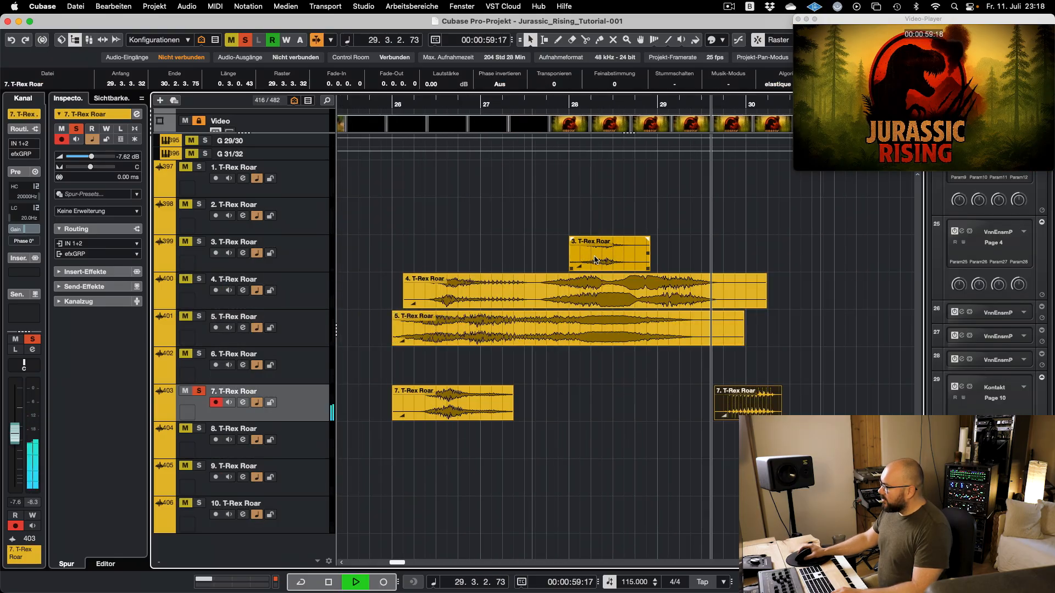
- Save the project and move the used T-Rex Roar tracks directly below the Regenwald tracks
{"action": "key", "text": "space"}
{"action": "key", "text": "g"}
{"action": "key", "text": "g"}
{"action": "key", "text": "g"}
{"action": "left_click_drag", "start_coordinate": [616, 256], "coordinate": [616, 293]}
{"action": "key", "text": "super+s"}
{"action": "left_click", "coordinate": [305, 279]}
{"action": "left_click_drag", "start_coordinate": [305, 429], "coordinate": [302, 325]}
- Move the T-Rex Roar clips together about one bar earlier during playback
{"action": "key", "text": "space"}
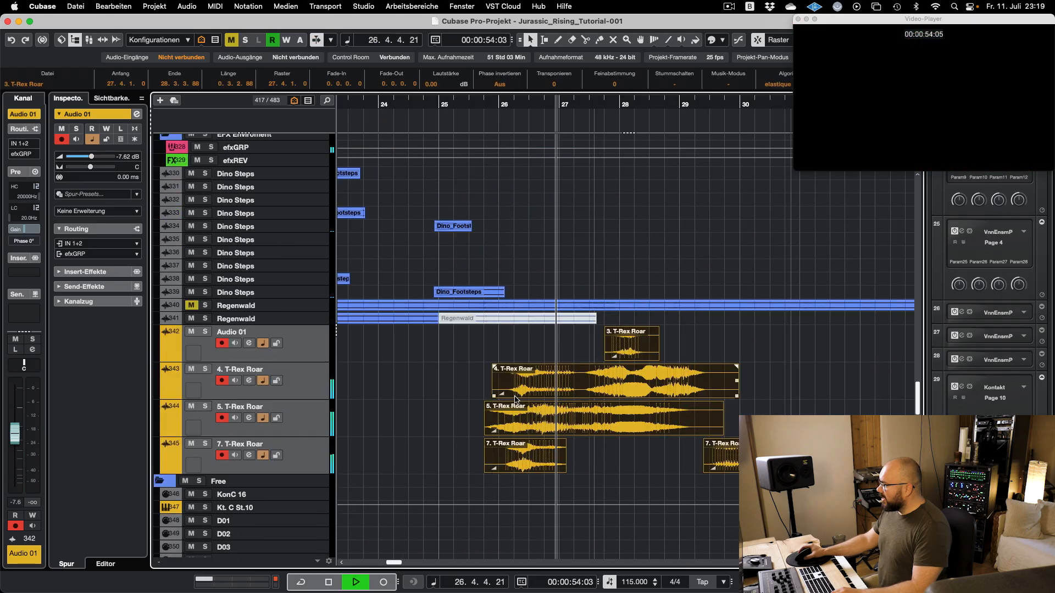
{"action": "left_click_drag", "start_coordinate": [515, 391], "coordinate": [461, 391]}
{"action": "key", "text": "h"}
- Split the 5. T-Rex Roar clip at about 26.2 and mute its second part
{"action": "left_click", "coordinate": [549, 419]}
{"action": "key", "text": "s"}
{"action": "left_click", "coordinate": [546, 419], "text": "alt"}
{"action": "key", "text": "shift+m"}
- Split the 4. T-Rex Roar clip at bar 26, unmute its first part and replay from bar 25
{"action": "left_click", "coordinate": [550, 382]}
{"action": "key", "text": "s"}
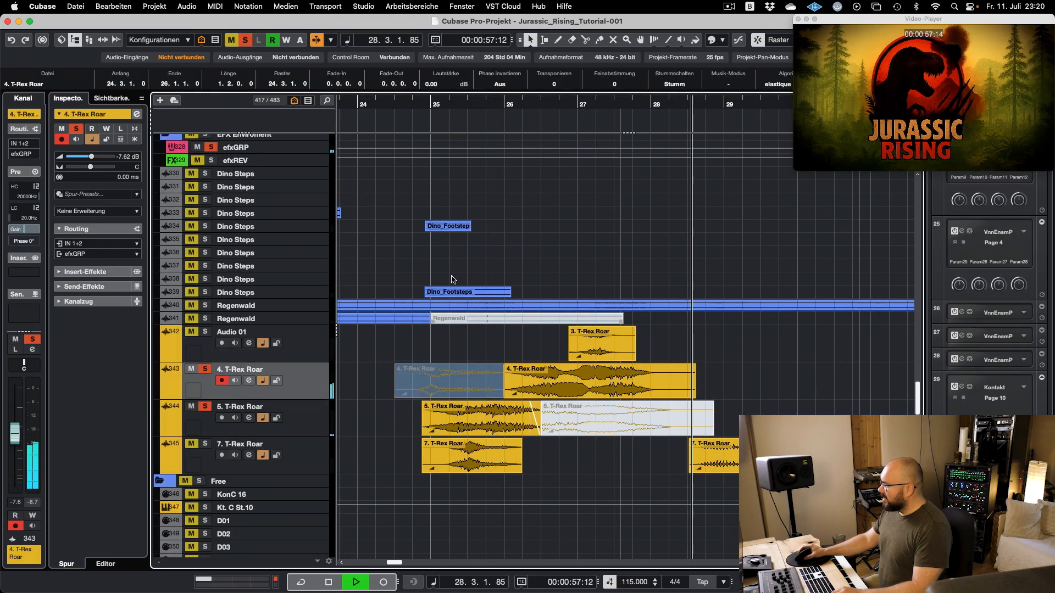
{"action": "key", "text": "shift+u"}
{"action": "left_click", "coordinate": [429, 104]}
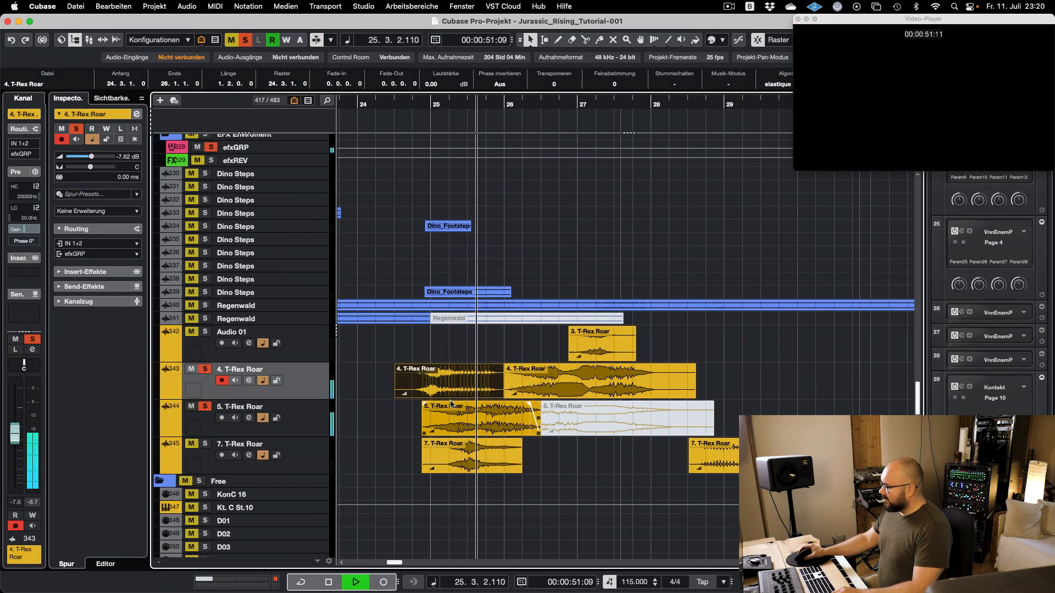
- Move the 3. T-Rex Roar clip and both 7. T-Rex Roar clips to the KINO section between bars 31 and 33
{"action": "scroll", "coordinate": [409, 401], "scroll_direction": "down", "scroll_amount": 1}
{"action": "left_click_drag", "start_coordinate": [522, 451], "coordinate": [454, 465]}
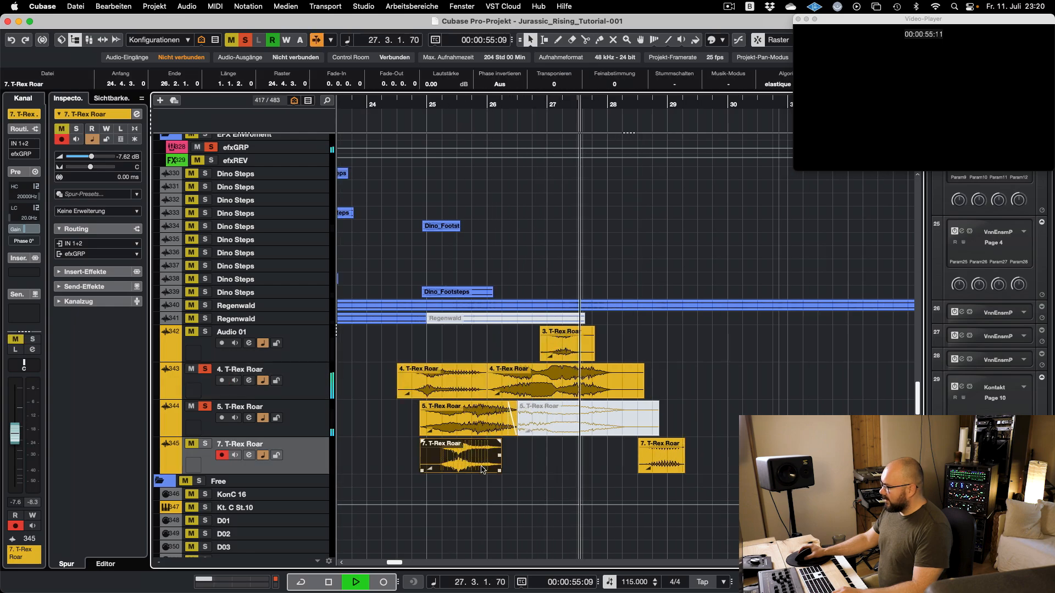
{"action": "left_click", "coordinate": [568, 347]}
{"action": "left_click_drag", "start_coordinate": [567, 347], "coordinate": [747, 345]}
{"action": "left_click_drag", "start_coordinate": [624, 444], "coordinate": [685, 442]}
- Deactivate all solo states and play back the full mix from about bar 30
{"action": "key", "text": "space"}
{"action": "left_click", "coordinate": [245, 40]}
{"action": "key", "text": "space"}
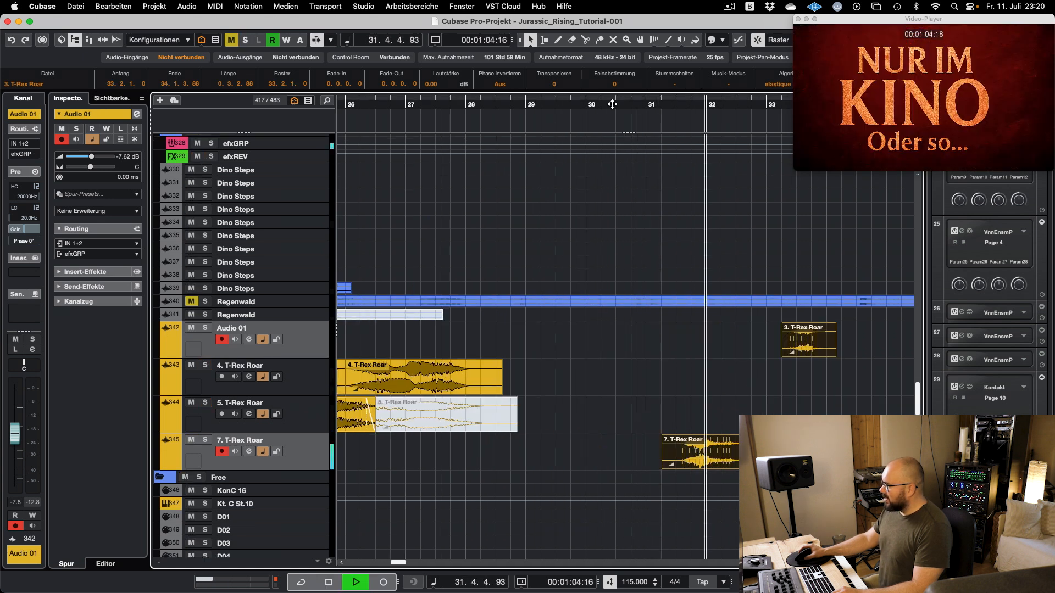
{"action": "left_click", "coordinate": [612, 104]}
{"action": "left_click", "coordinate": [710, 382]}
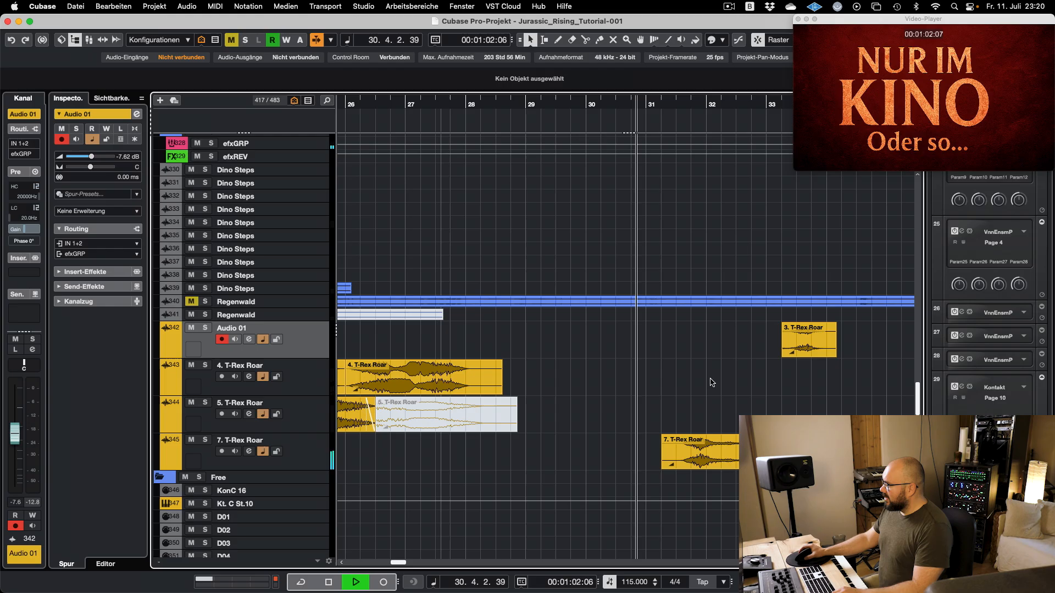
- Move the 3. T-Rex Roar and the short 7. T-Rex Roar clips to 32.2, placing the latter on the 5. T-Rex Roar track
{"action": "left_click", "coordinate": [699, 463]}
{"action": "left_click_drag", "start_coordinate": [807, 341], "coordinate": [747, 341]}
{"action": "left_click_drag", "start_coordinate": [807, 453], "coordinate": [748, 414]}
- Shift the three closing roar clips earlier so the long 7. T-Rex Roar clip starts at the KINO marker
{"action": "left_click", "coordinate": [638, 103]}
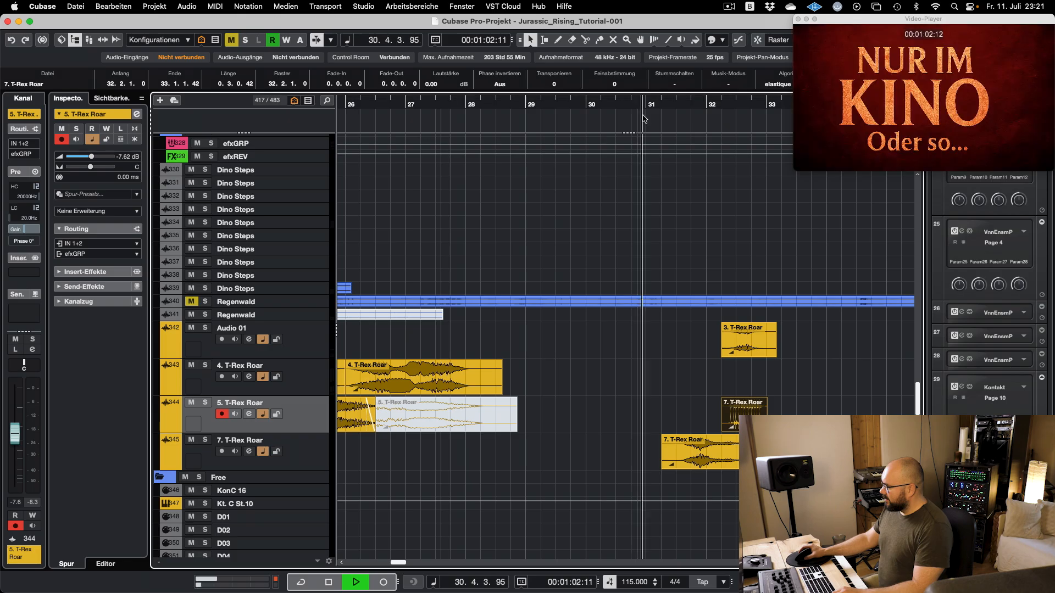
{"action": "left_click", "coordinate": [748, 341], "text": "shift"}
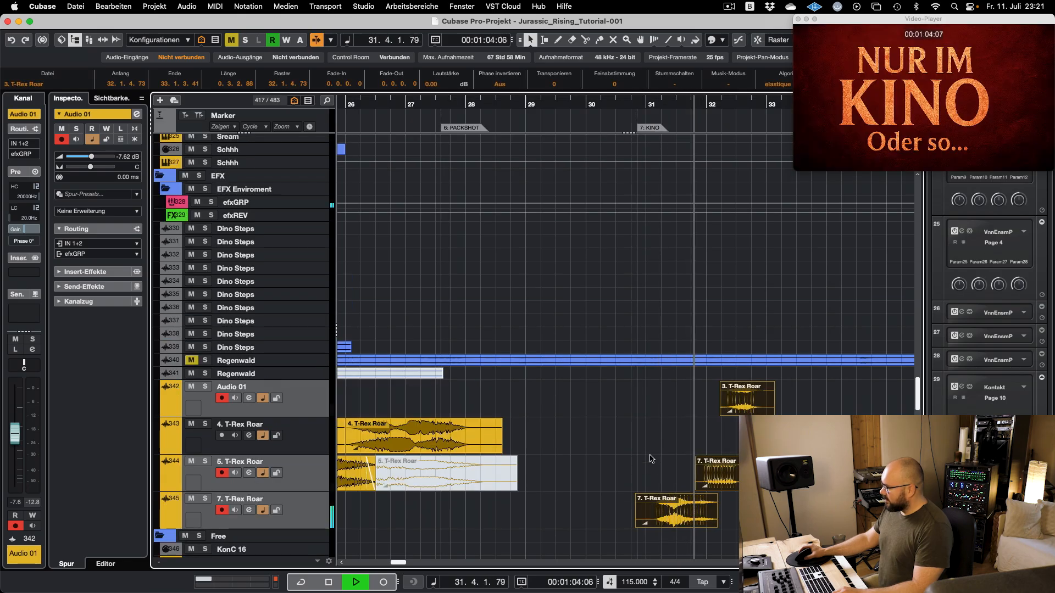
{"action": "key", "text": "g"}
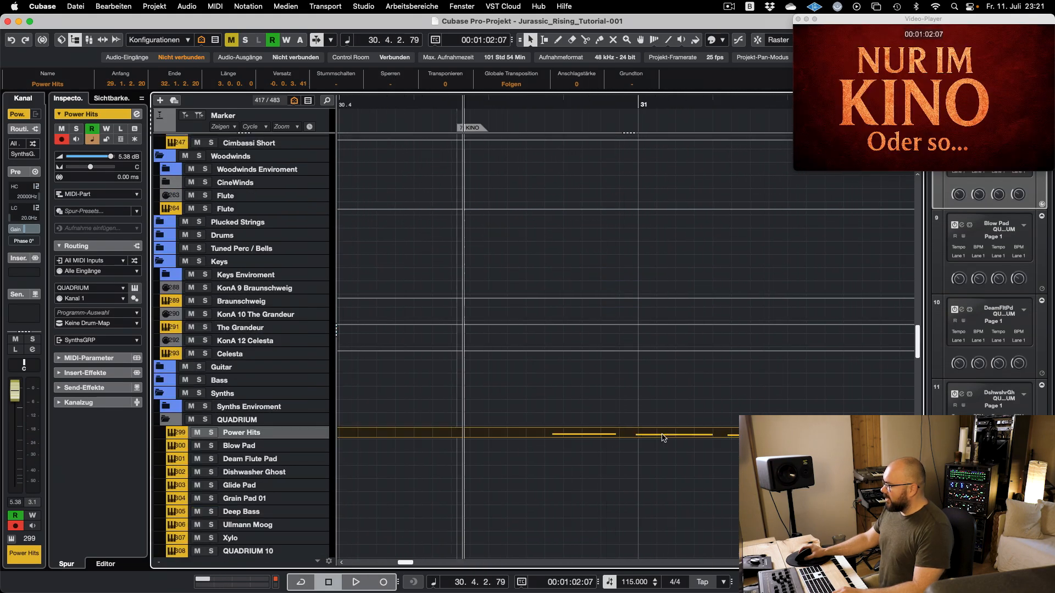
- Move the Power Hits part earlier to 28.4.2.77 so its hit lands at the KINO marker, and check it in playback
{"action": "left_click_drag", "start_coordinate": [664, 438], "coordinate": [525, 431]}
{"action": "left_click_drag", "start_coordinate": [501, 432], "coordinate": [501, 432]}
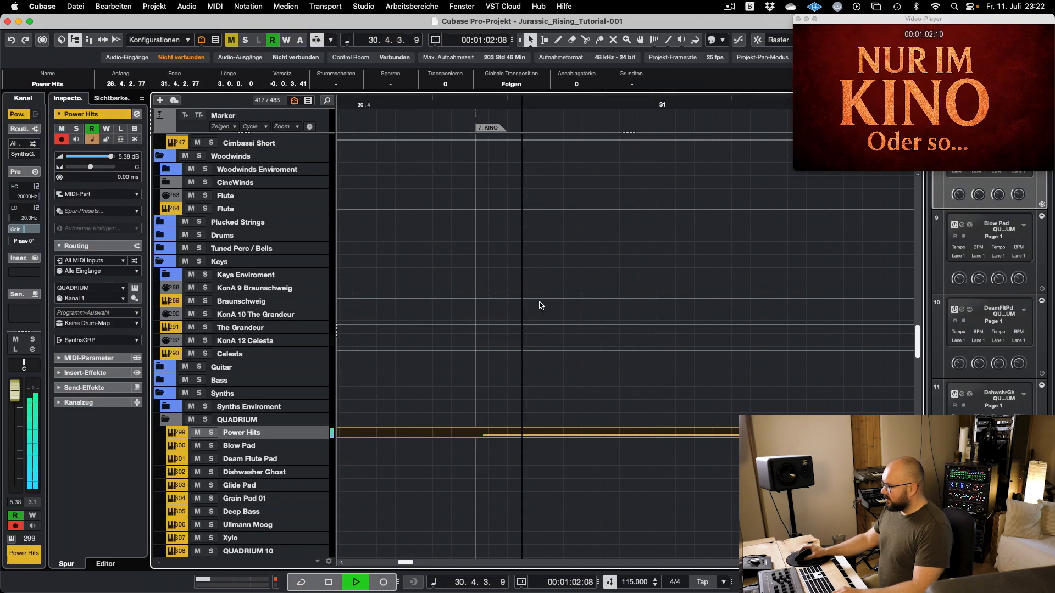
{"action": "scroll", "coordinate": [525, 356], "scroll_direction": "down", "scroll_amount": 10}
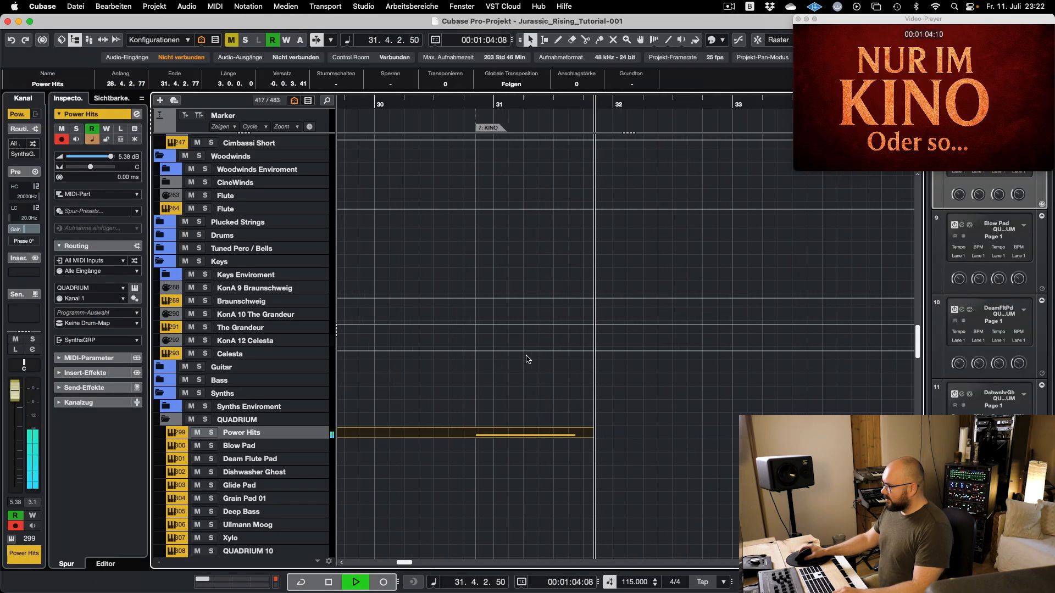
{"action": "scroll", "coordinate": [525, 360], "scroll_direction": "down", "scroll_amount": 10}
{"action": "left_click", "coordinate": [593, 386]}
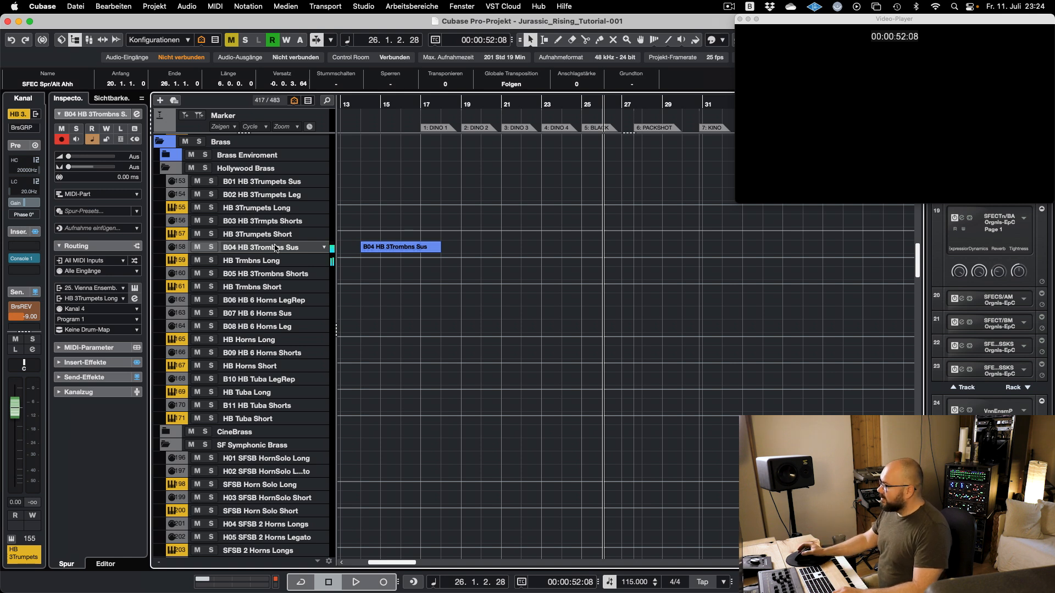
- Play a live line on the B04 HB 3Trombns Sus track along with the DINO 3 and DINO 4 sections
{"action": "key", "text": "space"}
{"action": "key", "text": "space"}
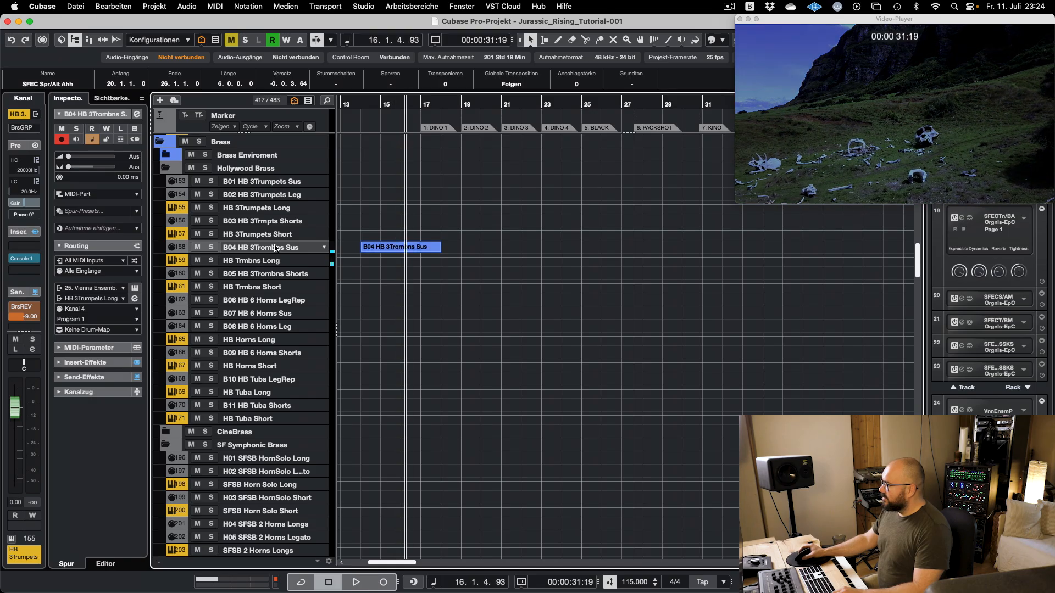
{"action": "key", "text": "KP_Add"}
{"action": "key", "text": "KP_Add"}
{"action": "key", "text": "KP_Add"}
{"action": "key", "text": "KP_Add"}
{"action": "key", "text": "KP_Add"}
{"action": "key", "text": "space"}
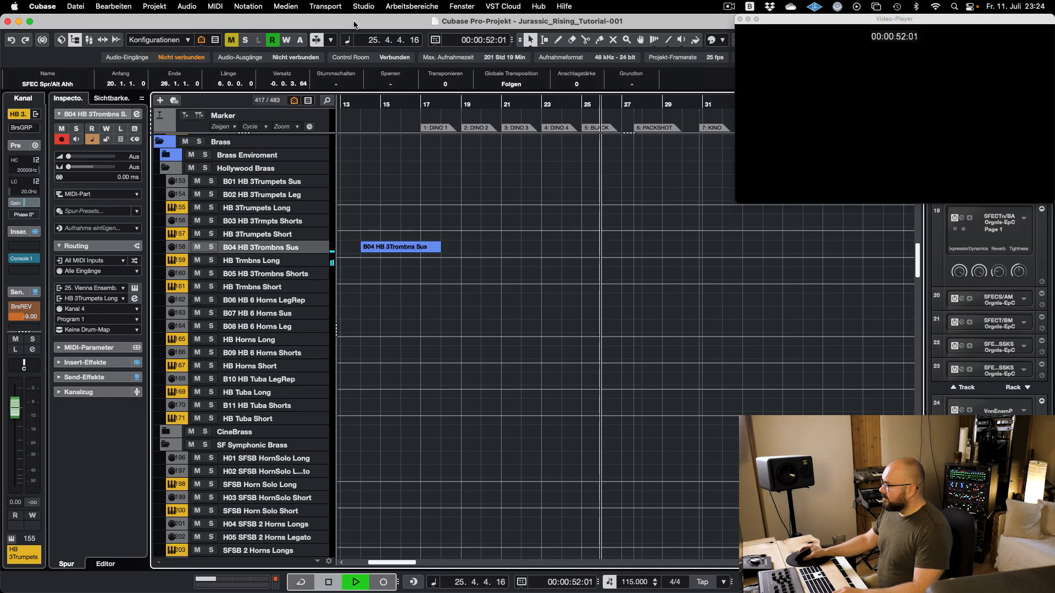
- Insert the performance on the B04 HB 3Trombns Sus track through retrospective MIDI recording from All MIDI Inputs
{"action": "left_click", "coordinate": [335, 7]}
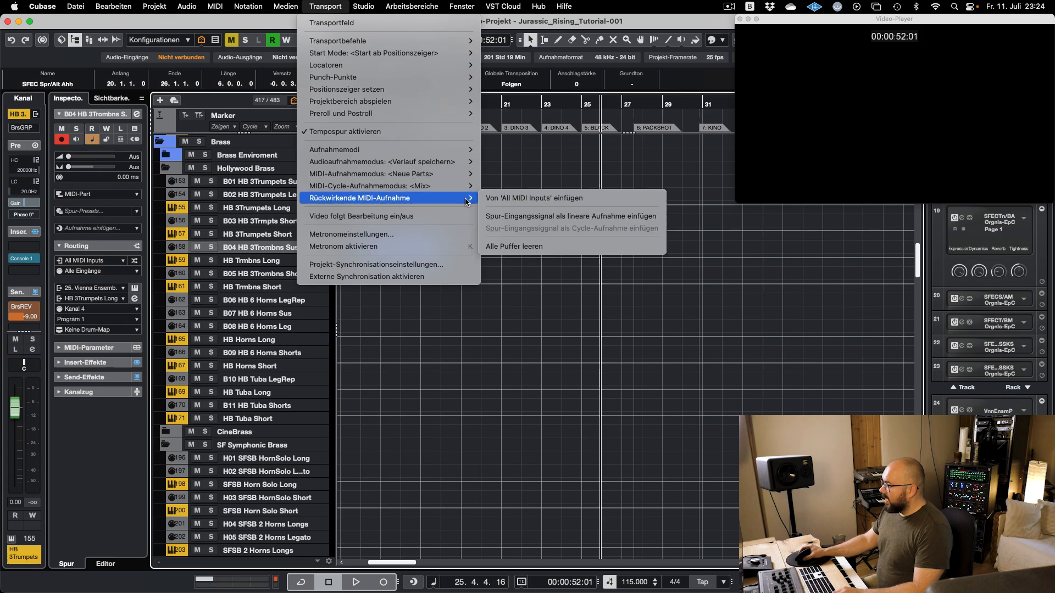
{"action": "left_click", "coordinate": [490, 196]}
- Record a B01 HB 3Trumpets Sus part from bar 21 to bar 26
{"action": "key", "text": "space"}
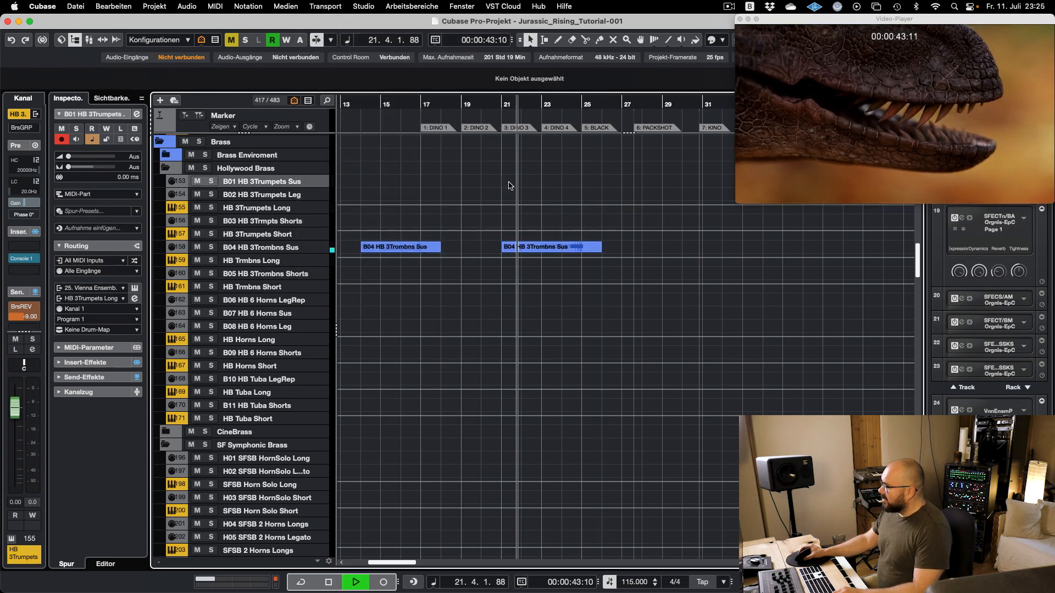
{"action": "key", "text": "KP_Multiply"}
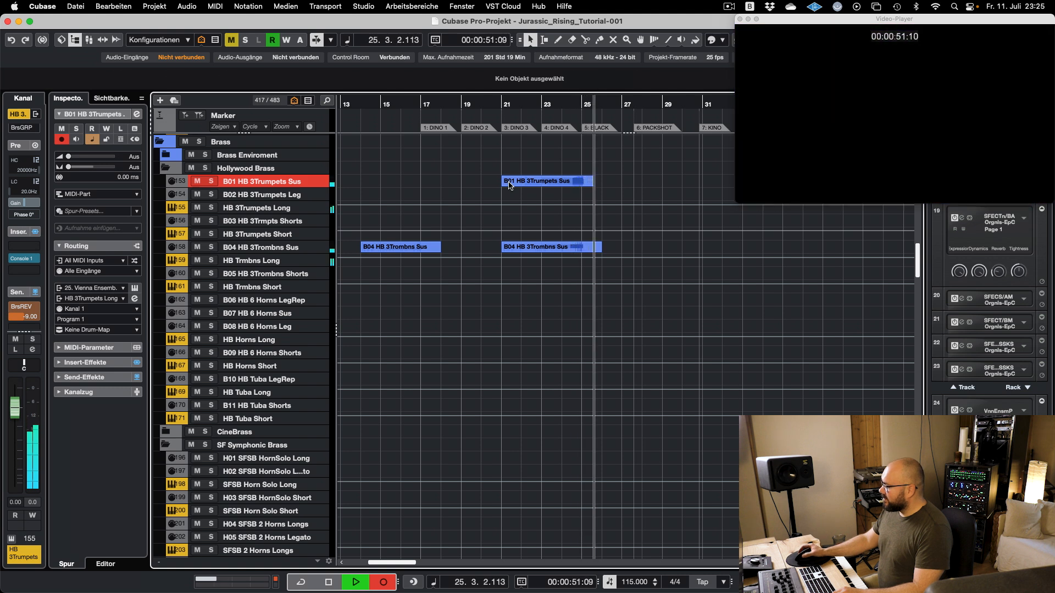
{"action": "key", "text": "KP_Multiply"}
{"action": "left_click", "coordinate": [639, 179]}
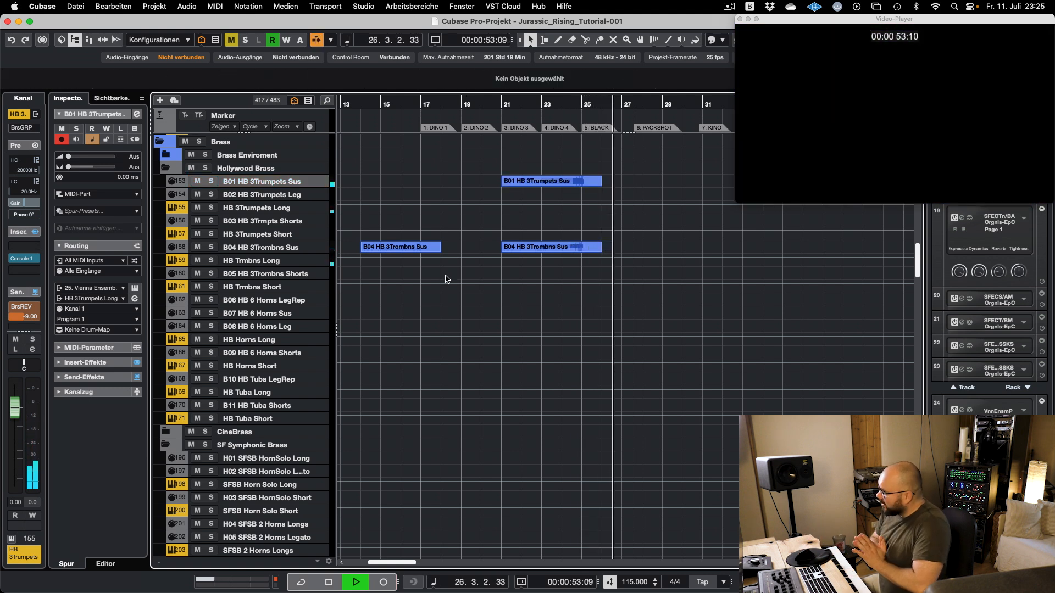
- Record a G07 SFSS Vlns1 Deco part from bar 21 to about bar 26
{"action": "scroll", "coordinate": [446, 278], "scroll_direction": "down", "scroll_amount": 10}
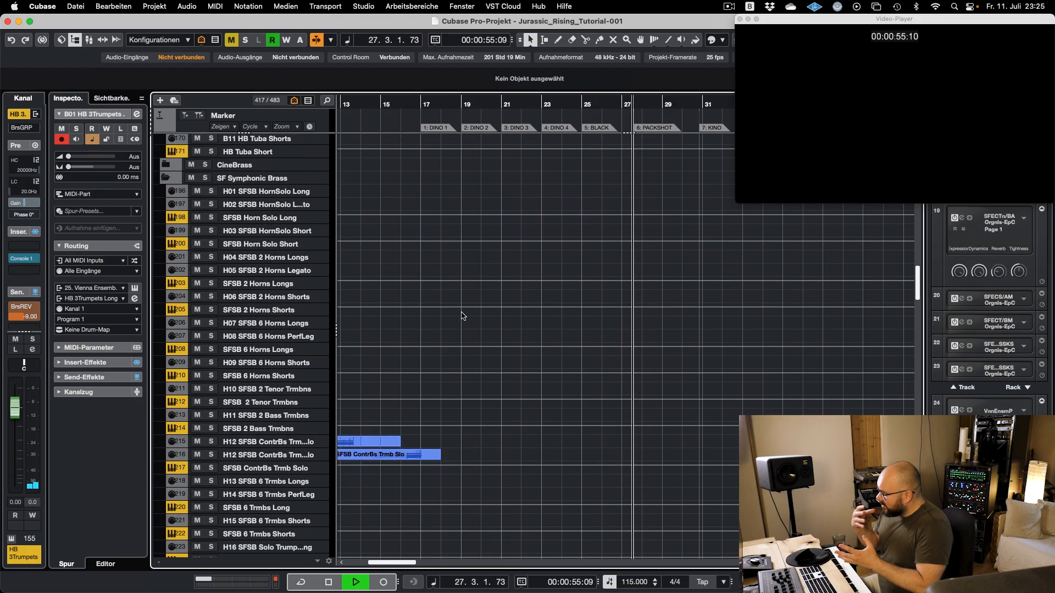
{"action": "scroll", "coordinate": [461, 316], "scroll_direction": "up", "scroll_amount": 20}
{"action": "left_click", "coordinate": [264, 305]}
{"action": "key", "text": "KP_3"}
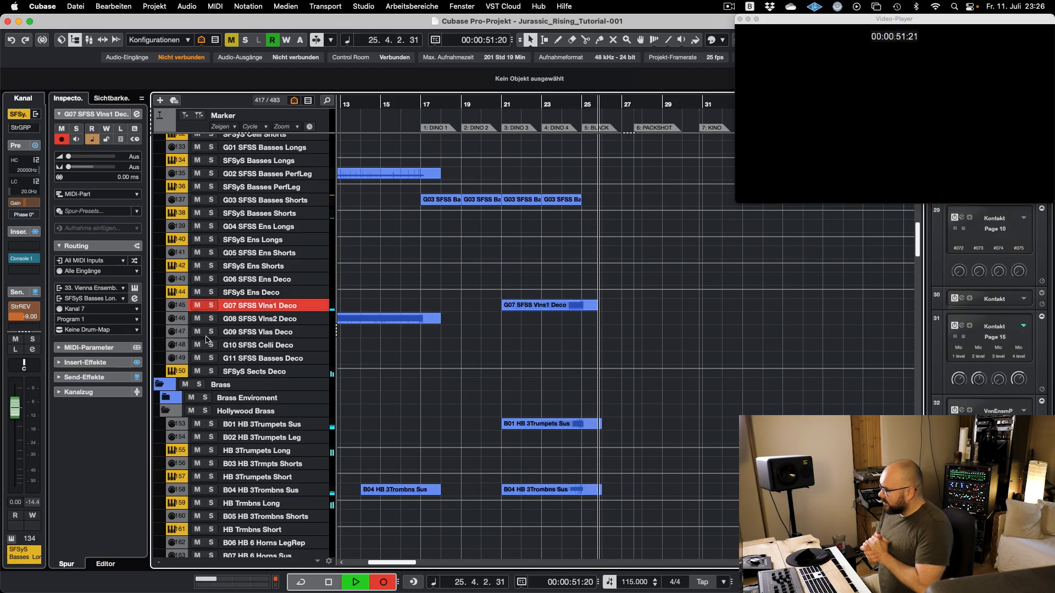
{"action": "key", "text": "space"}
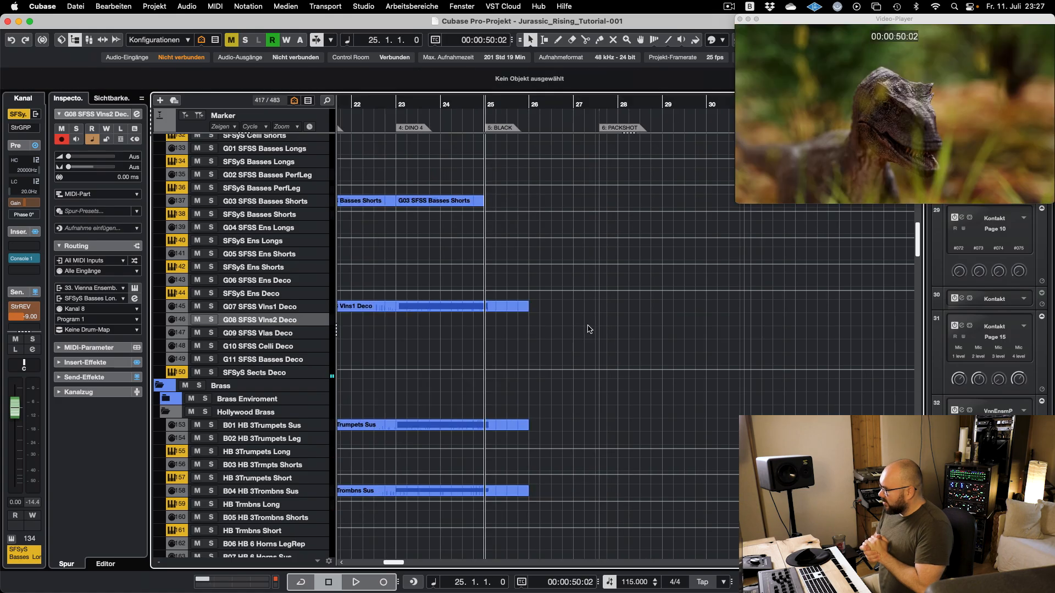
- Play back the passage from the BLACK marker into the PACKSHOT section
{"action": "key", "text": "shift+b"}
{"action": "key", "text": "space"}
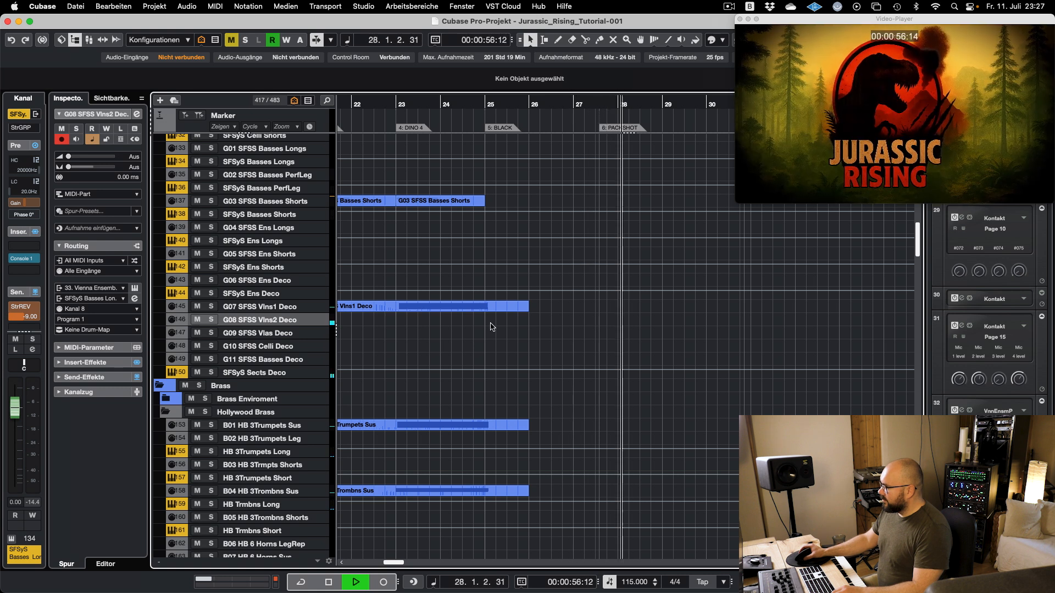
{"action": "key", "text": "space"}
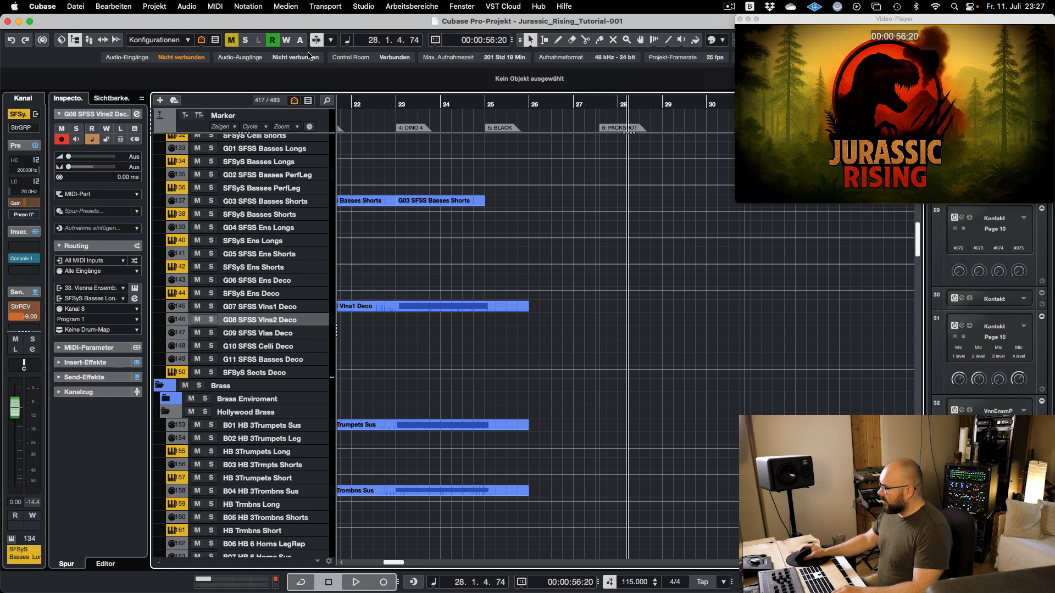
- Insert the just-played G08 SFSS Vlns2 Deco performance from bar 23 to 28 using retrospective MIDI recording from All MIDI Inputs
{"action": "left_click", "coordinate": [306, 6]}
{"action": "mouse_move", "coordinate": [411, 199]}
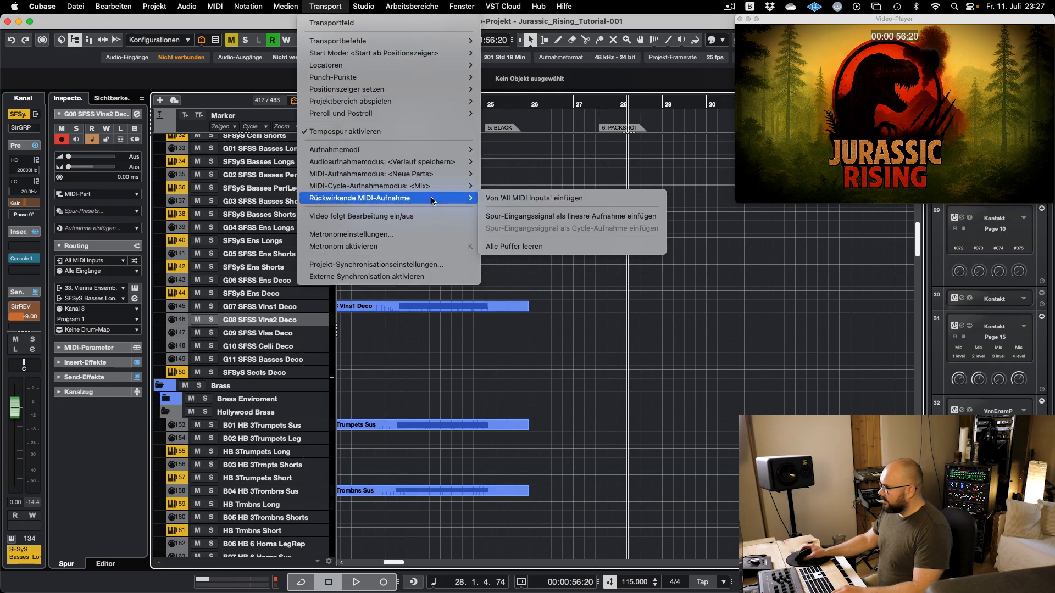
{"action": "left_click", "coordinate": [499, 197]}
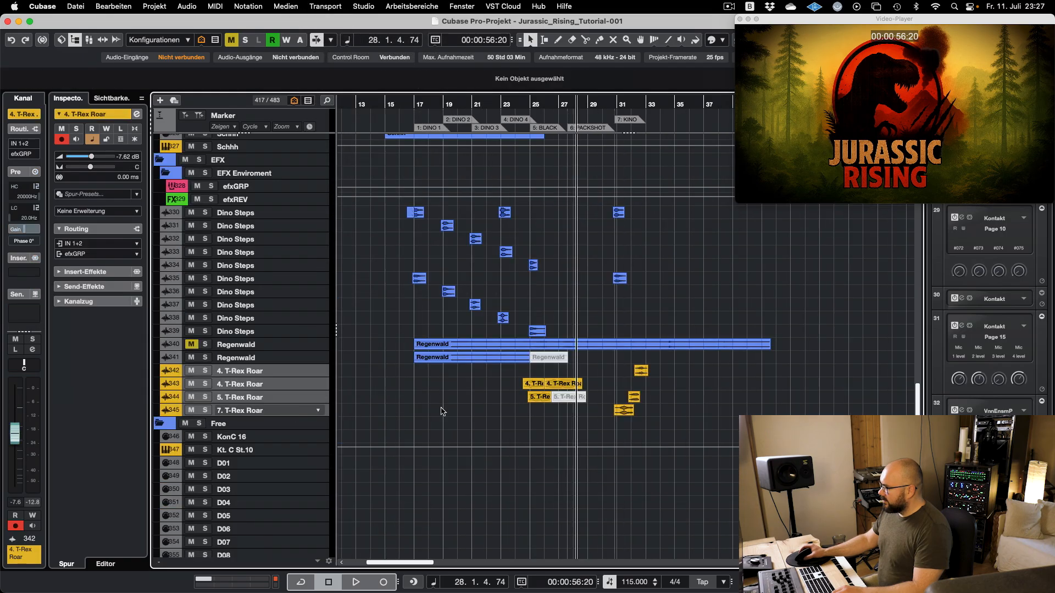
- Add a stereo group track named REX to the four selected T-Rex Roar channels in the MixConsole, with its output routed to efxGRP
{"action": "key", "text": "F3"}
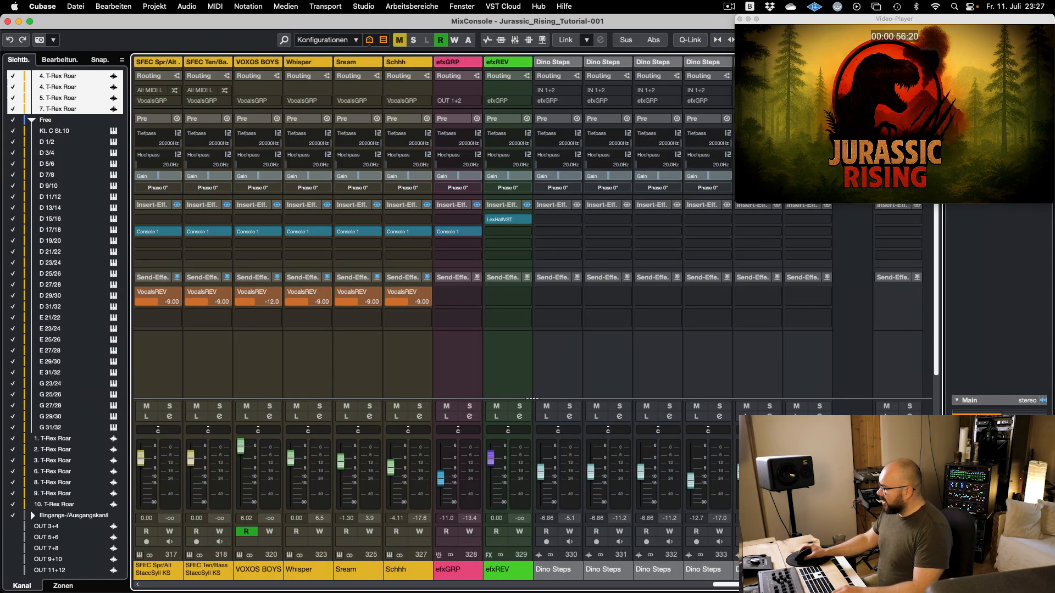
{"action": "scroll", "coordinate": [611, 391], "scroll_direction": "right", "scroll_amount": 12}
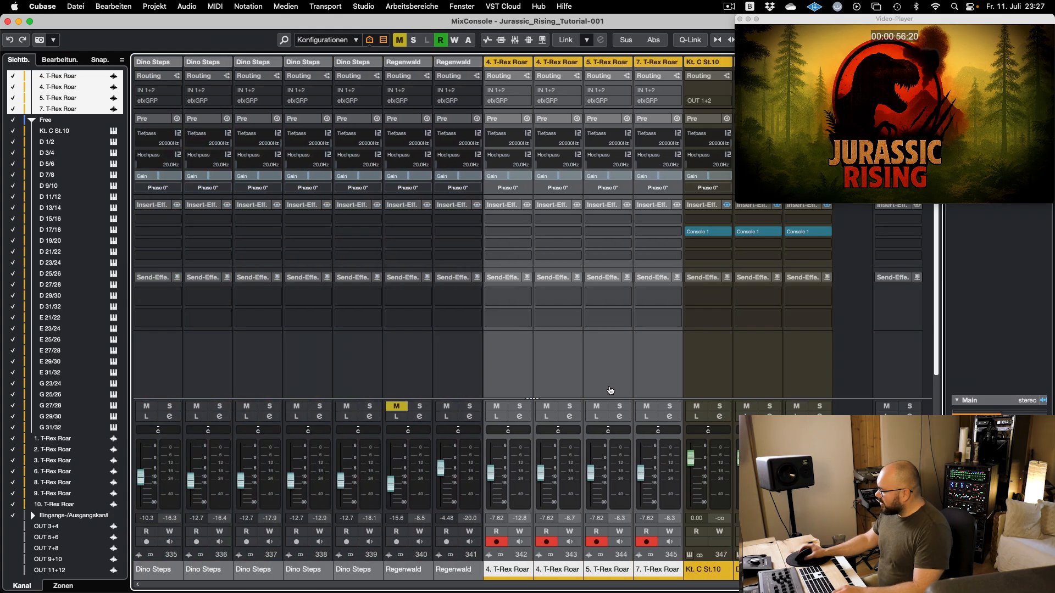
{"action": "right_click", "coordinate": [517, 372]}
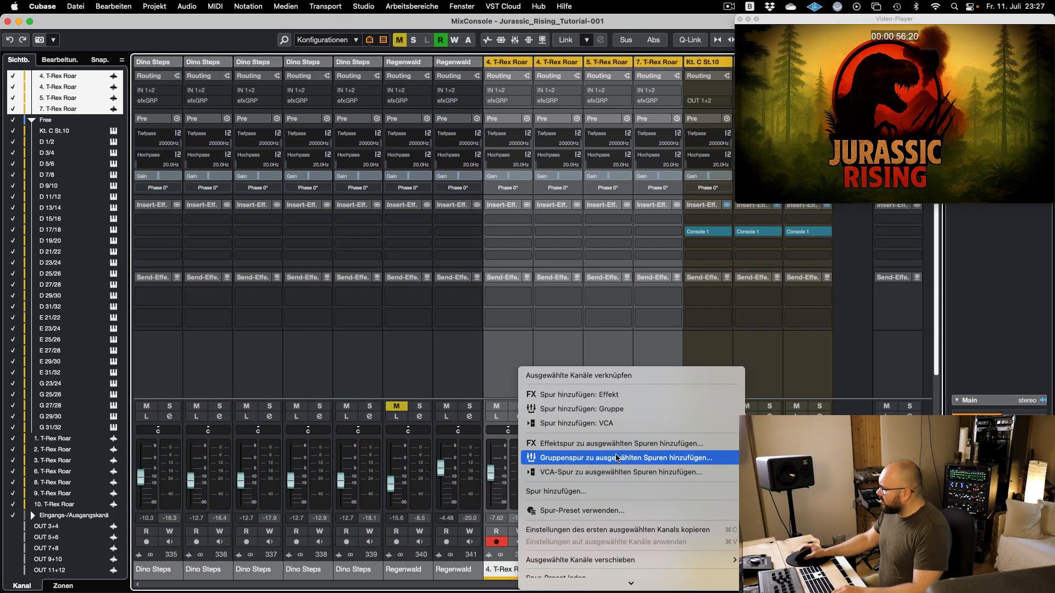
{"action": "left_click", "coordinate": [639, 459]}
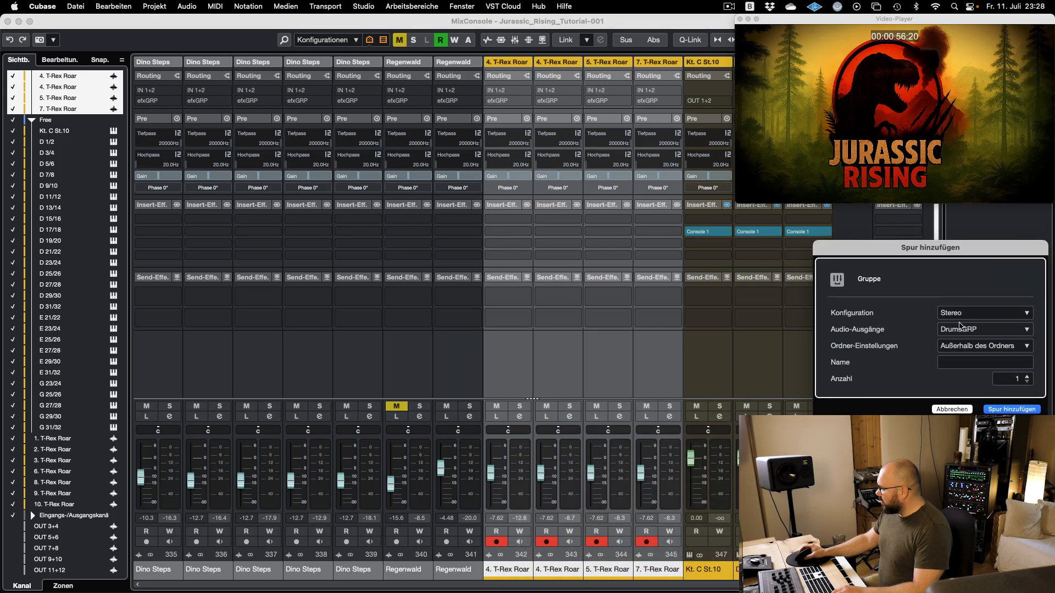
{"action": "left_click", "coordinate": [959, 326]}
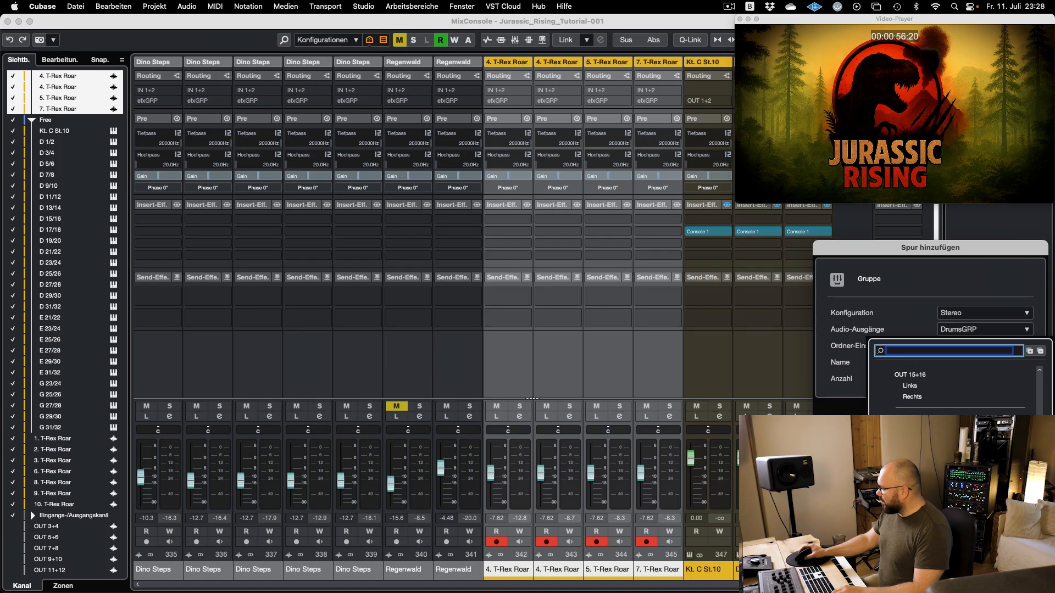
{"action": "left_click", "coordinate": [910, 474]}
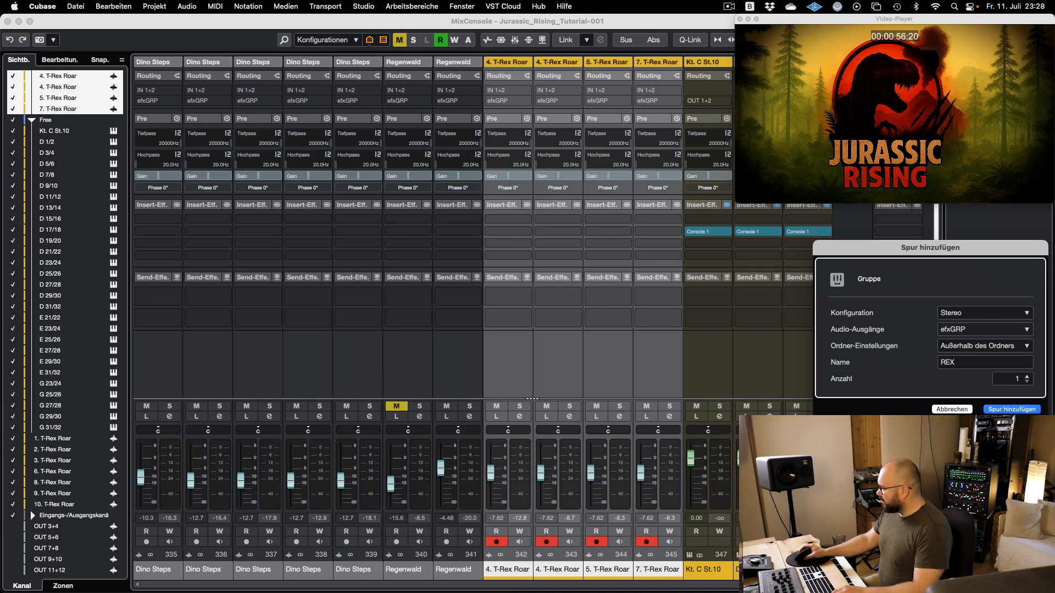
{"action": "left_click", "coordinate": [1012, 409]}
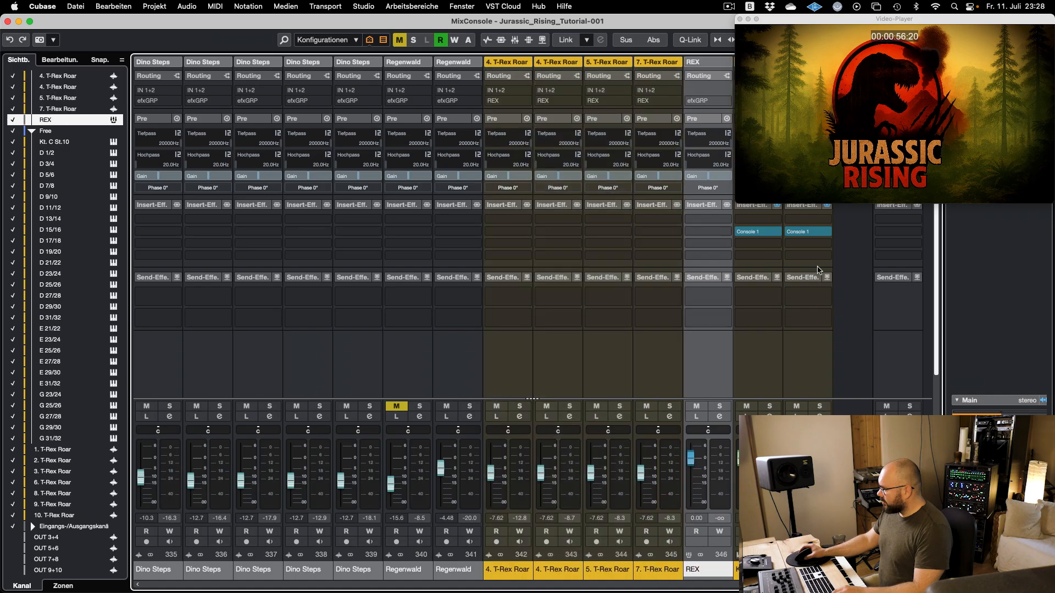
- Add an efxREV send of about -10.5 dB to the REX group and raise its fader to 4.49 dB during playback
{"action": "left_click", "coordinate": [707, 293]}
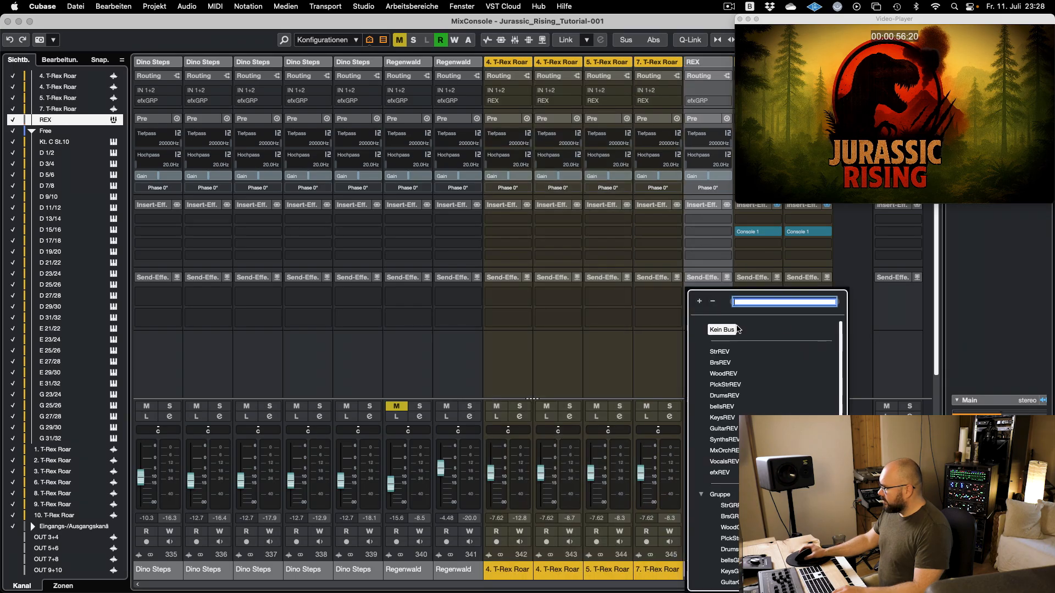
{"action": "left_click", "coordinate": [720, 472]}
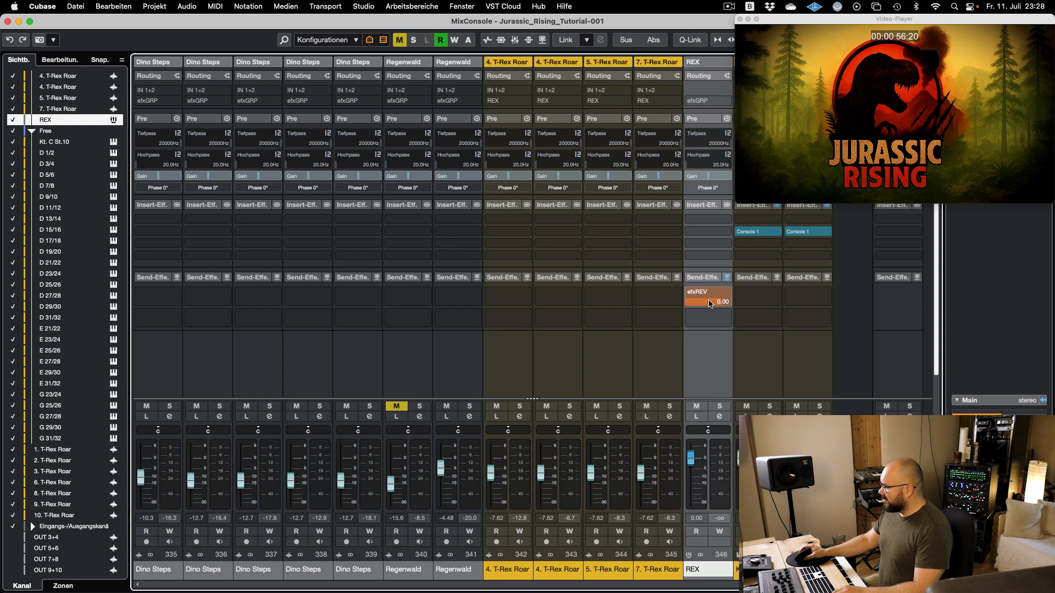
{"action": "left_click_drag", "start_coordinate": [685, 302], "coordinate": [683, 302]}
{"action": "key", "text": "space"}
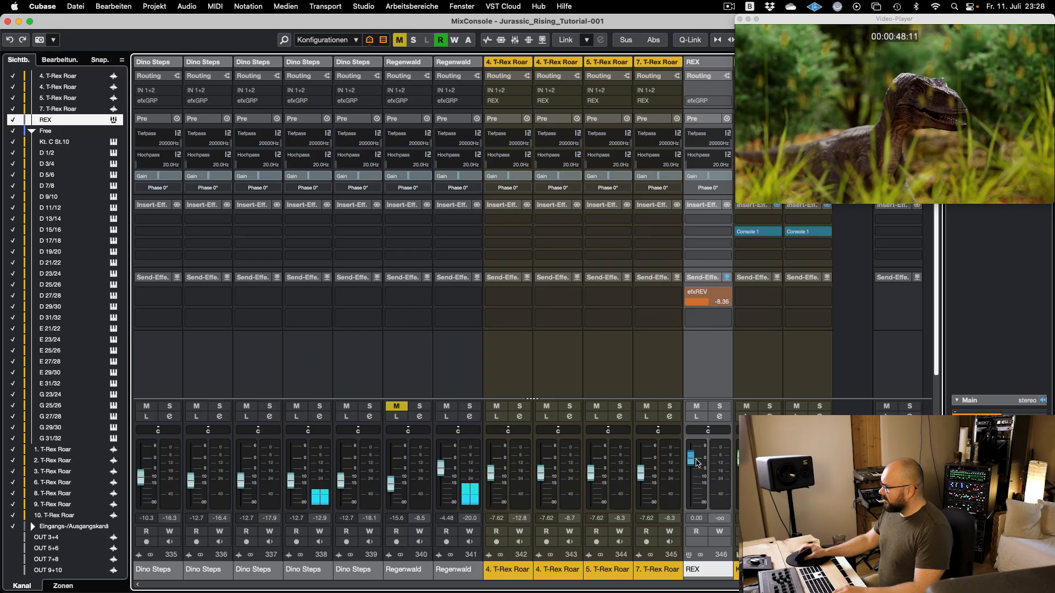
{"action": "left_click_drag", "start_coordinate": [696, 459], "coordinate": [694, 453]}
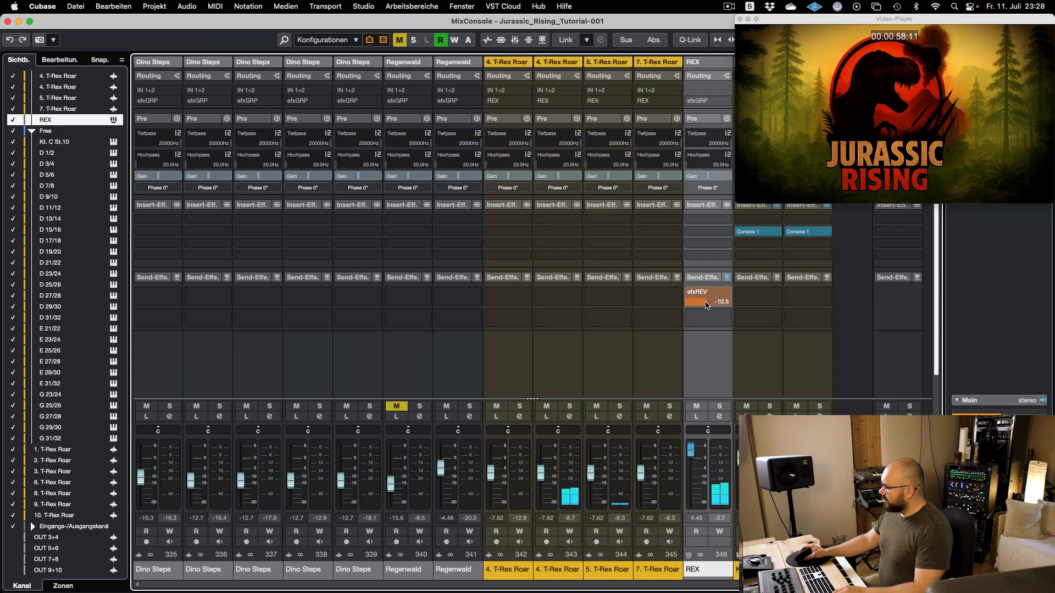
- Insert FabFilter Pro-Q 3 in the REX group's first insert slot
{"action": "left_click", "coordinate": [709, 223]}
{"action": "type", "text": "q"}
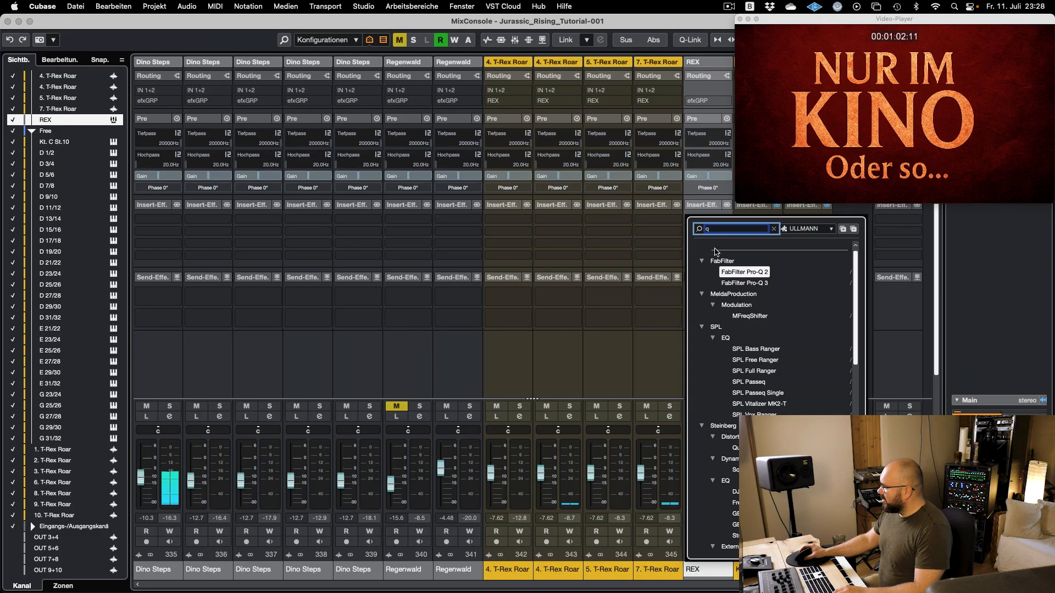
{"action": "left_click", "coordinate": [737, 284]}
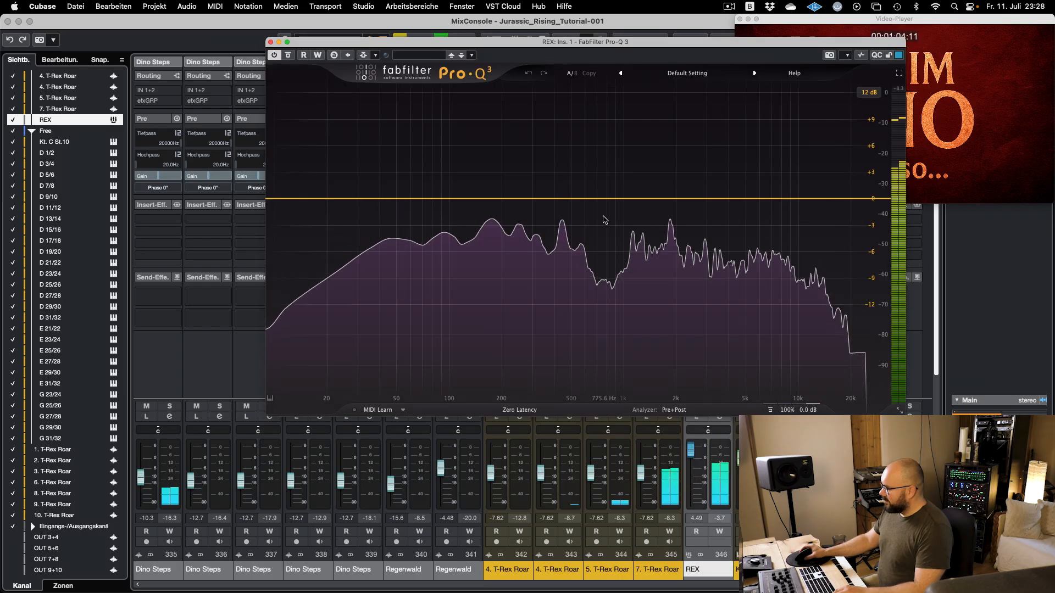
- Shape the REX EQ with a low cut, a slight dip near 285 Hz and a wide 3 dB boost around 19.6 kHz
{"action": "left_click", "coordinate": [279, 199]}
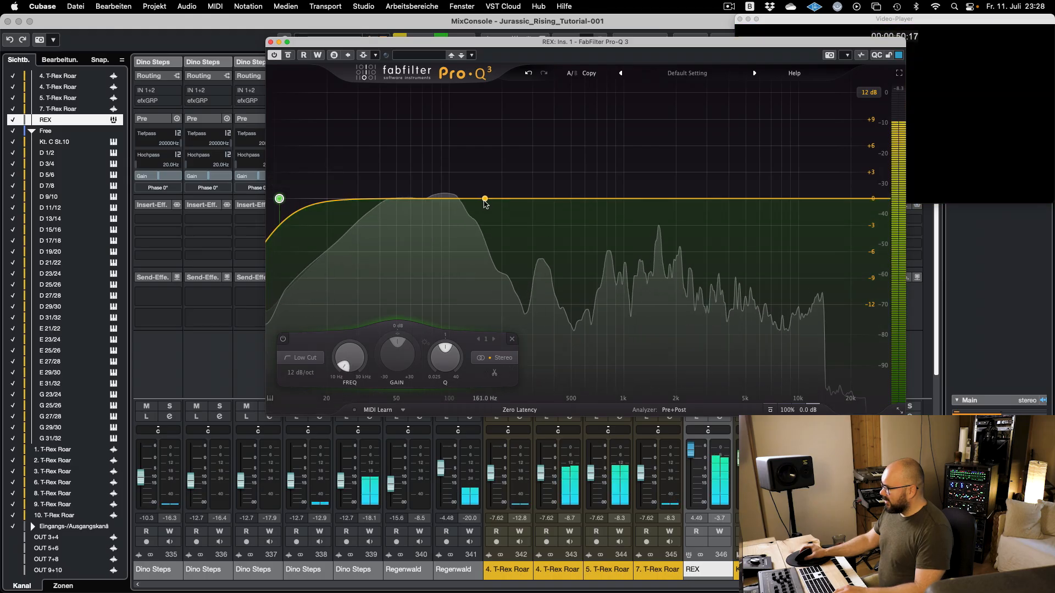
{"action": "left_click_drag", "start_coordinate": [501, 199], "coordinate": [529, 211]}
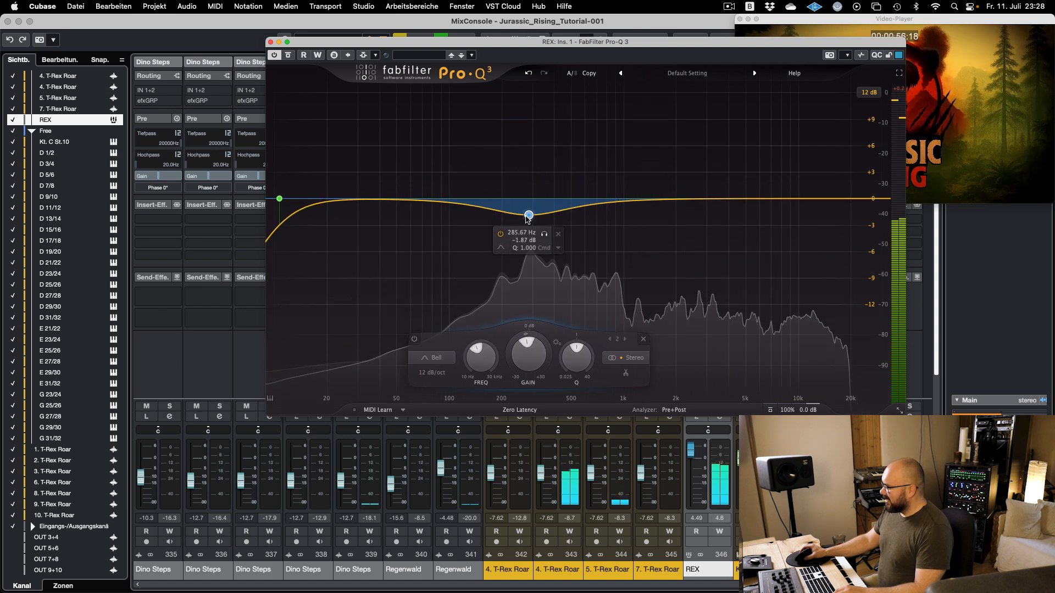
{"action": "left_click_drag", "start_coordinate": [640, 198], "coordinate": [849, 166]}
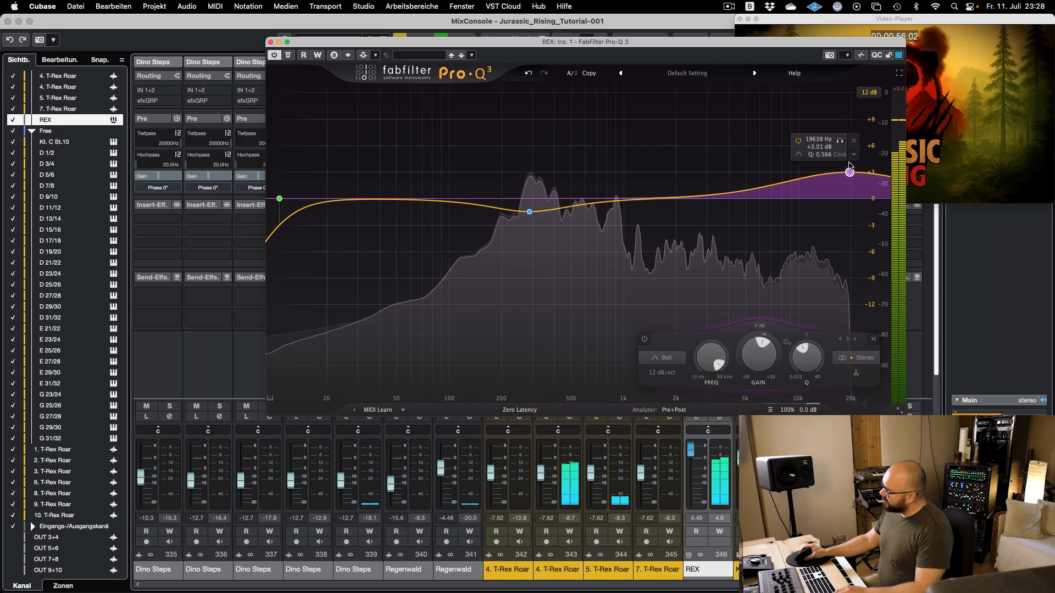
{"action": "left_click", "coordinate": [270, 42]}
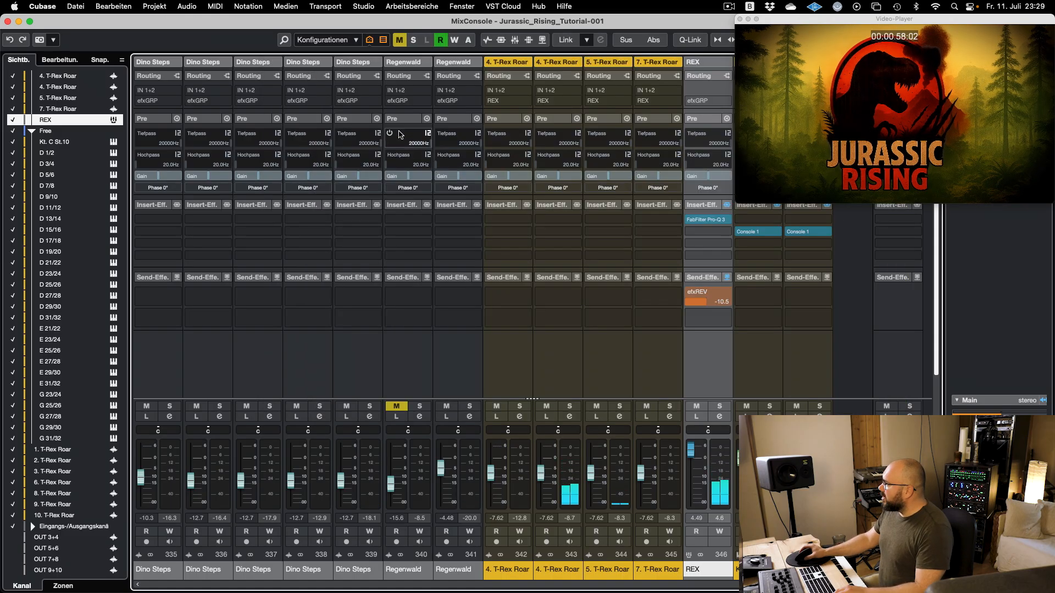
{"action": "key", "text": "F3"}
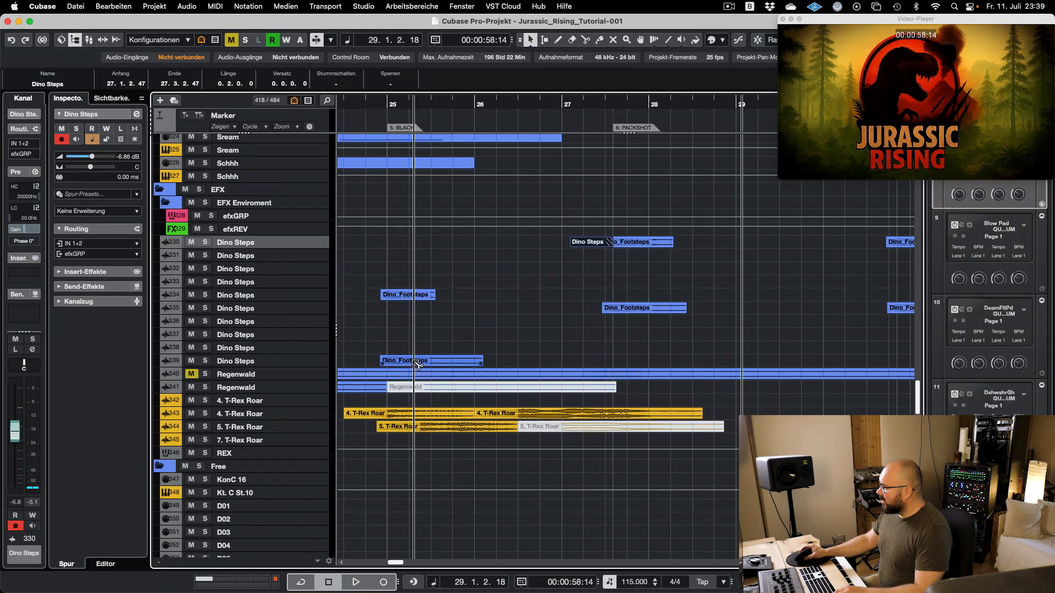
- Copy the Dino_Footsteps event at the BLACK marker to just before the PACKSHOT marker on the same Dino Steps track
{"action": "left_click_drag", "start_coordinate": [416, 364], "coordinate": [618, 363]}
{"action": "scroll", "coordinate": [618, 363], "scroll_direction": "up", "scroll_amount": 5}
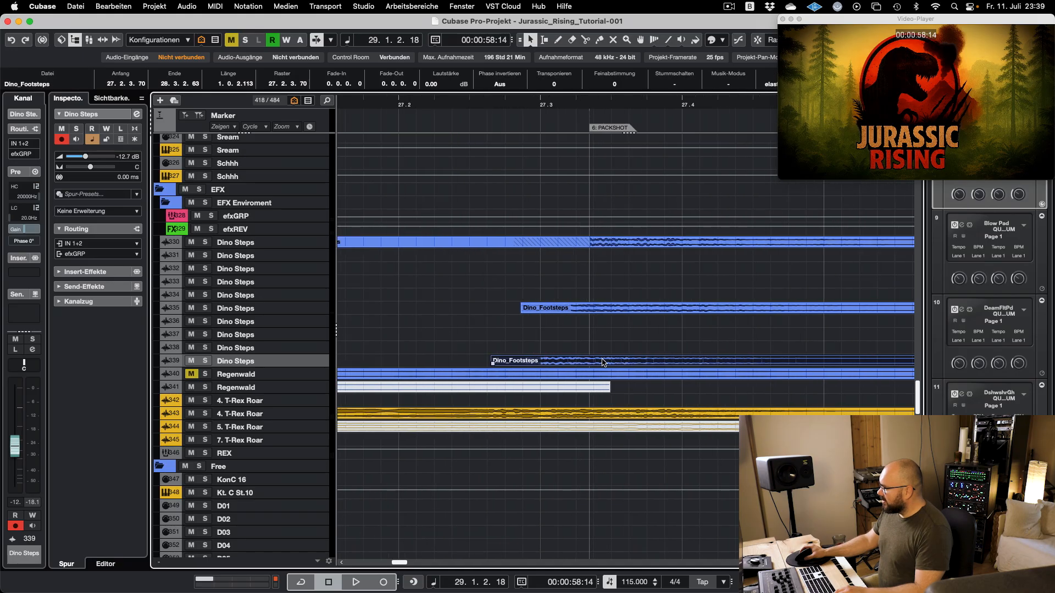
{"action": "right_click", "coordinate": [312, 326]}
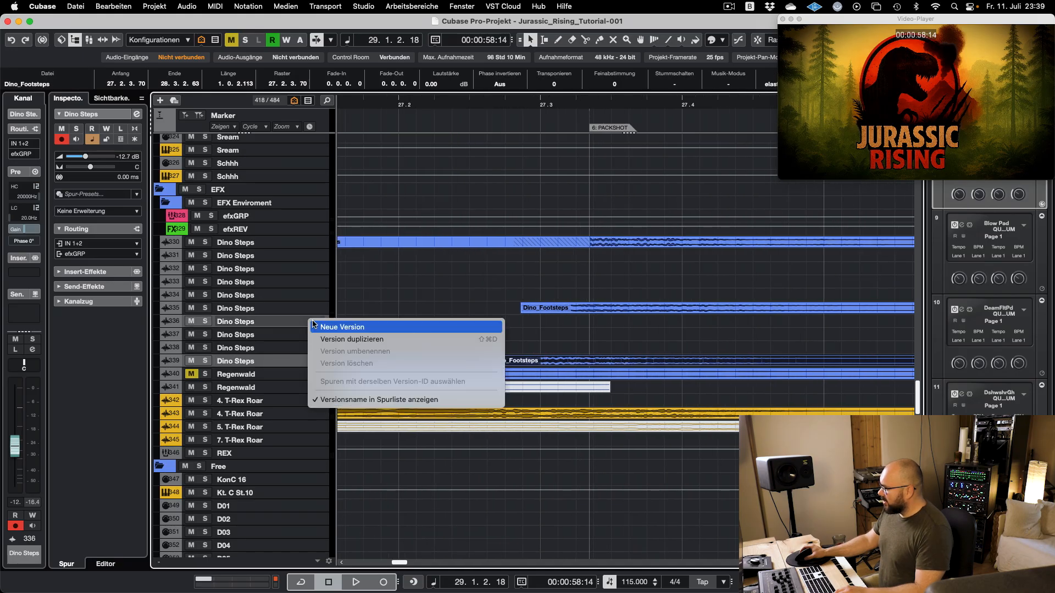
{"action": "key", "text": "Escape"}
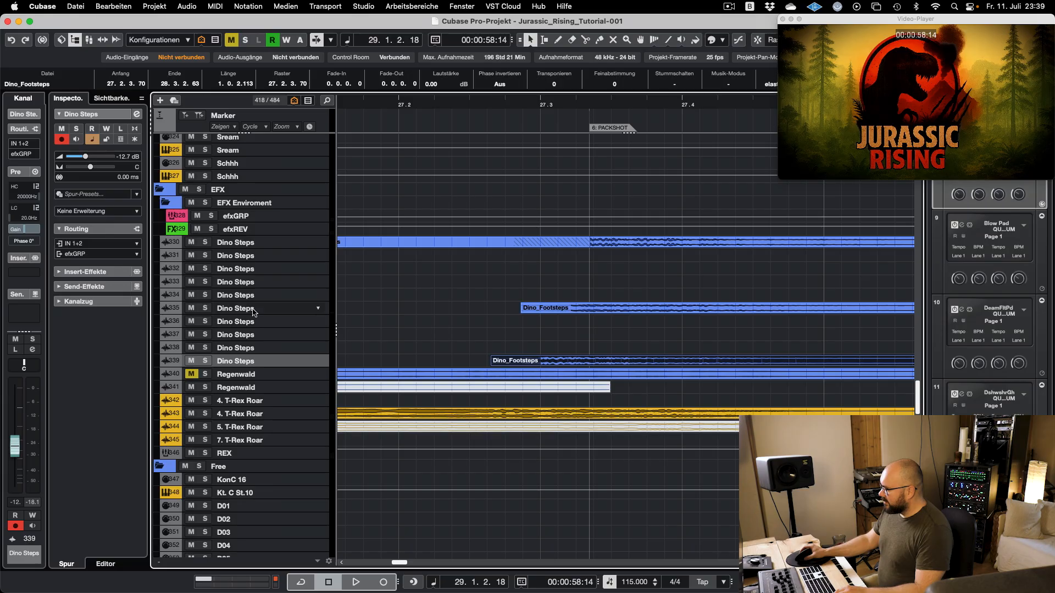
- Enlarge the two Dino Steps tracks and shift the copied footstep slightly later to line up with the footstep above it
{"action": "left_click_drag", "start_coordinate": [262, 313], "coordinate": [262, 331]}
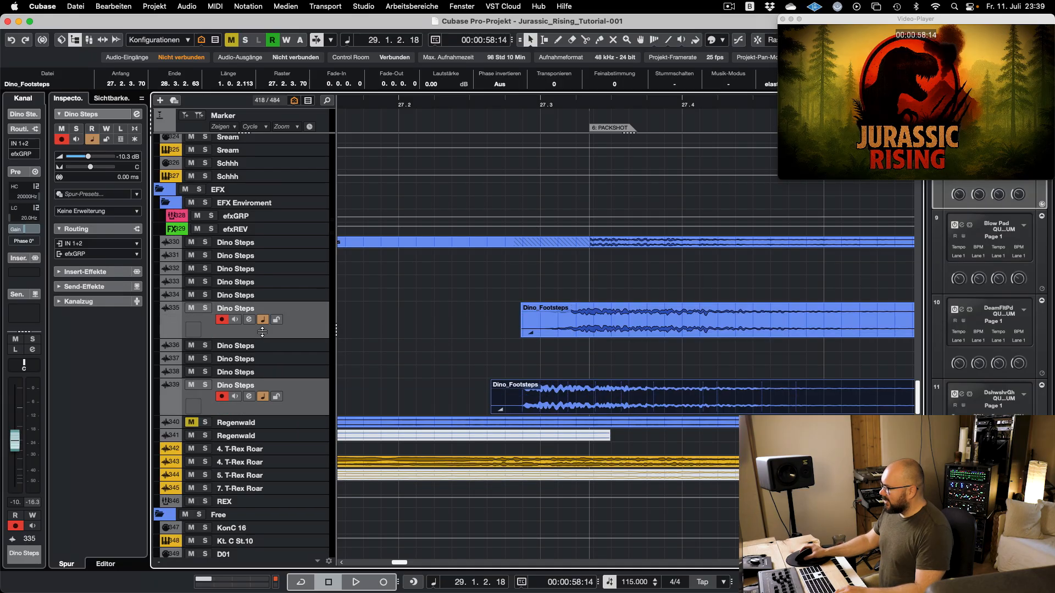
{"action": "left_click_drag", "start_coordinate": [584, 385], "coordinate": [624, 390]}
{"action": "scroll", "coordinate": [619, 387], "scroll_direction": "down", "scroll_amount": 5}
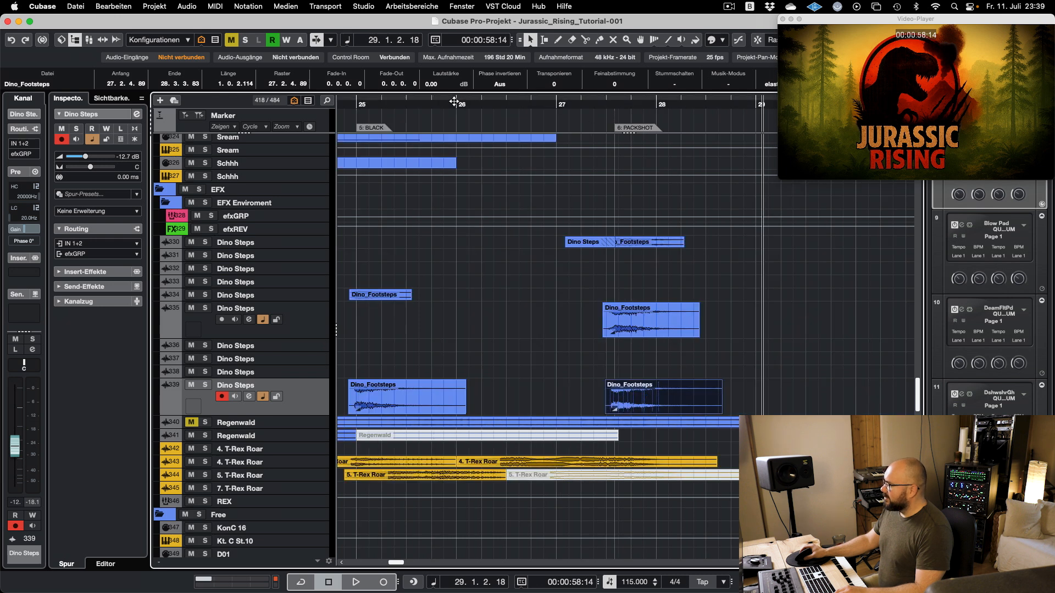
- Play back from just before bar 26 to check the layered footsteps at the PACKSHOT marker
{"action": "left_click", "coordinate": [434, 102]}
{"action": "key", "text": "space"}
{"action": "left_click", "coordinate": [545, 285]}
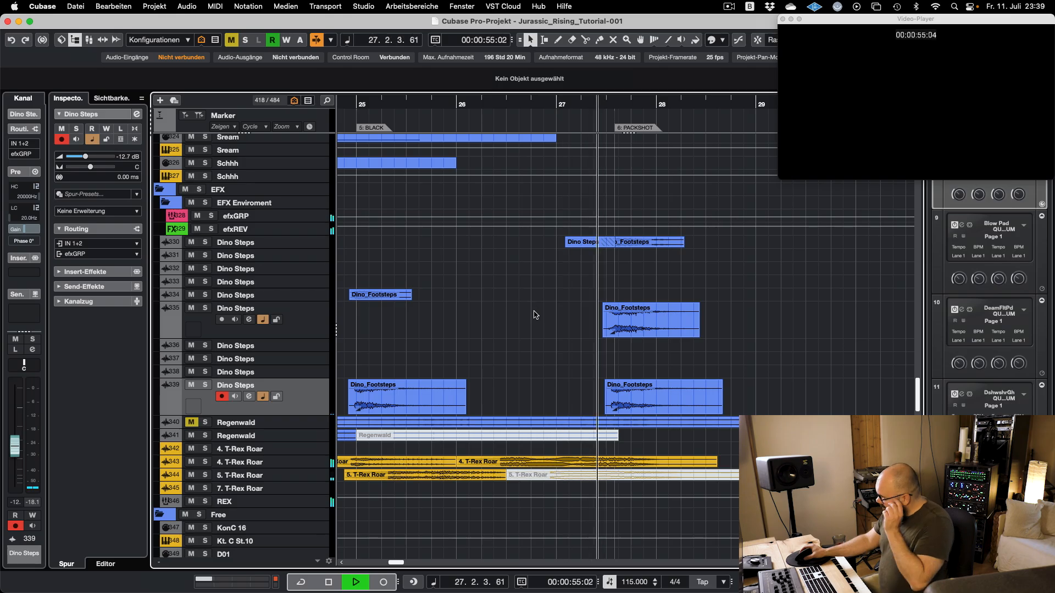
- Record B04 HB 3Trombns Sus parts across the PACKSHOT section, replacing the bar 26 to 31 take with a new one ending at bar 32
{"action": "scroll", "coordinate": [550, 316], "scroll_direction": "down", "scroll_amount": 3}
{"action": "scroll", "coordinate": [550, 317], "scroll_direction": "down", "scroll_amount": 2}
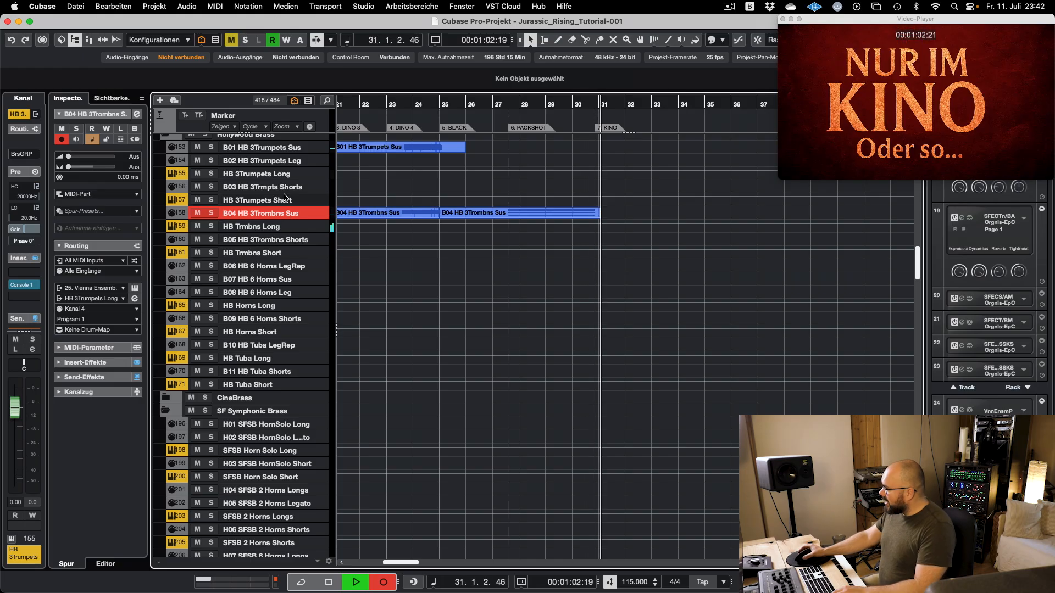
{"action": "key", "text": "space"}
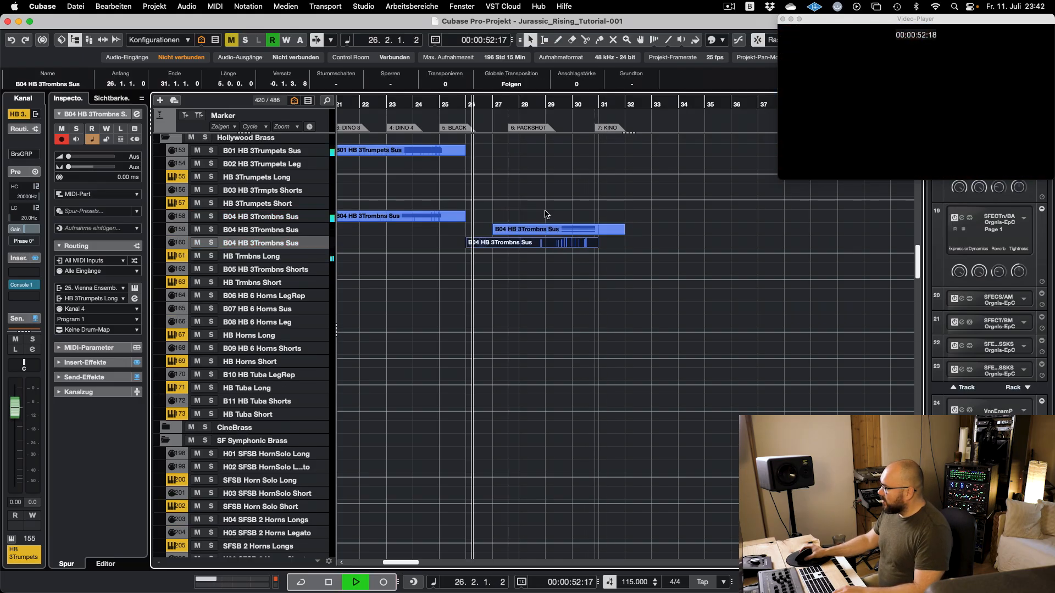
{"action": "key", "text": "Delete"}
{"action": "key", "text": "KP_Multiply"}
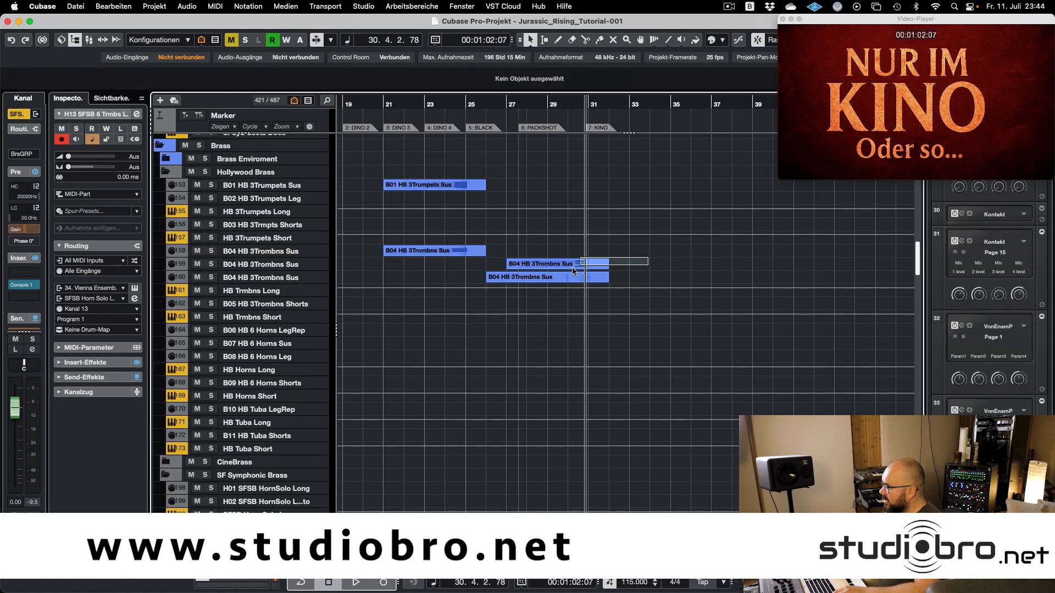
- Copy the two overlapping B04 HB 3Trombns Sus parts in the PACKSHOT section to the H13 SFSB 6 Trmbs Longs tracks
{"action": "left_click", "coordinate": [558, 268]}
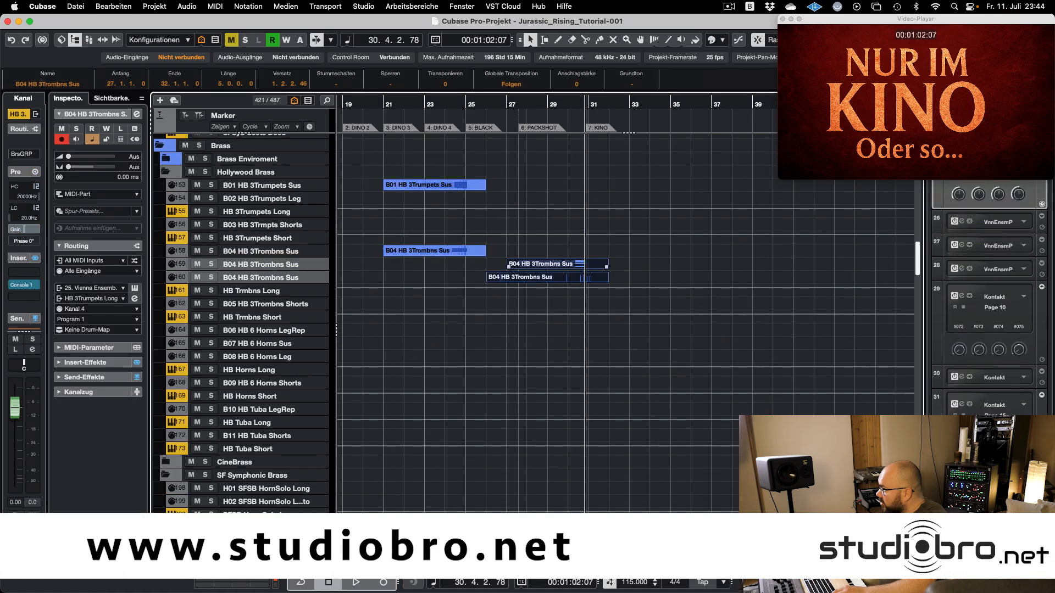
{"action": "scroll", "coordinate": [516, 324], "scroll_direction": "down", "scroll_amount": 8}
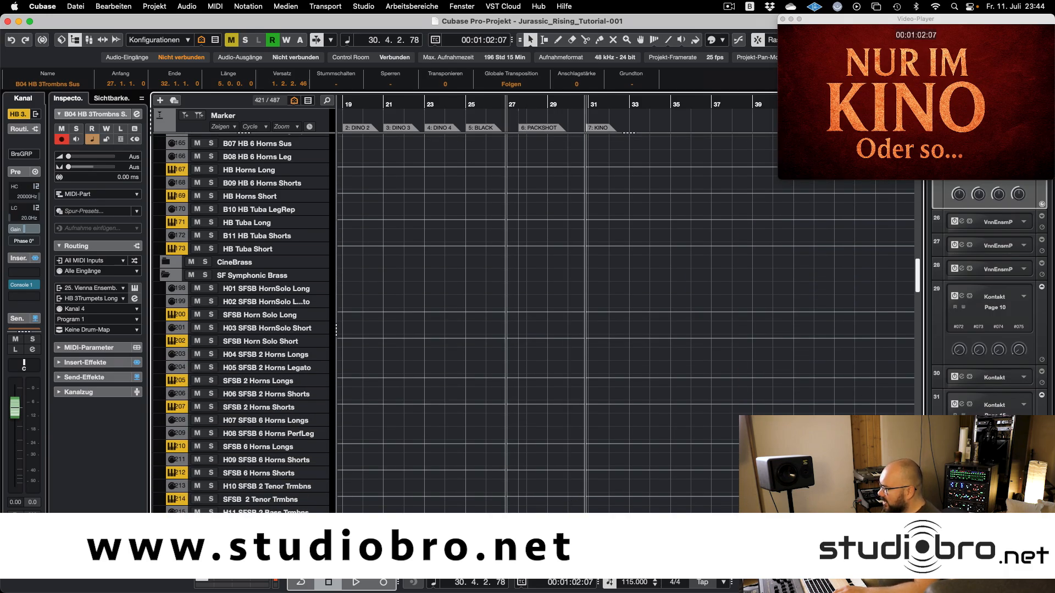
{"action": "scroll", "coordinate": [576, 512], "scroll_direction": "down", "scroll_amount": 6}
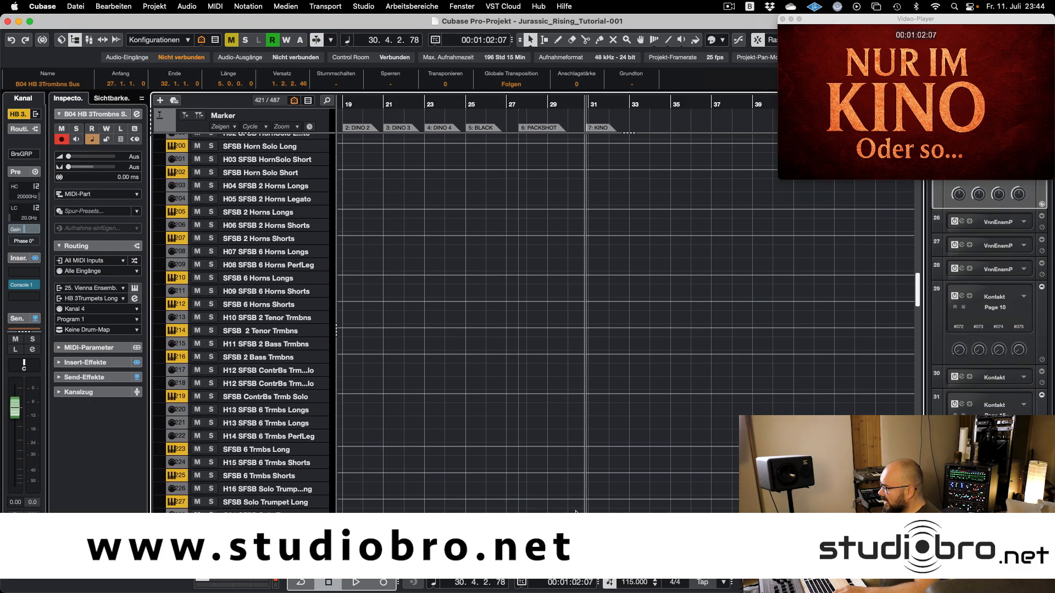
{"action": "left_click_drag", "start_coordinate": [576, 438], "coordinate": [577, 427]}
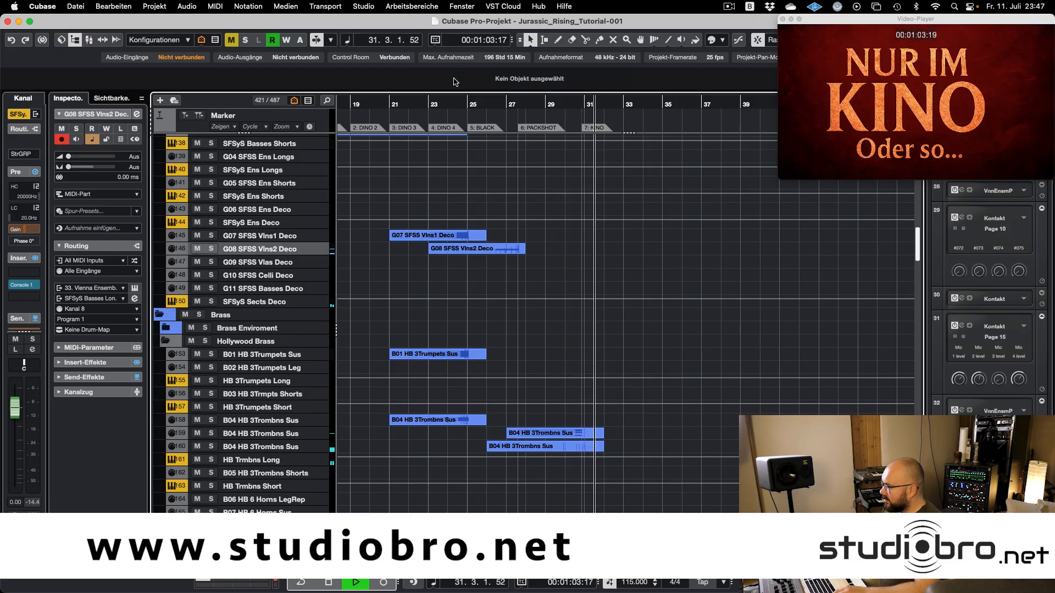
- Insert the G08 SFSS Vlns2 Deco performance from bar 27 to 32 through retrospective MIDI recording and select the G07 SFSS Vlns1 Deco track
{"action": "left_click", "coordinate": [318, 6]}
{"action": "mouse_move", "coordinate": [414, 199]}
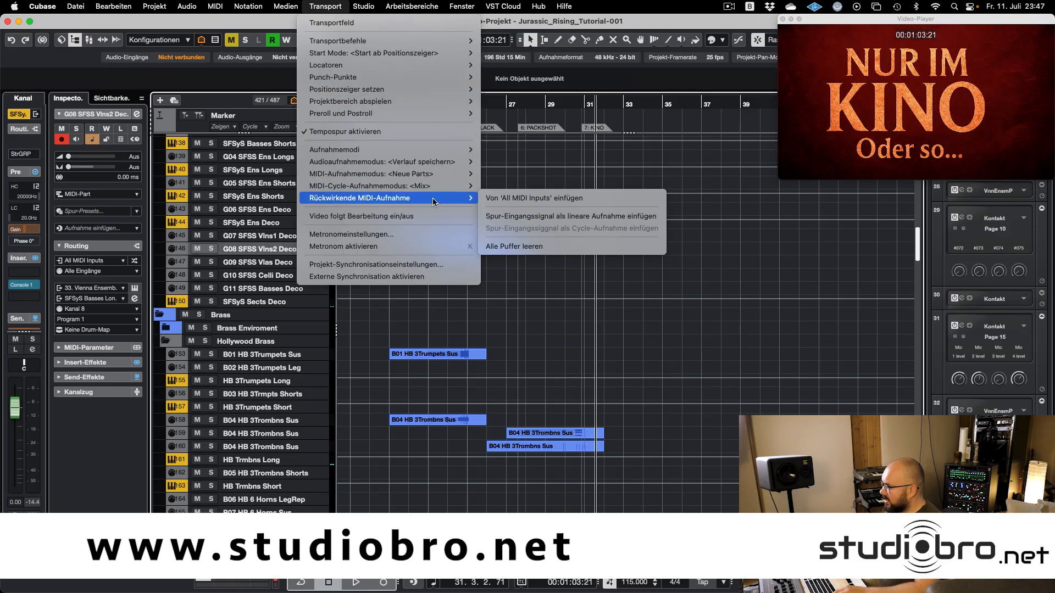
{"action": "left_click", "coordinate": [490, 199]}
{"action": "left_click", "coordinate": [284, 241]}
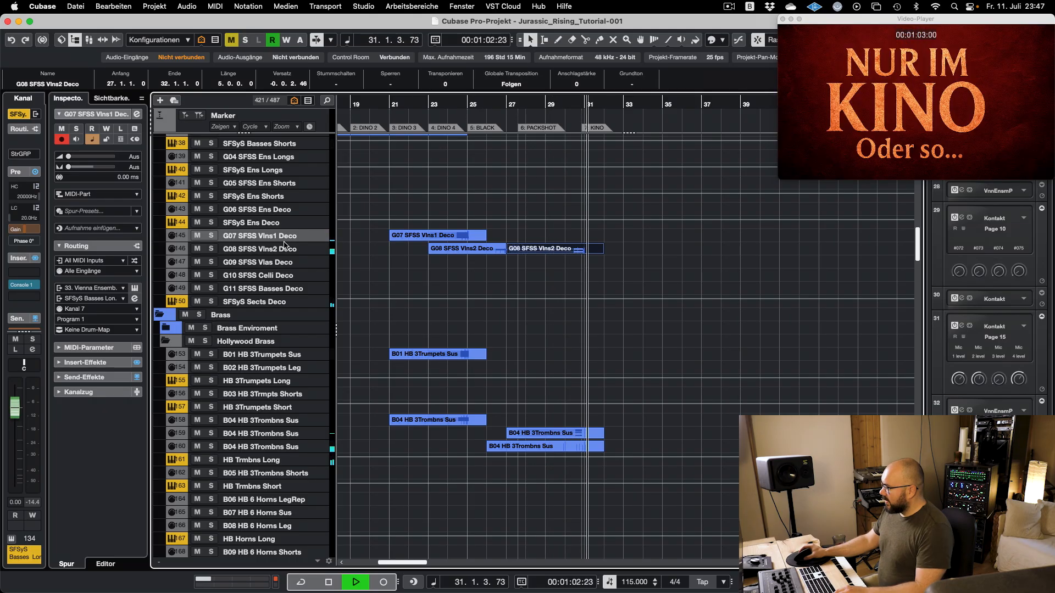
- Insert the performance on the G07 SFSS Vlns1 Deco track through retrospective MIDI recording
{"action": "key", "text": "space"}
{"action": "left_click", "coordinate": [325, 6]}
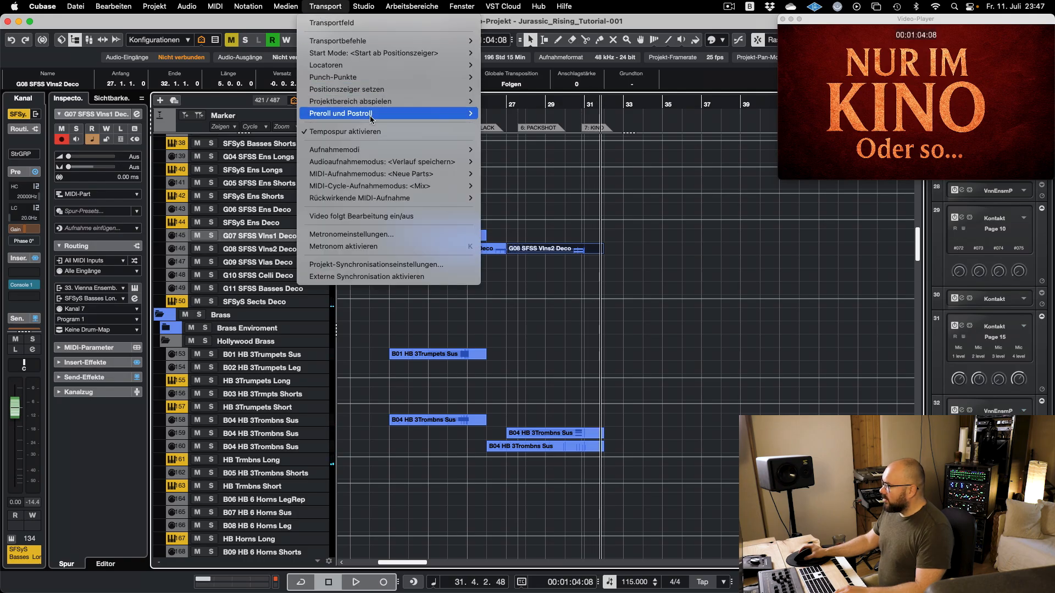
{"action": "mouse_move", "coordinate": [476, 199]}
{"action": "left_click", "coordinate": [527, 197]}
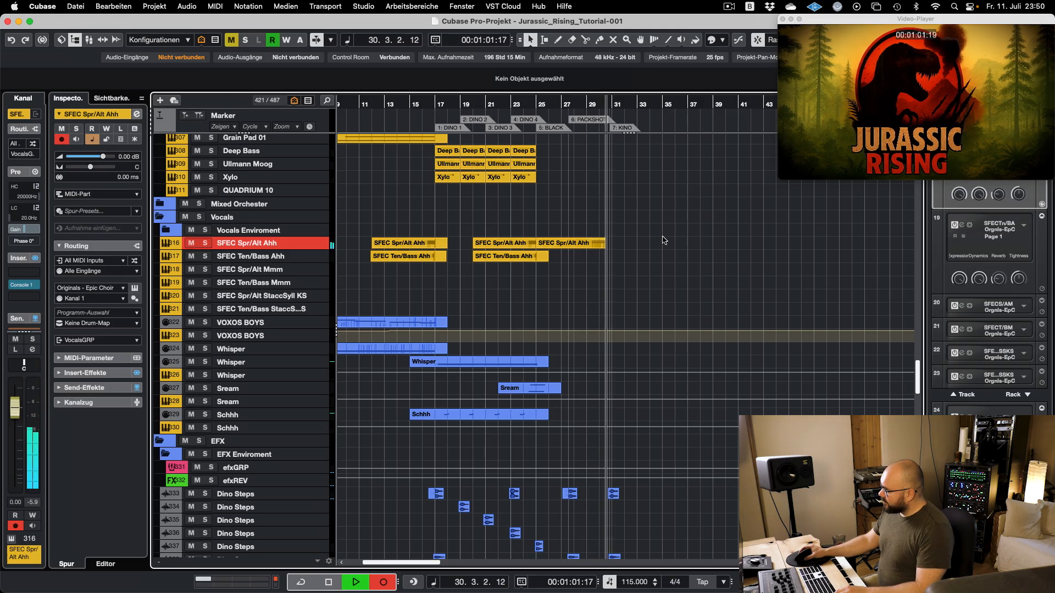
- Finish recording the SFEC Spr/Alt Ahh part from bar 25 to 32 and copy it to the SFEC Ten/Bass Ahh track
{"action": "key", "text": "space"}
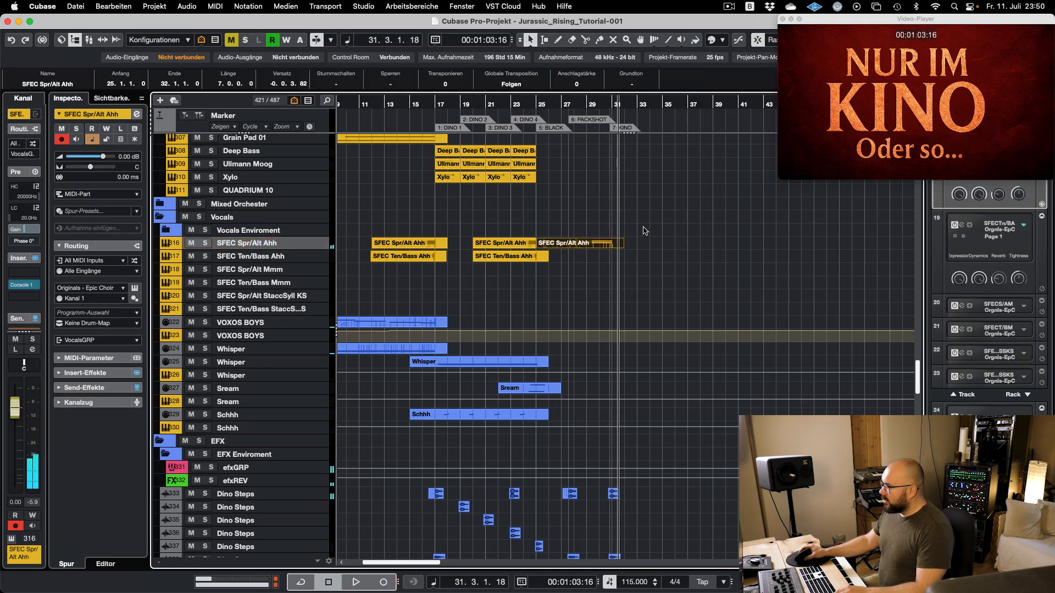
{"action": "left_click_drag", "start_coordinate": [569, 249], "coordinate": [568, 261]}
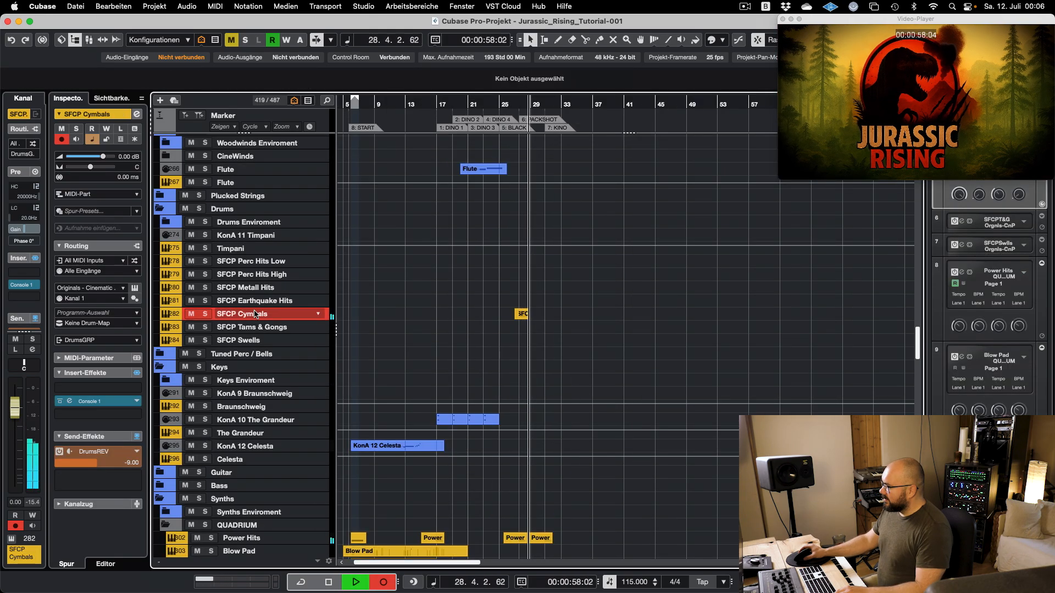
- Finish recording the SFCP Cymbals part from bar 27 to 30 and move it one bar earlier to start at bar 26
{"action": "key", "text": "space"}
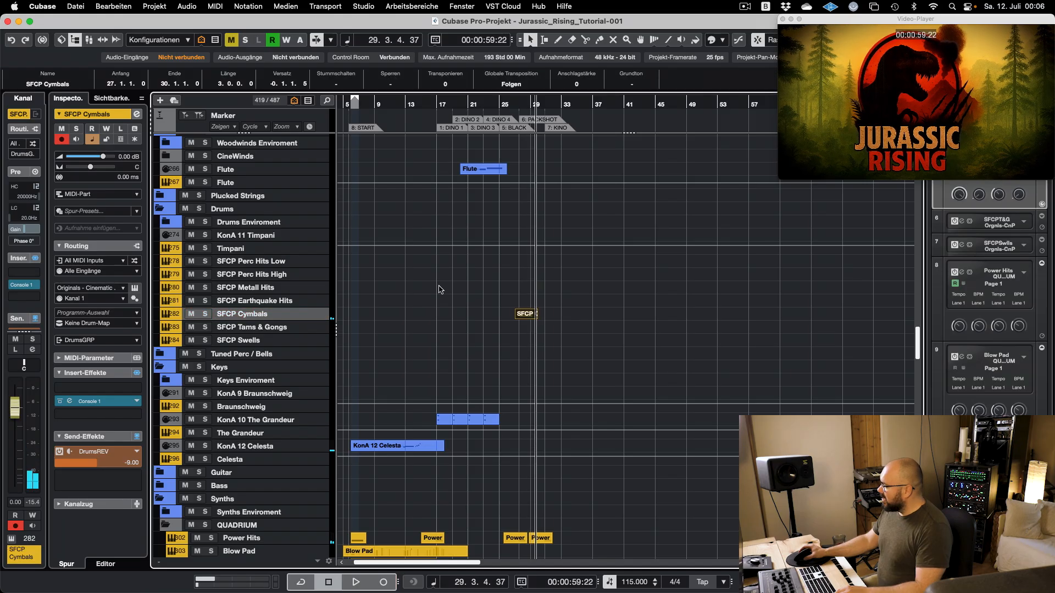
{"action": "scroll", "coordinate": [491, 294], "scroll_direction": "up", "scroll_amount": 5}
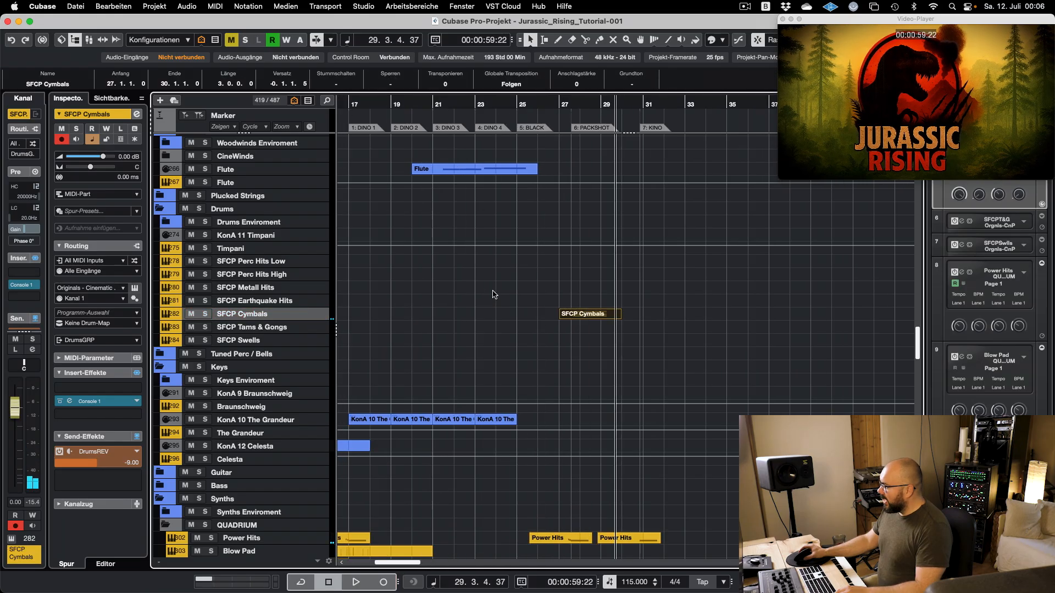
{"action": "left_click", "coordinate": [574, 104]}
{"action": "double_click", "coordinate": [605, 314]}
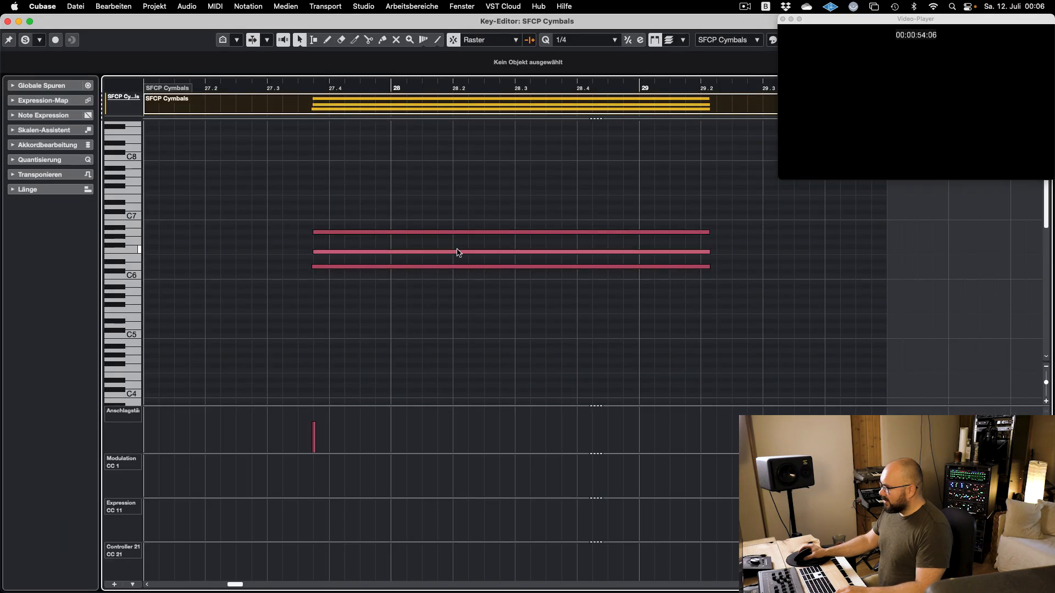
{"action": "key", "text": "Return"}
{"action": "left_click_drag", "start_coordinate": [594, 314], "coordinate": [586, 314]}
- Play back the shifted cymbals against the picture and raise the SFCP Cymbals channel level slightly
{"action": "double_click", "coordinate": [584, 316]}
{"action": "left_click", "coordinate": [312, 89]}
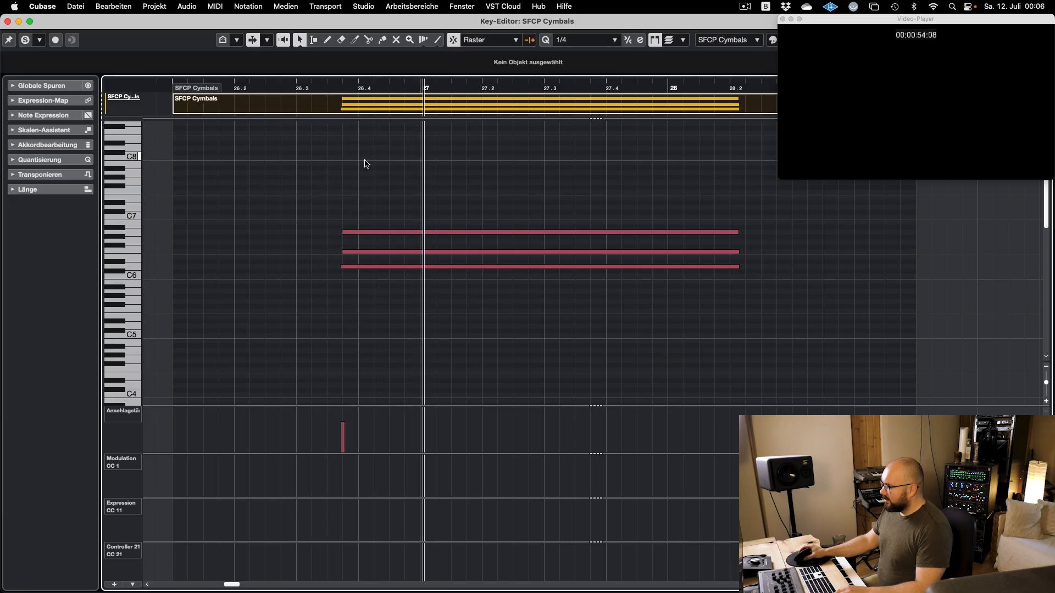
{"action": "key", "text": "Return"}
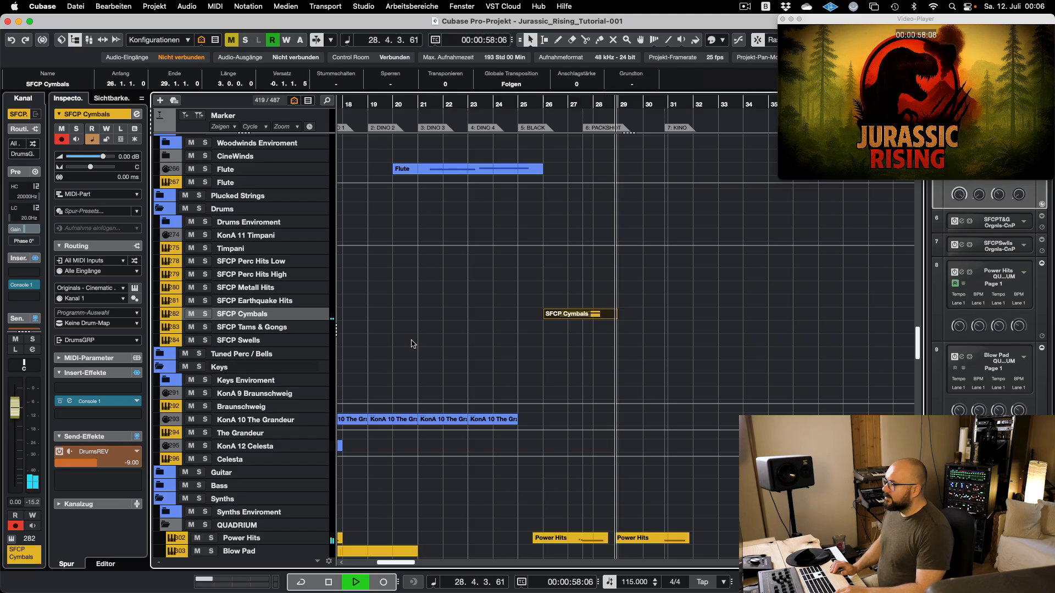
{"action": "key", "text": "space"}
{"action": "left_click_drag", "start_coordinate": [16, 406], "coordinate": [19, 401]}
- Set the three cymbal notes' velocity to 127 and move them to start at 26.4.1.0
{"action": "double_click", "coordinate": [556, 313]}
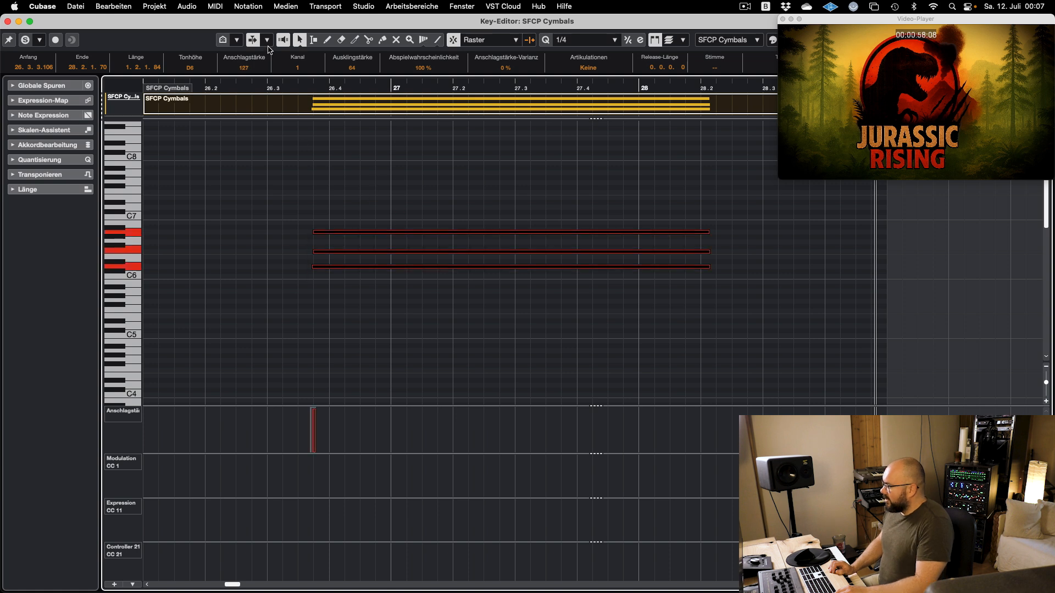
{"action": "left_click_drag", "start_coordinate": [322, 146], "coordinate": [365, 272]}
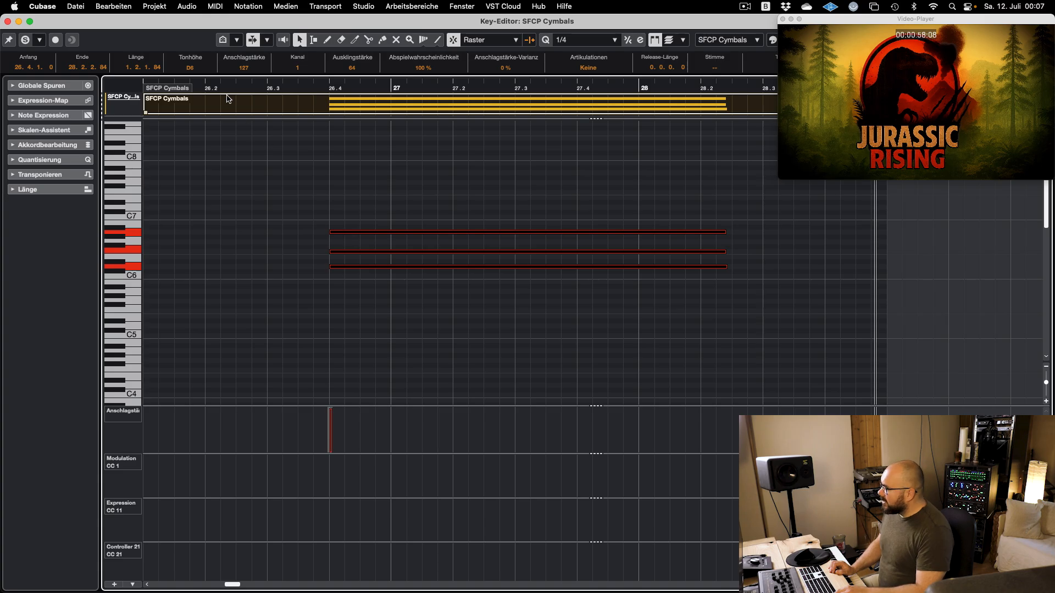
{"action": "key", "text": "Escape"}
{"action": "key", "text": "space"}
- Record a KonA 11 Timpani part from bar 25 to 31 and inspect its notes in the Key Editor
{"action": "left_click", "coordinate": [295, 235]}
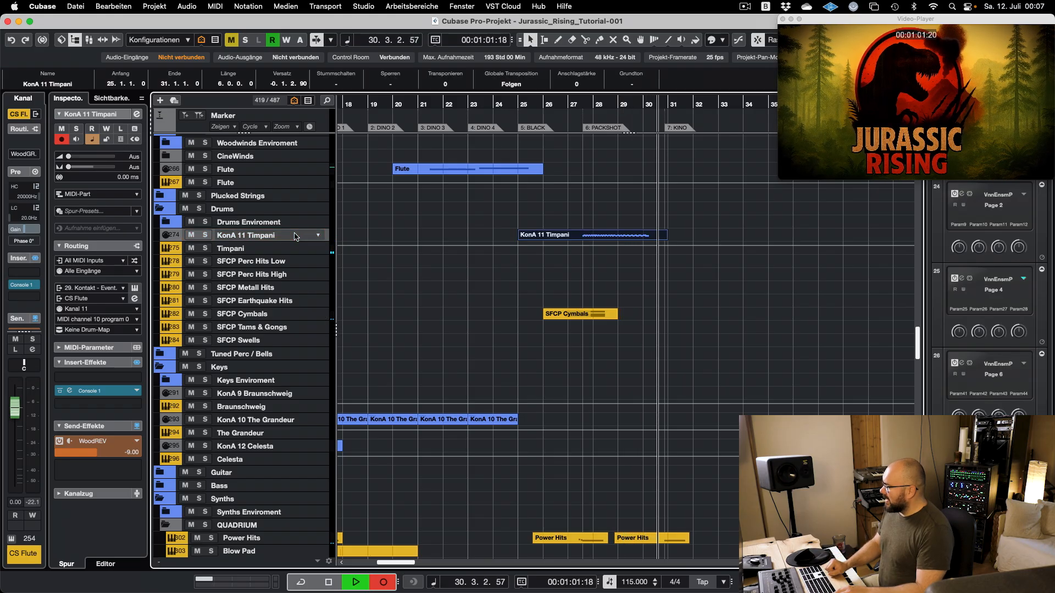
{"action": "double_click", "coordinate": [591, 235]}
{"action": "key", "text": "space"}
{"action": "left_click_drag", "start_coordinate": [438, 230], "coordinate": [1021, 256]}
{"action": "scroll", "coordinate": [478, 262], "scroll_direction": "down", "scroll_amount": 2}
{"action": "scroll", "coordinate": [424, 256], "scroll_direction": "down", "scroll_amount": 2}
{"action": "left_click_drag", "start_coordinate": [349, 257], "coordinate": [592, 255]}
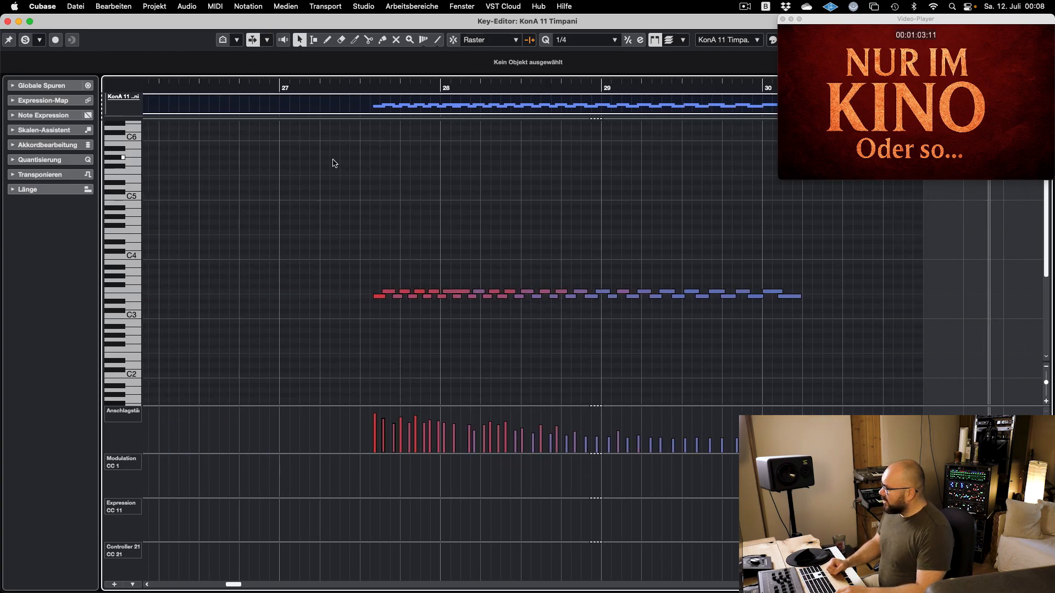
{"action": "left_click", "coordinate": [8, 22]}
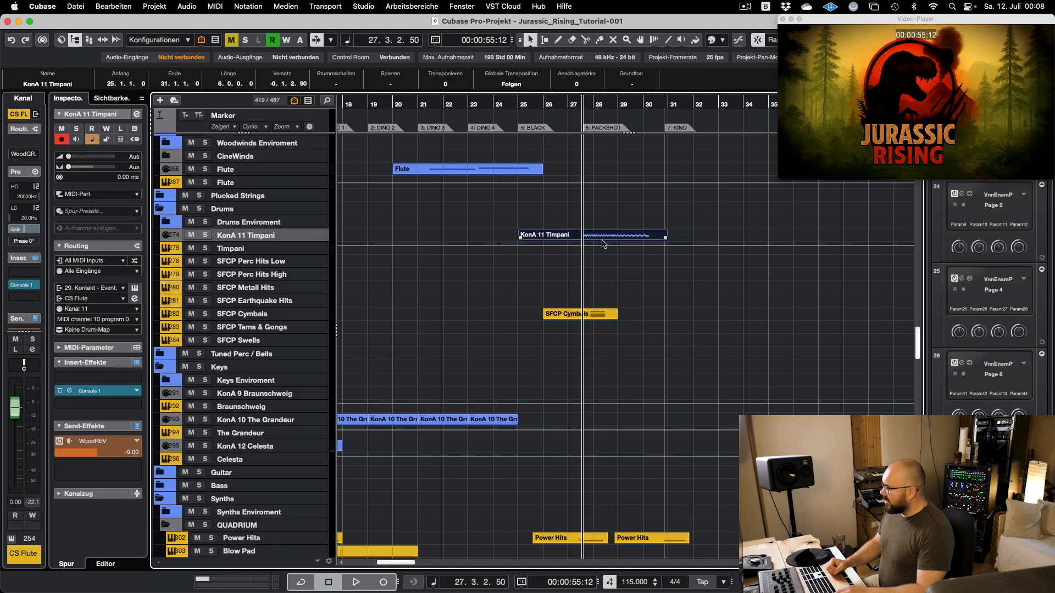
- Align all notes of the timpani roll with the start of the title logo, beginning at 27.3.2.48
{"action": "double_click", "coordinate": [603, 239]}
{"action": "scroll", "coordinate": [655, 261], "scroll_direction": "right", "scroll_amount": 2}
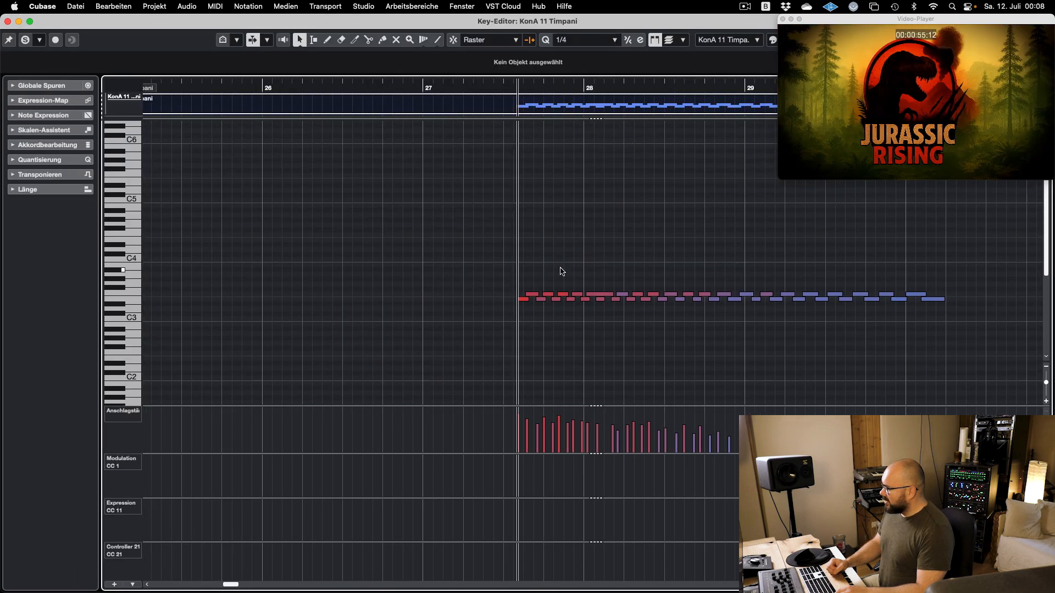
{"action": "key", "text": "super+a"}
{"action": "scroll", "coordinate": [516, 295], "scroll_direction": "up", "scroll_amount": 4}
{"action": "scroll", "coordinate": [541, 301], "scroll_direction": "up", "scroll_amount": 5}
{"action": "left_click_drag", "start_coordinate": [516, 301], "coordinate": [526, 302]}
{"action": "scroll", "coordinate": [525, 302], "scroll_direction": "down", "scroll_amount": 10}
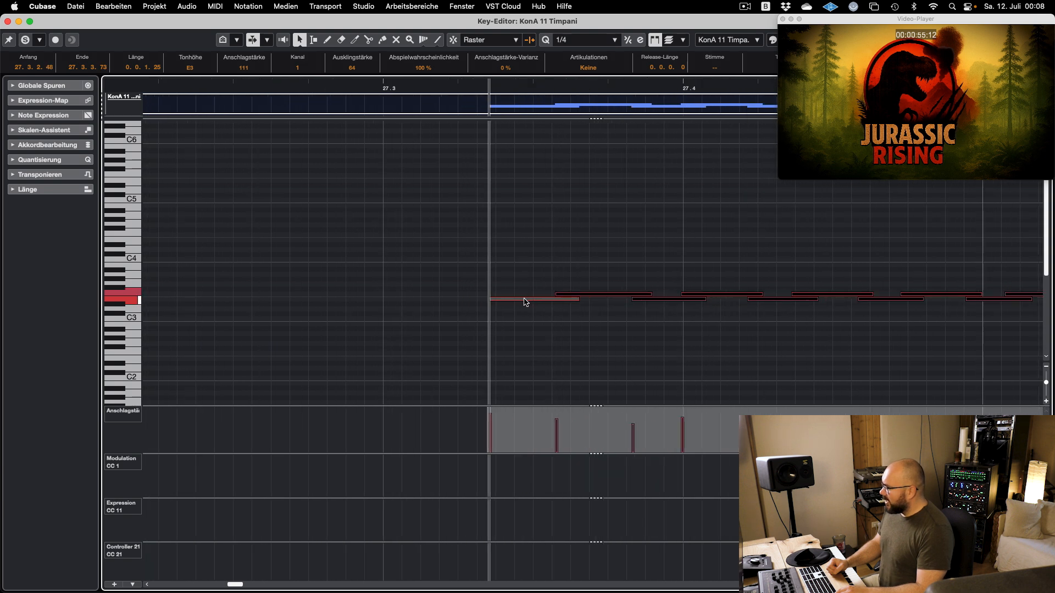
{"action": "left_click", "coordinate": [601, 336]}
{"action": "scroll", "coordinate": [584, 339], "scroll_direction": "up", "scroll_amount": 4}
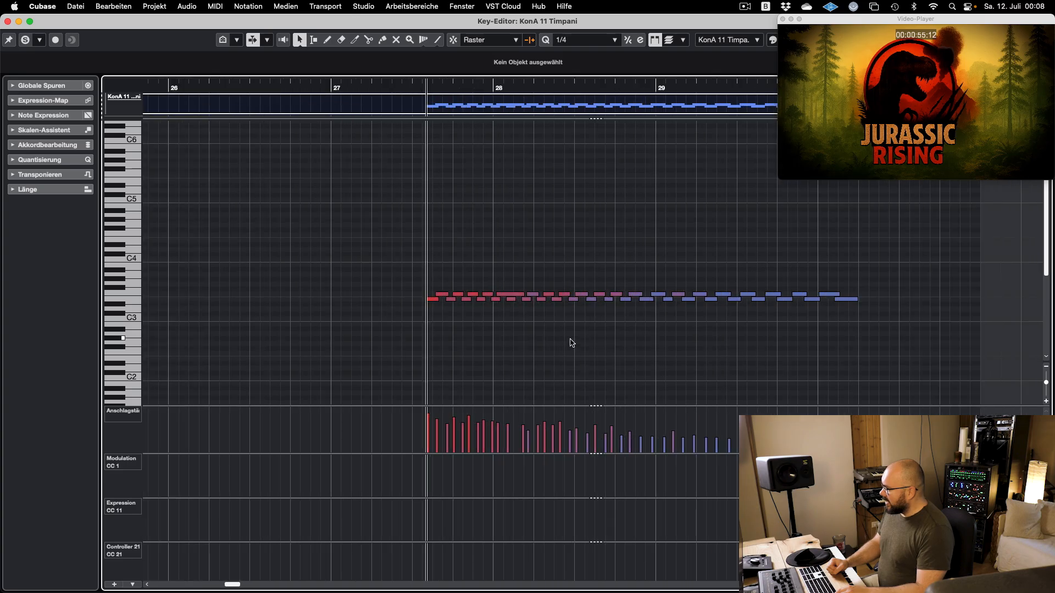
- Draw a falling velocity ramp down to 63 across the first part of the timpani roll and play it back
{"action": "left_click_drag", "start_coordinate": [427, 407], "coordinate": [616, 430]}
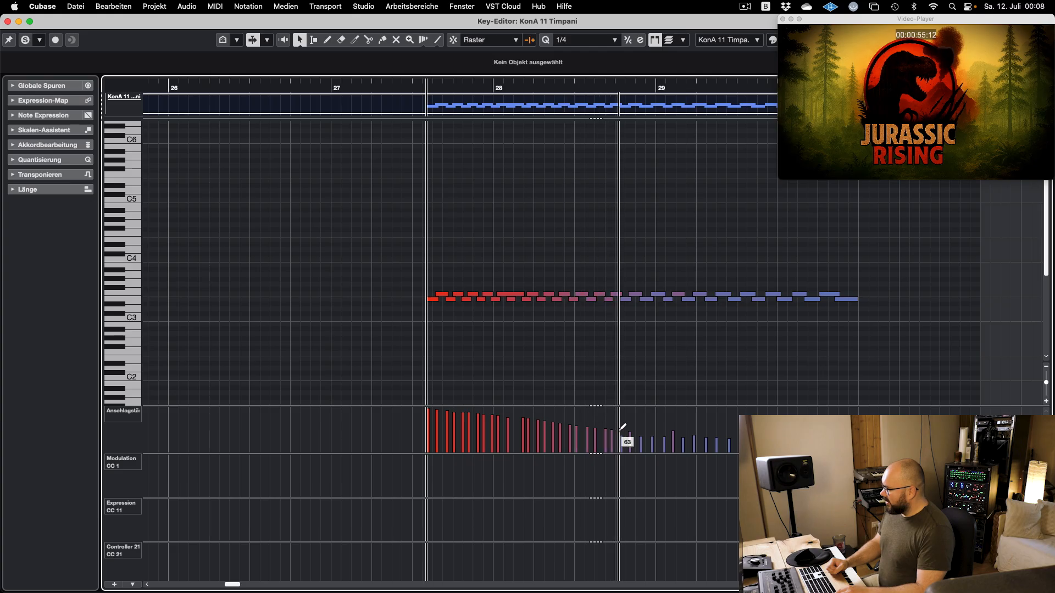
{"action": "key", "text": "shift+b"}
{"action": "key", "text": "space"}
{"action": "key", "text": "Return"}
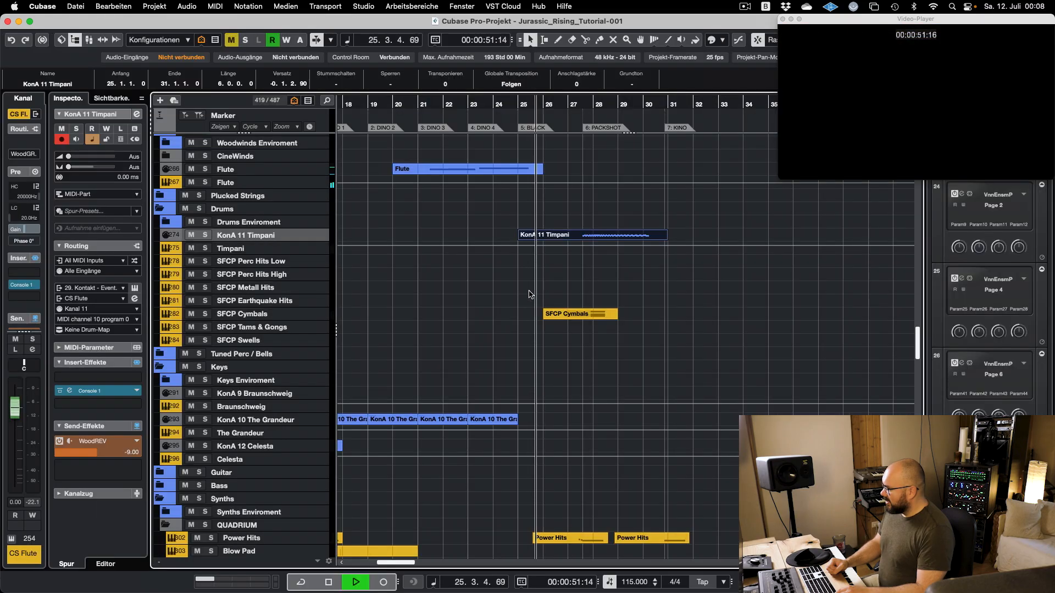
- Trim the beginning of the KonA 11 Timpani part to bar 27
{"action": "scroll", "coordinate": [549, 275], "scroll_direction": "up", "scroll_amount": 5}
{"action": "left_click", "coordinate": [532, 273]}
{"action": "left_click_drag", "start_coordinate": [454, 240], "coordinate": [592, 243]}
- Shift all notes of the timpani roll slightly later so they start at 27.3.2.54
{"action": "double_click", "coordinate": [646, 236]}
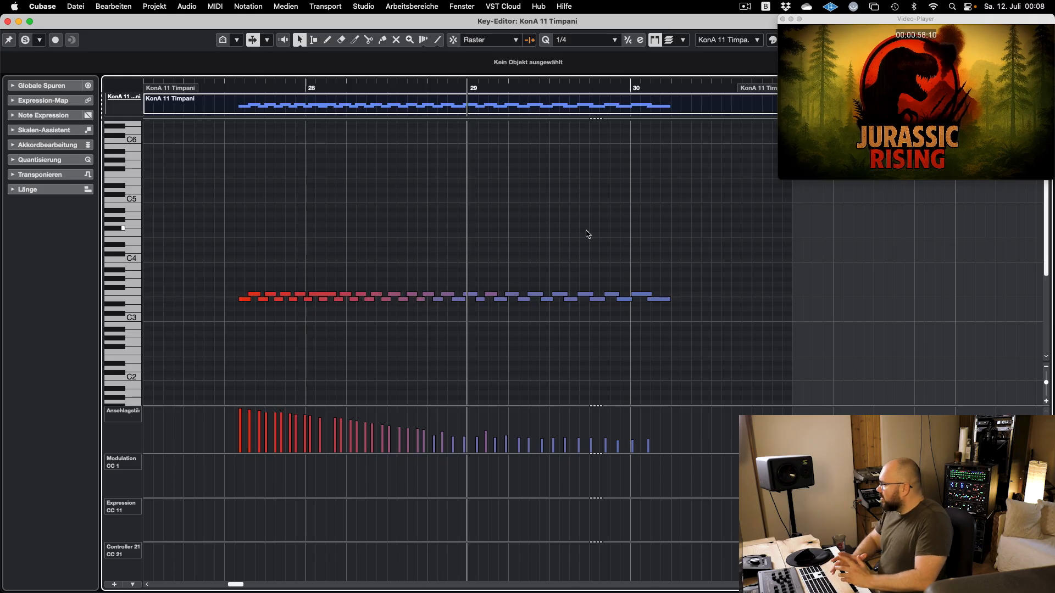
{"action": "key", "text": "super+a"}
{"action": "scroll", "coordinate": [225, 290], "scroll_direction": "up", "scroll_amount": 3}
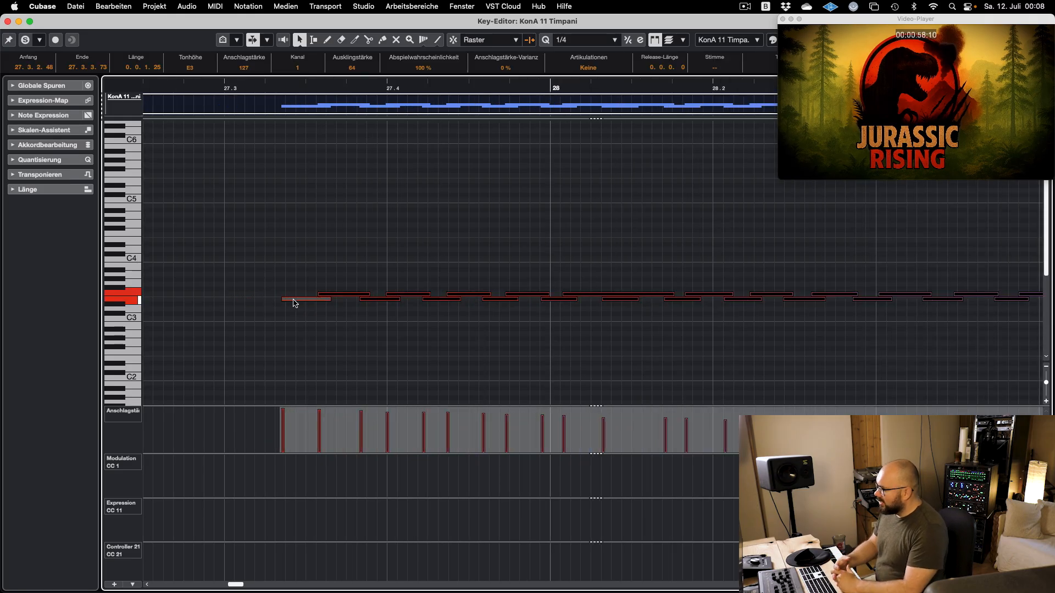
{"action": "scroll", "coordinate": [295, 302], "scroll_direction": "up", "scroll_amount": 3}
{"action": "left_click_drag", "start_coordinate": [304, 301], "coordinate": [319, 303]}
{"action": "scroll", "coordinate": [321, 303], "scroll_direction": "down", "scroll_amount": 6}
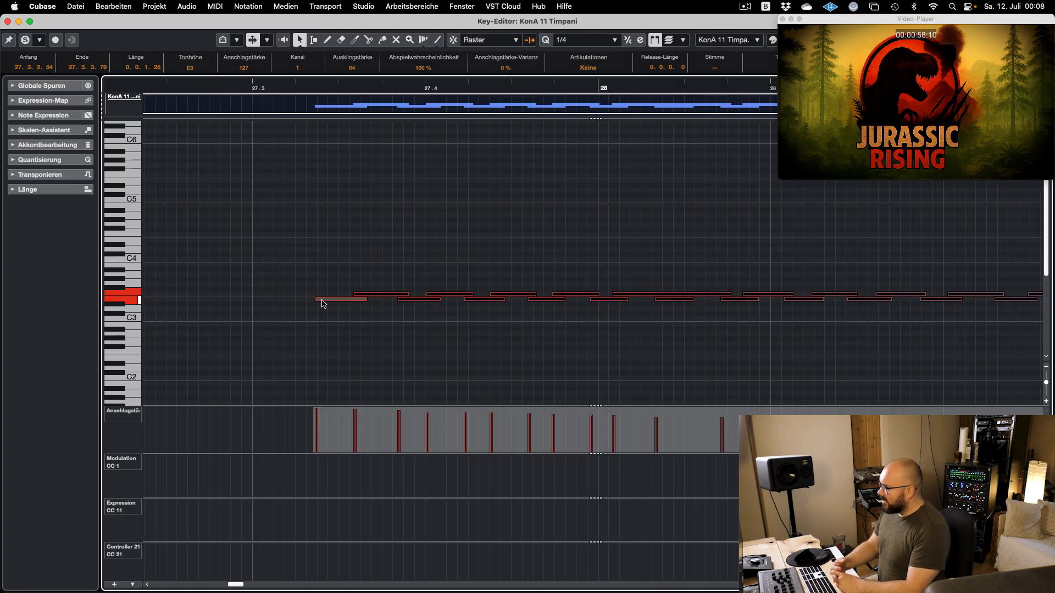
- Transpose the timpani roll, placing its upper row of alternating notes on F1
{"action": "left_click_drag", "start_coordinate": [736, 263], "coordinate": [363, 296]}
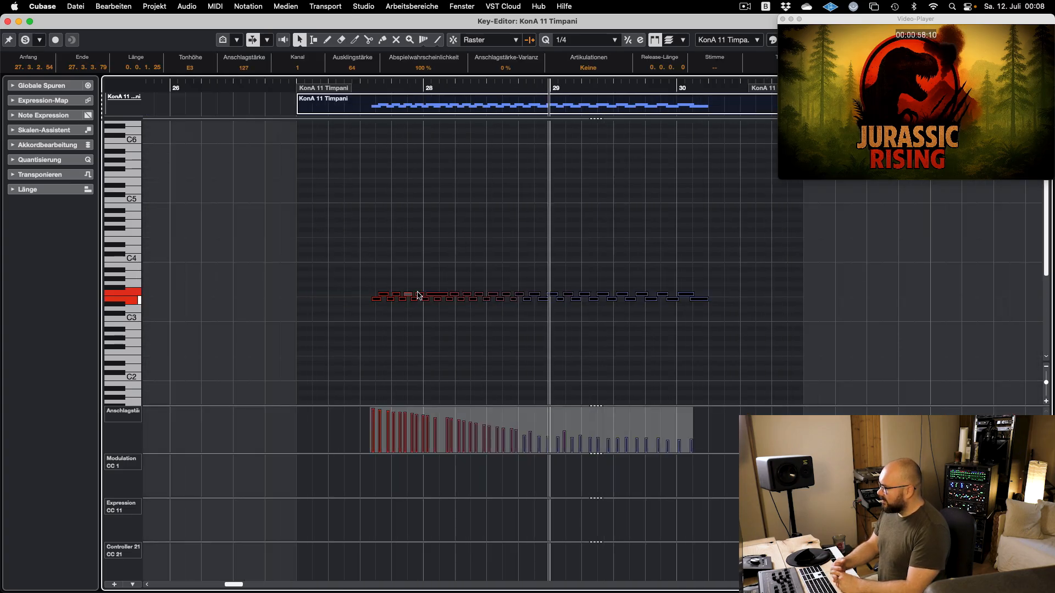
{"action": "key", "text": "Up"}
{"action": "left_click_drag", "start_coordinate": [746, 251], "coordinate": [376, 287]}
{"action": "key", "text": "Down"}
{"action": "key", "text": "shift+Down"}
{"action": "key", "text": "shift+Down"}
- Play back the transposed timpani roll through the PACKSHOT marker to check it against the picture
{"action": "key", "text": "KP_Subtract"}
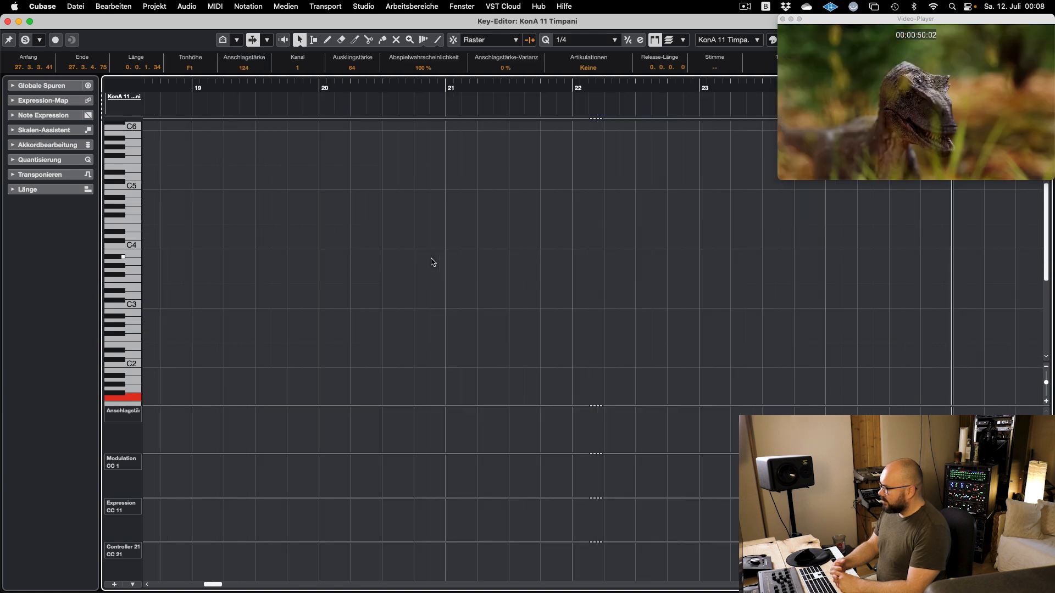
{"action": "key", "text": "space"}
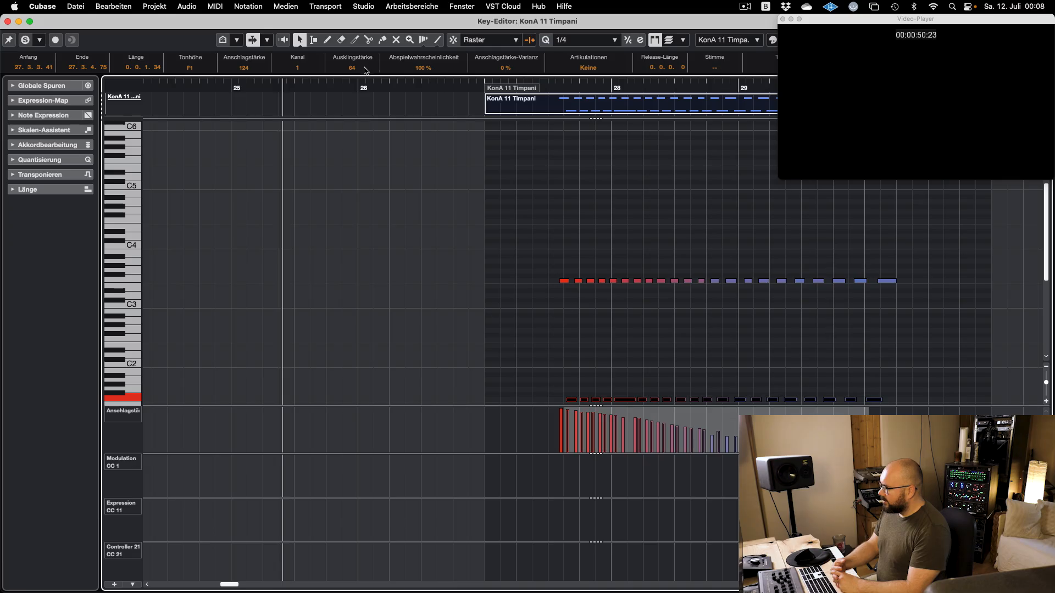
{"action": "left_click", "coordinate": [640, 222]}
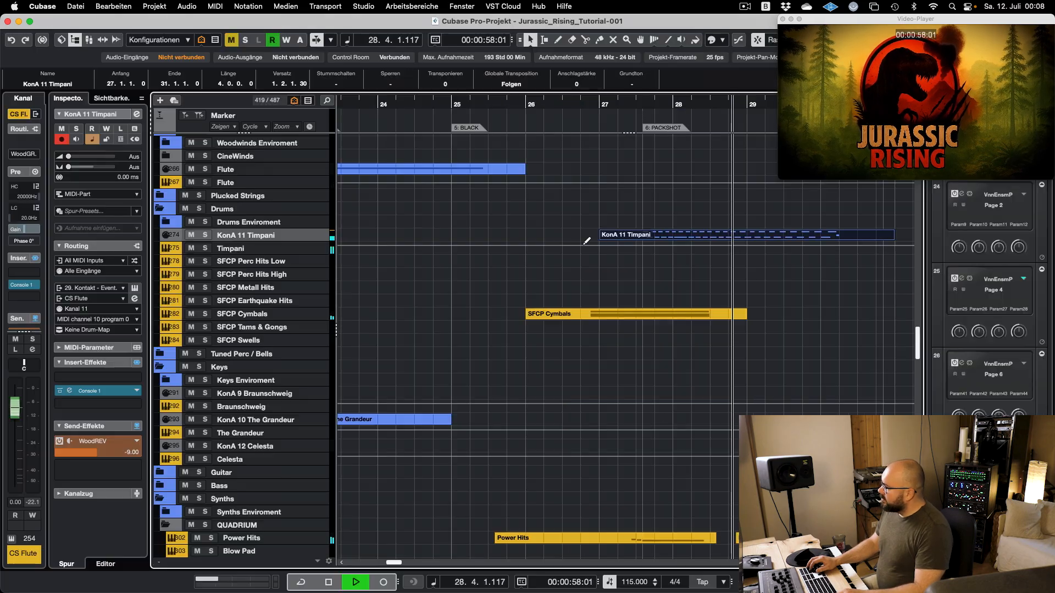
{"action": "key", "text": "Escape"}
{"action": "left_click", "coordinate": [552, 291]}
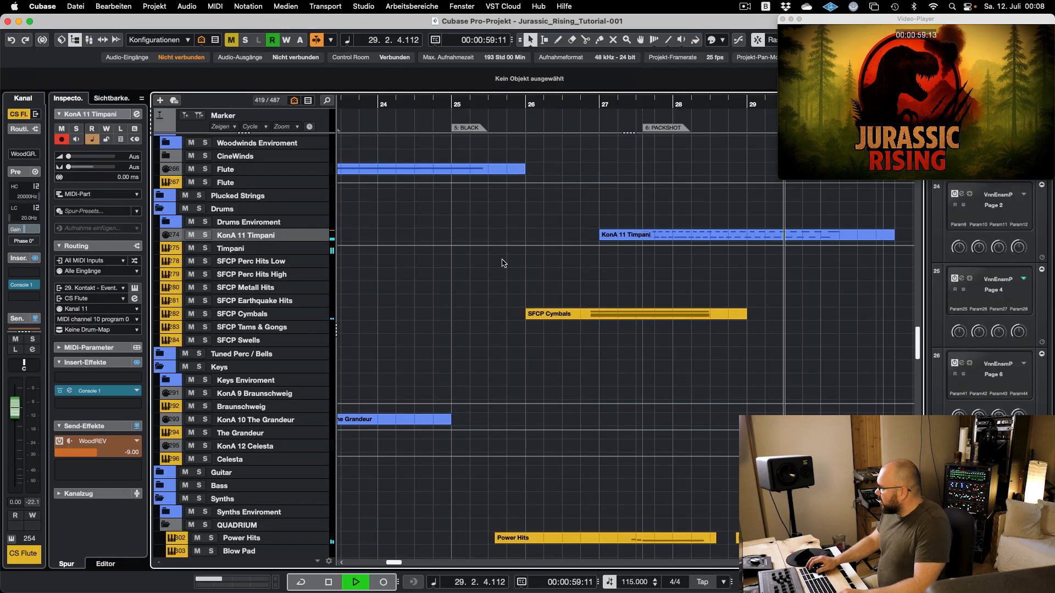
{"action": "key", "text": "space"}
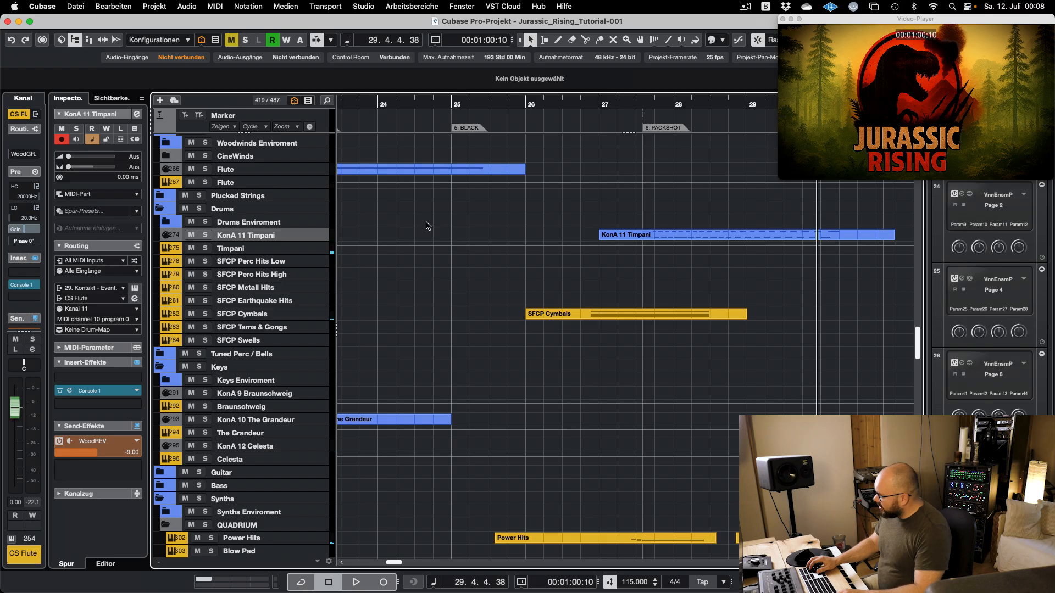
- Record a second KonA 11 Timpani part from bar 26 to 28 on the duplicated timpani track
{"action": "left_click", "coordinate": [537, 105]}
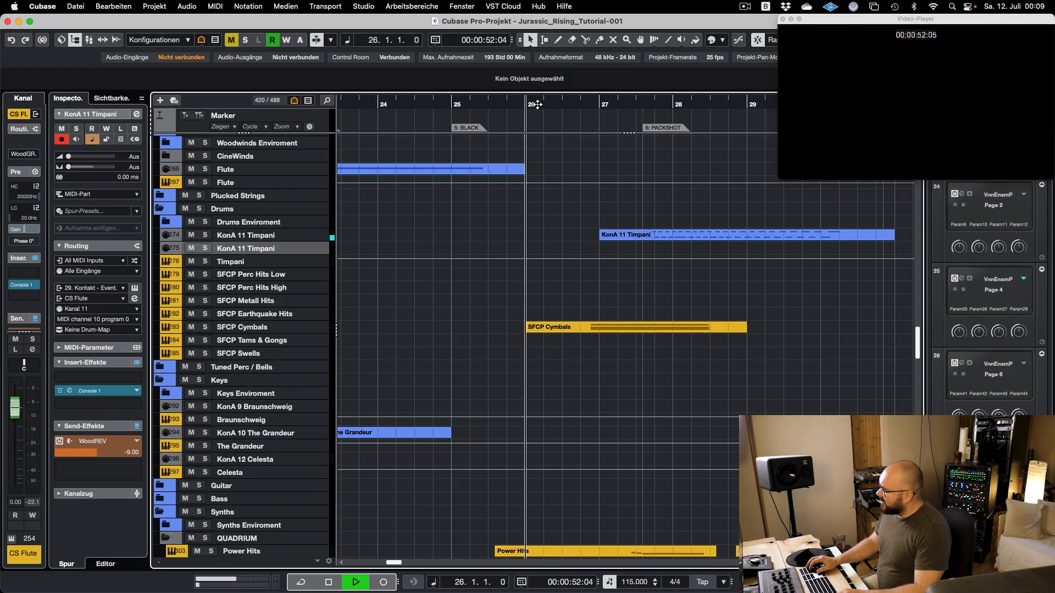
{"action": "key", "text": "KP_Multiply"}
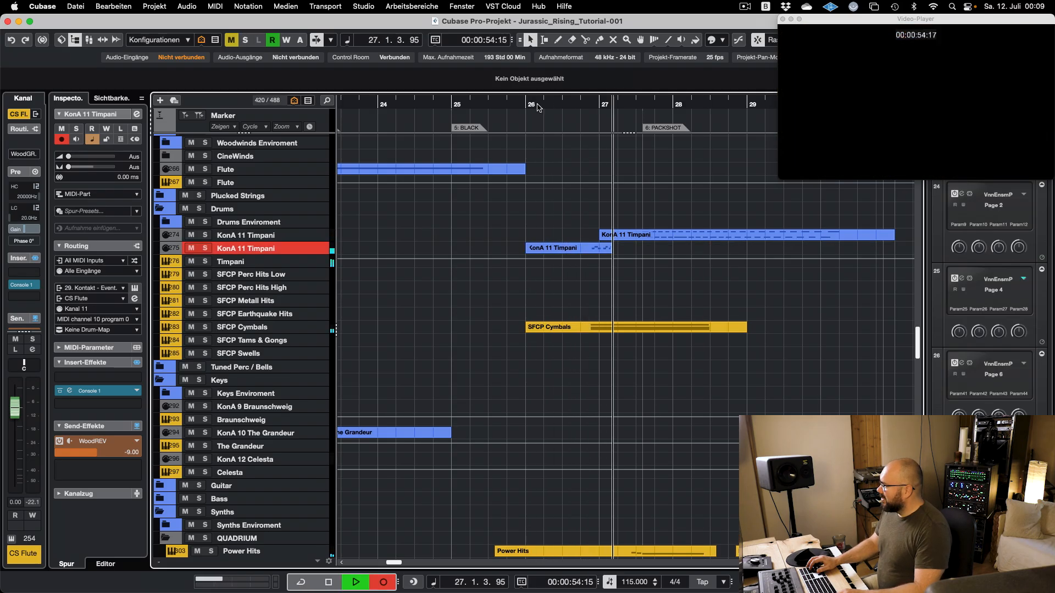
{"action": "key", "text": "space"}
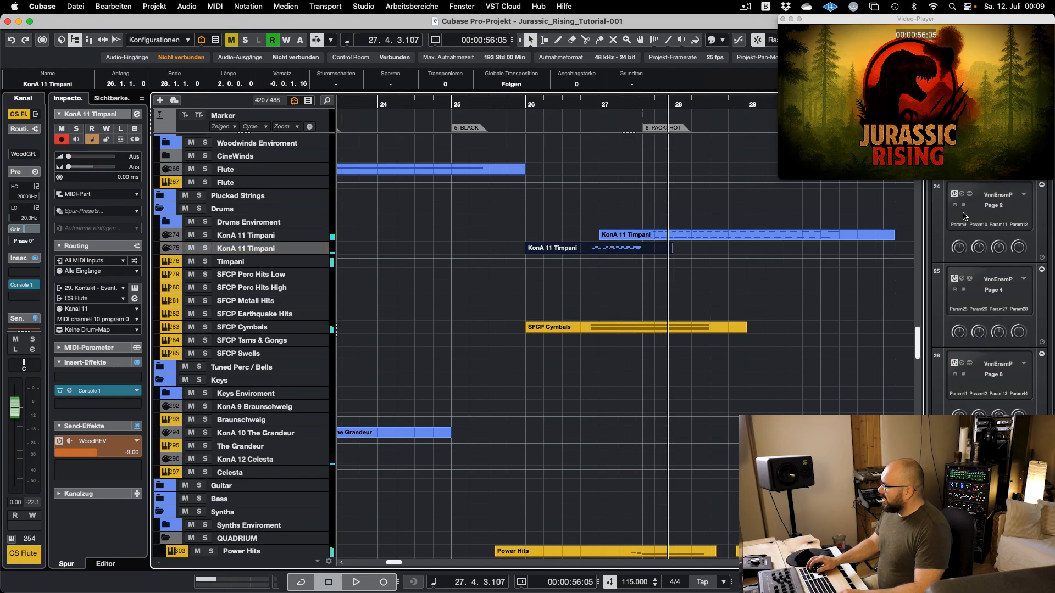
- Draw a rising velocity ramp up to 117 over the bar 26 to 28 timpani notes and select both timpani parts
{"action": "double_click", "coordinate": [640, 253]}
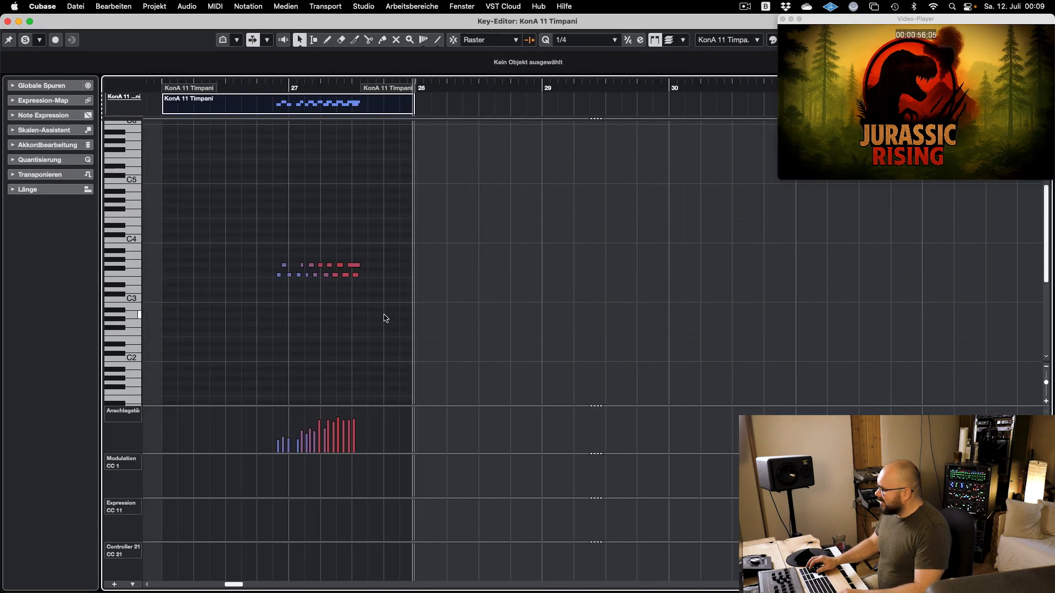
{"action": "left_click_drag", "start_coordinate": [290, 441], "coordinate": [374, 410]}
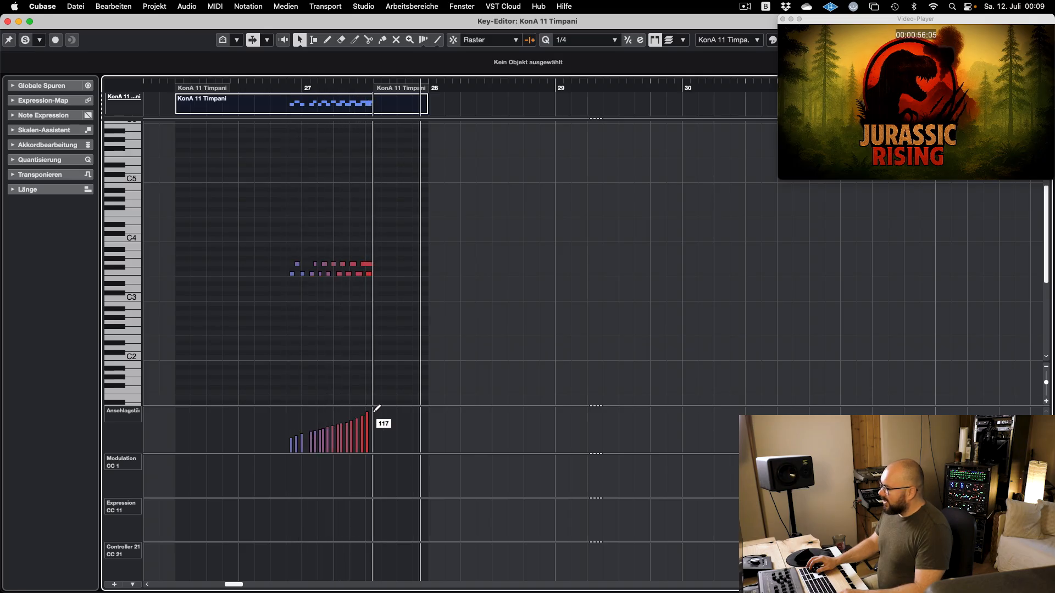
{"action": "key", "text": "Return"}
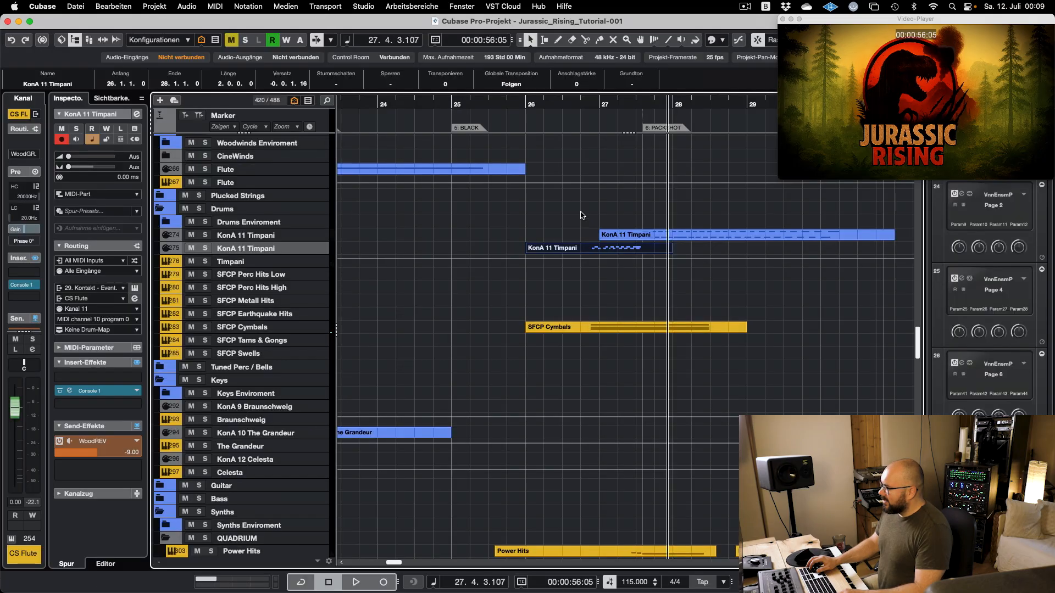
{"action": "left_click_drag", "start_coordinate": [639, 245], "coordinate": [642, 243]}
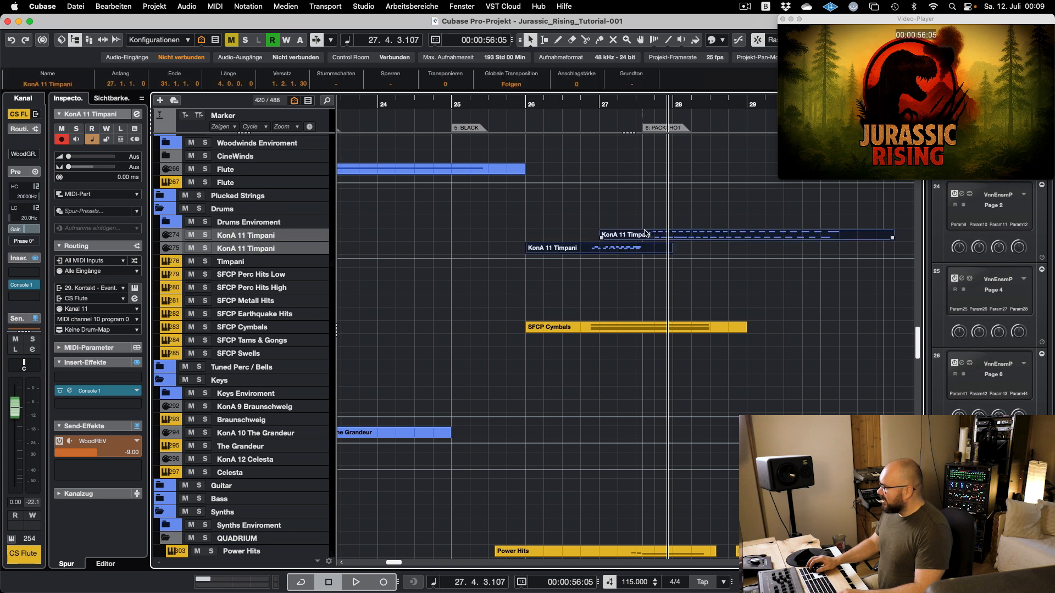
{"action": "double_click", "coordinate": [645, 233]}
{"action": "left_click_drag", "start_coordinate": [298, 337], "coordinate": [460, 343]}
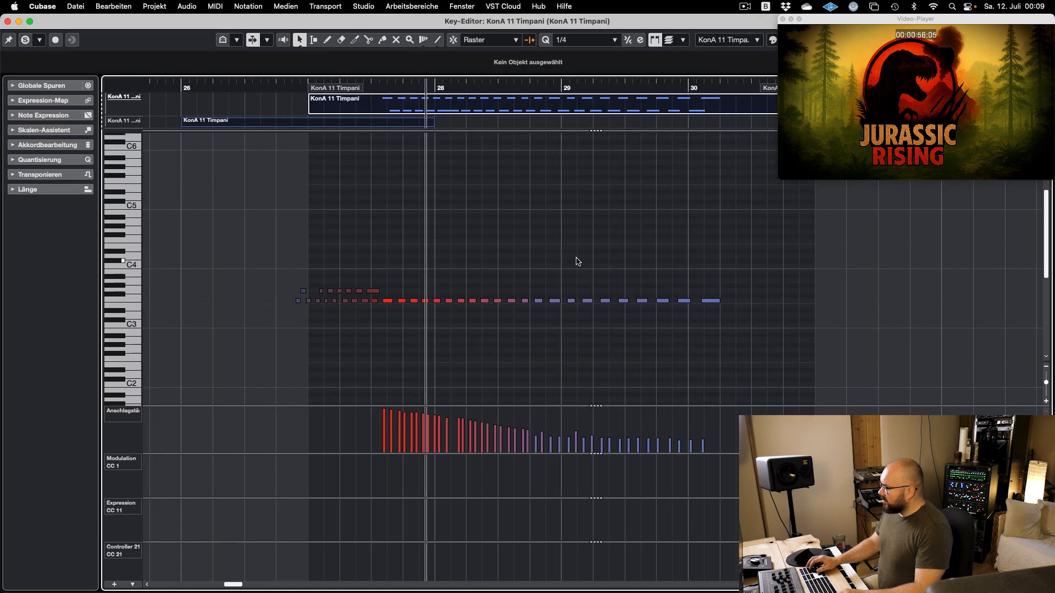
{"action": "key", "text": "Escape"}
- Transpose all notes of the bar 26 to 28 timpani part down one octave
{"action": "left_click", "coordinate": [709, 244]}
{"action": "double_click", "coordinate": [633, 248]}
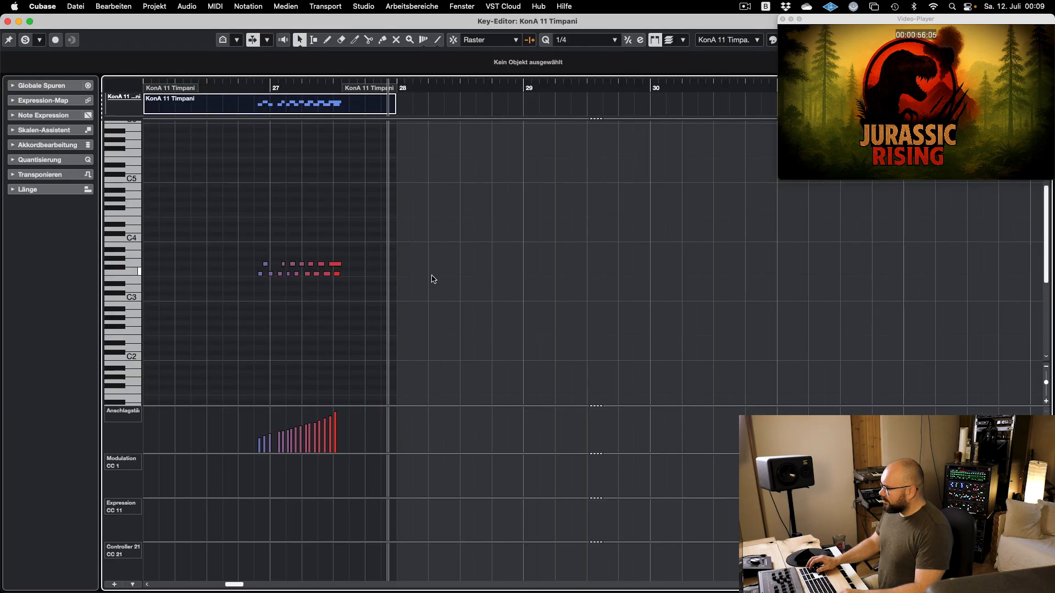
{"action": "key", "text": "super+a"}
{"action": "key", "text": "shift+Down"}
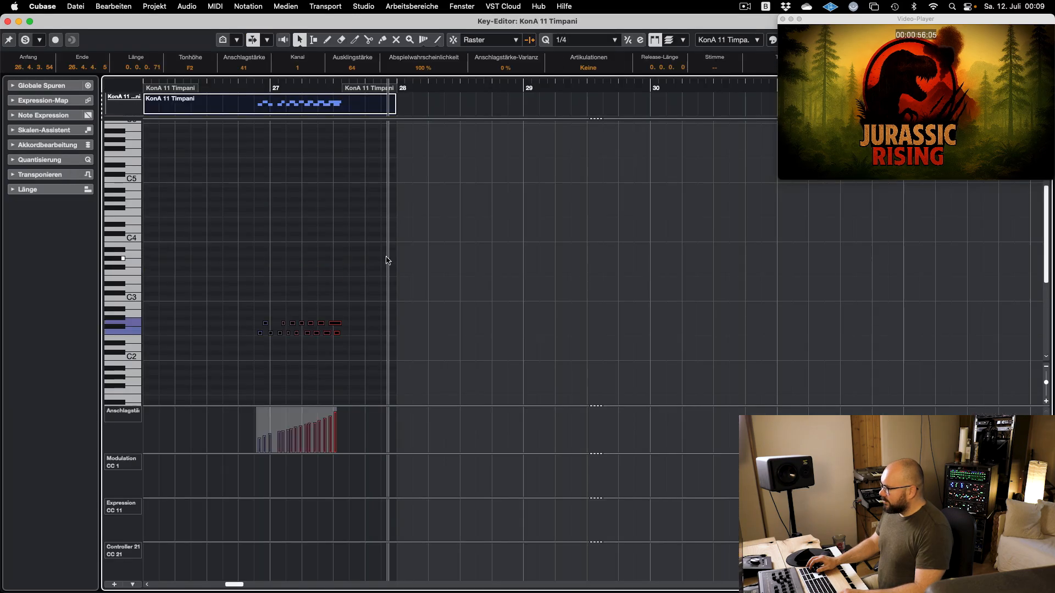
- Open both timpani parts together and raise the bar 26 to 28 roll by semitones until its lower row sits on B2
{"action": "key", "text": "Escape"}
{"action": "left_click_drag", "start_coordinate": [675, 214], "coordinate": [621, 251]}
{"action": "double_click", "coordinate": [618, 237]}
{"action": "scroll", "coordinate": [218, 319], "scroll_direction": "up", "scroll_amount": 8}
{"action": "mouse_move", "coordinate": [216, 321]}
{"action": "left_mouse_down"}
{"action": "mouse_move", "coordinate": [570, 320]}
{"action": "mouse_move", "coordinate": [176, 373]}
{"action": "left_mouse_up"}
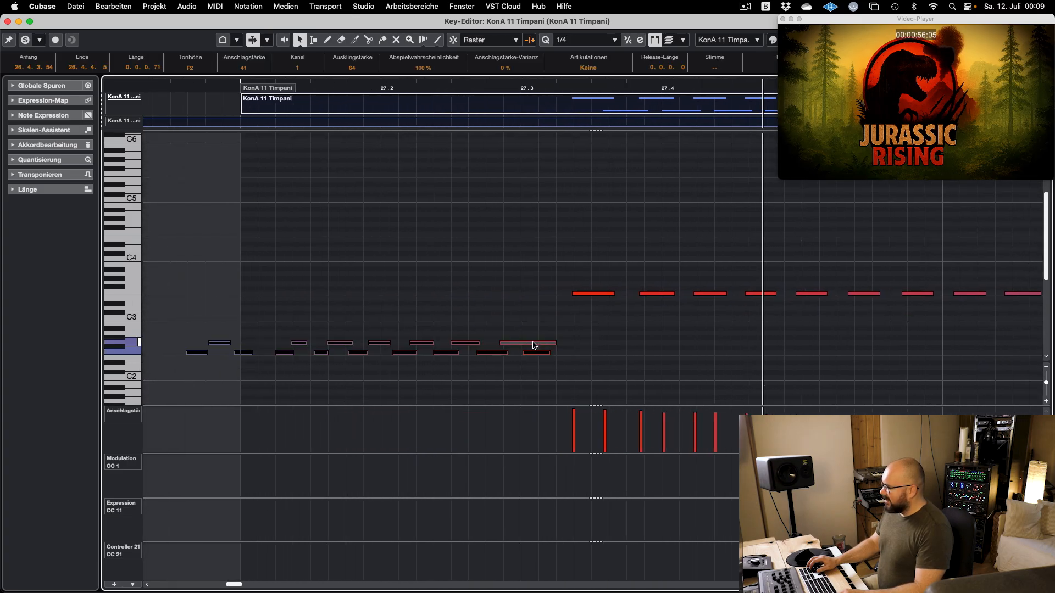
{"action": "scroll", "coordinate": [532, 346], "scroll_direction": "down", "scroll_amount": 5}
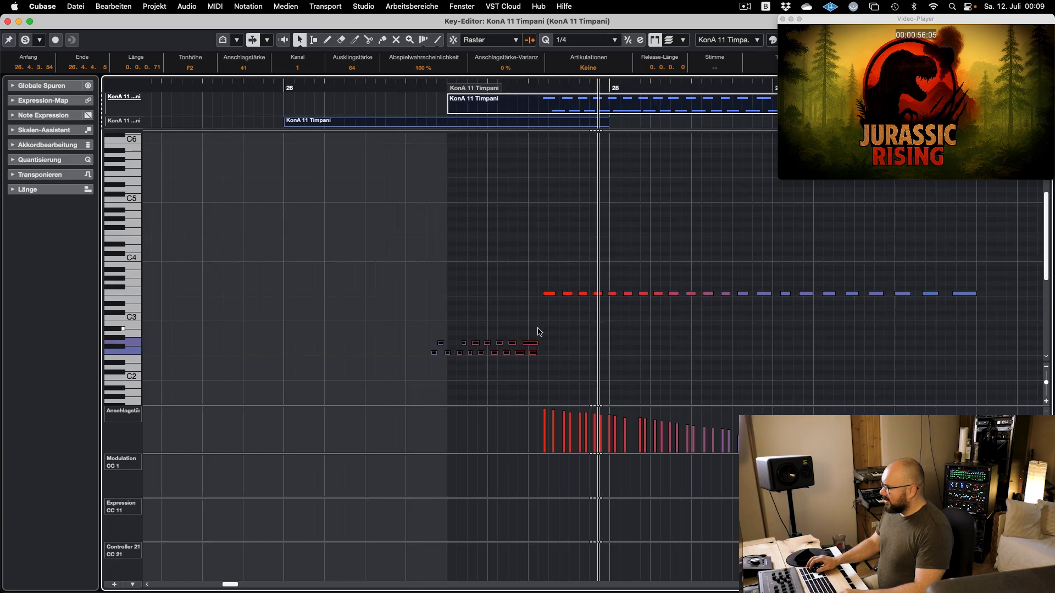
{"action": "left_click", "coordinate": [553, 336]}
{"action": "left_click_drag", "start_coordinate": [552, 336], "coordinate": [420, 364]}
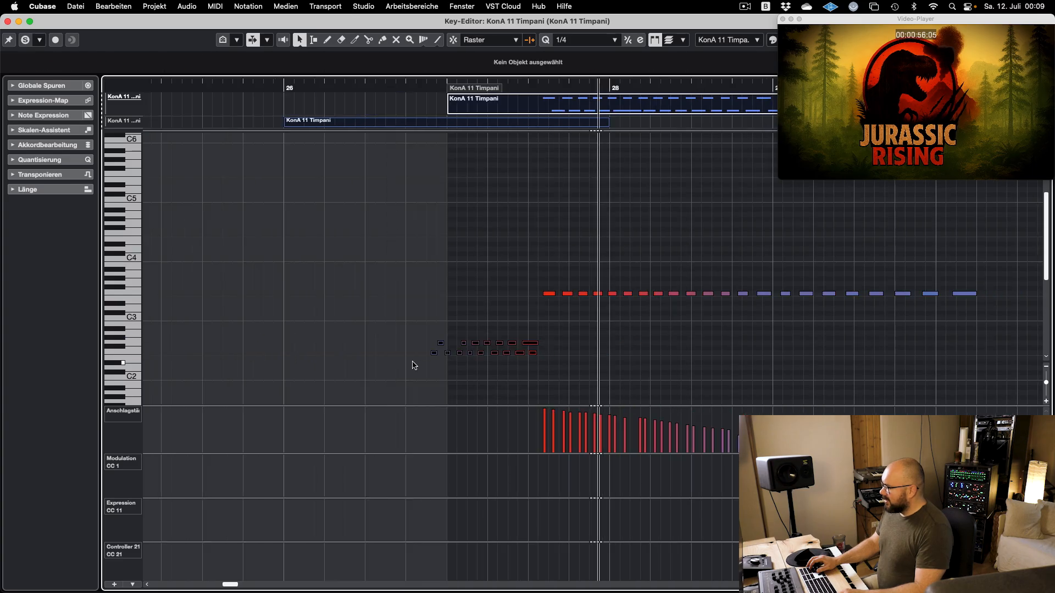
{"action": "key", "text": "Up"}
{"action": "key", "text": "Up"}
{"action": "key", "text": "Up"}
{"action": "key", "text": "Up"}
{"action": "key", "text": "Up"}
{"action": "key", "text": "Up"}
{"action": "key", "text": "Up"}
{"action": "key", "text": "Up"}
{"action": "key", "text": "Up"}
{"action": "key", "text": "Up"}
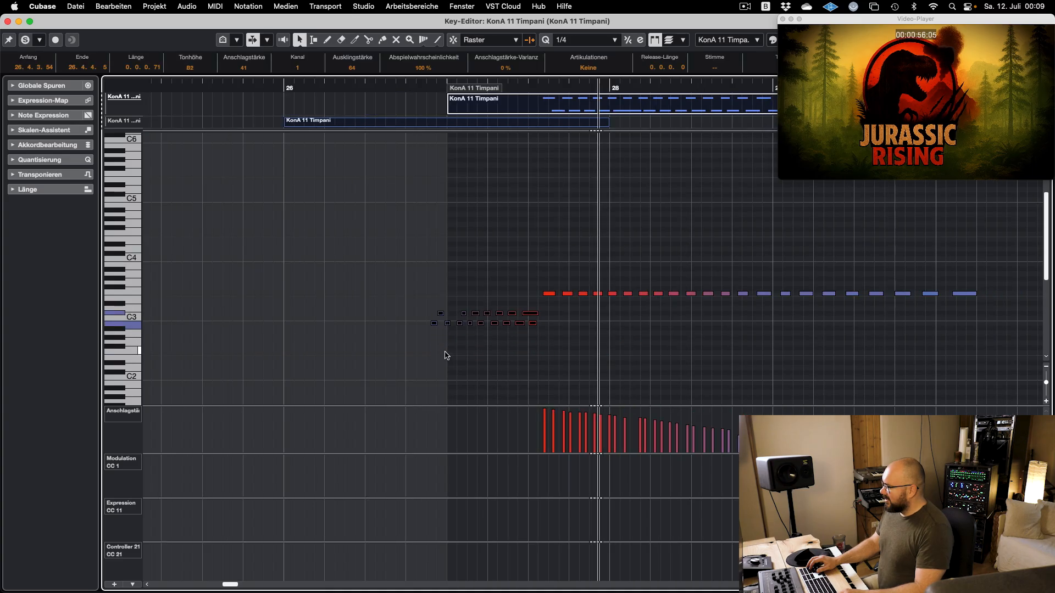
- Align the roll with the main timpani part by placing its upper row on F3 and its lower row on F1
{"action": "left_click_drag", "start_coordinate": [536, 321], "coordinate": [424, 303]}
{"action": "key", "text": "Up"}
{"action": "key", "text": "Up"}
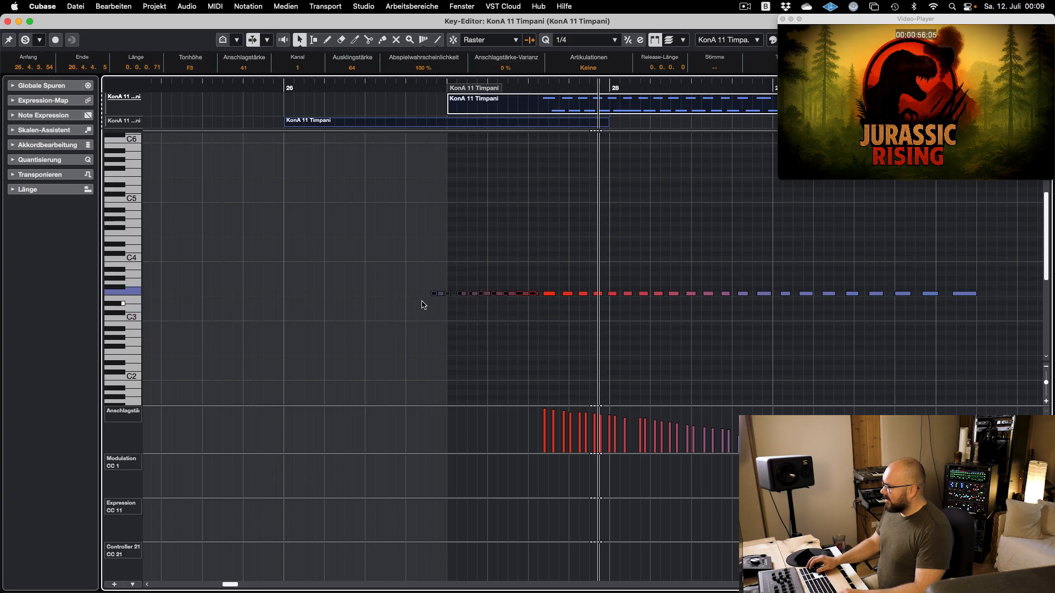
{"action": "key", "text": "shift+Down"}
{"action": "key", "text": "shift+Down"}
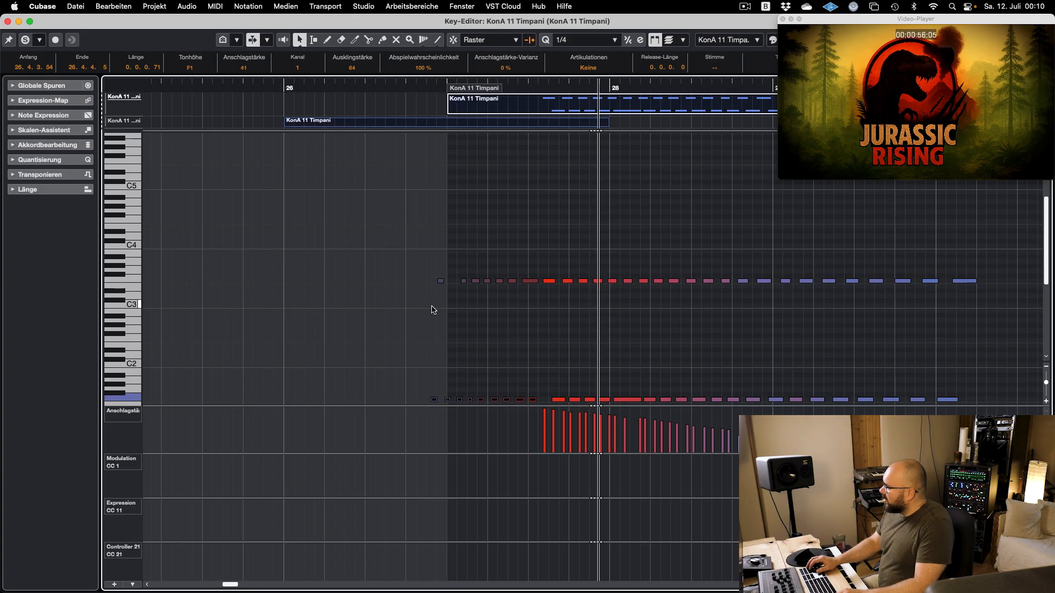
- Record a second SFCP Cymbals part from bar 26 to bar 29 on the duplicated cymbals track
{"action": "key", "text": "Return"}
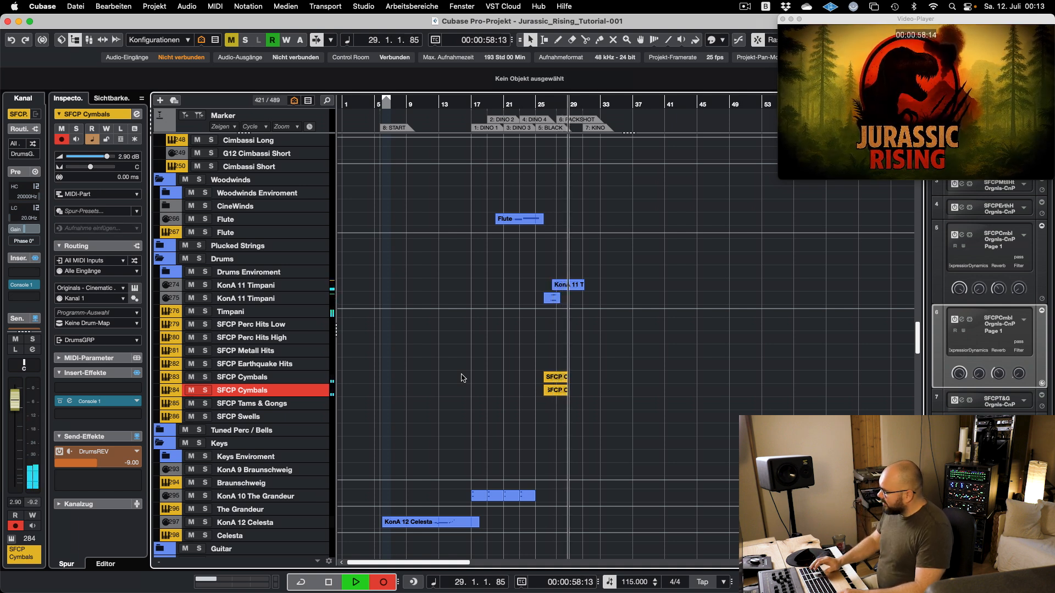
{"action": "key", "text": "space"}
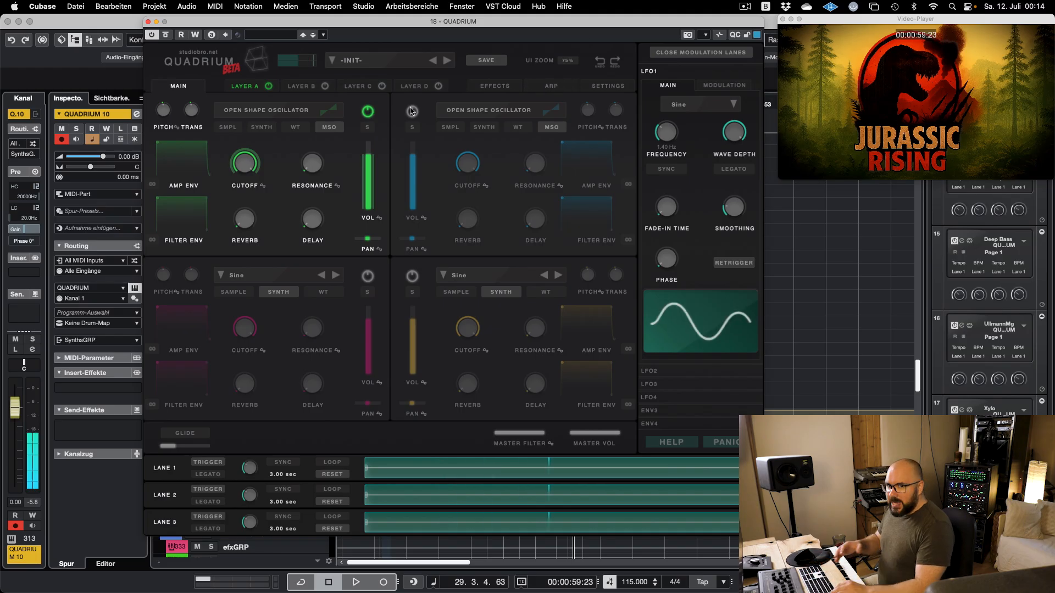
- Set Layer A of the QUADRIUM 10 synth to a Synth Saw oscillator with maximum unison voices and some unison detune
{"action": "left_click", "coordinate": [251, 88]}
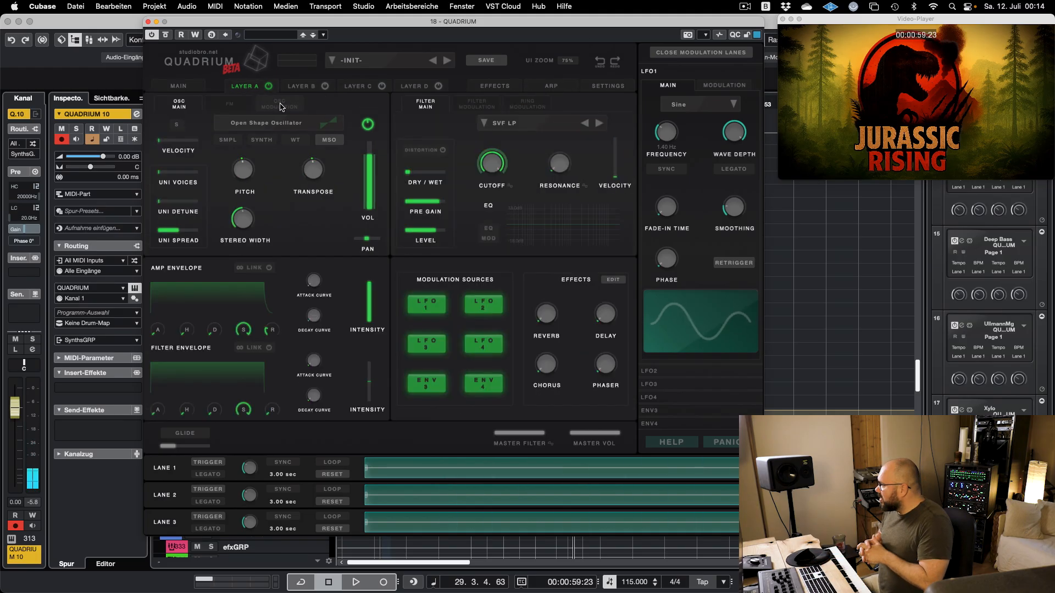
{"action": "left_click", "coordinate": [257, 139]}
{"action": "left_click_drag", "start_coordinate": [183, 173], "coordinate": [198, 172]}
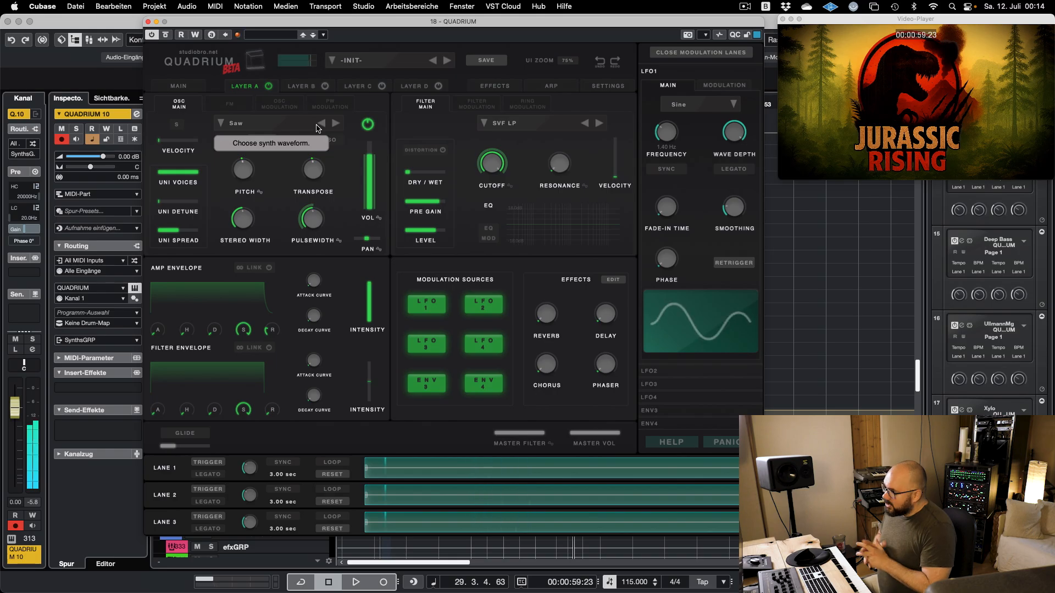
{"action": "left_click_drag", "start_coordinate": [160, 201], "coordinate": [195, 203]}
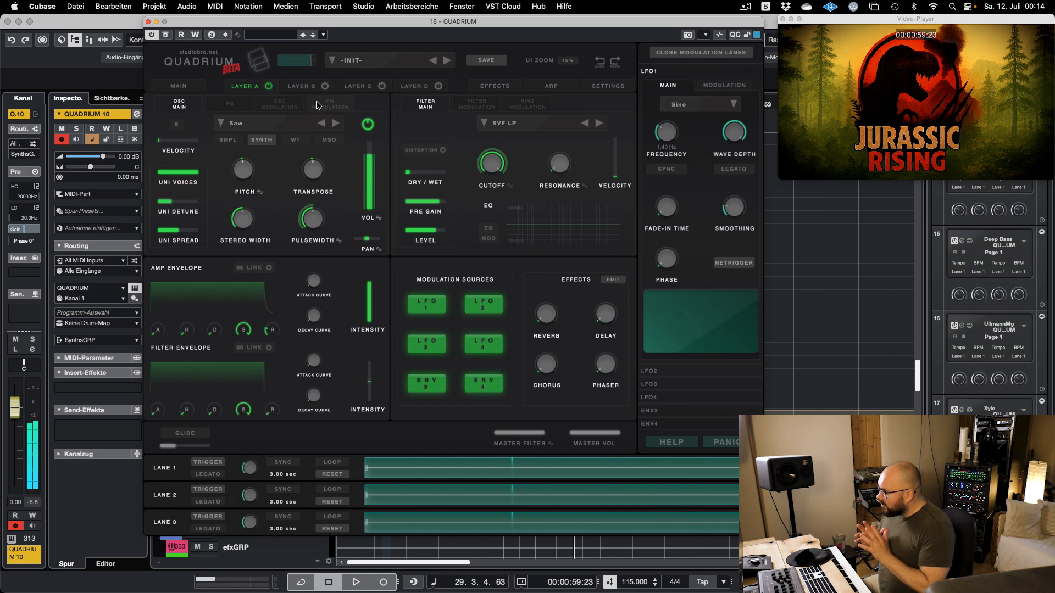
- Turn on Layer B and set its oscillator to the Synth type with a Saw waveform
{"action": "left_click", "coordinate": [323, 89]}
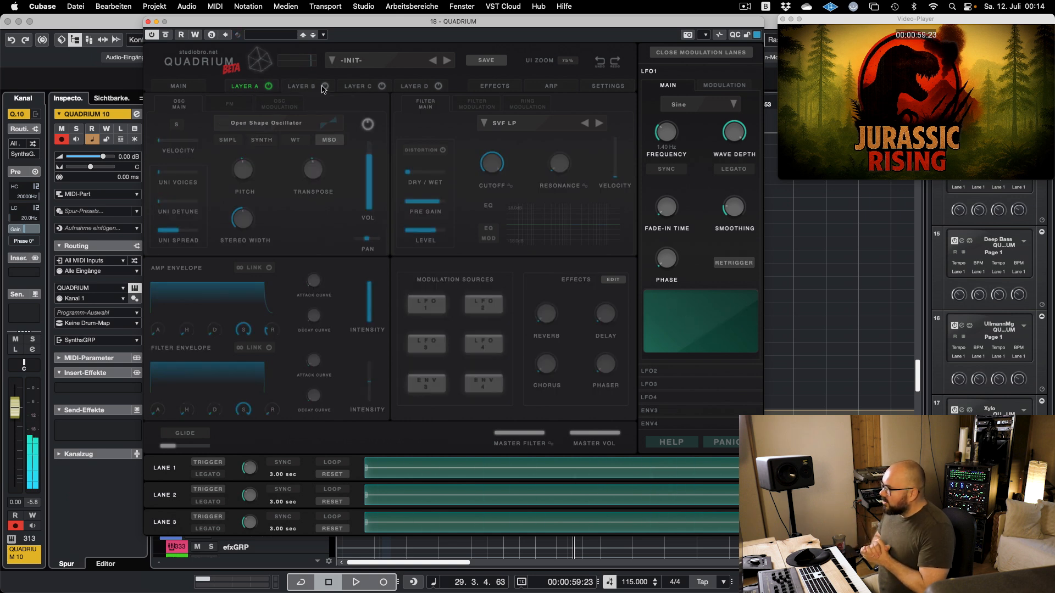
{"action": "left_click", "coordinate": [323, 89]}
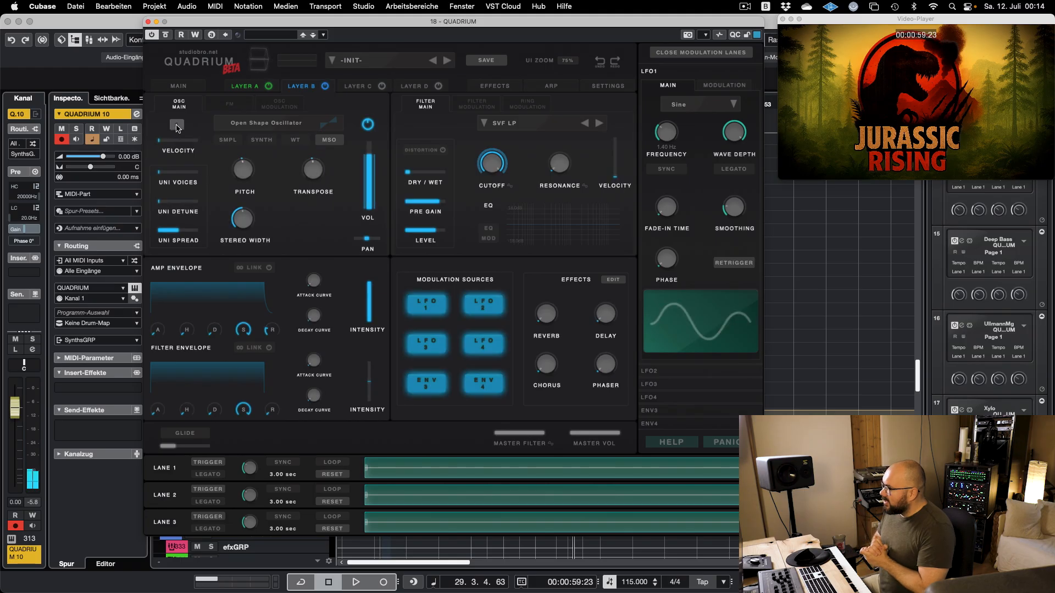
{"action": "left_click", "coordinate": [268, 140]}
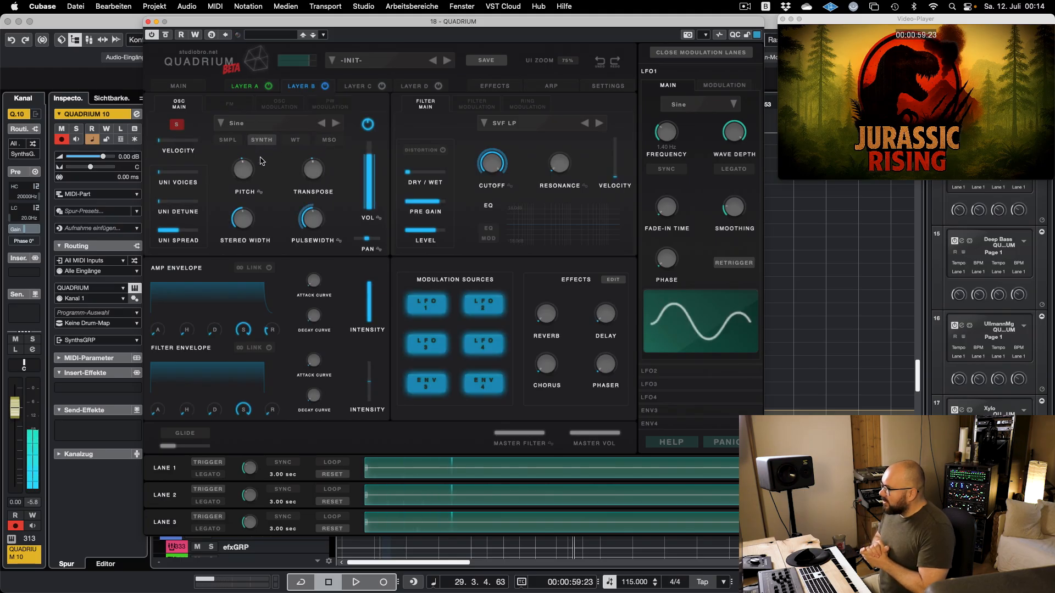
{"action": "mouse_move", "coordinate": [254, 168]}
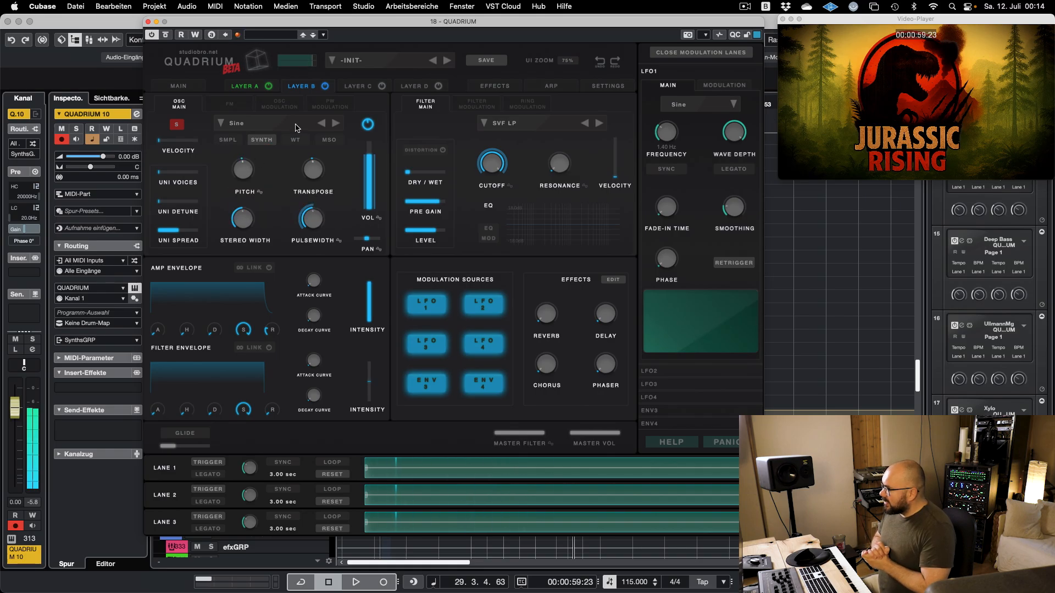
{"action": "left_click", "coordinate": [334, 124]}
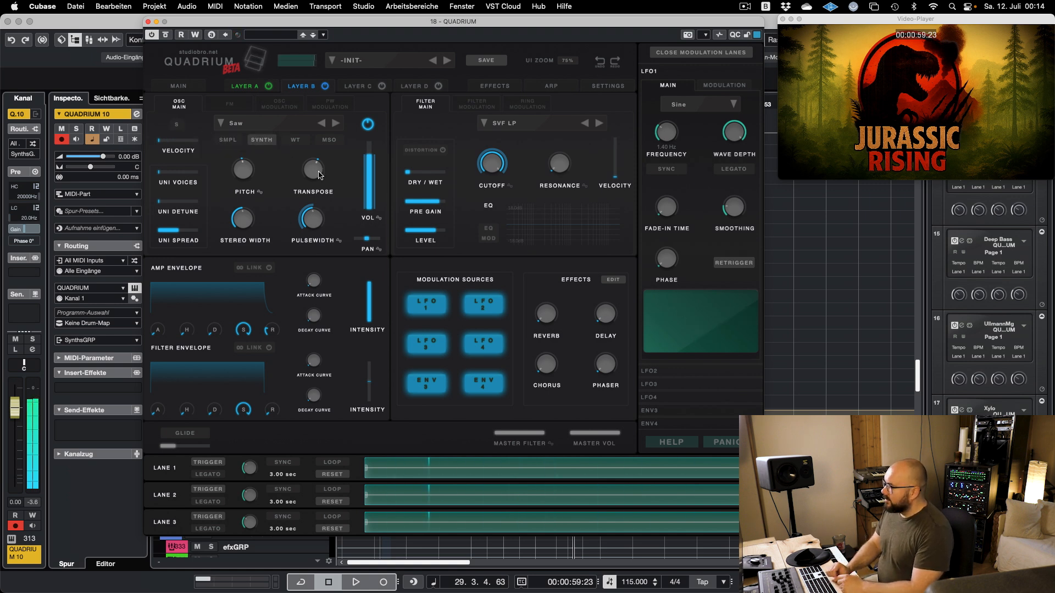
- Transpose Layer B's saw oscillator upward with its Transpose control
{"action": "left_click_drag", "start_coordinate": [320, 171], "coordinate": [320, 170]}
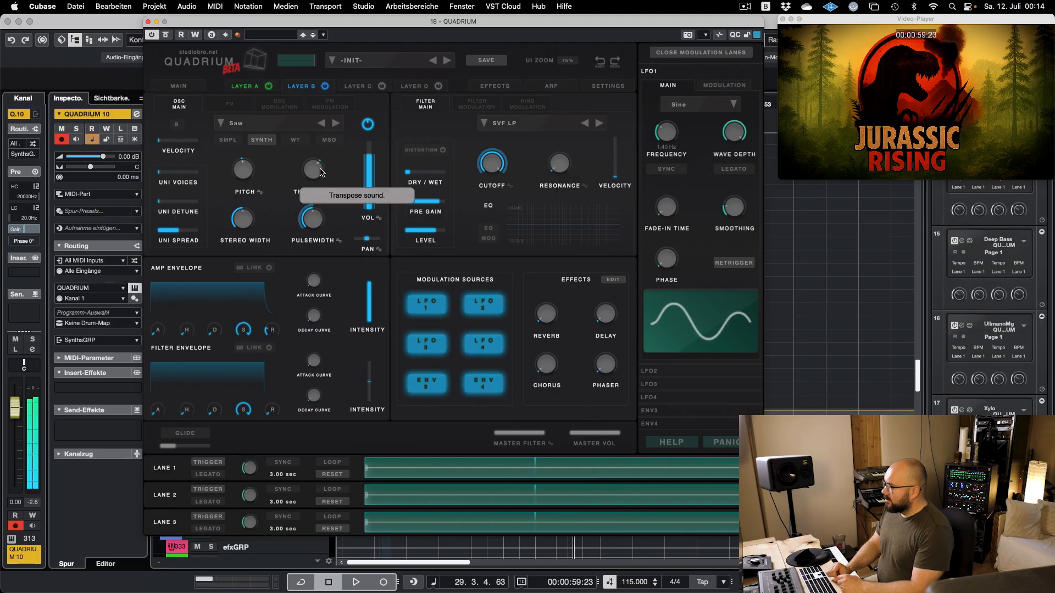
{"action": "left_click", "coordinate": [321, 176]}
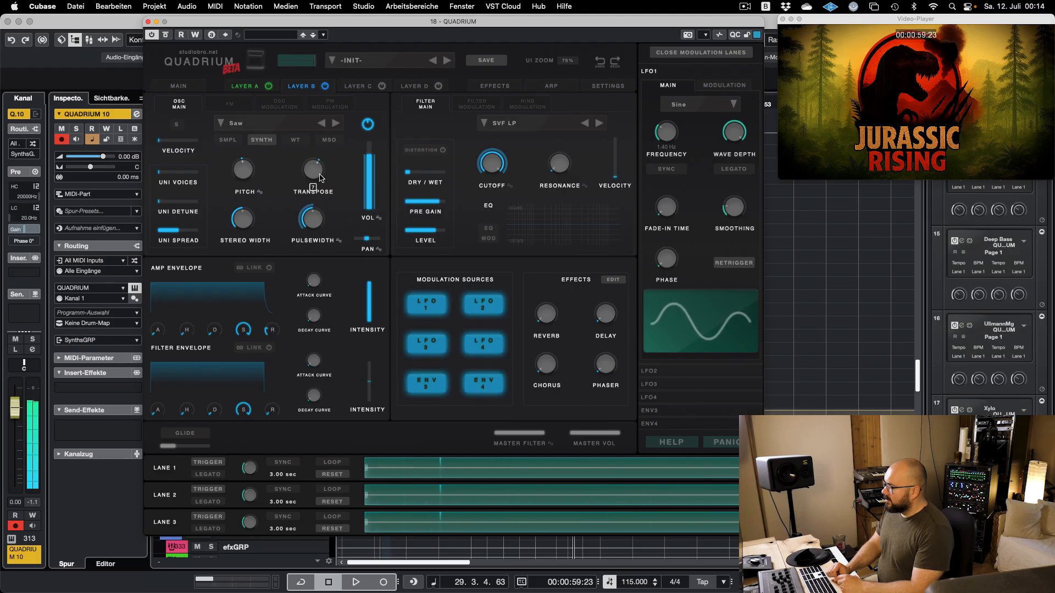
{"action": "left_click_drag", "start_coordinate": [319, 183], "coordinate": [324, 165]}
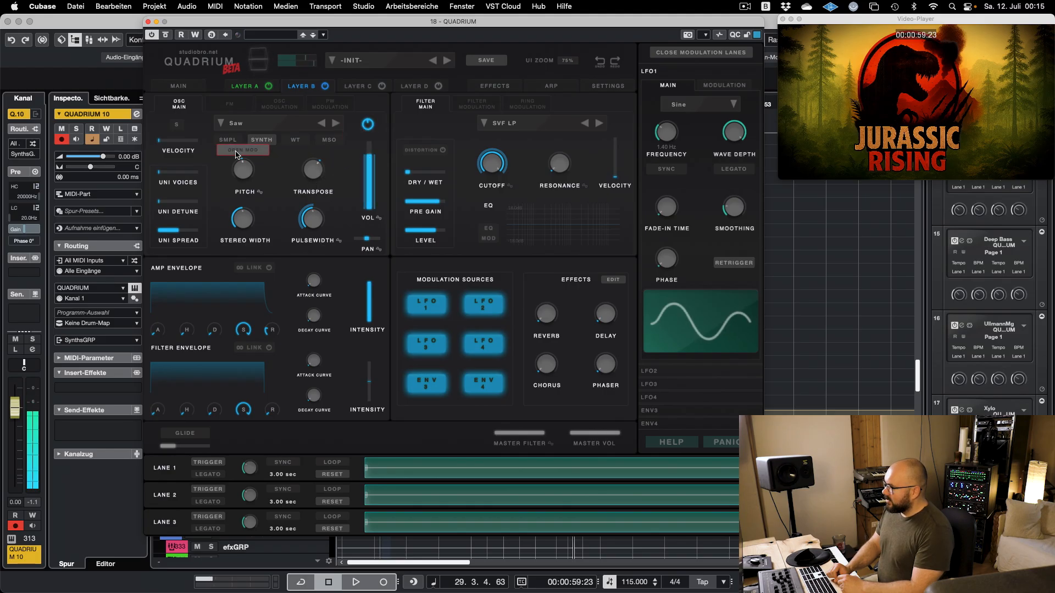
- Solo Layer B to set maximum unison voices and a moderate unison detune, and unsolo it
{"action": "left_click", "coordinate": [177, 124]}
{"action": "left_click_drag", "start_coordinate": [184, 141], "coordinate": [122, 137]}
{"action": "left_click_drag", "start_coordinate": [178, 172], "coordinate": [307, 177]}
{"action": "left_click_drag", "start_coordinate": [181, 203], "coordinate": [303, 207]}
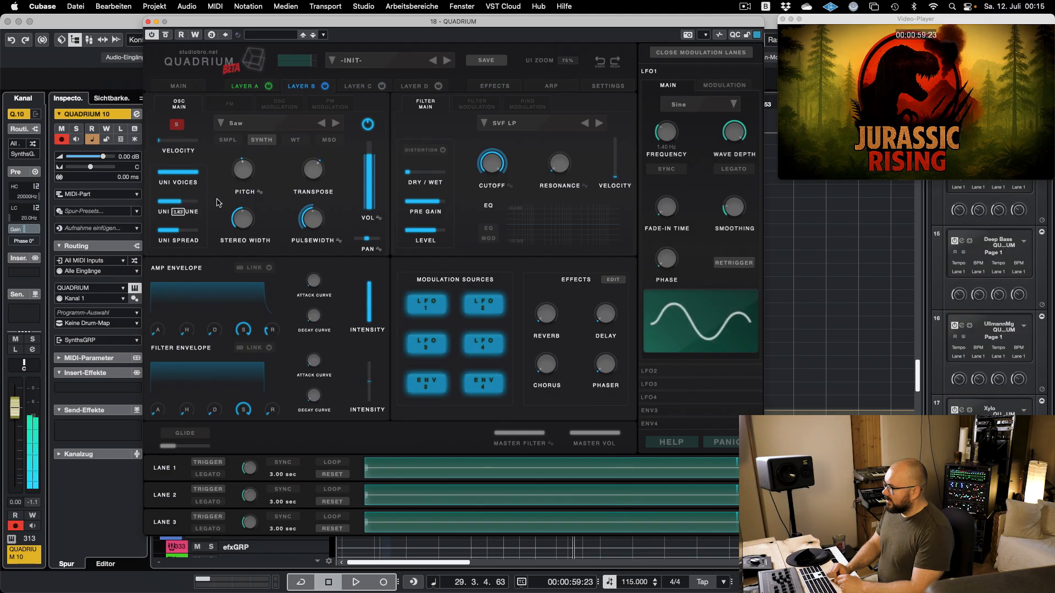
{"action": "left_click", "coordinate": [176, 125]}
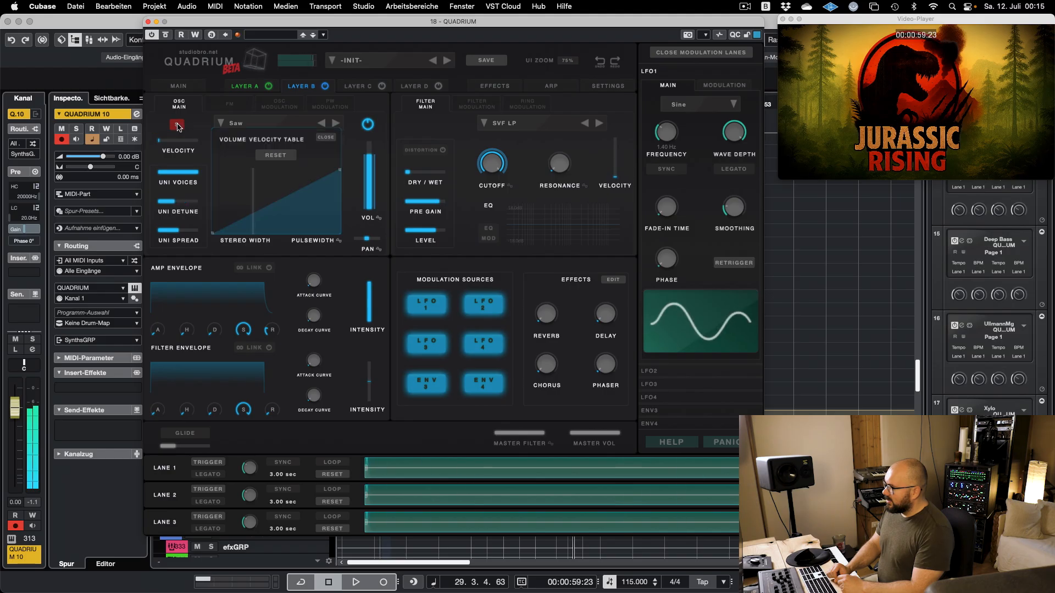
{"action": "left_click", "coordinate": [326, 138]}
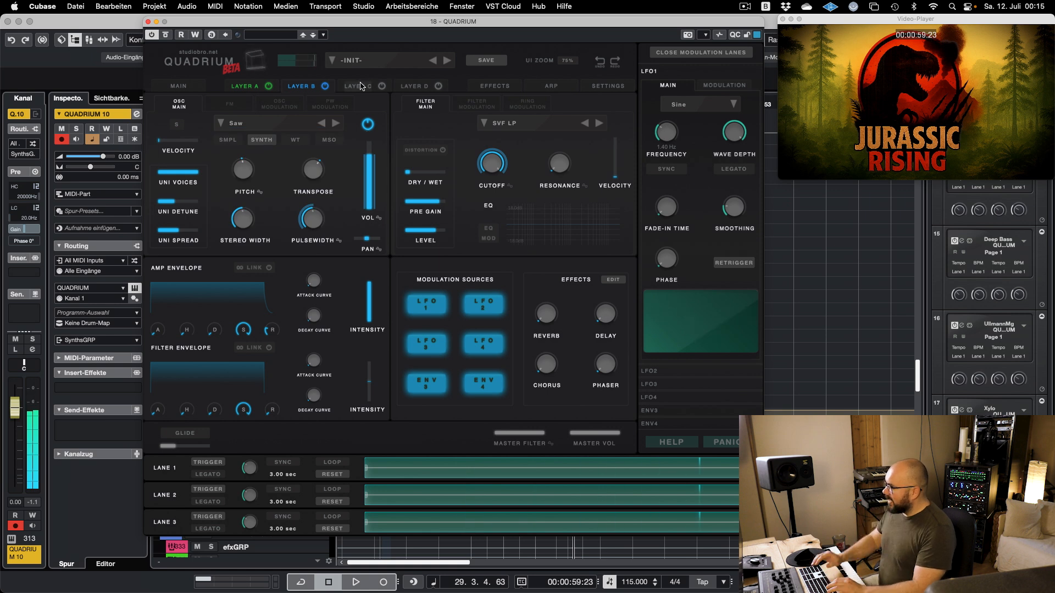
- Turn on Layer C, solo it and change its synth waveform to Square
{"action": "left_click", "coordinate": [383, 86]}
{"action": "left_click", "coordinate": [383, 87]}
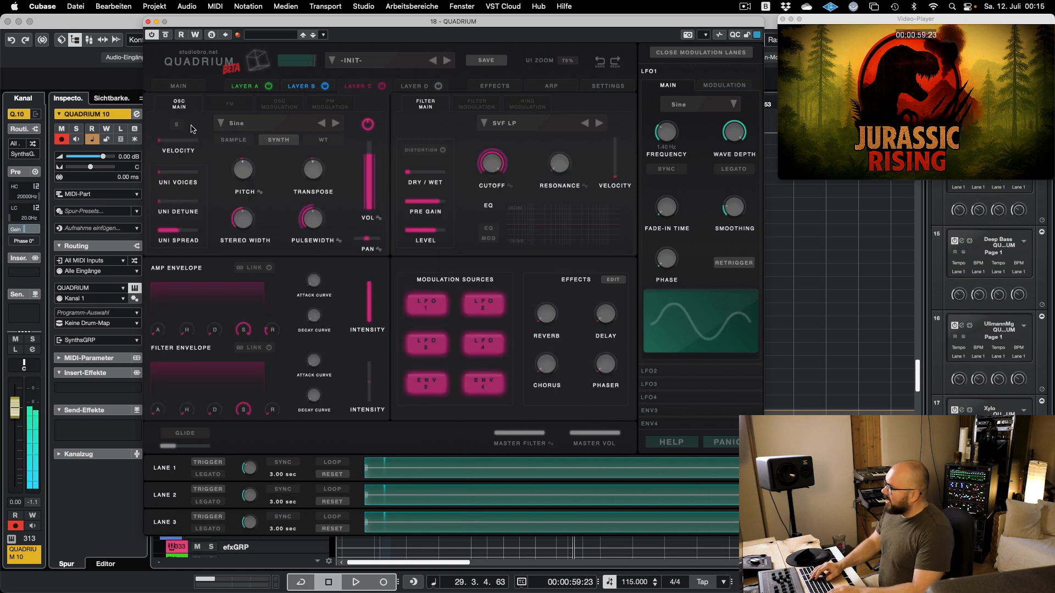
{"action": "left_click", "coordinate": [336, 123]}
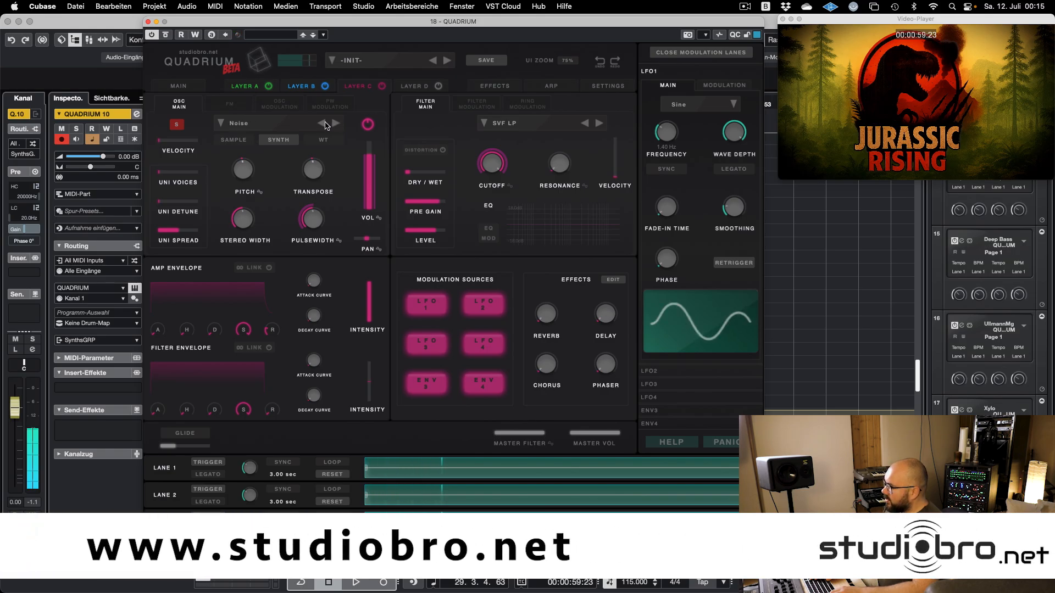
- Enable pulsewidth modulation on Layer C with a moderate LFO1 amount and set the LFO1 frequency to 0.30 Hz
{"action": "left_click", "coordinate": [338, 240]}
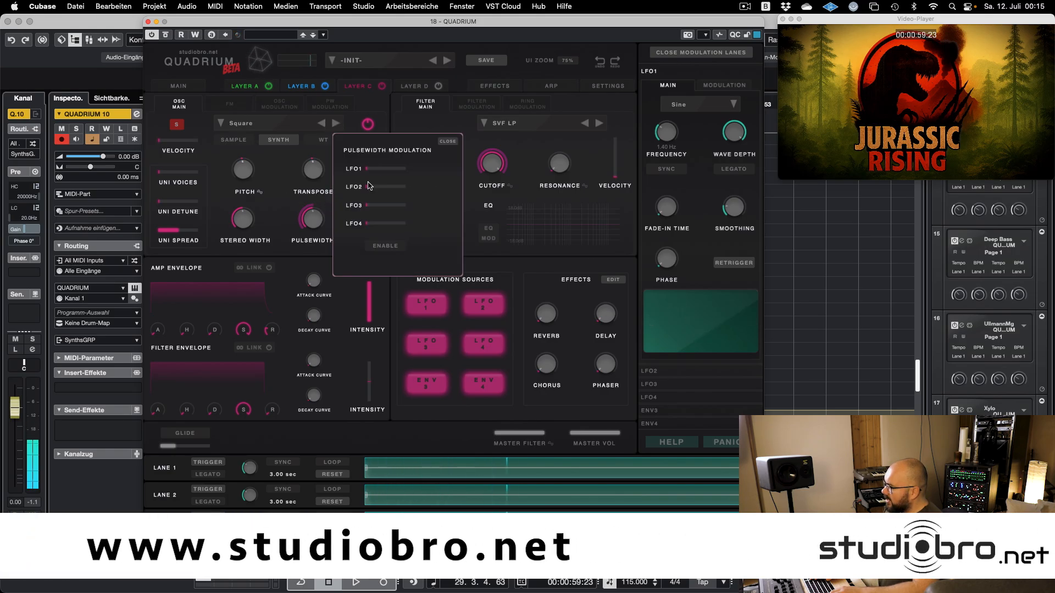
{"action": "left_click", "coordinate": [387, 245]}
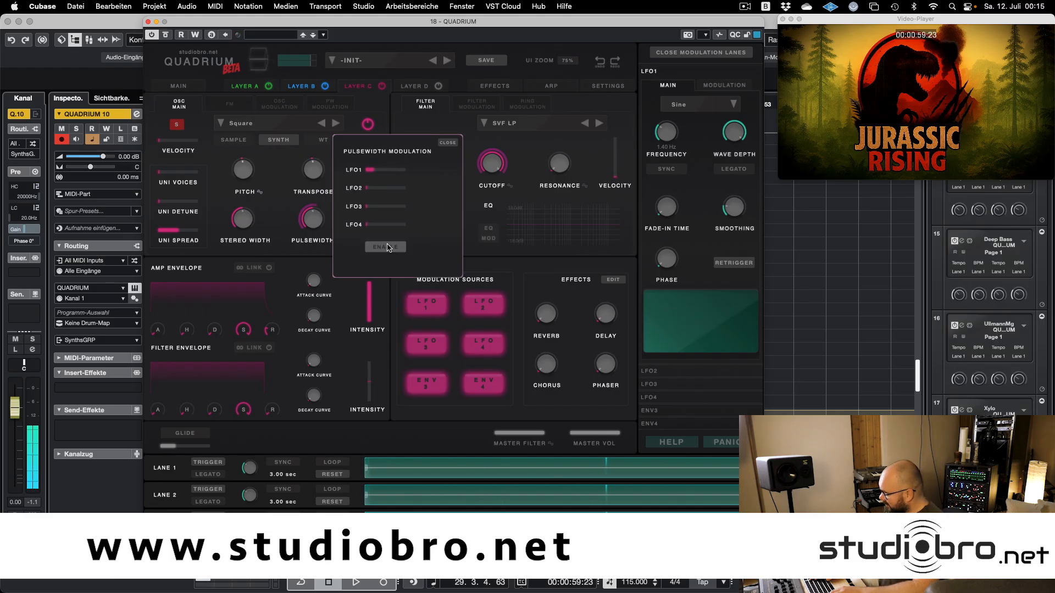
{"action": "left_click_drag", "start_coordinate": [378, 168], "coordinate": [379, 169]}
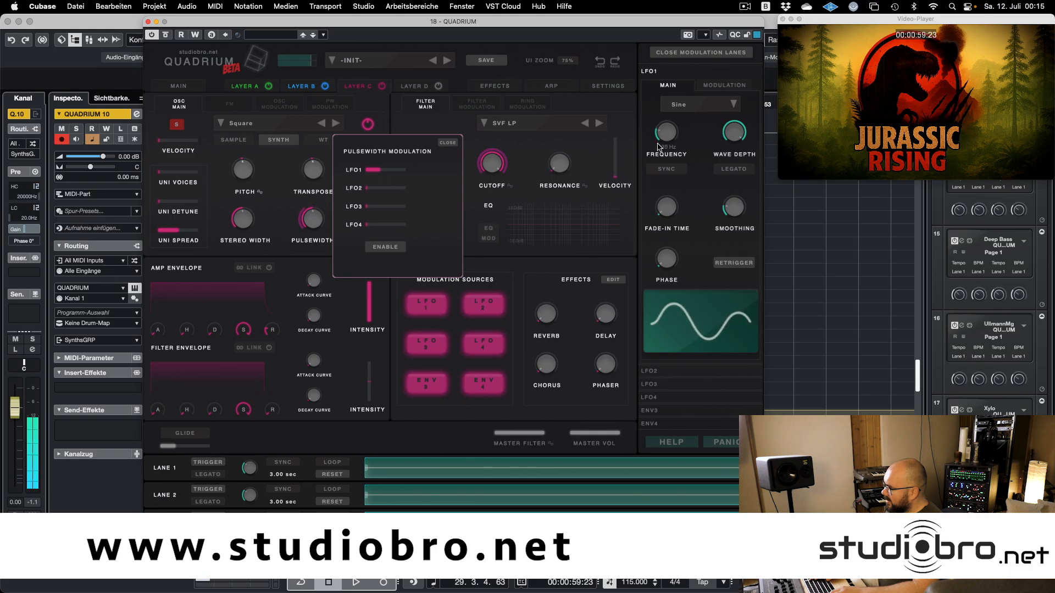
{"action": "left_click", "coordinate": [447, 143]}
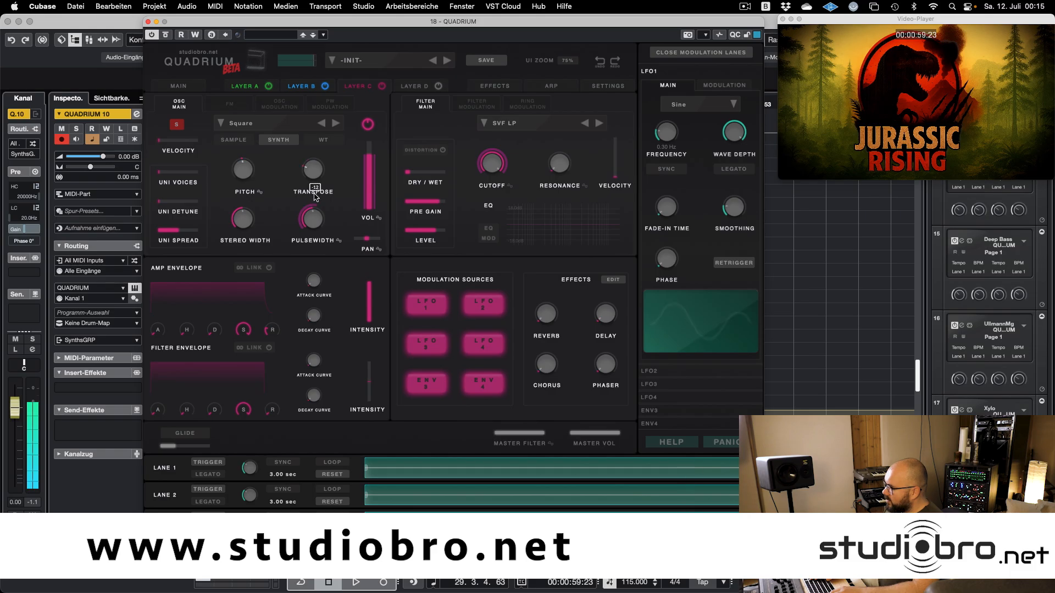
- Set Layer C to maximum unison voices with a slight unison detune, and unsolo it
{"action": "left_click_drag", "start_coordinate": [175, 173], "coordinate": [247, 174]}
{"action": "left_click_drag", "start_coordinate": [177, 201], "coordinate": [196, 202]}
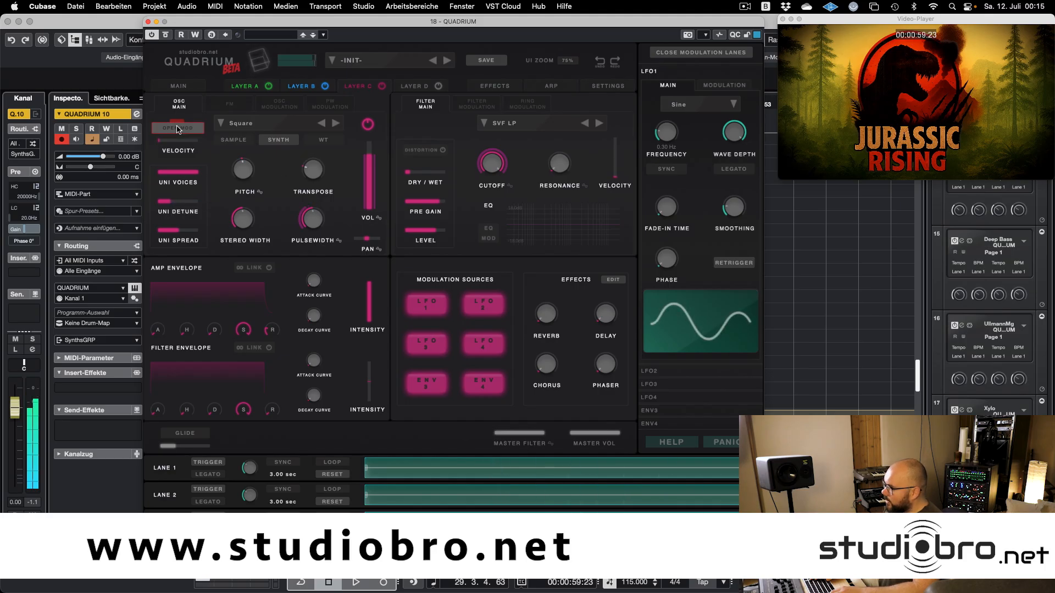
{"action": "left_click", "coordinate": [177, 135]}
{"action": "left_click", "coordinate": [326, 138]}
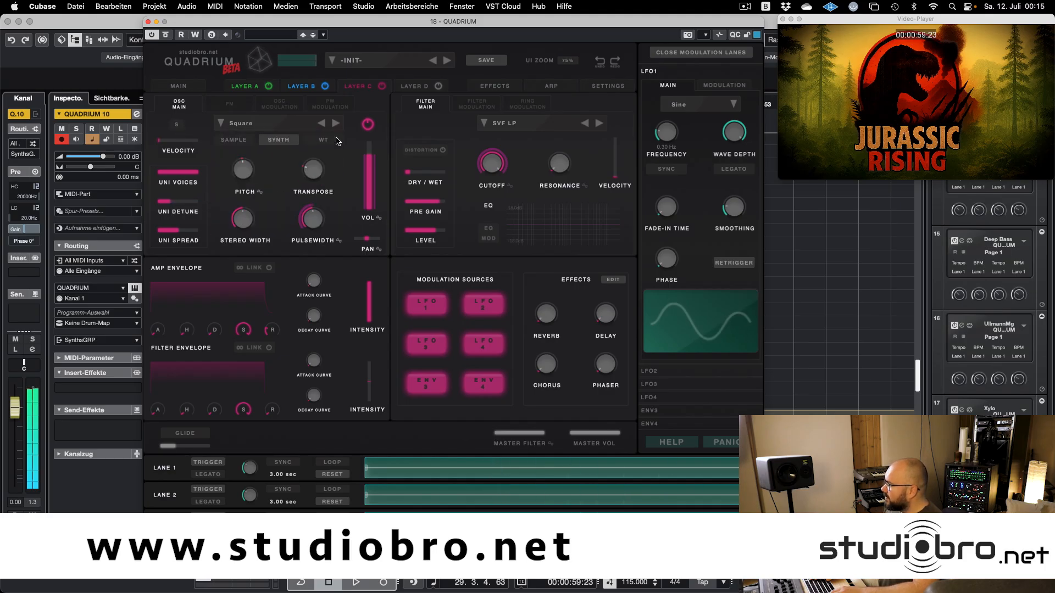
- Fine-tune Layer C's volume and open the settings of Layer D
{"action": "mouse_move", "coordinate": [369, 165]}
{"action": "left_mouse_down"}
{"action": "mouse_move", "coordinate": [369, 185]}
{"action": "mouse_move", "coordinate": [368, 163]}
{"action": "left_mouse_up"}
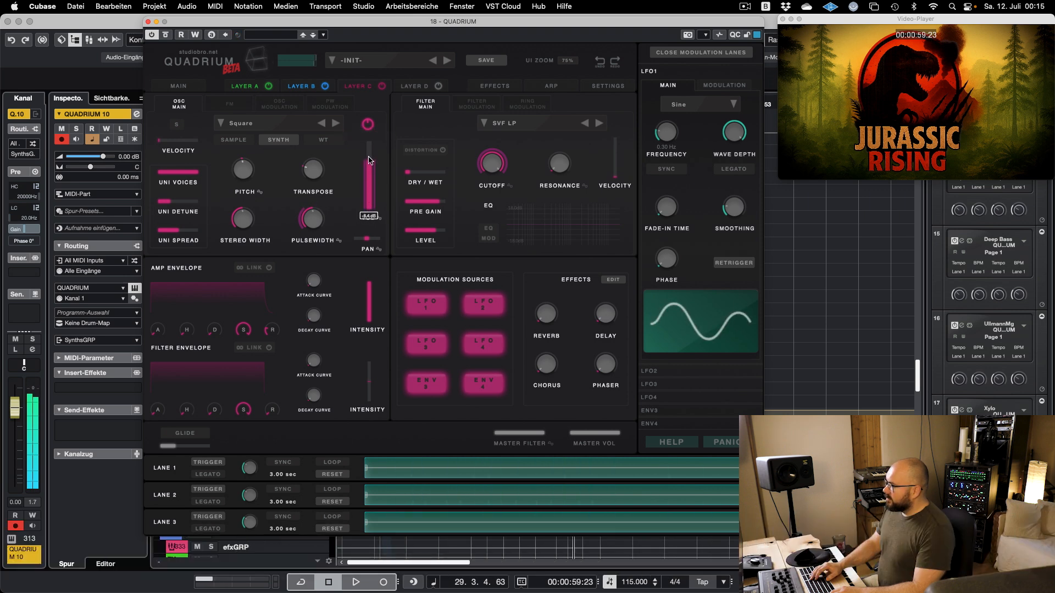
{"action": "left_click_drag", "start_coordinate": [369, 160], "coordinate": [369, 160]}
{"action": "left_click", "coordinate": [419, 86]}
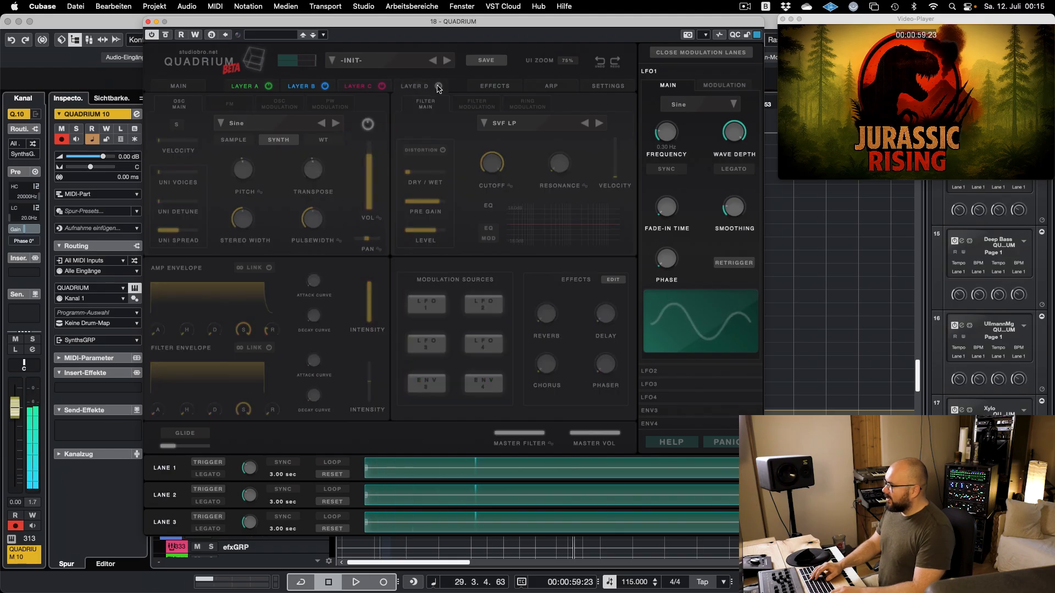
- Solo Layer D, select the Square 2 synth waveform and adjust the oscillator's pulsewidth
{"action": "left_click", "coordinate": [177, 126]}
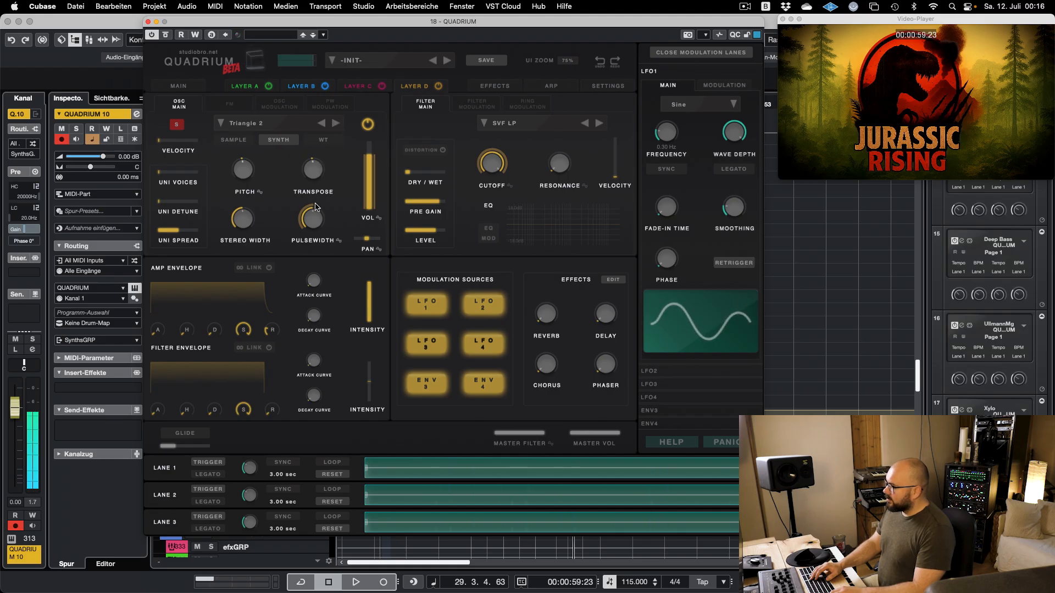
{"action": "left_click_drag", "start_coordinate": [318, 212], "coordinate": [323, 191]}
{"action": "left_click", "coordinate": [337, 123]}
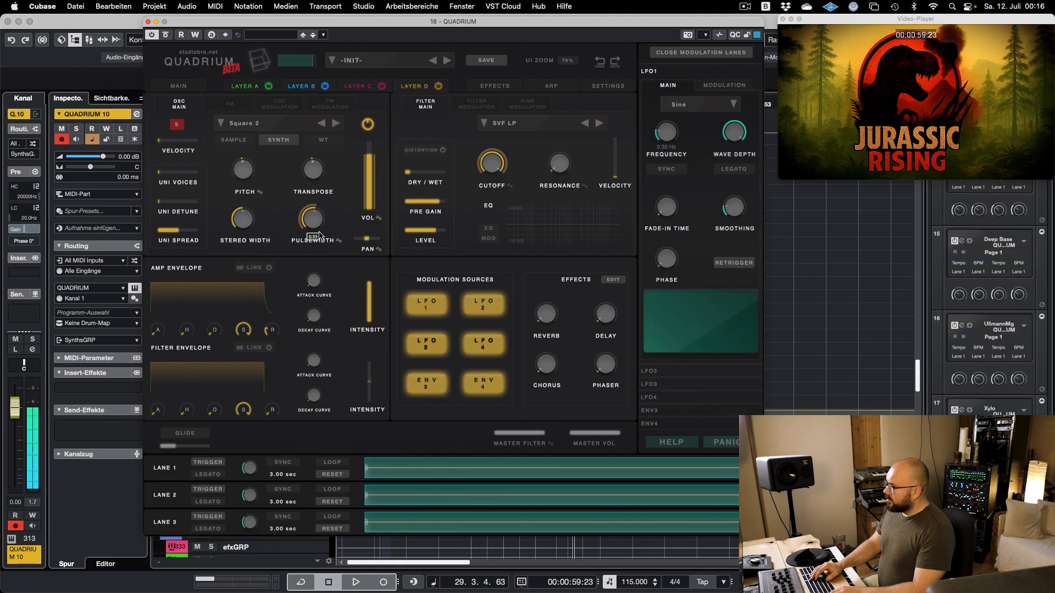
{"action": "mouse_move", "coordinate": [308, 223]}
{"action": "left_mouse_down"}
{"action": "mouse_move", "coordinate": [306, 272]}
{"action": "mouse_move", "coordinate": [311, 224]}
{"action": "left_mouse_up"}
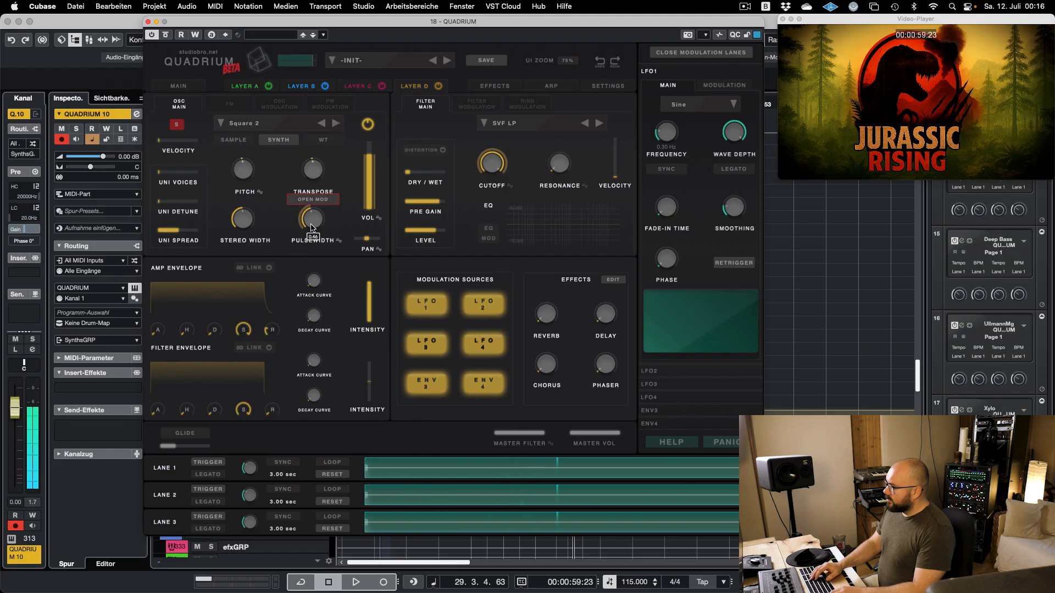
{"action": "left_click", "coordinate": [336, 123]}
{"action": "left_click", "coordinate": [321, 123]}
- Set a moderate LFO1 amount for Layer D's pulsewidth modulation and raise the base pulsewidth
{"action": "left_click", "coordinate": [333, 196]}
{"action": "left_click_drag", "start_coordinate": [367, 170], "coordinate": [392, 170]}
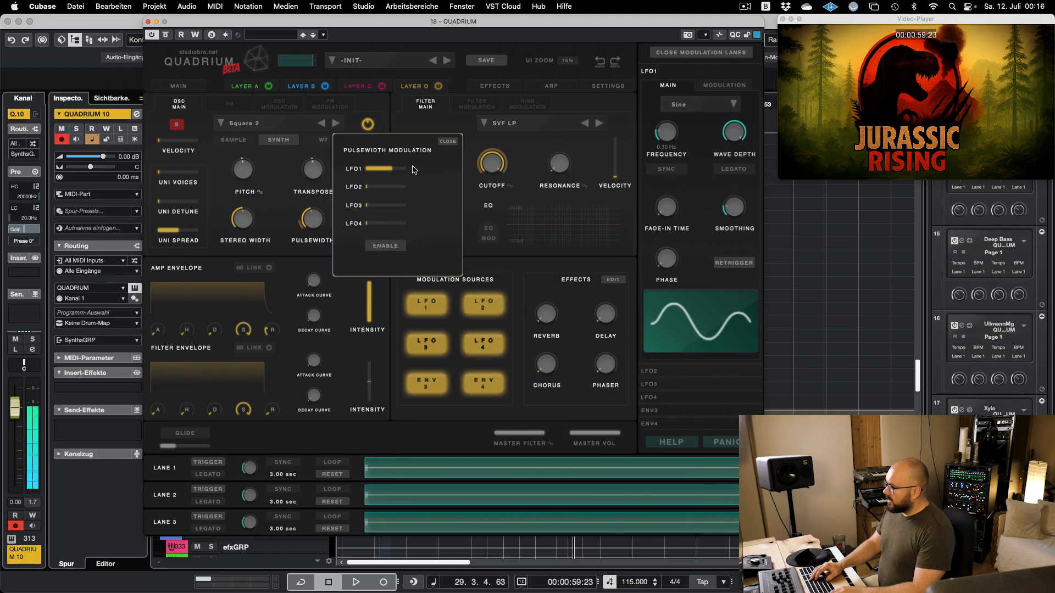
{"action": "left_click_drag", "start_coordinate": [389, 169], "coordinate": [377, 171]}
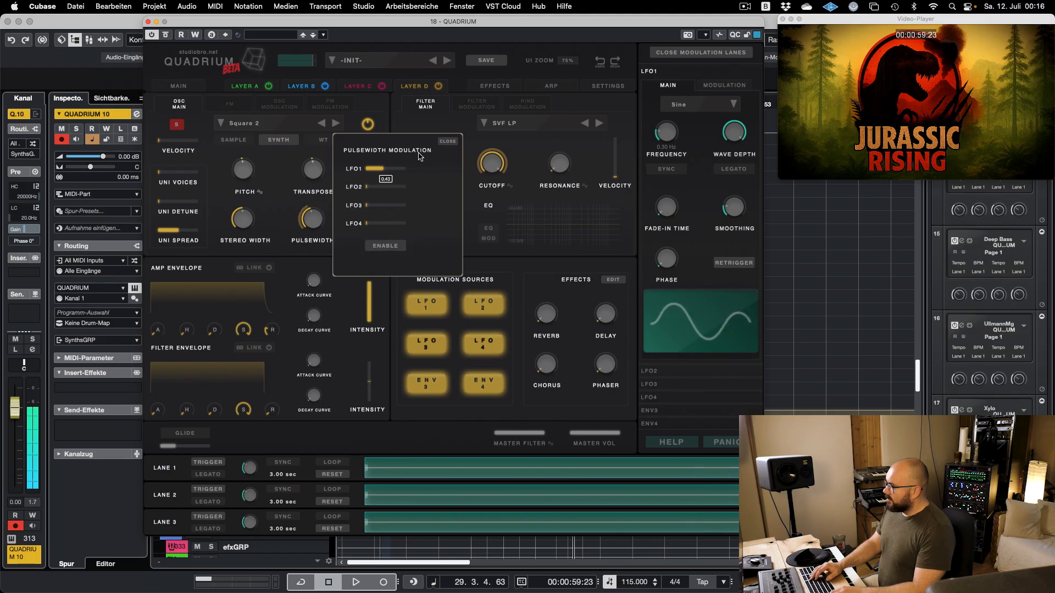
{"action": "left_click_drag", "start_coordinate": [396, 168], "coordinate": [389, 169]}
{"action": "left_click_drag", "start_coordinate": [319, 213], "coordinate": [321, 210]}
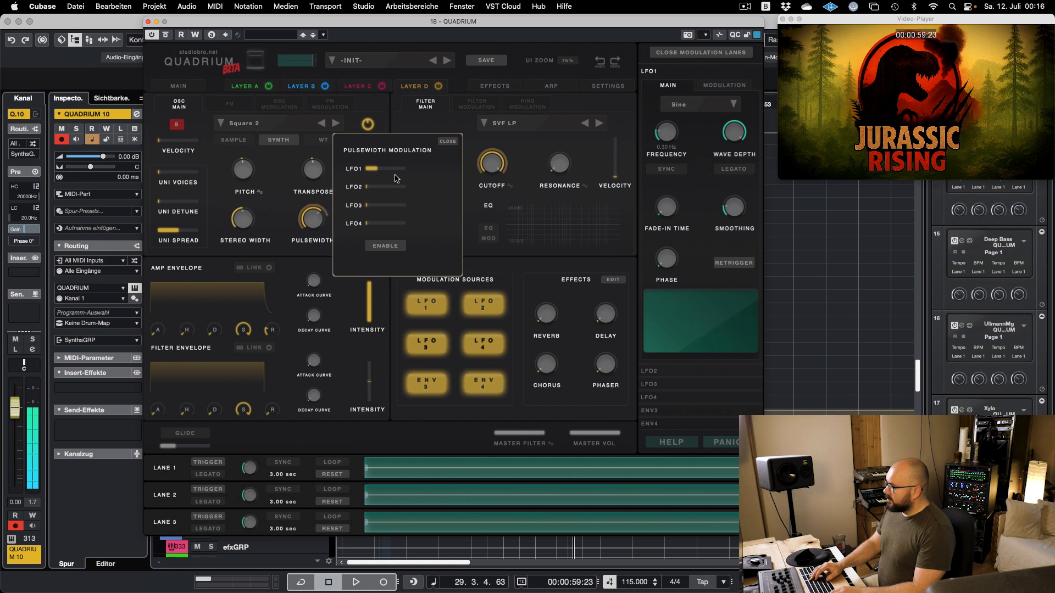
{"action": "left_click", "coordinate": [450, 142]}
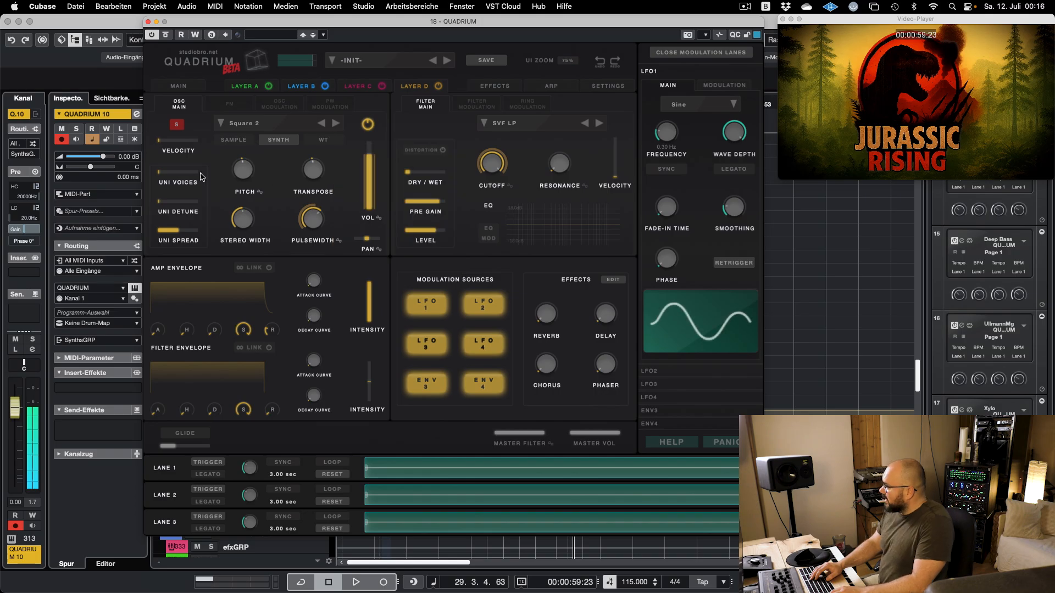
- Give Layer D maximum unison voices with a moderate unison detune and transpose it up
{"action": "left_click_drag", "start_coordinate": [185, 201], "coordinate": [207, 202]}
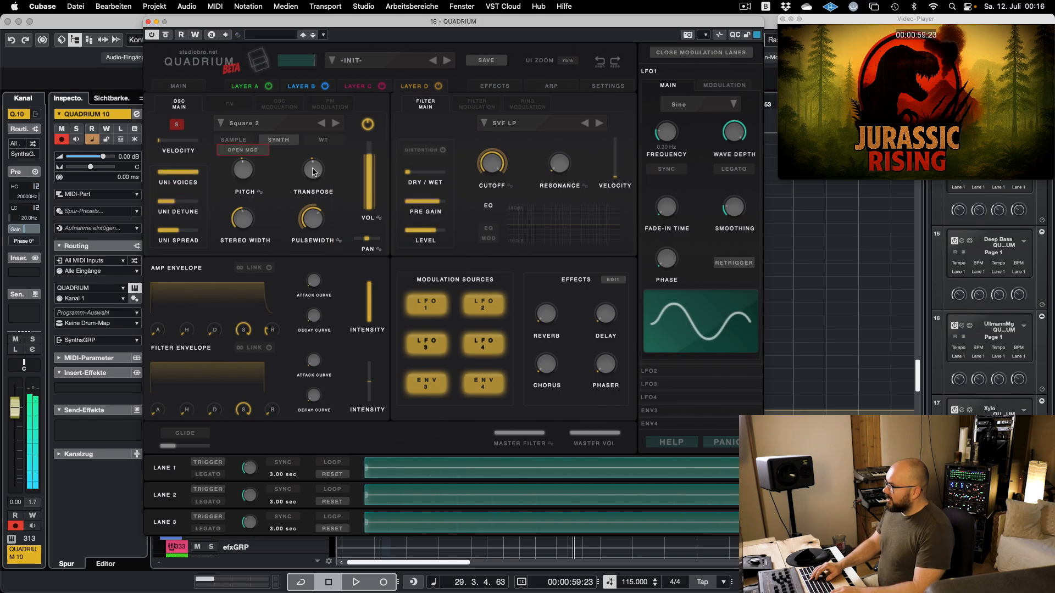
{"action": "left_click_drag", "start_coordinate": [313, 167], "coordinate": [318, 153]}
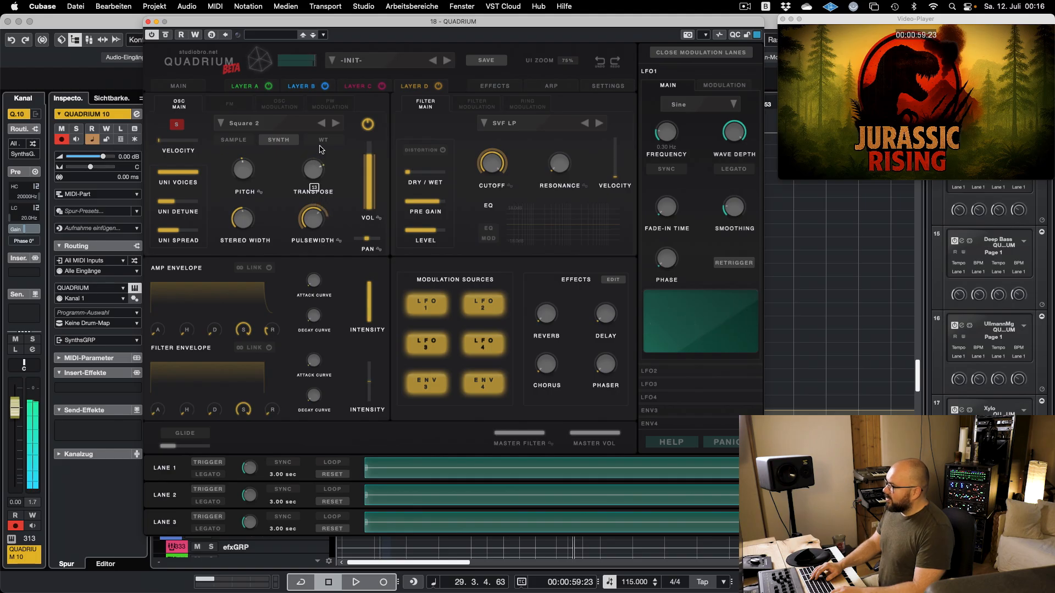
- Add a High Pass band around the middle of Layer D's EQ range and unsolo the layer
{"action": "right_click", "coordinate": [521, 224]}
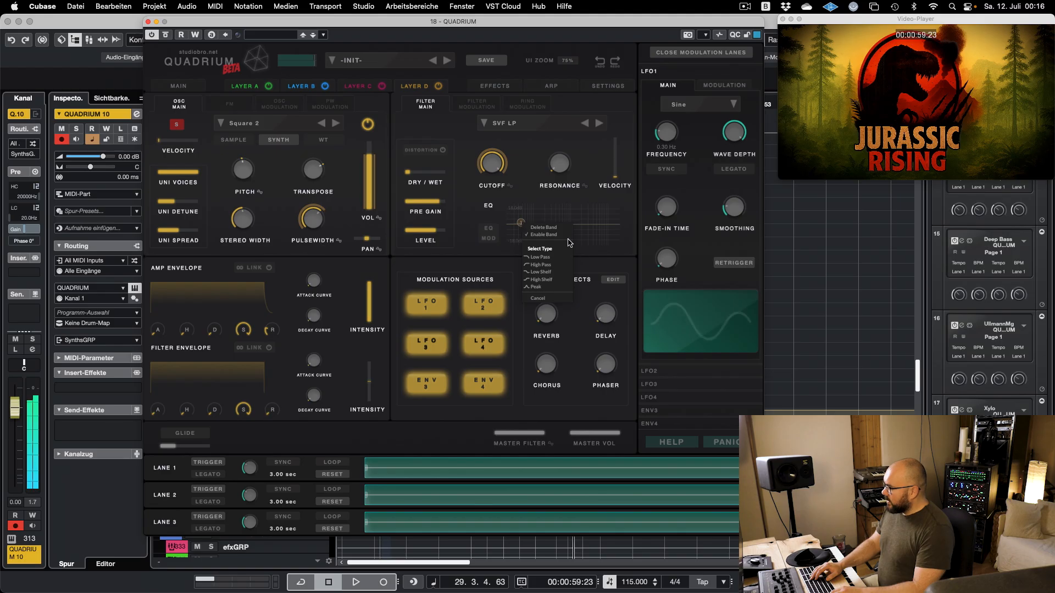
{"action": "left_click", "coordinate": [549, 265]}
{"action": "left_click_drag", "start_coordinate": [523, 224], "coordinate": [566, 231]}
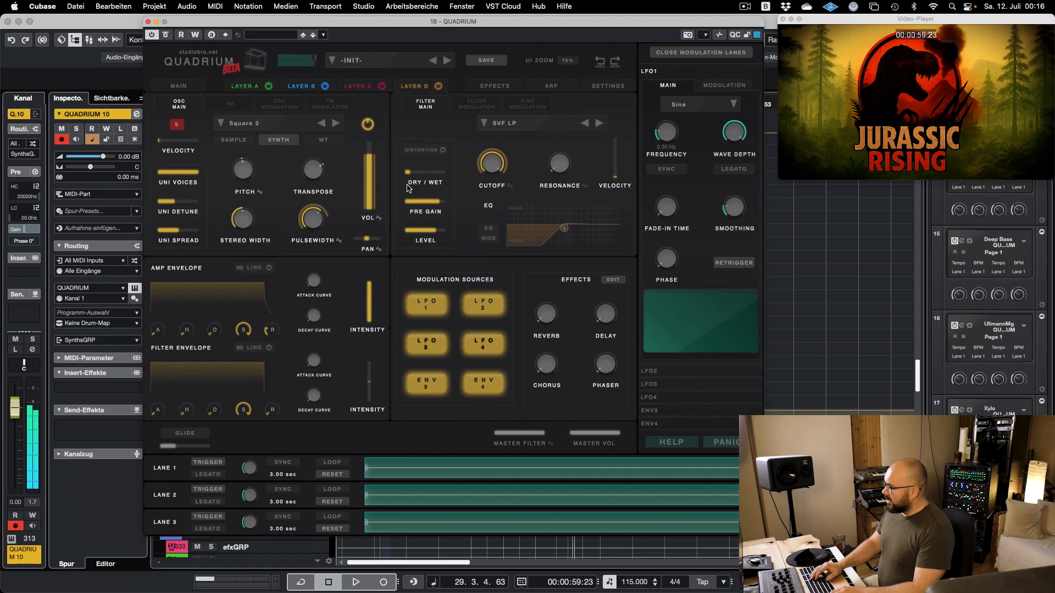
{"action": "left_click", "coordinate": [178, 126]}
{"action": "left_click", "coordinate": [179, 128]}
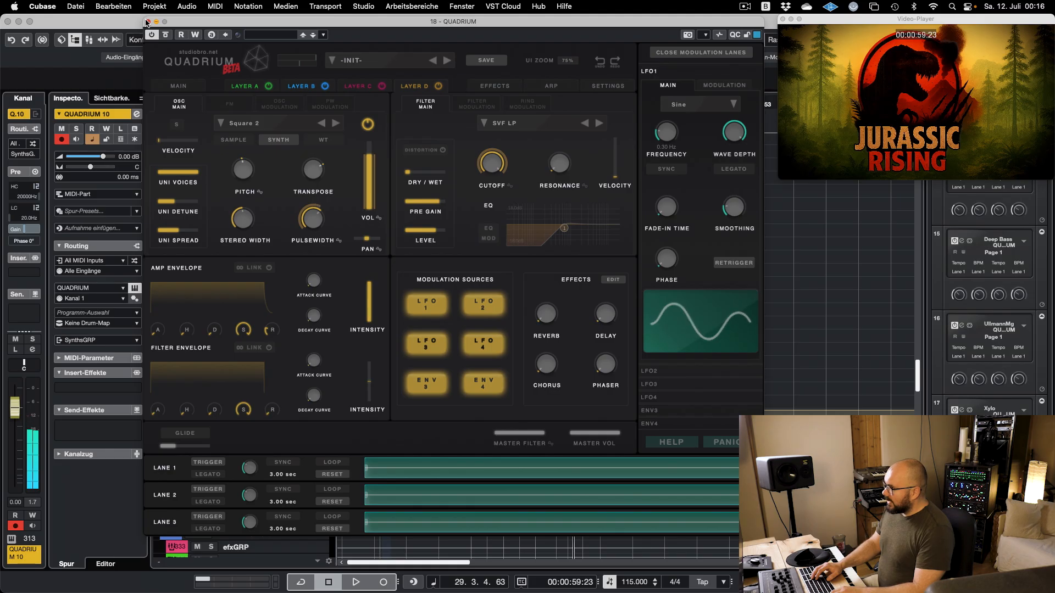
- Lower the QUADRIUM 10 track volume to -5.94 dB and add an active send to SynthsREV at -6.72 dB
{"action": "left_click", "coordinate": [146, 22]}
{"action": "left_click_drag", "start_coordinate": [17, 418], "coordinate": [16, 445]}
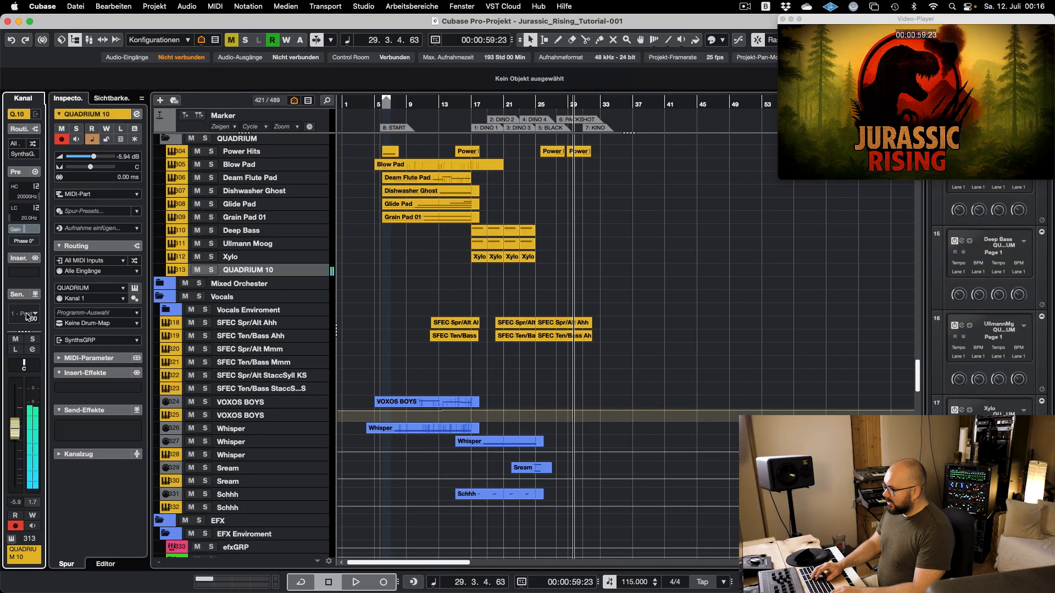
{"action": "left_click", "coordinate": [28, 316]}
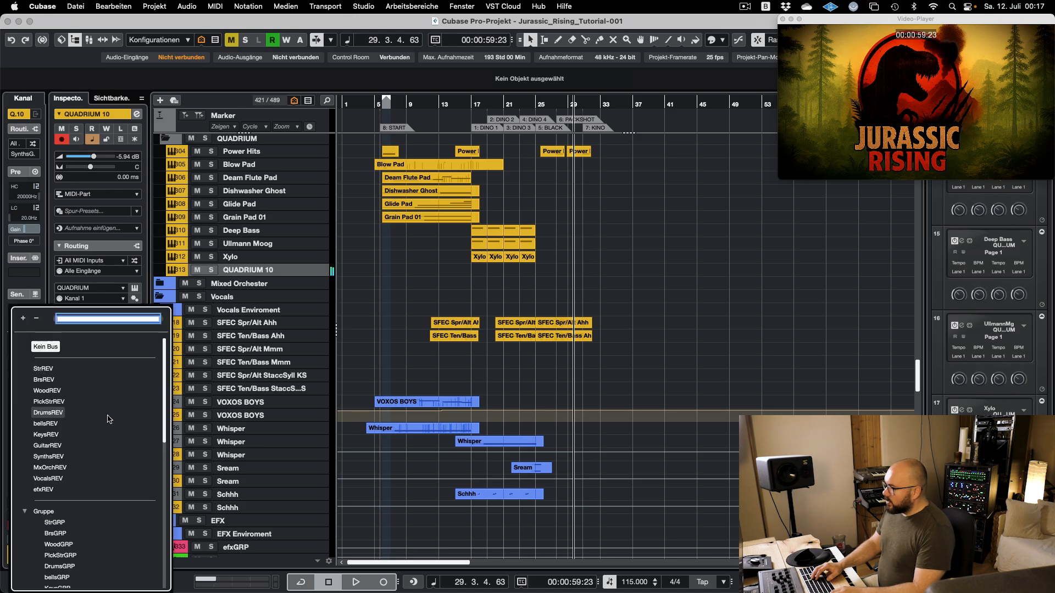
{"action": "left_click", "coordinate": [57, 458]}
{"action": "left_click", "coordinate": [22, 304]}
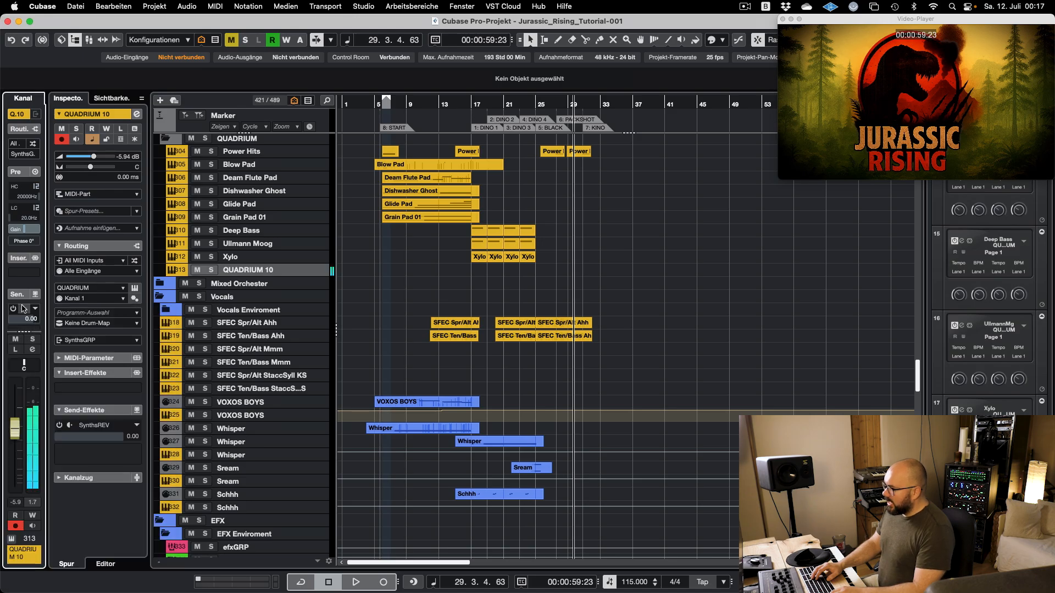
{"action": "left_click", "coordinate": [14, 310]}
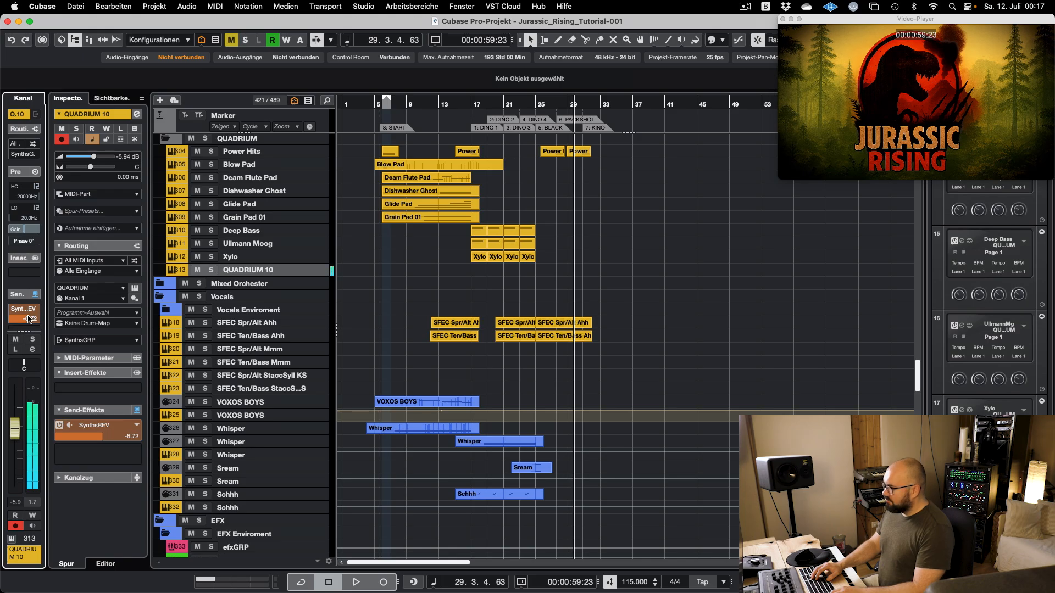
- Assign a MIDI controller to the QUADRIUM master filter with Learn MIDI CC and play the synth along with the PACKSHOT and KINO sections
{"action": "left_click", "coordinate": [135, 289]}
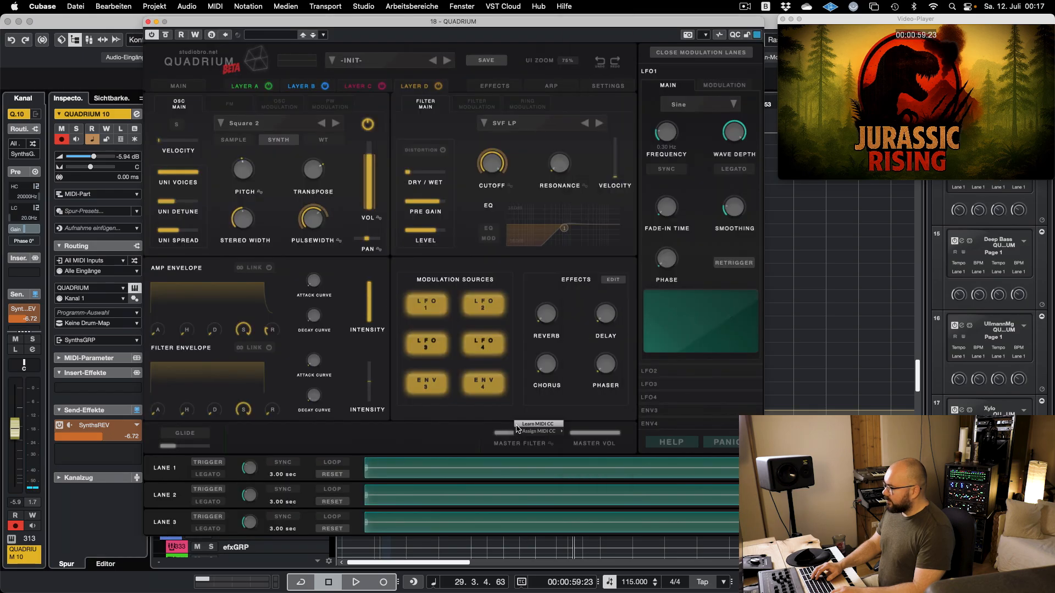
{"action": "left_click", "coordinate": [516, 425]}
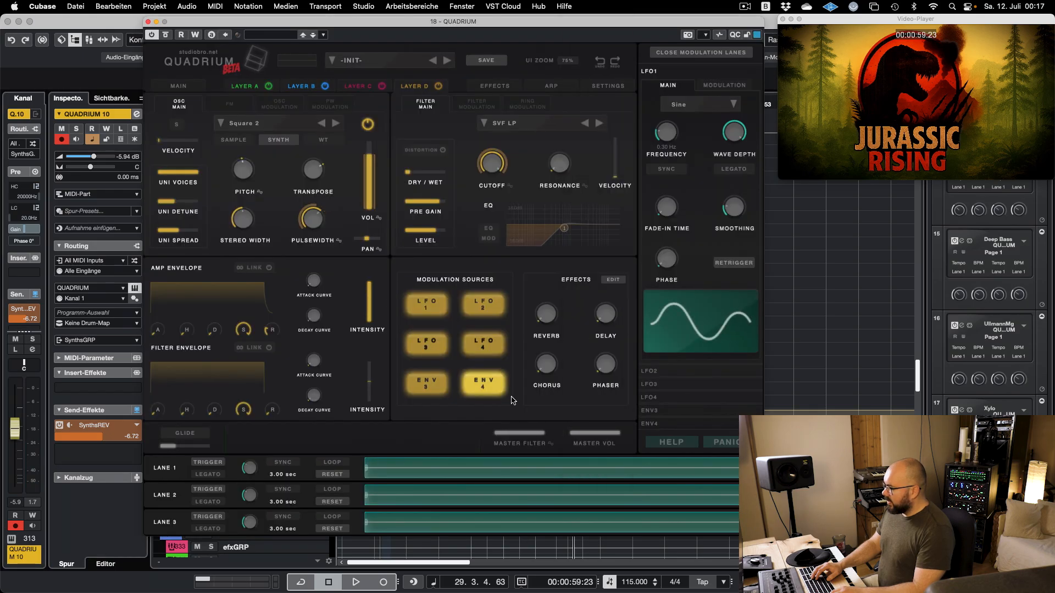
{"action": "key", "text": "space"}
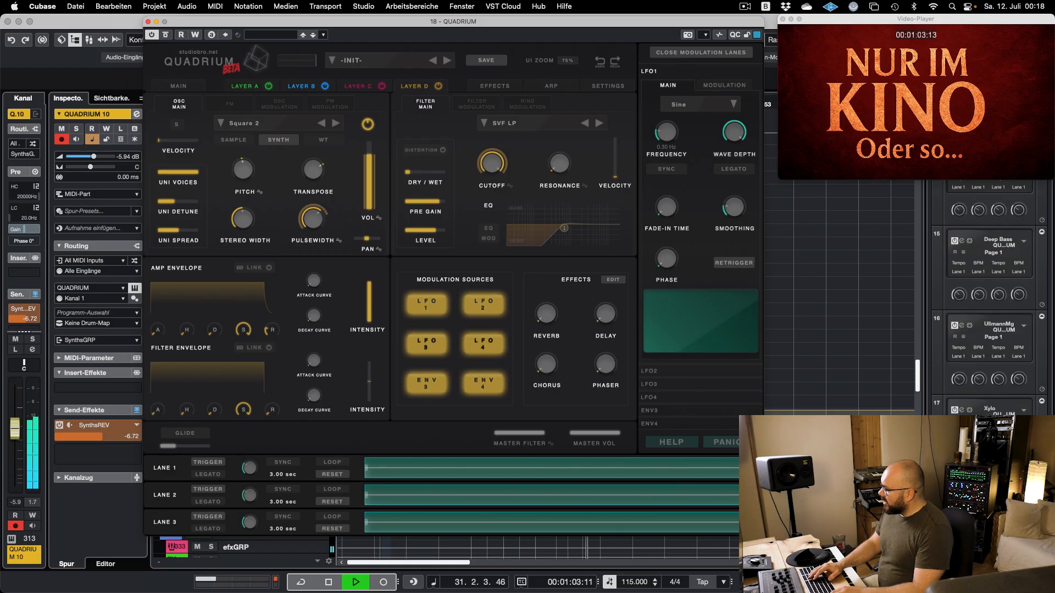
{"action": "key", "text": "space"}
- Insert the just-played performance on the QUADRIUM 10 track using retrospective MIDI recording
{"action": "left_click", "coordinate": [148, 22]}
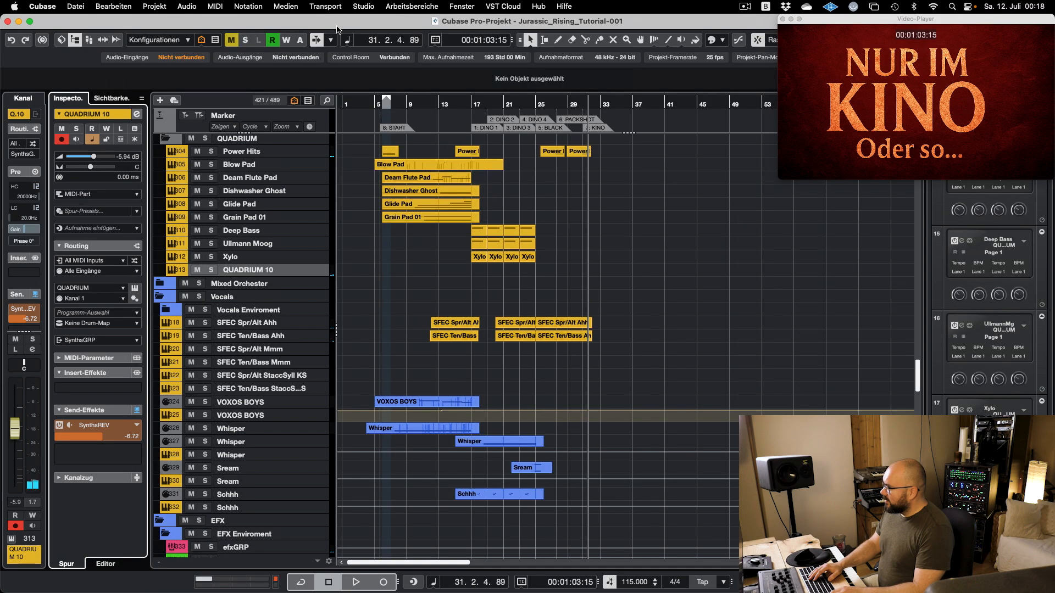
{"action": "left_click", "coordinate": [323, 7]}
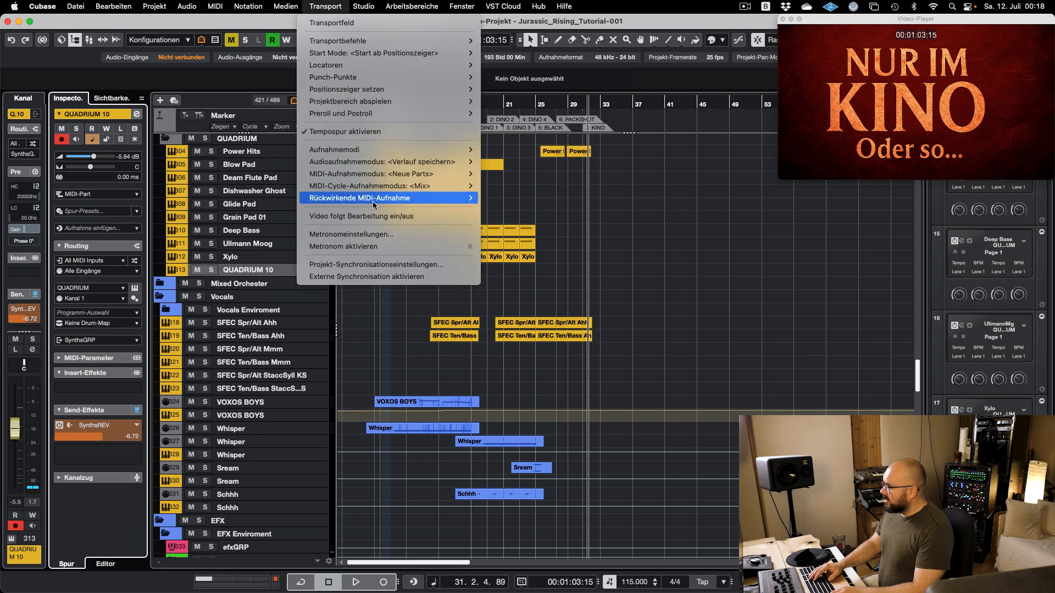
{"action": "left_click", "coordinate": [584, 293]}
- Quantize all notes of the new QUADRIUM 10 part to 1/4 and set their start to 27.3.2.50
{"action": "double_click", "coordinate": [569, 270]}
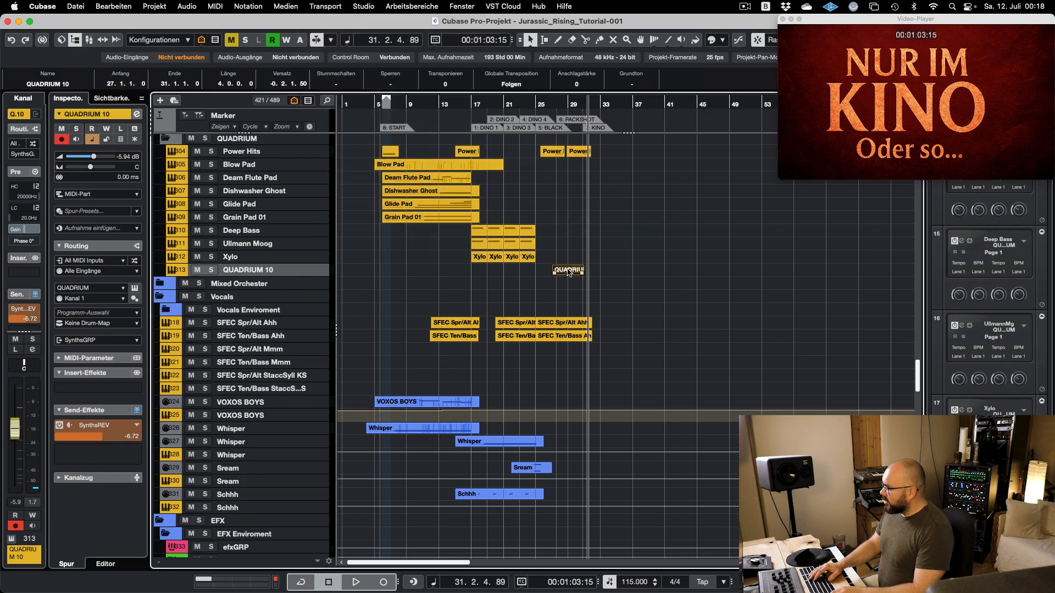
{"action": "left_click_drag", "start_coordinate": [317, 180], "coordinate": [303, 342]}
{"action": "key", "text": "q"}
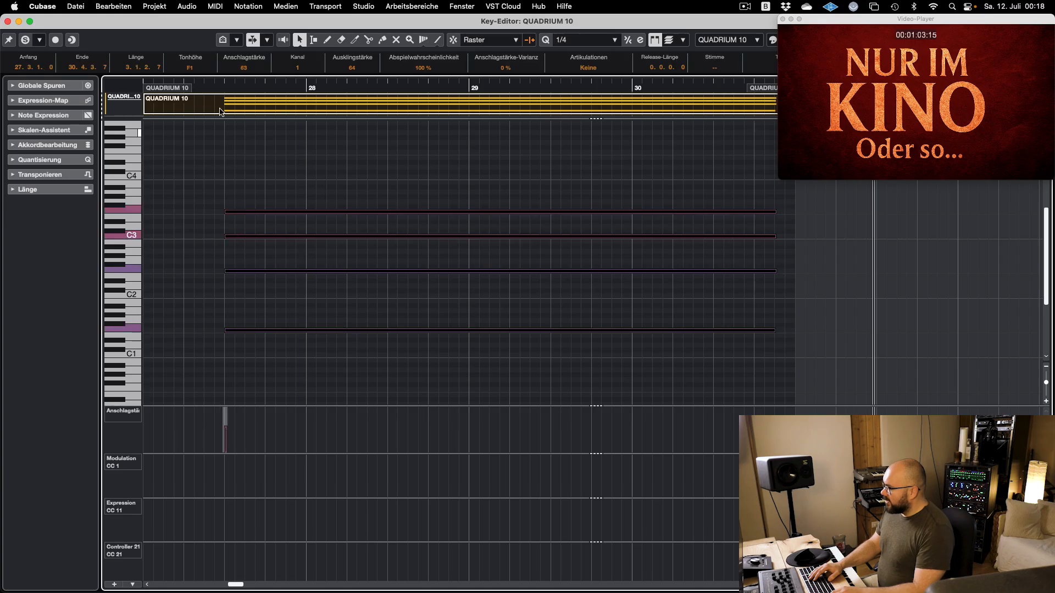
{"action": "left_click", "coordinate": [39, 66]}
{"action": "type", "text": "27.3.2.50"}
{"action": "key", "text": "Return"}
{"action": "key", "text": "Return"}
- Add a MIDI track routed to the 18. QUADRIUM instrument on channel 1 (Kanal 1)
{"action": "key", "text": "t"}
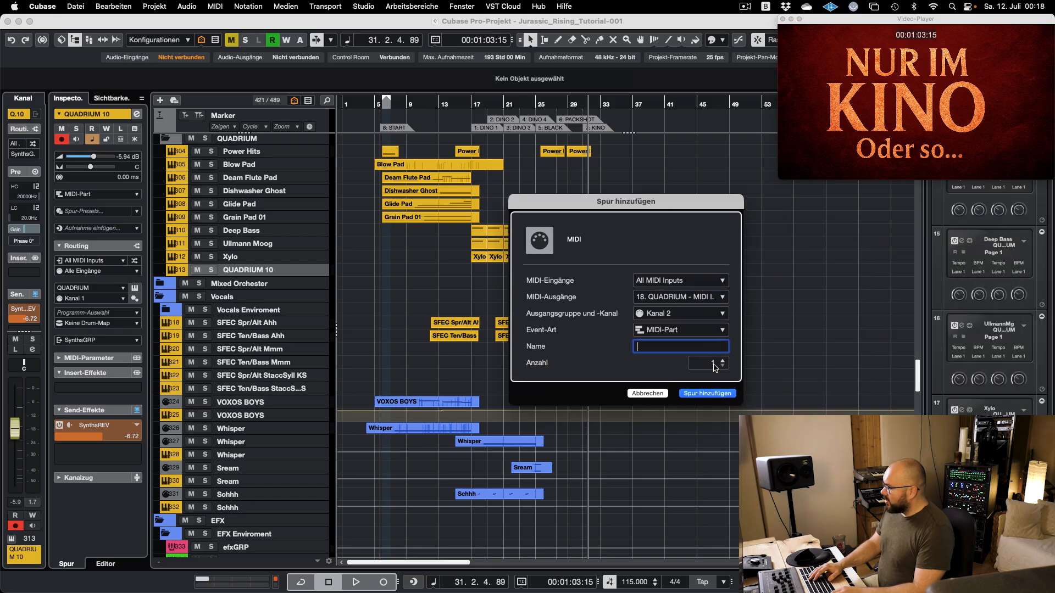
{"action": "left_click", "coordinate": [688, 317]}
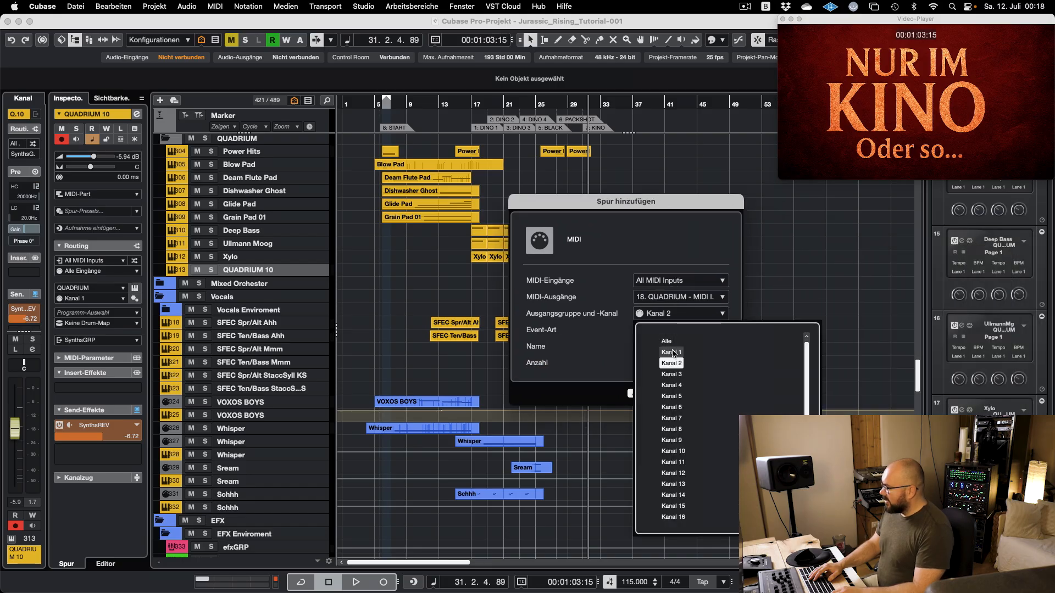
{"action": "left_click", "coordinate": [673, 352]}
{"action": "left_click", "coordinate": [706, 393]}
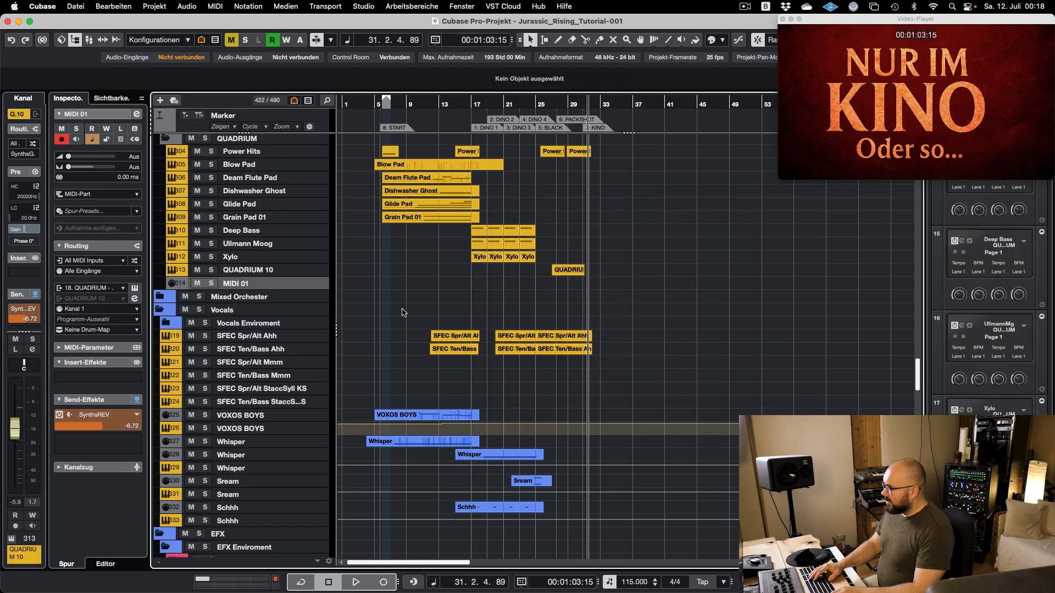
- Rename the QUADRIUM 10 track to "THX Ending" and the new MIDI track to "THX Ending Data"
{"action": "double_click", "coordinate": [261, 271]}
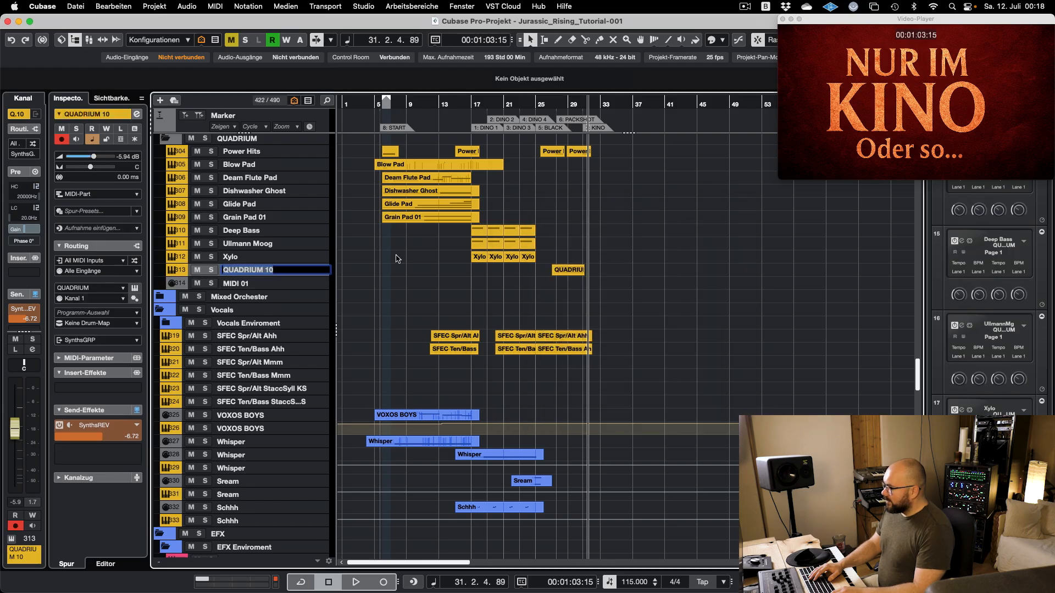
{"action": "type", "text": "THX En"}
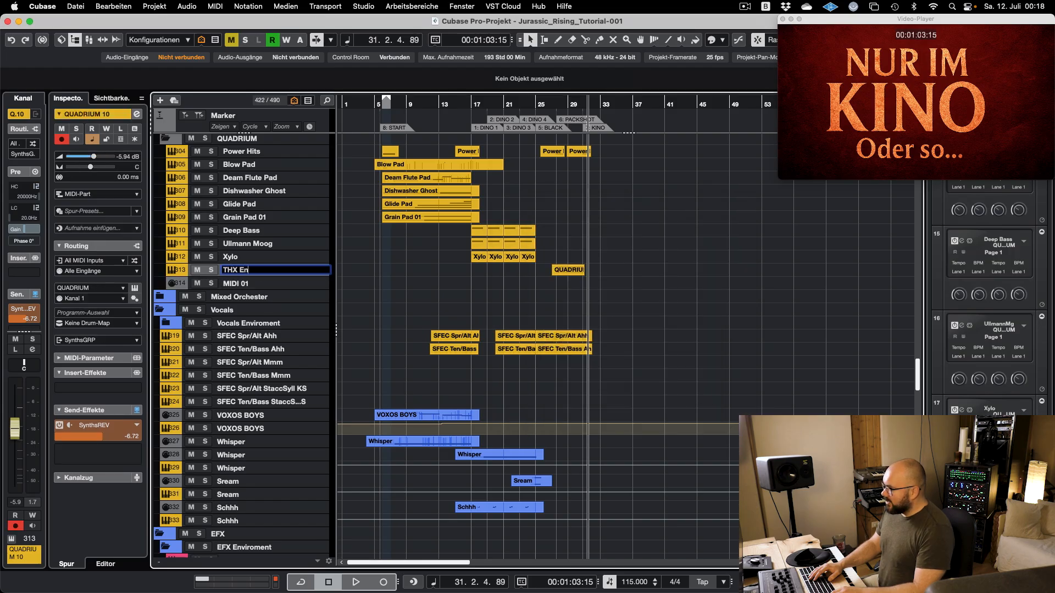
{"action": "type", "text": "ding"}
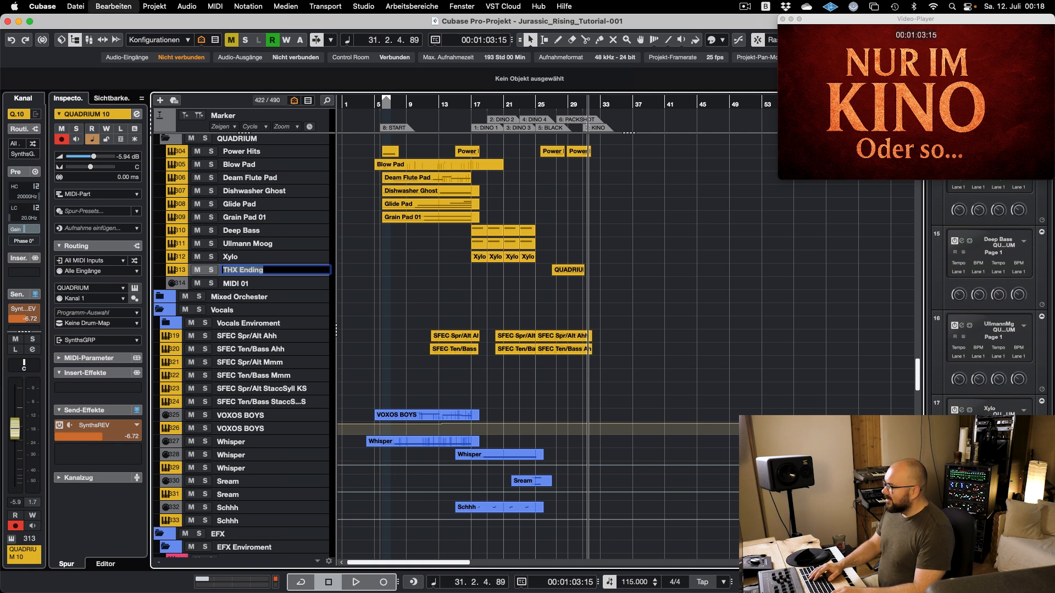
{"action": "key", "text": "Return"}
{"action": "double_click", "coordinate": [285, 281]}
{"action": "key", "text": "super+v"}
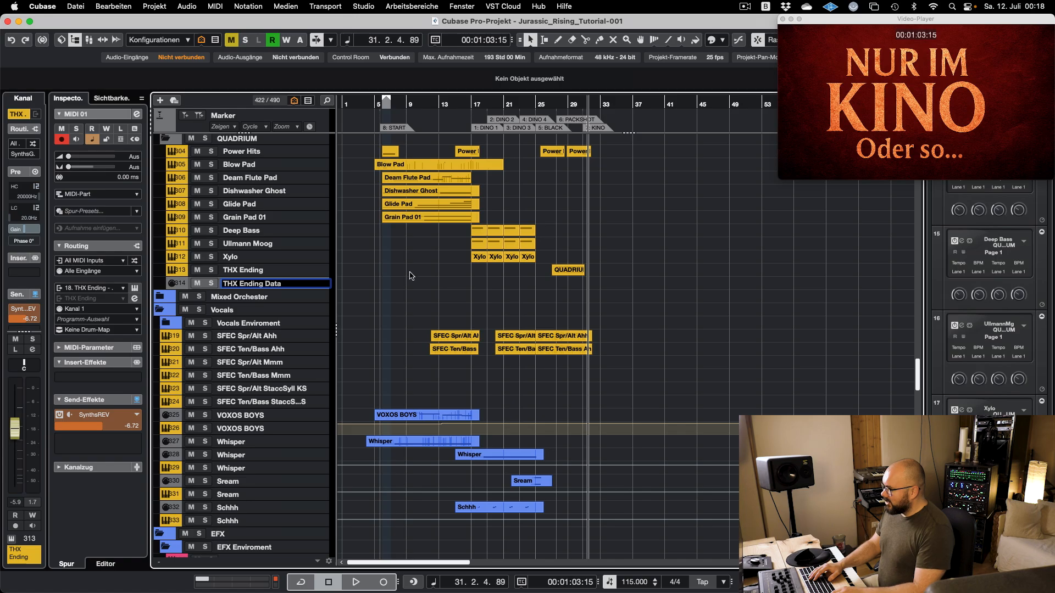
{"action": "type", "text": "Data"}
{"action": "key", "text": "Return"}
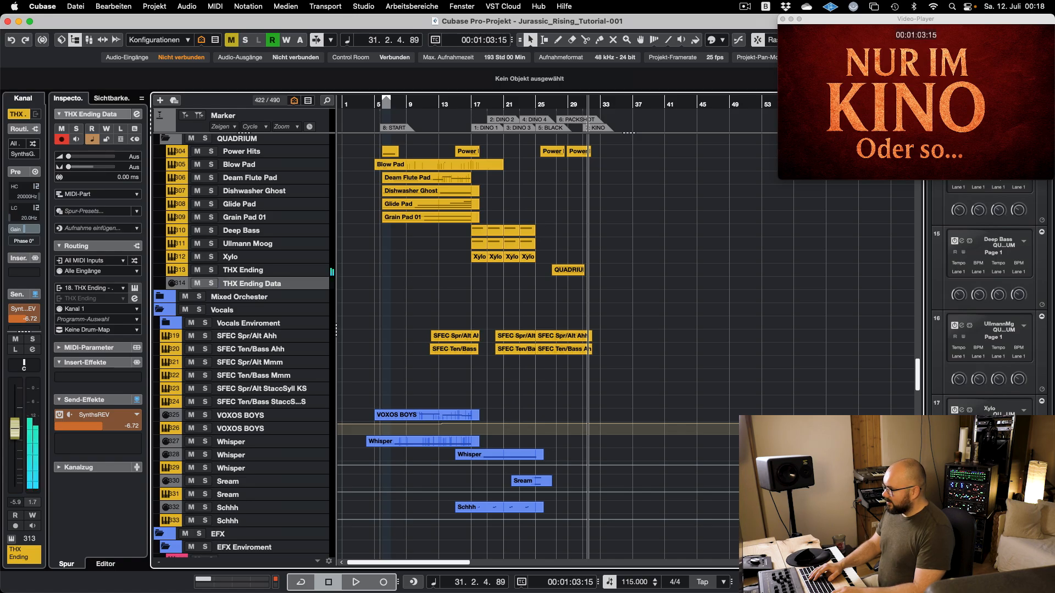
- Record a controller pass on the THX Ending Data track through the PACKSHOT and KINO sections
{"action": "key", "text": "KP_0"}
{"action": "key", "text": "KP_Multiply"}
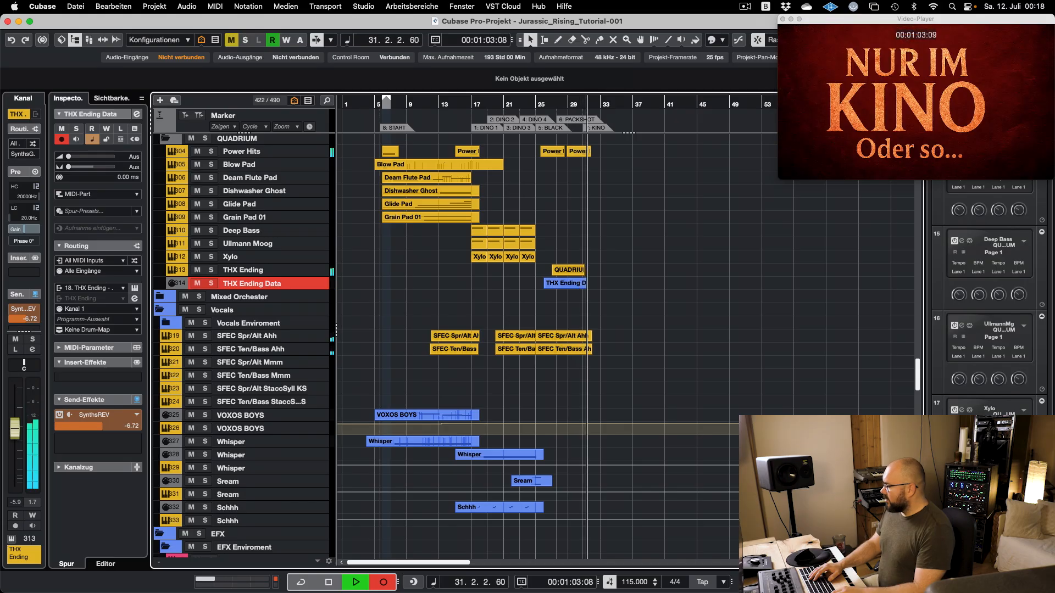
{"action": "key", "text": "space"}
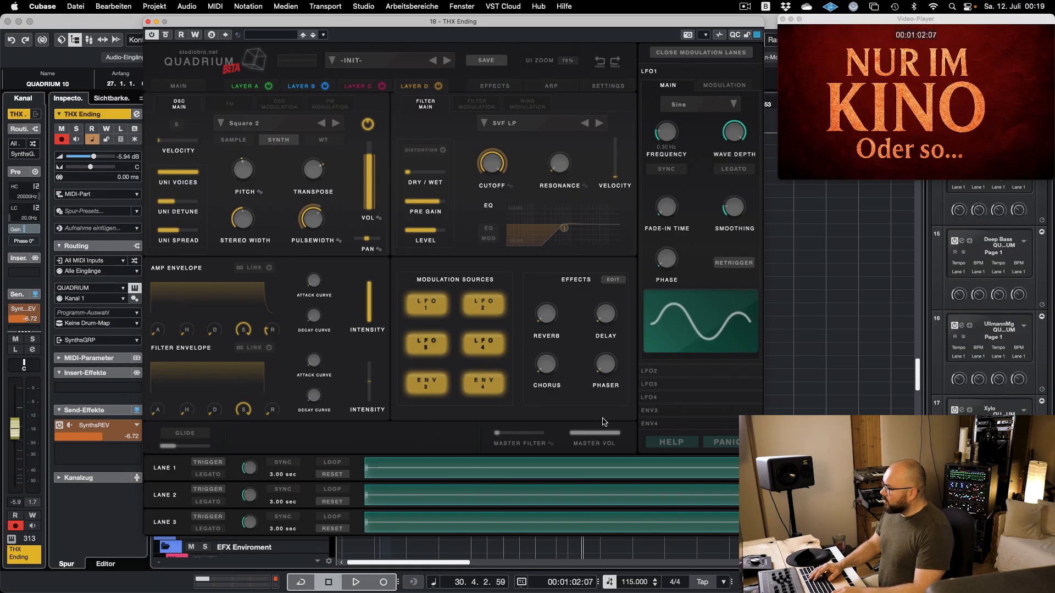
- Assign a MIDI controller to the QUADRIUM master volume with Learn MIDI CC and close the plug-in window
{"action": "right_click", "coordinate": [594, 433]}
{"action": "left_click", "coordinate": [574, 421]}
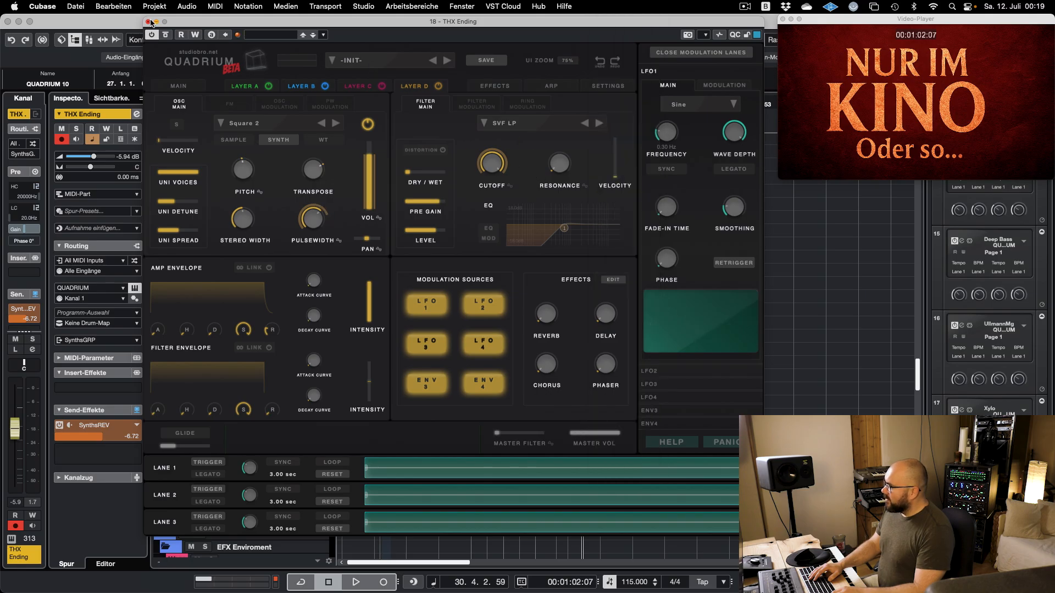
{"action": "left_click", "coordinate": [148, 21]}
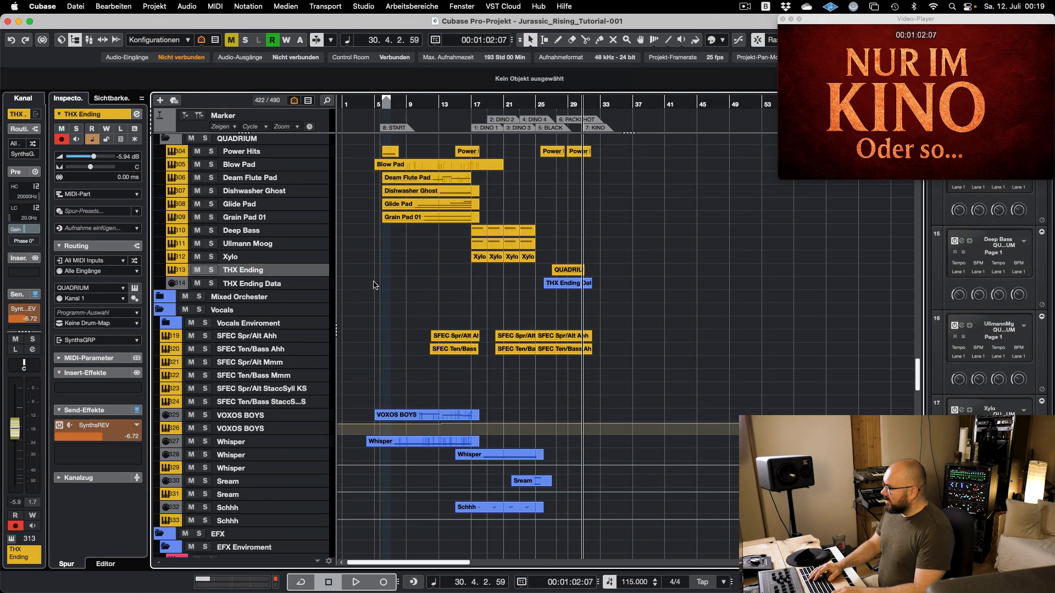
- Duplicate the THX Ending Data track and record a second controller pass on the copy for the synth volume
{"action": "left_click", "coordinate": [276, 283]}
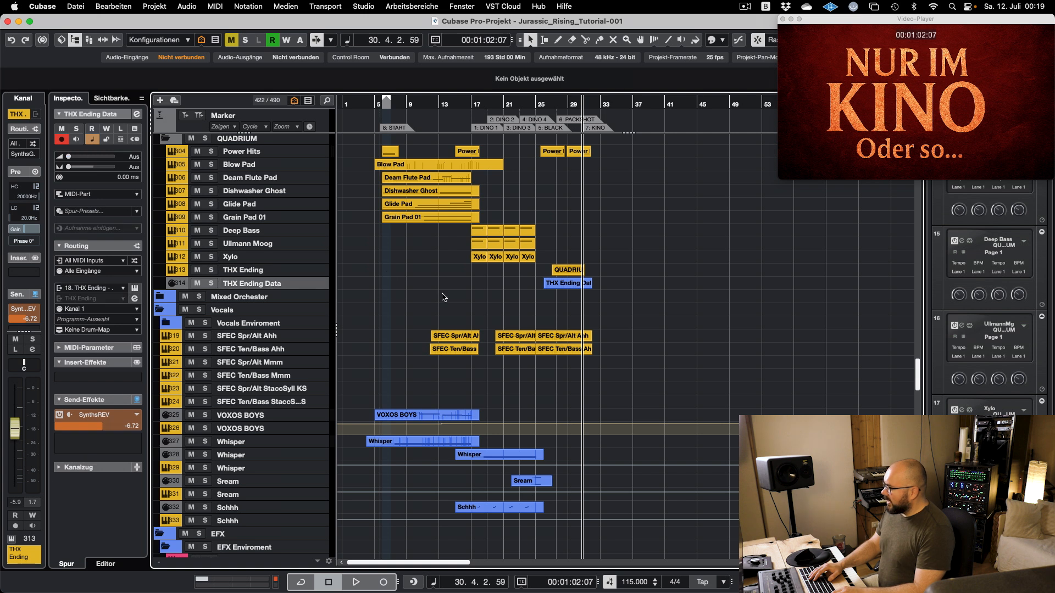
{"action": "key", "text": "super+shift+d"}
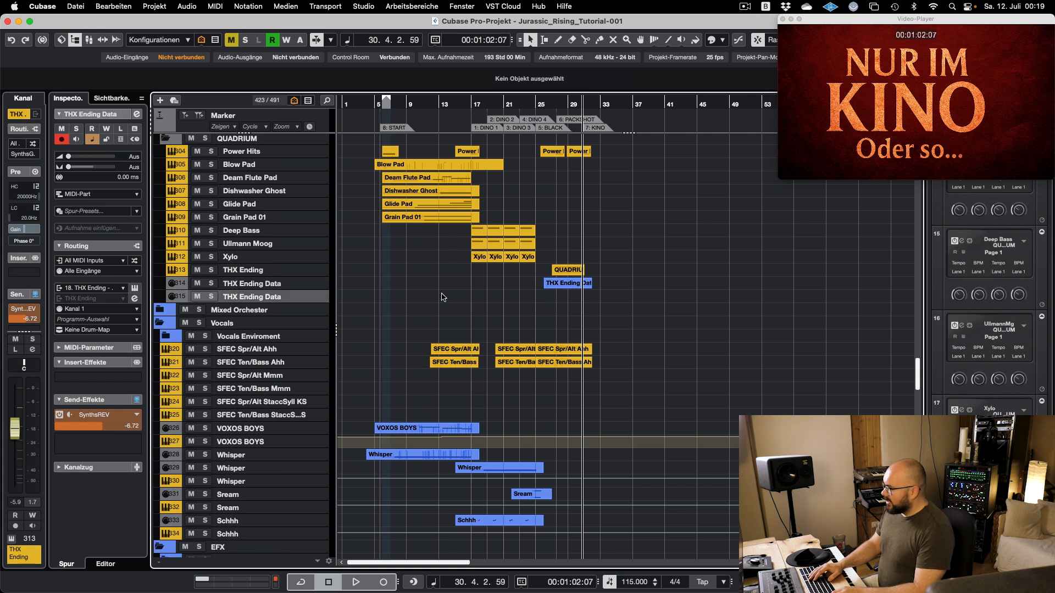
{"action": "key", "text": "KP_Multiply"}
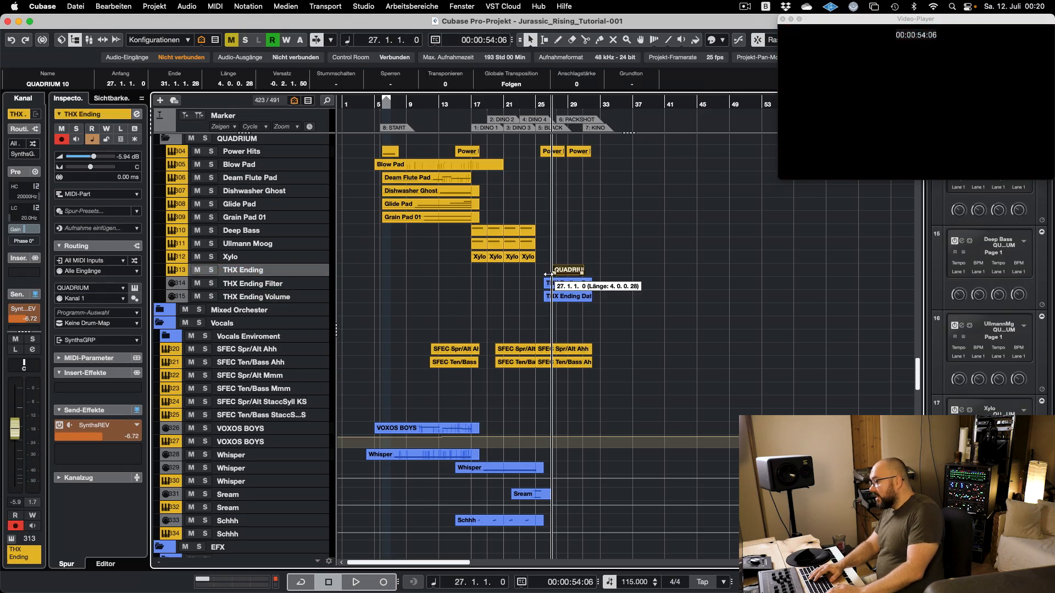
- Extend the start of the QUADRIUM 10 part back to bar 23 and lengthen its chord notes to begin at 25.1.3.65
{"action": "left_click_drag", "start_coordinate": [546, 274], "coordinate": [537, 274]}
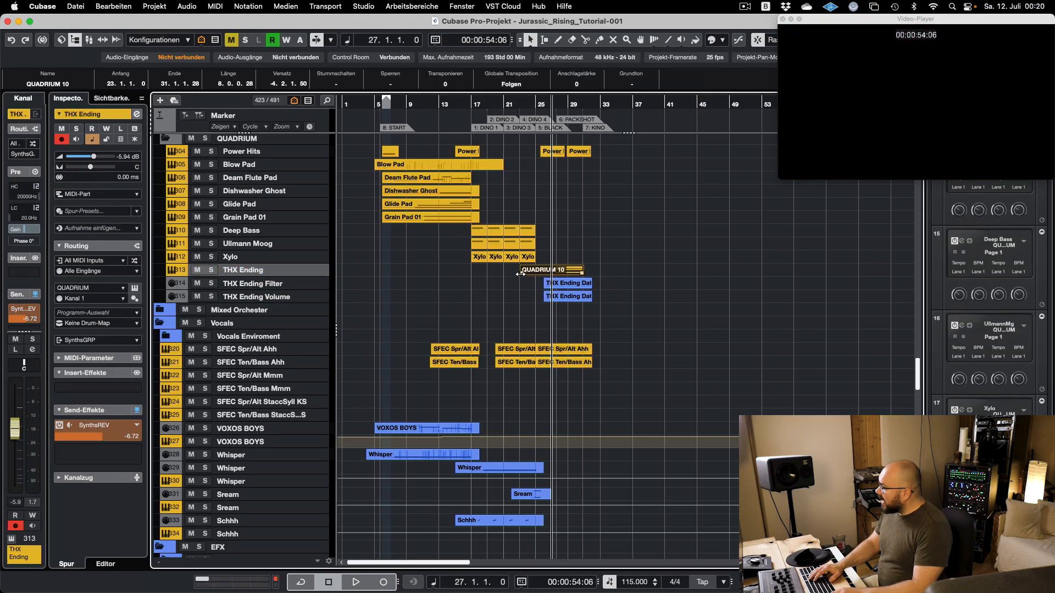
{"action": "double_click", "coordinate": [552, 273]}
{"action": "key", "text": "space"}
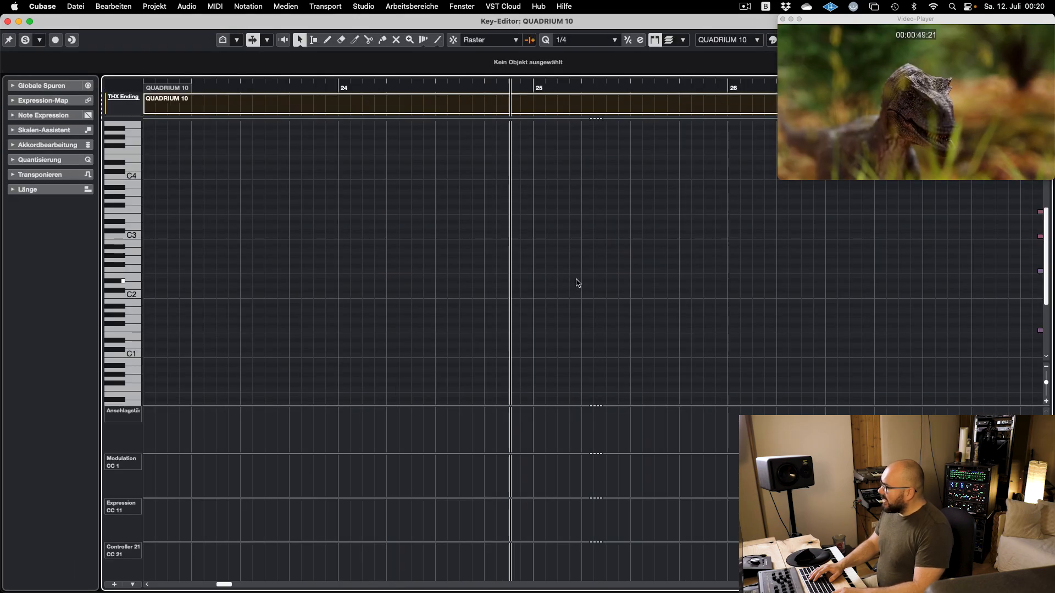
{"action": "scroll", "coordinate": [568, 280], "scroll_direction": "down", "scroll_amount": 5}
{"action": "left_click_drag", "start_coordinate": [767, 201], "coordinate": [817, 331]}
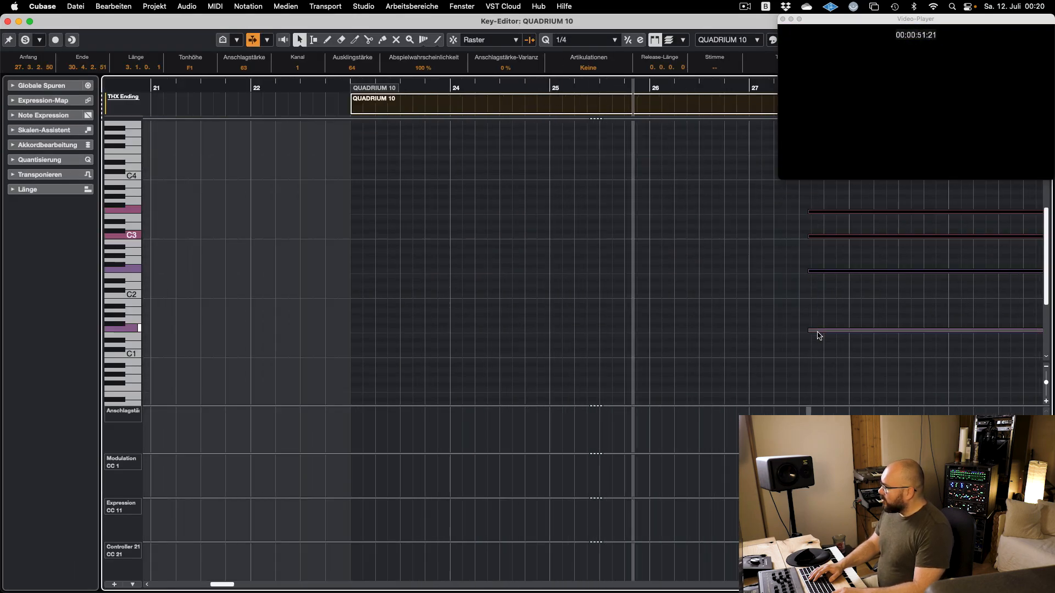
{"action": "left_click_drag", "start_coordinate": [611, 89], "coordinate": [565, 87]}
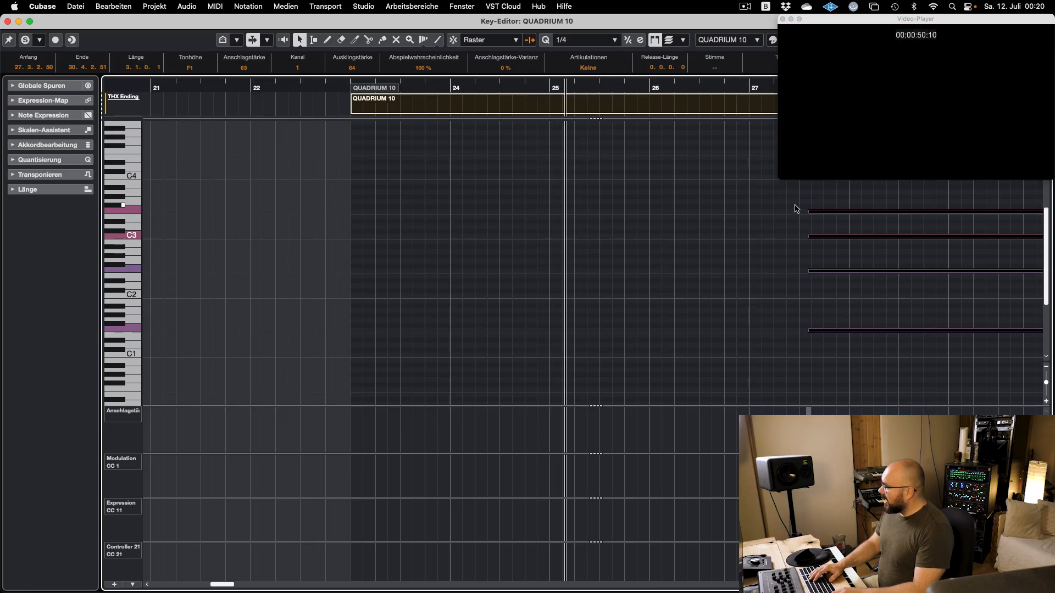
{"action": "left_click_drag", "start_coordinate": [809, 211], "coordinate": [566, 210]}
{"action": "key", "text": "Return"}
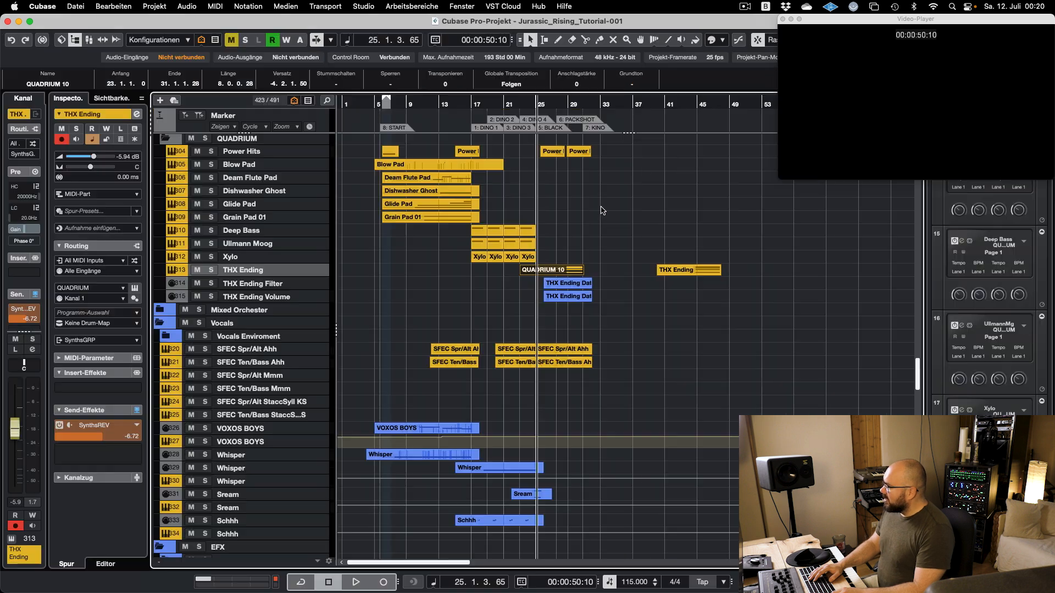
- Solo the THX Ending track and assign Lane 1 at full amount to the unison detune of QUADRIUM's Layer A
{"action": "key", "text": "s"}
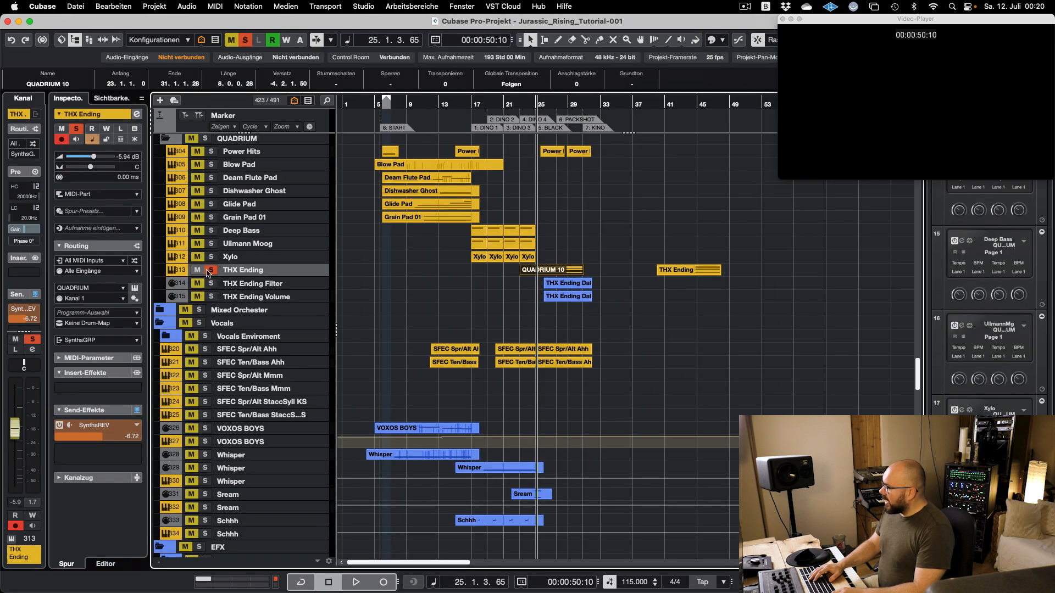
{"action": "left_click", "coordinate": [134, 289]}
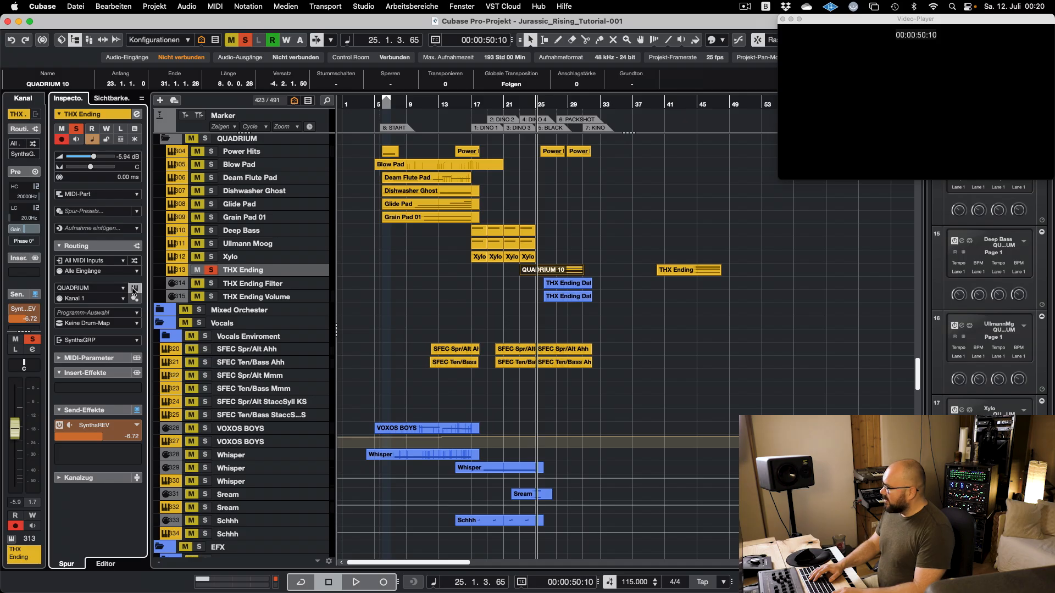
{"action": "left_click", "coordinate": [134, 290]}
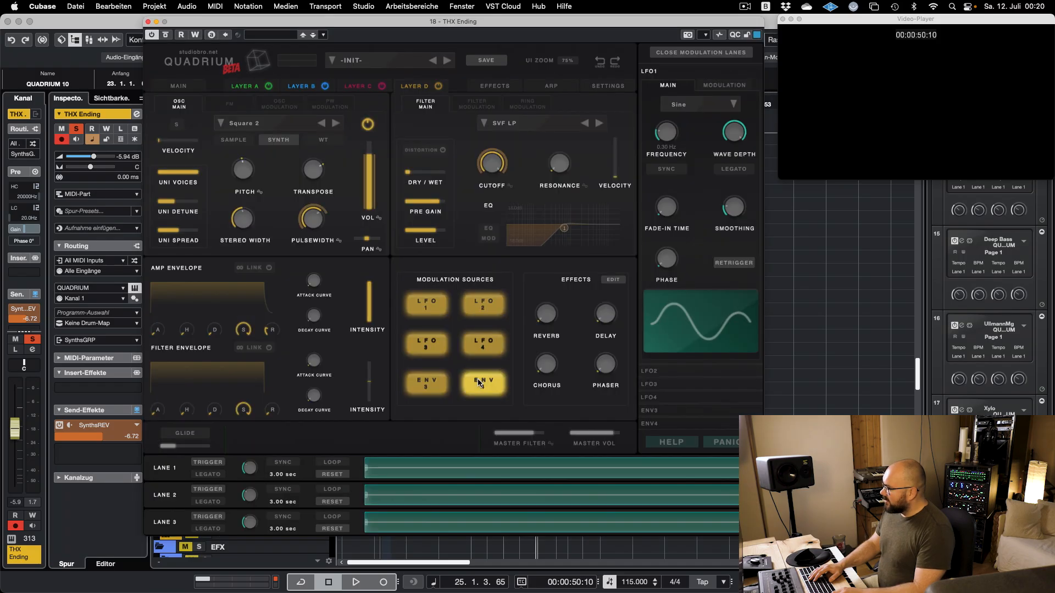
{"action": "left_click", "coordinate": [247, 87]}
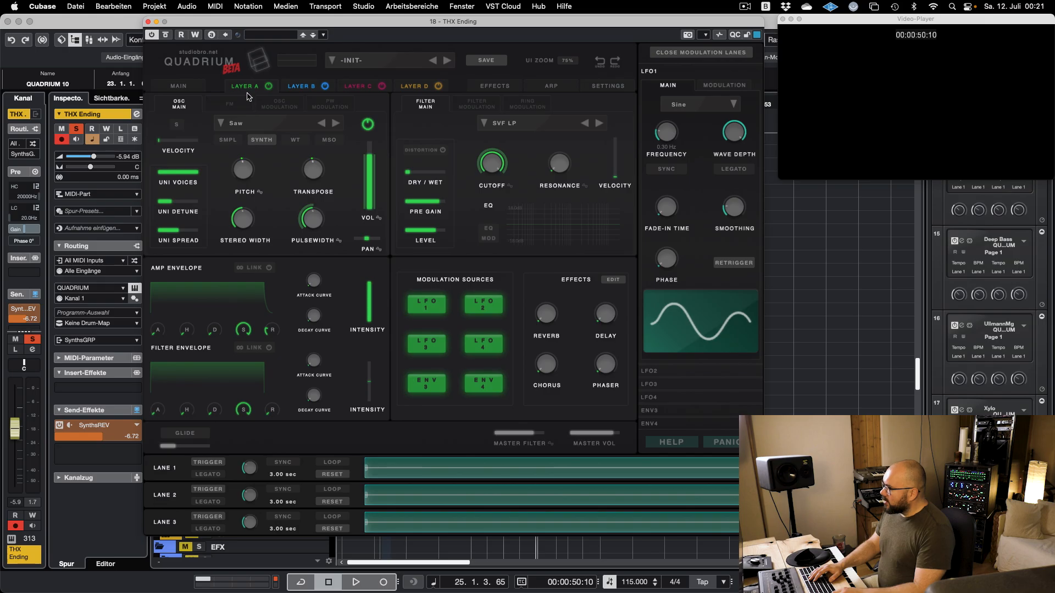
{"action": "right_click", "coordinate": [176, 193]}
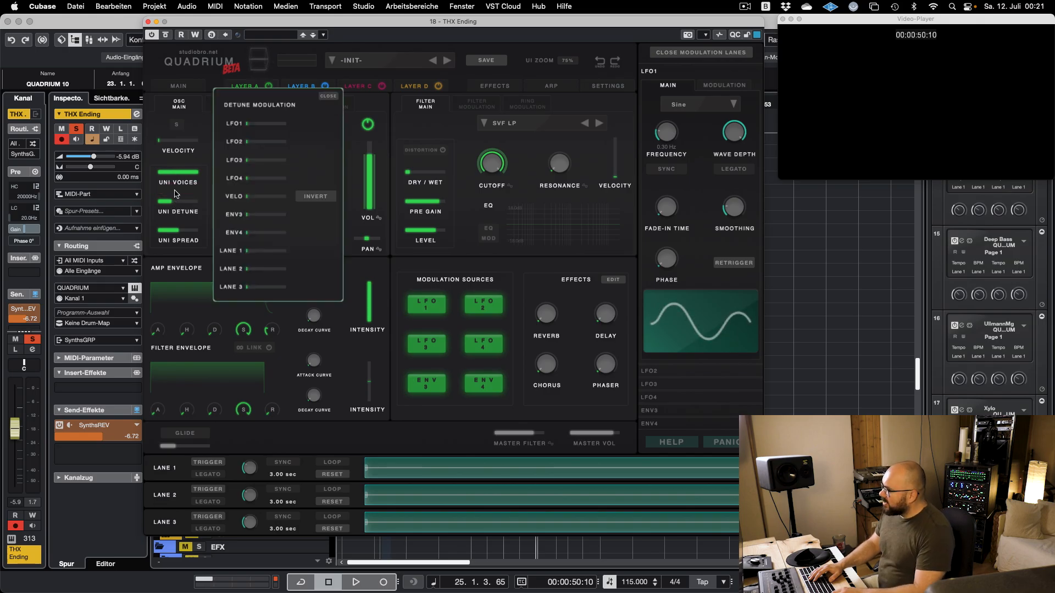
{"action": "left_click_drag", "start_coordinate": [258, 252], "coordinate": [348, 147]}
{"action": "left_click", "coordinate": [328, 95]}
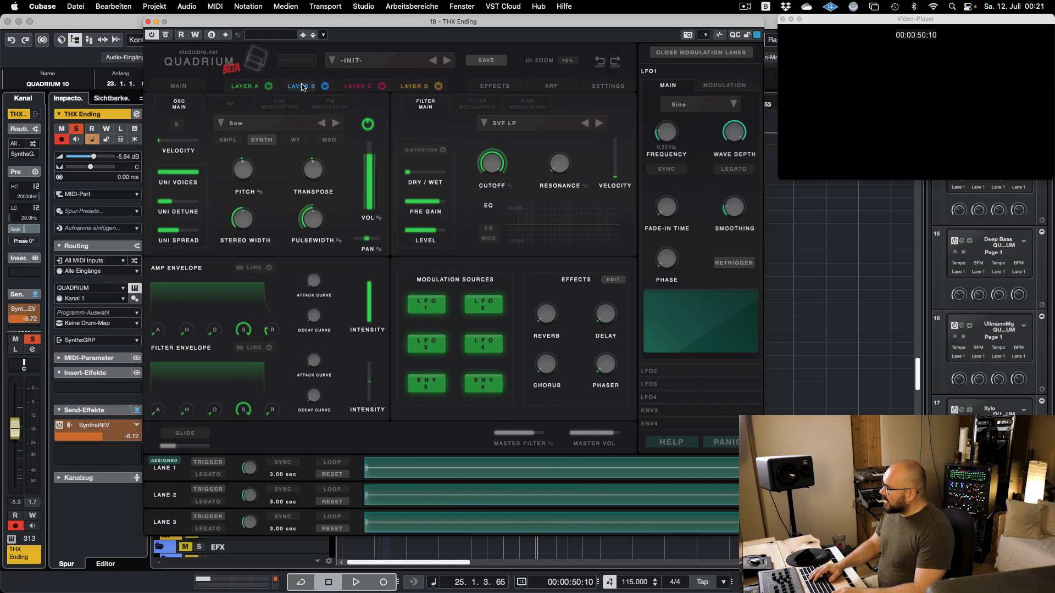
- Assign Lane 1 at full amount to the unison detune of Layers B, C and D
{"action": "left_click", "coordinate": [302, 87]}
{"action": "left_click", "coordinate": [177, 191]}
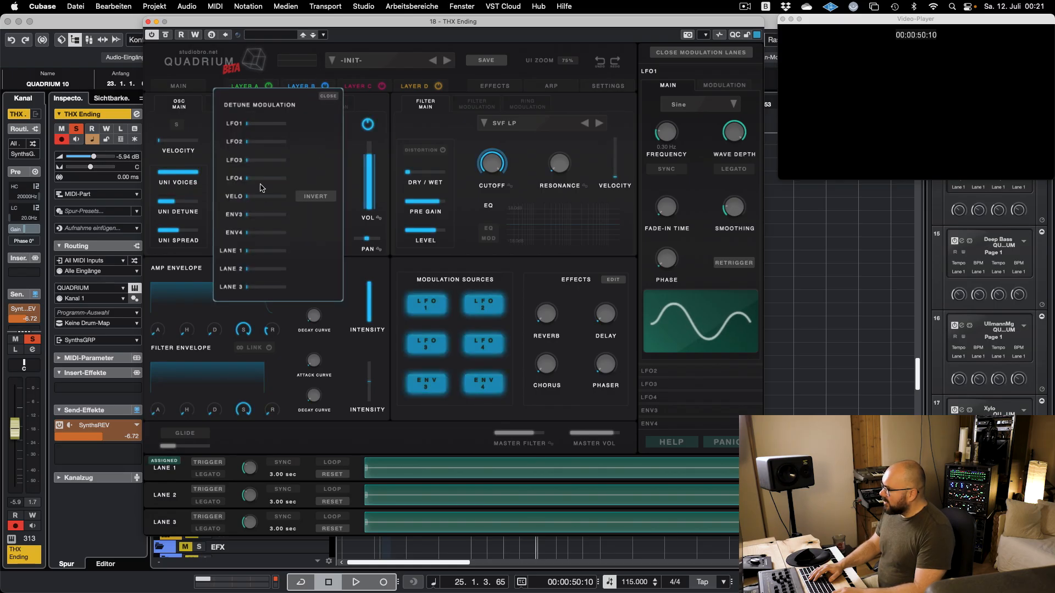
{"action": "left_click", "coordinate": [328, 97]}
{"action": "left_click", "coordinate": [353, 86]}
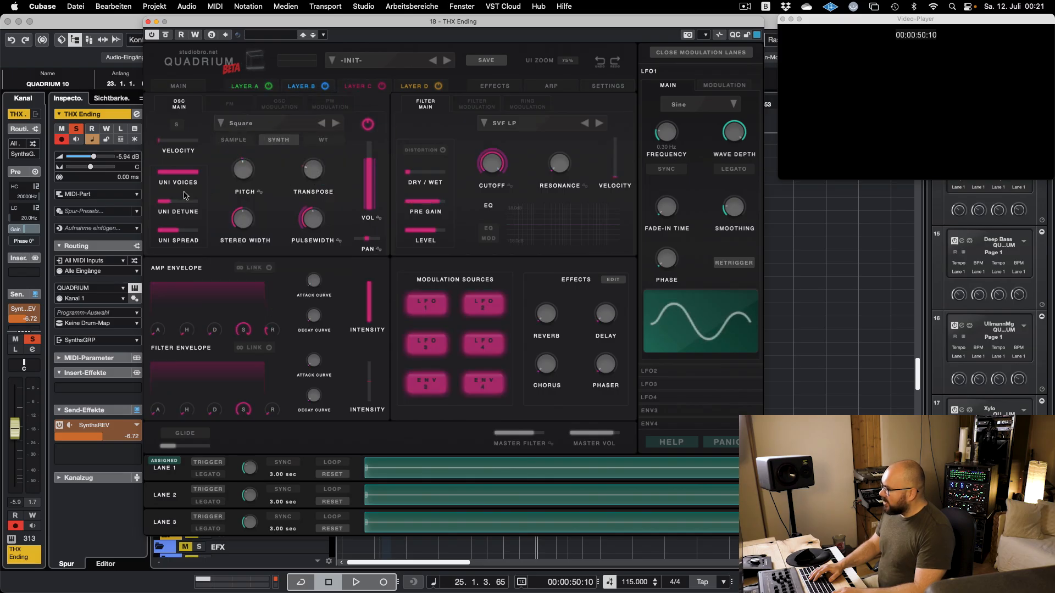
{"action": "left_click", "coordinate": [203, 197]}
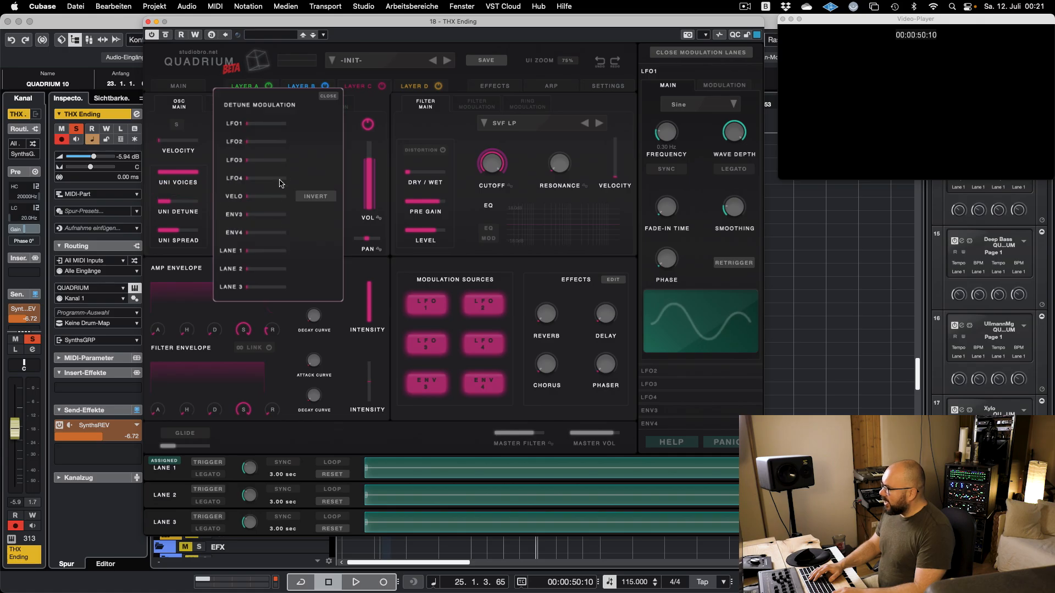
{"action": "left_click", "coordinate": [328, 97]}
{"action": "left_click", "coordinate": [406, 89]}
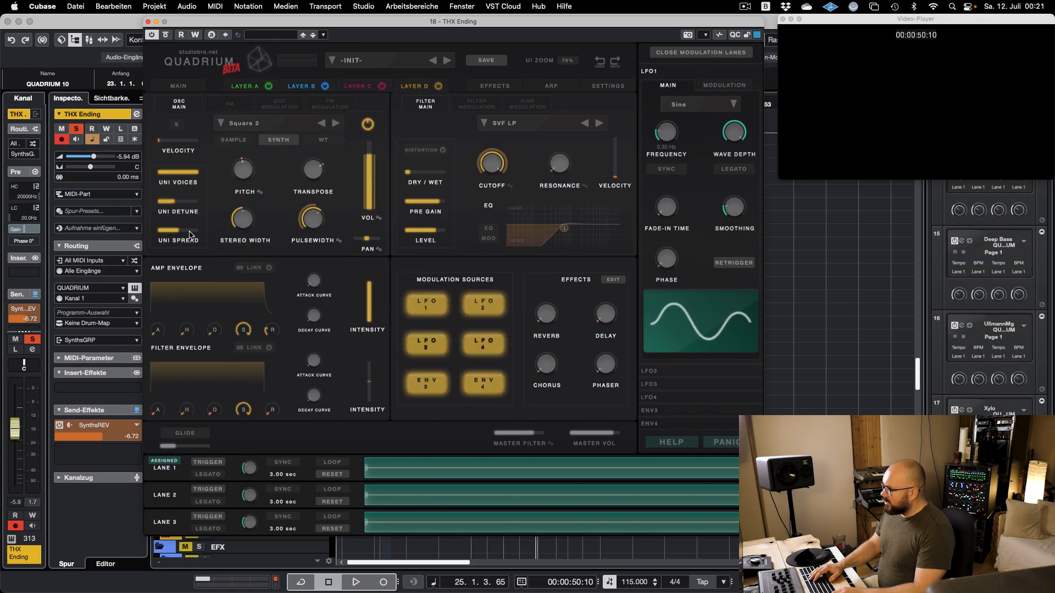
{"action": "left_click", "coordinate": [198, 202]}
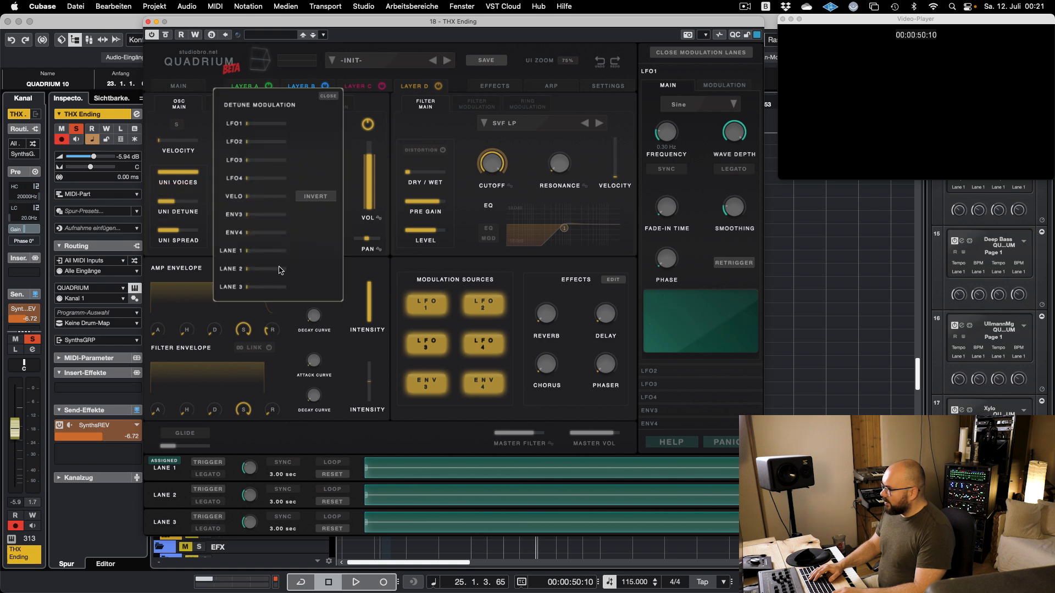
{"action": "left_click", "coordinate": [329, 97]}
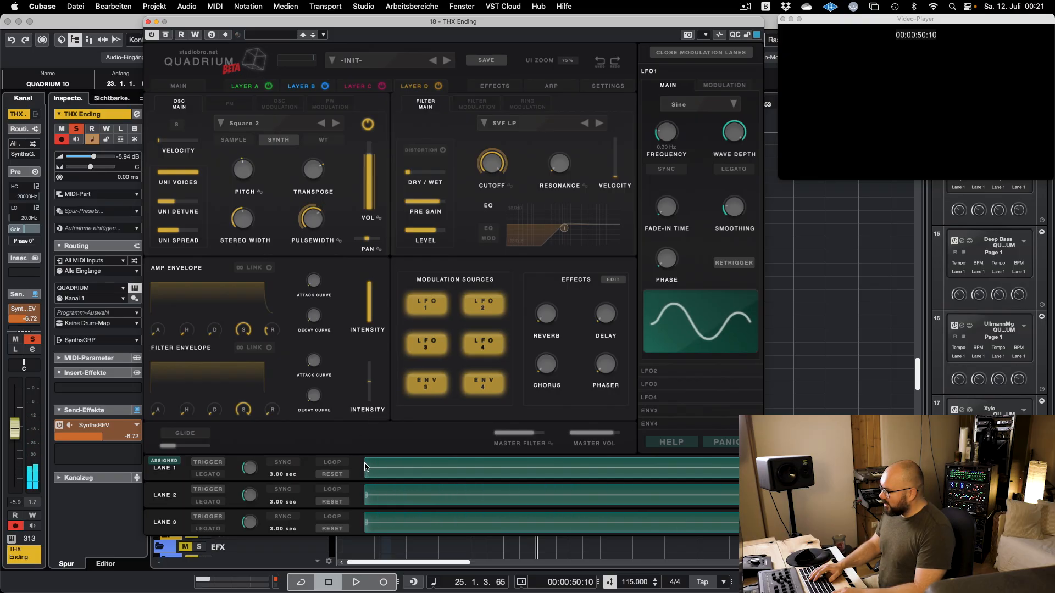
- Shape the Lane 1 curve as a falling ramp starting at maximum and check Layer D's detune modulation
{"action": "left_click_drag", "start_coordinate": [367, 472], "coordinate": [365, 445]}
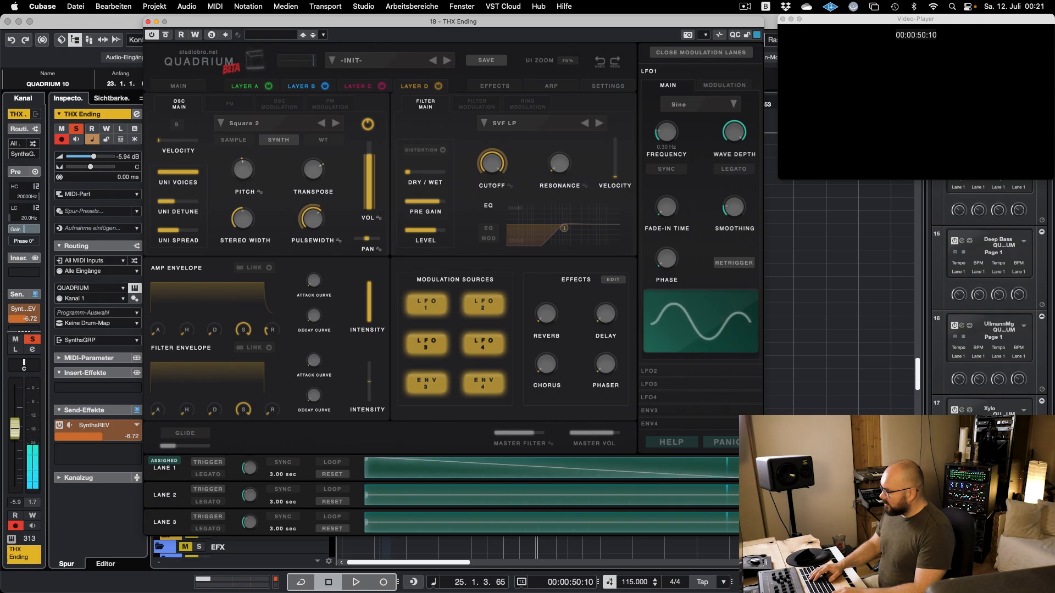
{"action": "right_click", "coordinate": [178, 196]}
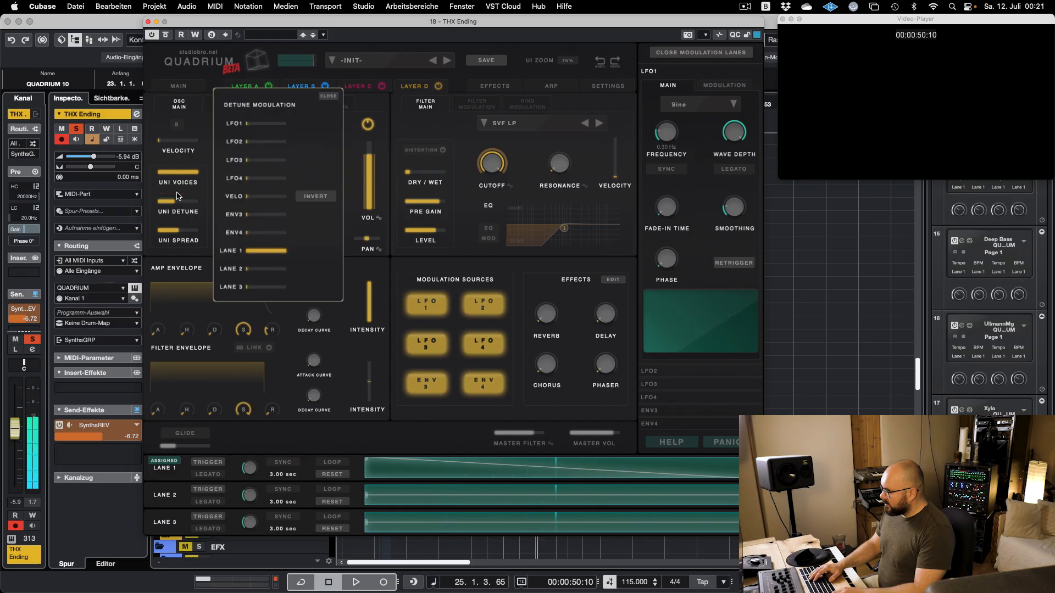
{"action": "left_click", "coordinate": [328, 96]}
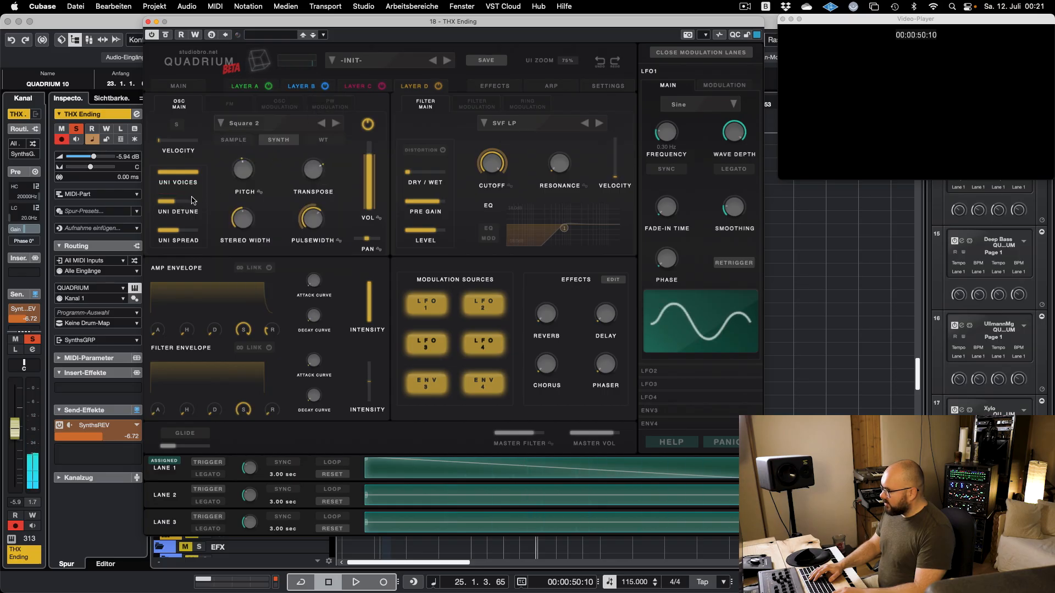
- Raise the unison detune to maximum on Layers A, B, C and D
{"action": "left_click", "coordinate": [244, 86]}
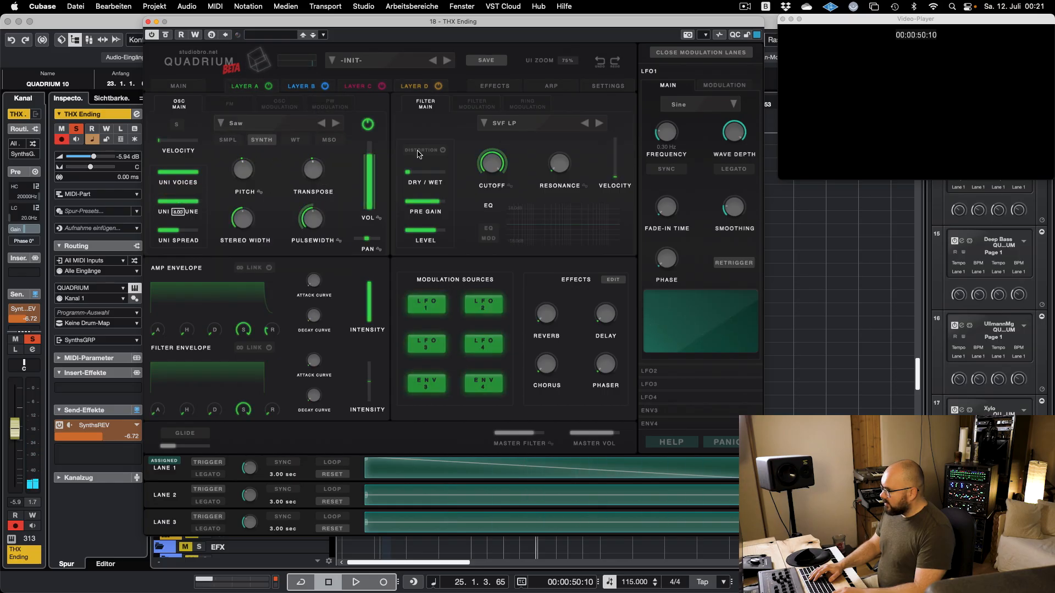
{"action": "left_click", "coordinate": [304, 86]}
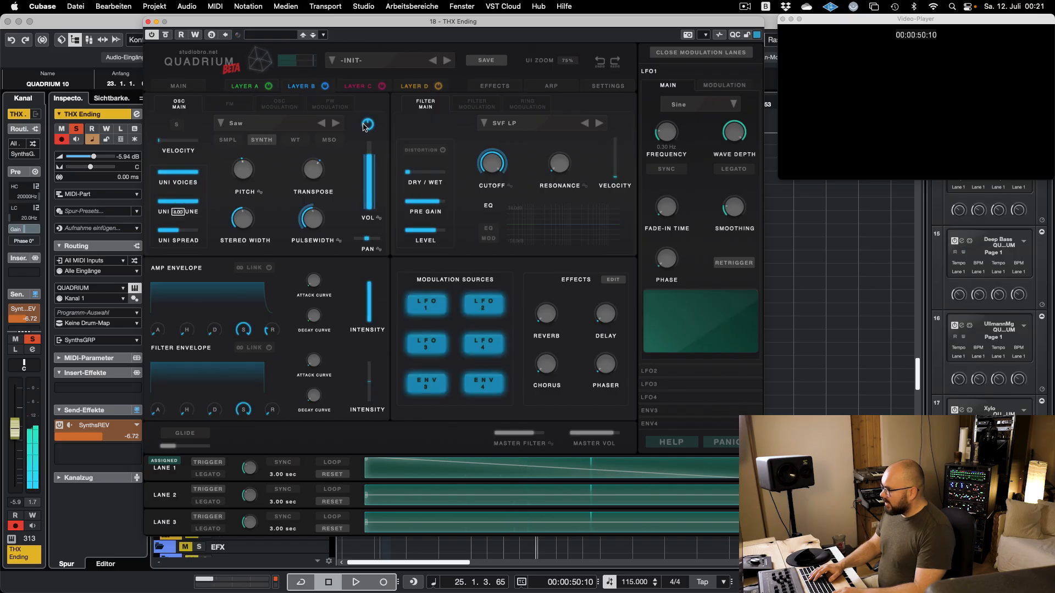
{"action": "left_click", "coordinate": [357, 87]}
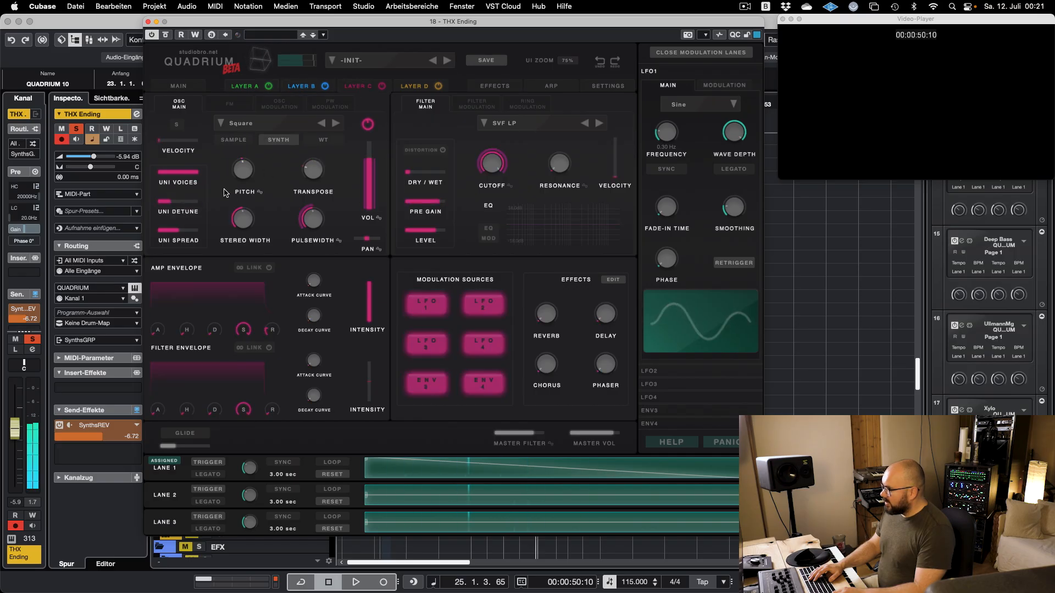
{"action": "left_click", "coordinate": [415, 87]}
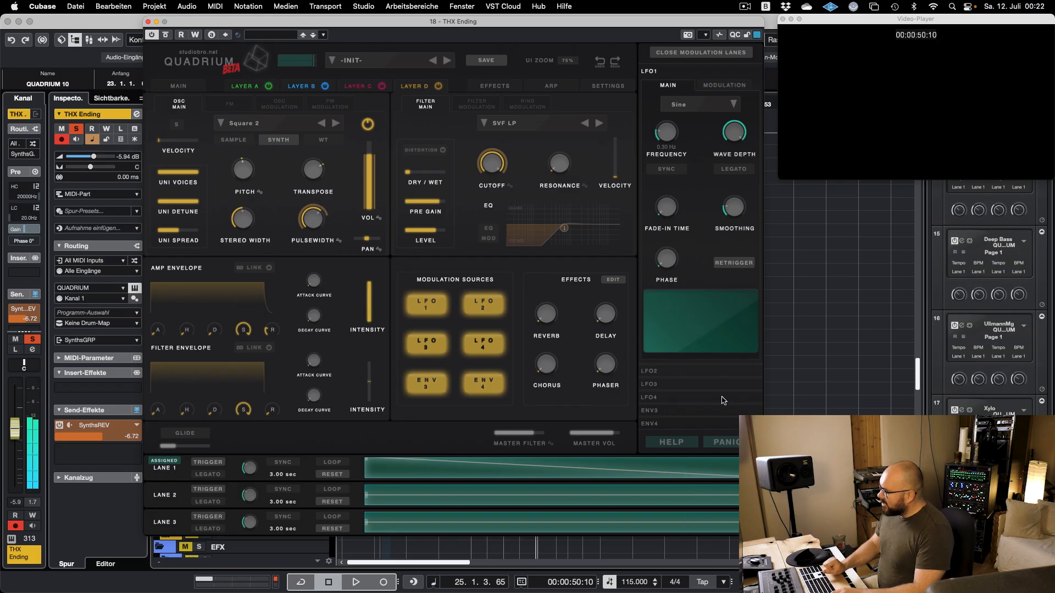
- Check the QUADRIUM 10 chord notes in the Key Editor and set the playhead to the start of bar 25
{"action": "left_click_drag", "start_coordinate": [393, 27], "coordinate": [887, 93]}
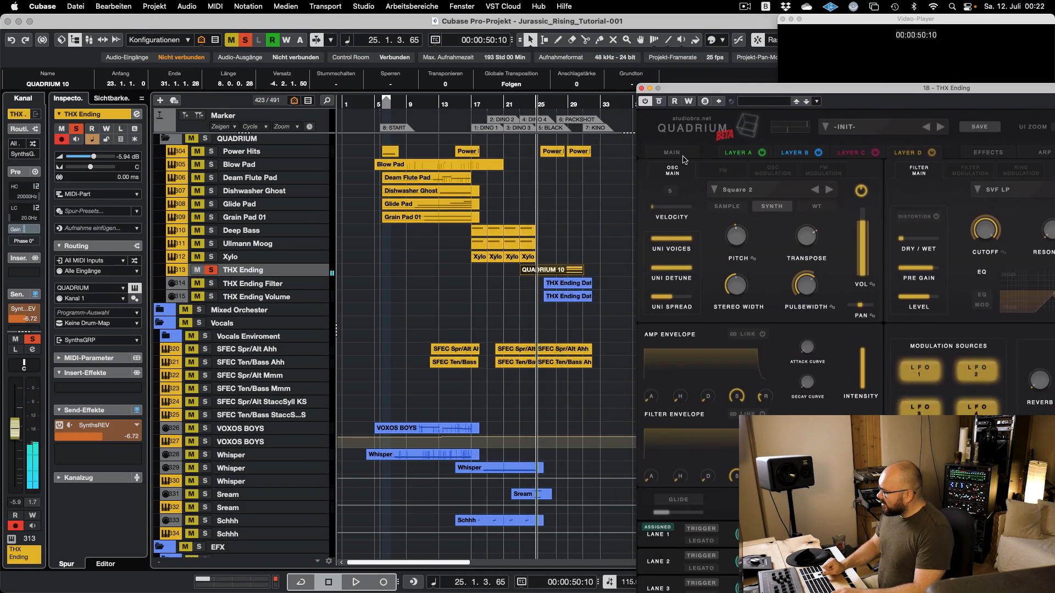
{"action": "scroll", "coordinate": [559, 219], "scroll_direction": "up", "scroll_amount": 4}
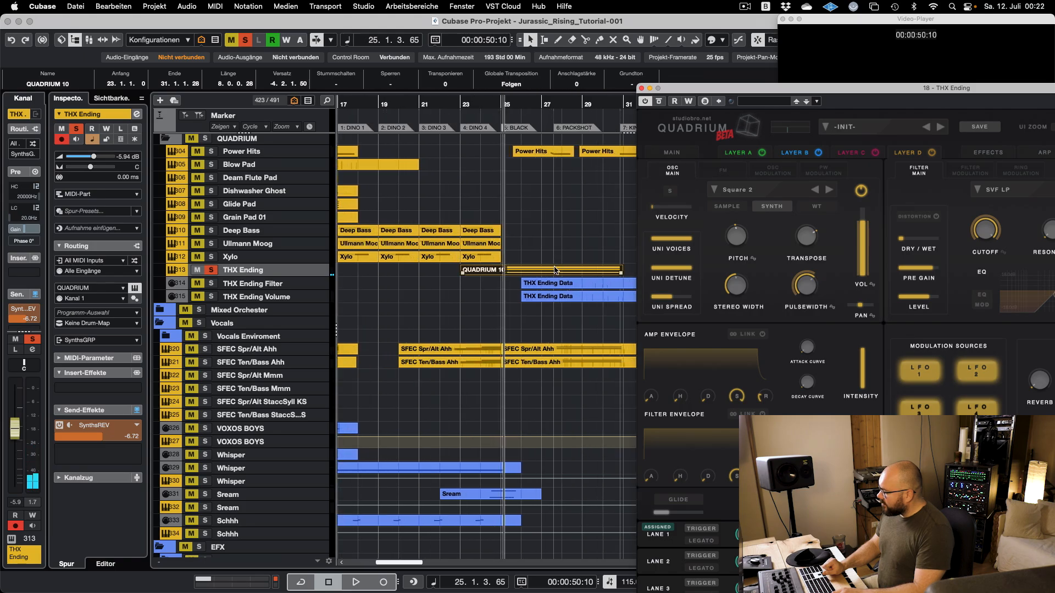
{"action": "key", "text": "Return"}
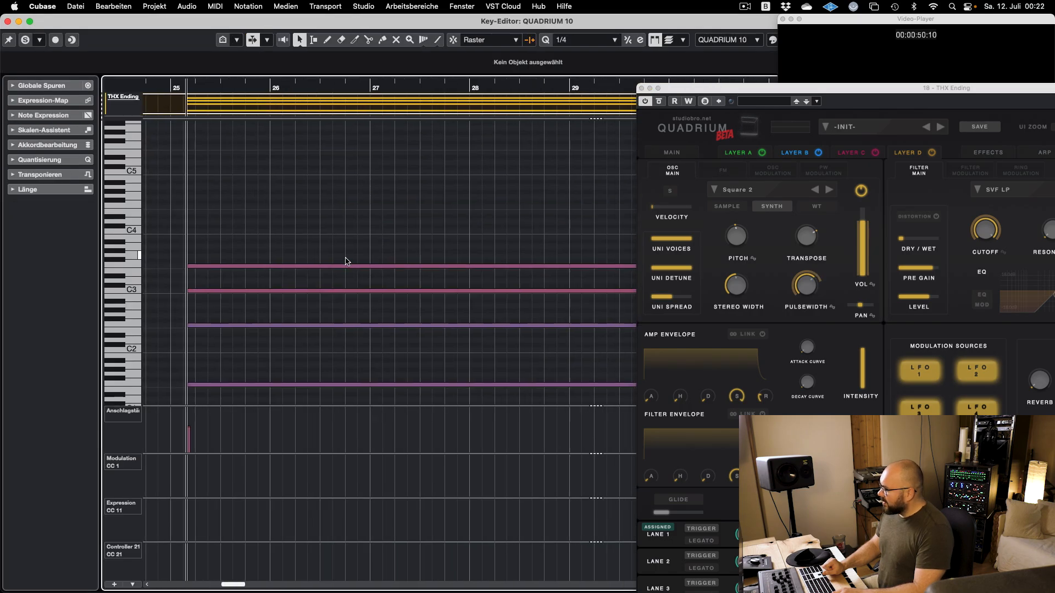
{"action": "key", "text": "Return"}
{"action": "scroll", "coordinate": [536, 248], "scroll_direction": "up", "scroll_amount": 3}
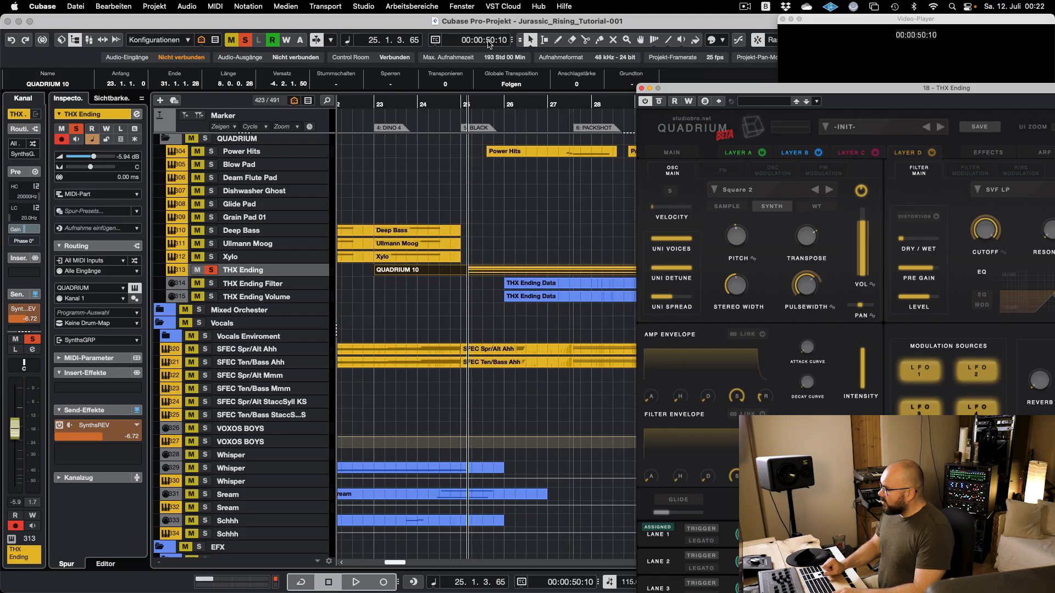
{"action": "left_click_drag", "start_coordinate": [537, 221], "coordinate": [506, 221]}
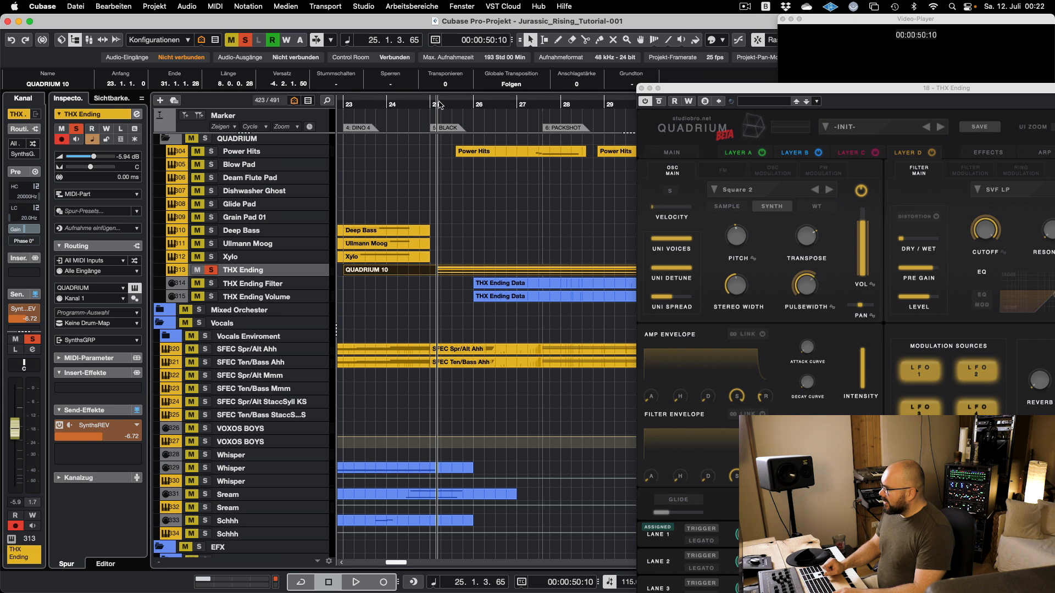
{"action": "mouse_move", "coordinate": [439, 104]}
{"action": "left_mouse_down"}
{"action": "mouse_move", "coordinate": [545, 105]}
{"action": "mouse_move", "coordinate": [431, 104]}
{"action": "left_mouse_up"}
- Set the Lane 1 duration to 5.00 sec, start playback from bar 25 and close the QUADRIUM window
{"action": "left_click_drag", "start_coordinate": [727, 90], "coordinate": [315, 32]}
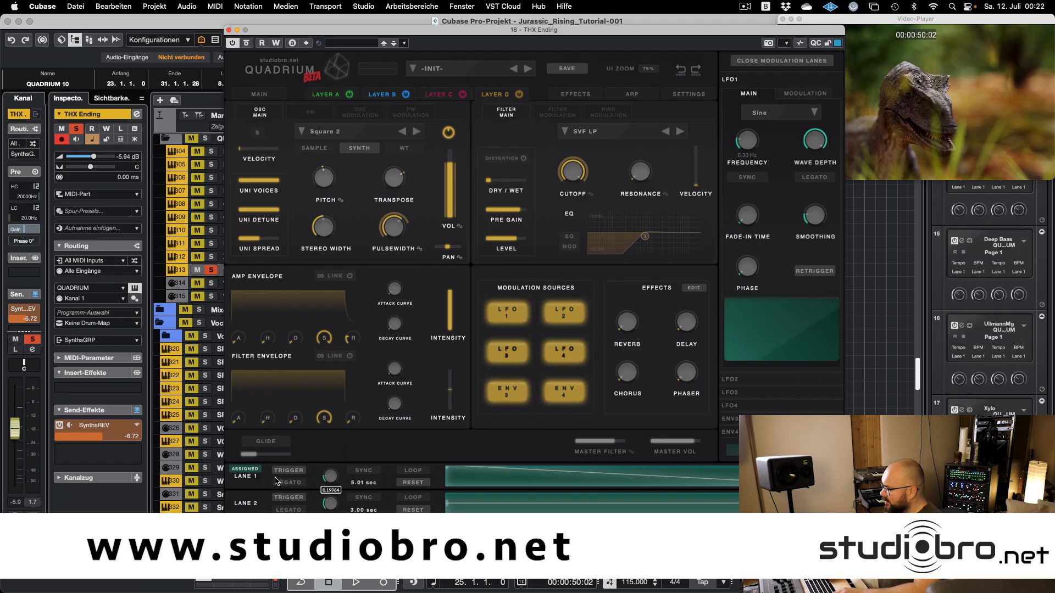
{"action": "key", "text": "space"}
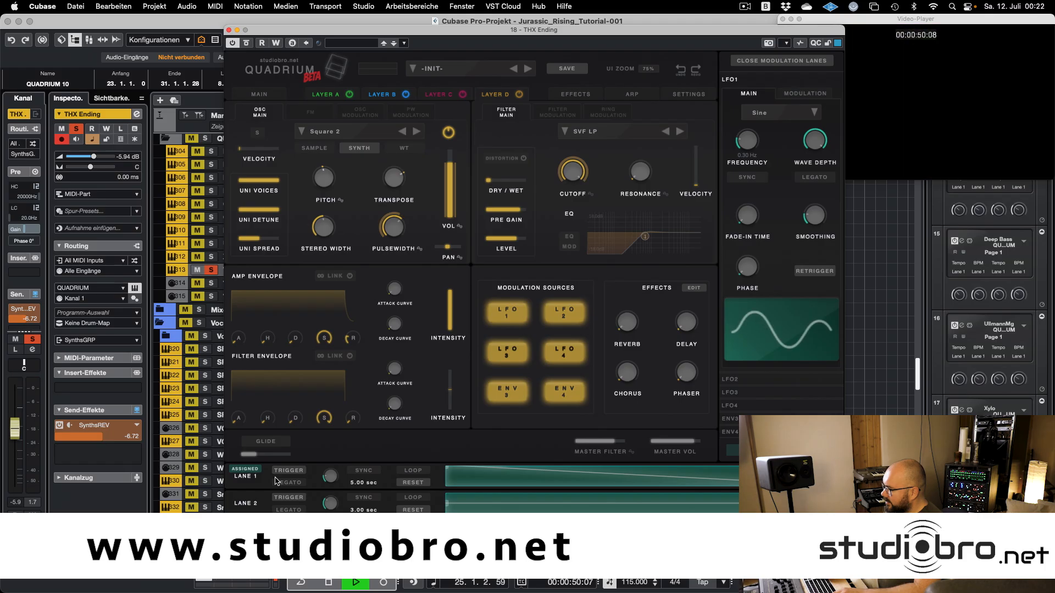
{"action": "left_click", "coordinate": [229, 30]}
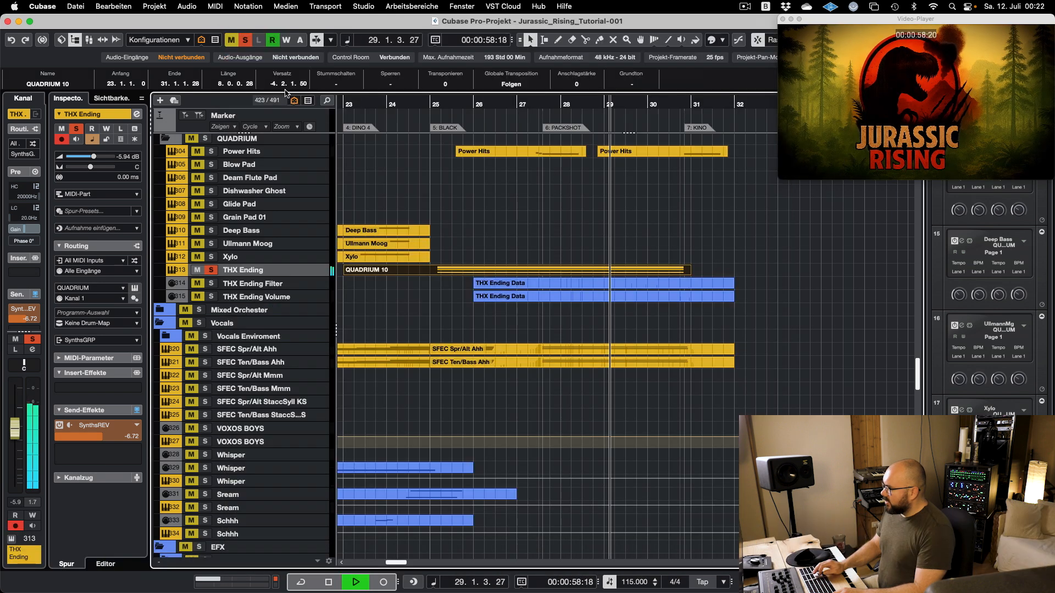
- Extend the THX Ending Volume part's start back to bar 25 and set the playhead to the start of the QUADRIUM 10 chord
{"action": "key", "text": "space"}
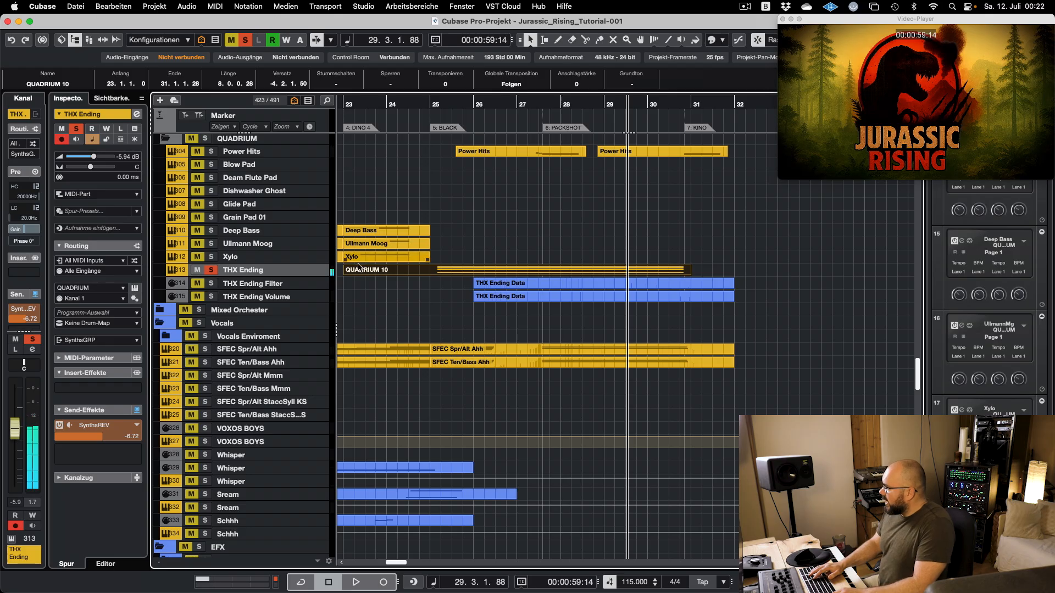
{"action": "left_click_drag", "start_coordinate": [475, 300], "coordinate": [435, 300]}
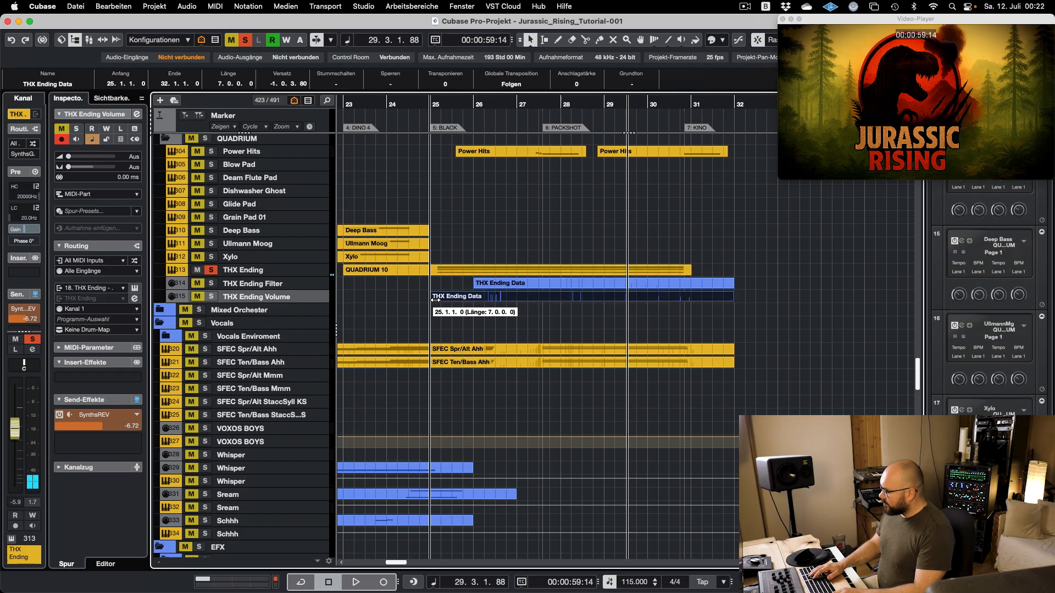
{"action": "double_click", "coordinate": [446, 269]}
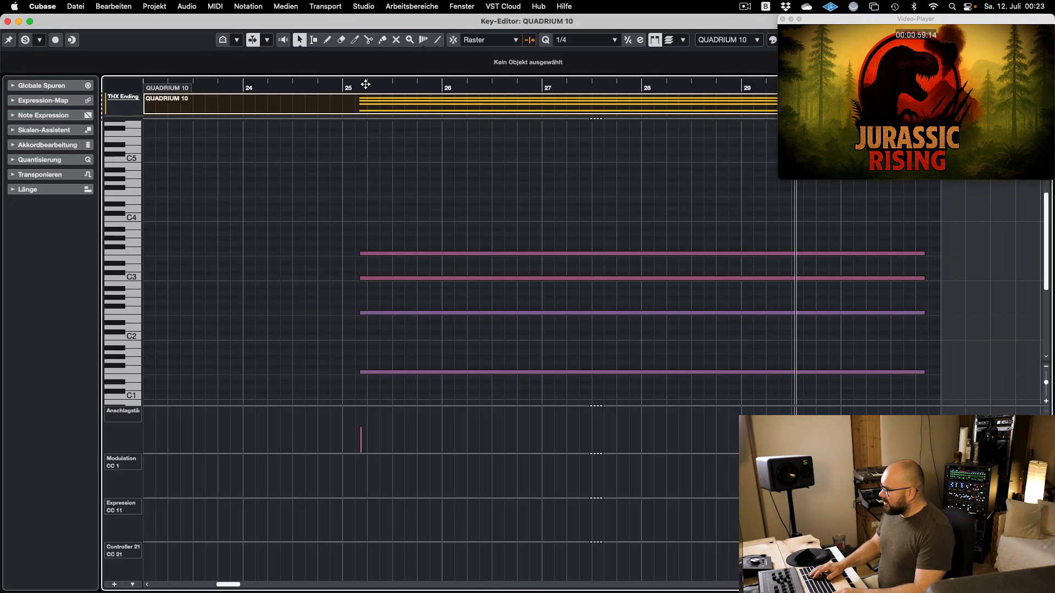
{"action": "left_click", "coordinate": [367, 88]}
{"action": "left_click_drag", "start_coordinate": [367, 88], "coordinate": [359, 88]}
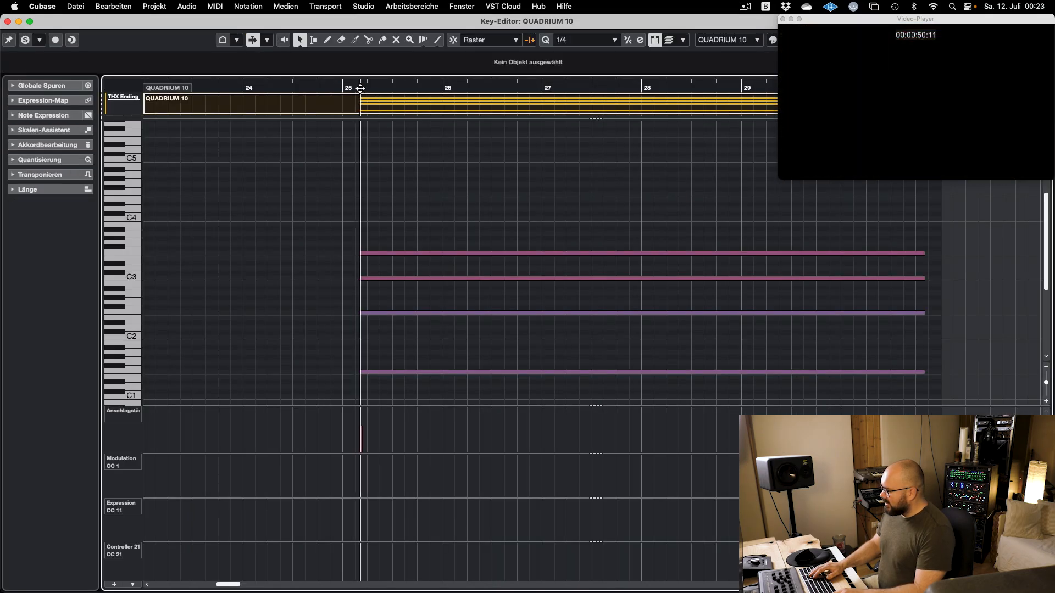
{"action": "key", "text": "Escape"}
{"action": "left_click", "coordinate": [500, 363]}
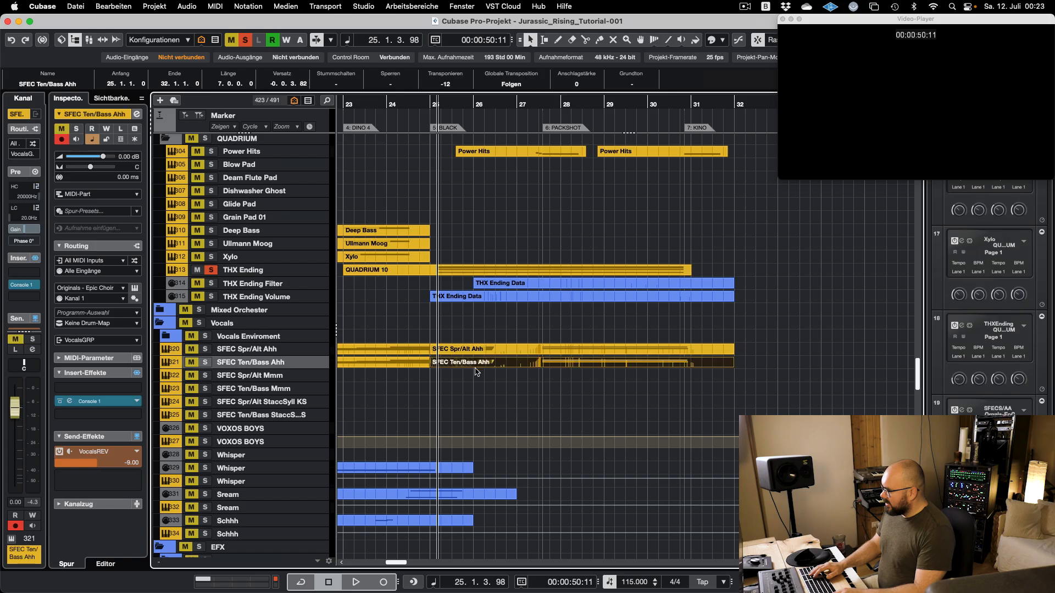
- In the THX Ending Volume part, replace the early CC 21 dip with a curved rise from 0 just after bar 25, and play it back
{"action": "double_click", "coordinate": [486, 297]}
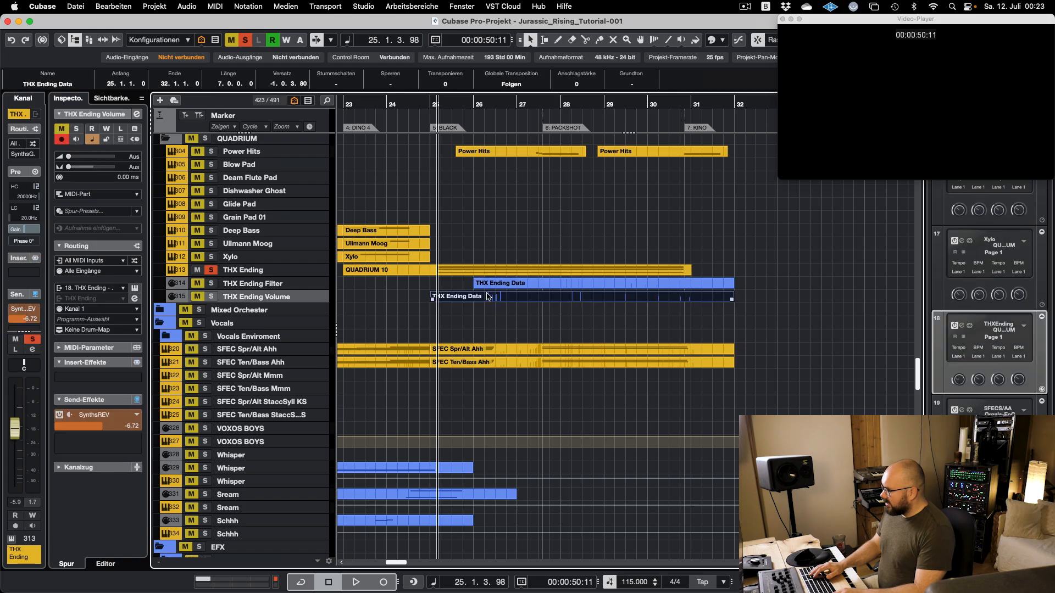
{"action": "scroll", "coordinate": [259, 319], "scroll_direction": "left", "scroll_amount": 3}
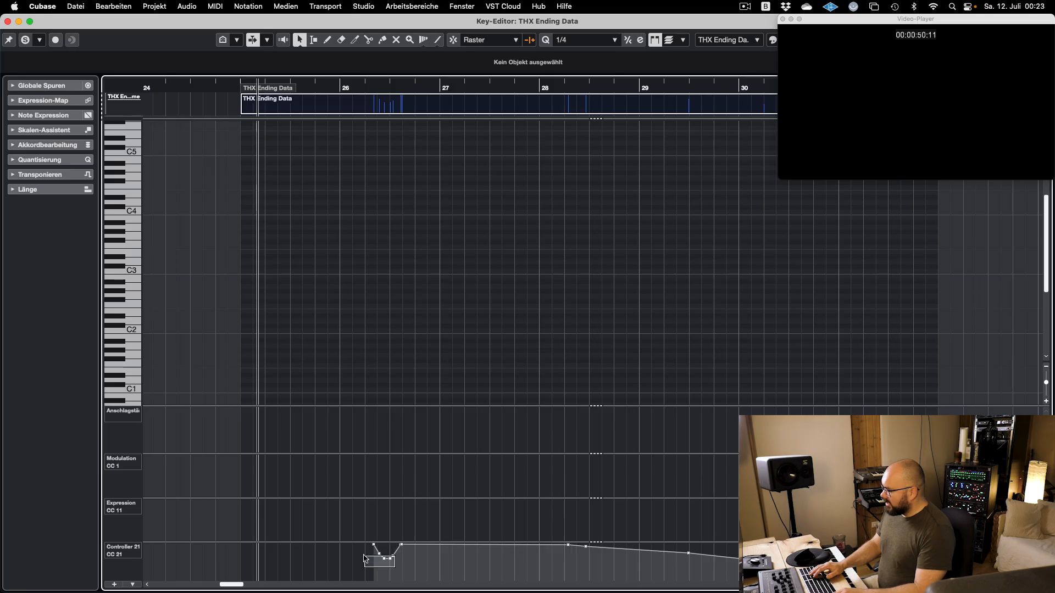
{"action": "key", "text": "Delete"}
{"action": "left_click_drag", "start_coordinate": [342, 542], "coordinate": [272, 577]}
{"action": "left_click_drag", "start_coordinate": [335, 566], "coordinate": [358, 574]}
{"action": "key", "text": "space"}
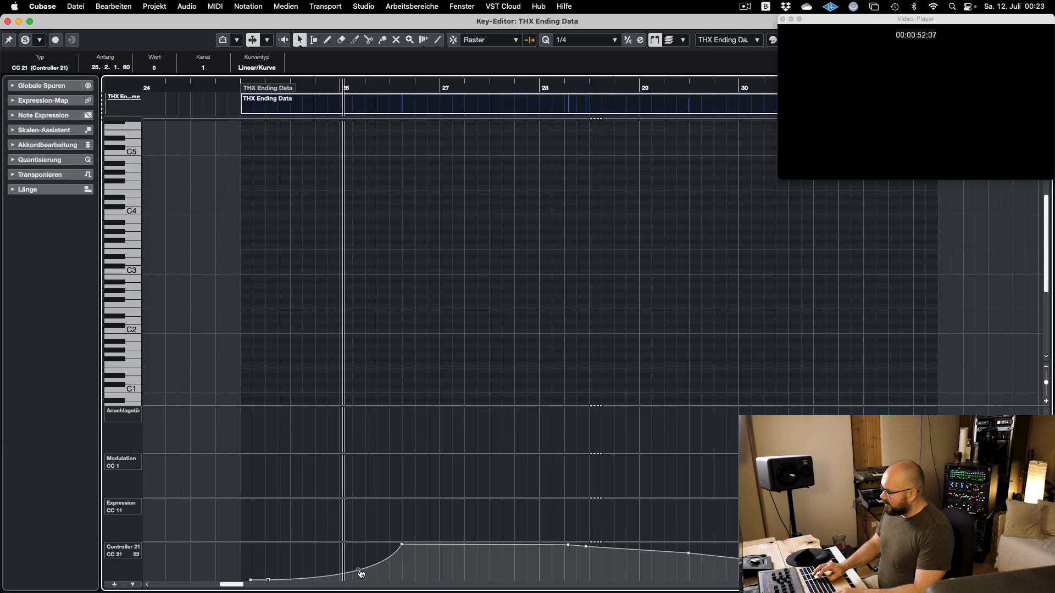
{"action": "key", "text": "Return"}
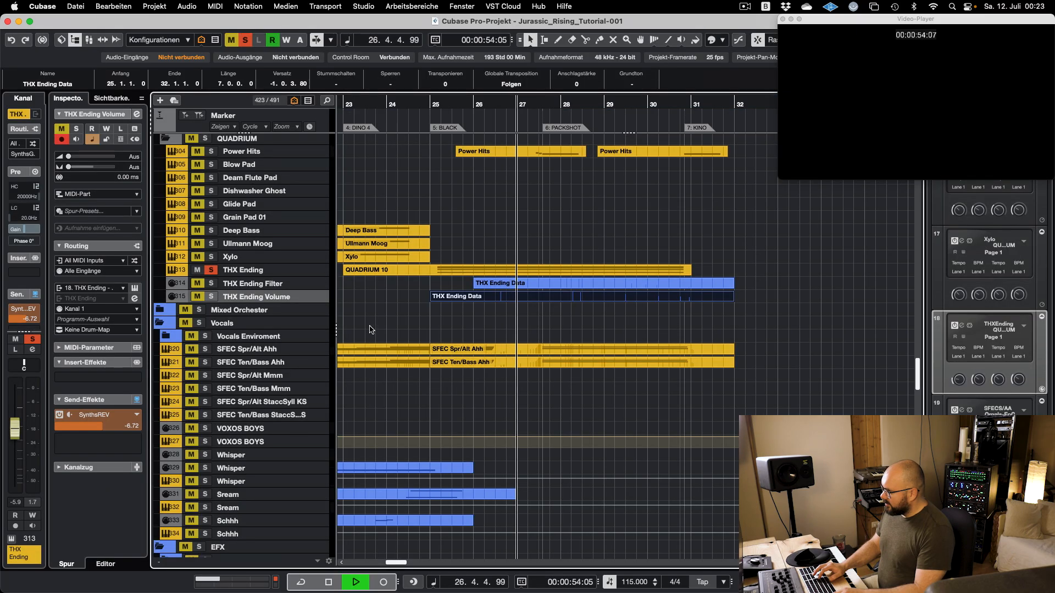
- Solo the THX Ending Filter and THX Ending Volume tracks with THX Ending and play the swell into PACKSHOT
{"action": "key", "text": "space"}
{"action": "left_click", "coordinate": [465, 272]}
{"action": "left_click", "coordinate": [209, 284]}
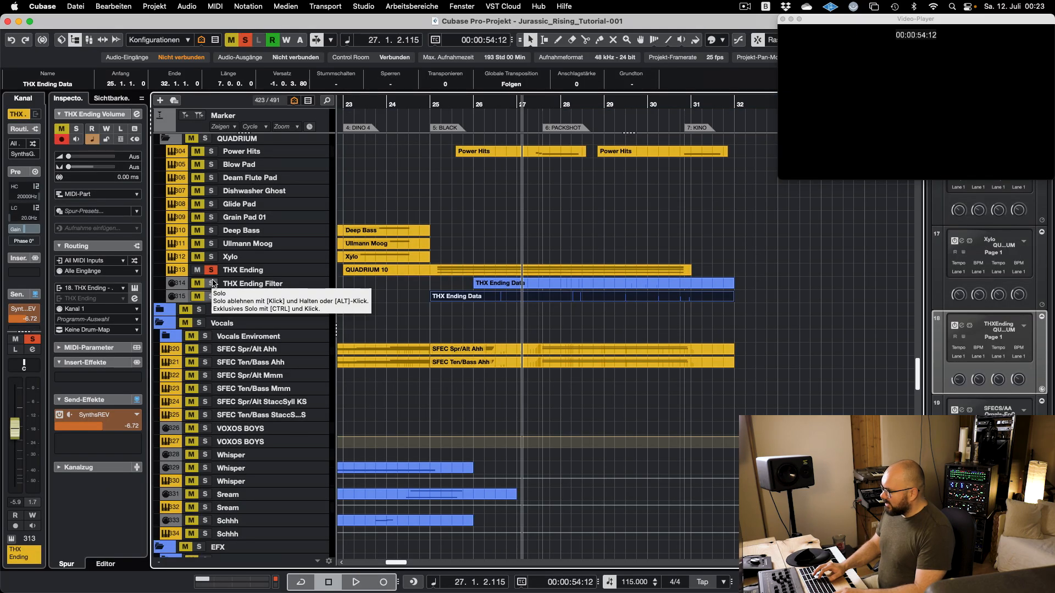
{"action": "double_click", "coordinate": [465, 298]}
{"action": "key", "text": "space"}
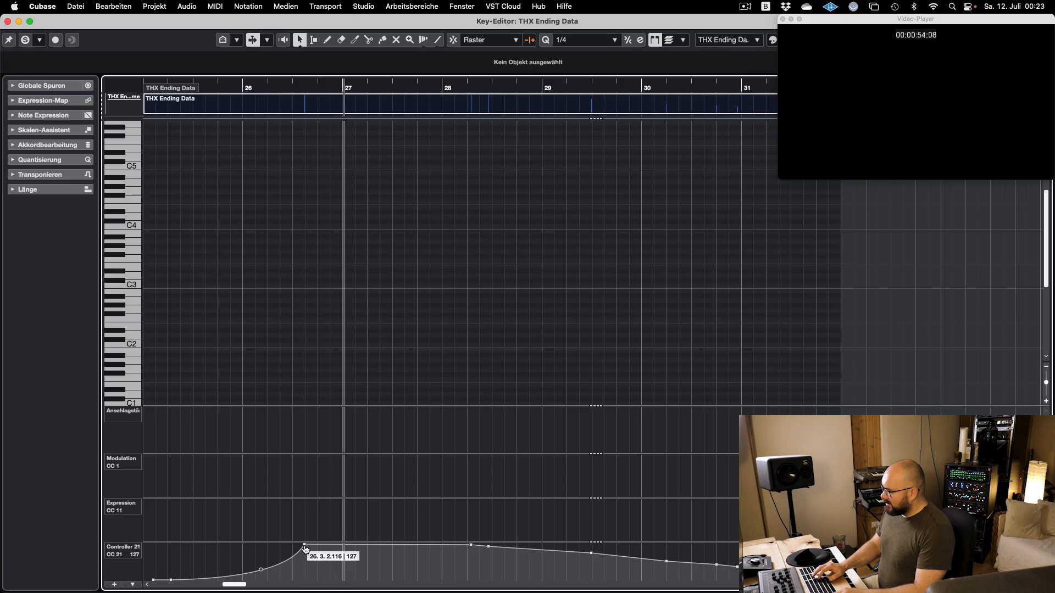
{"action": "key", "text": "Return"}
{"action": "key", "text": "space"}
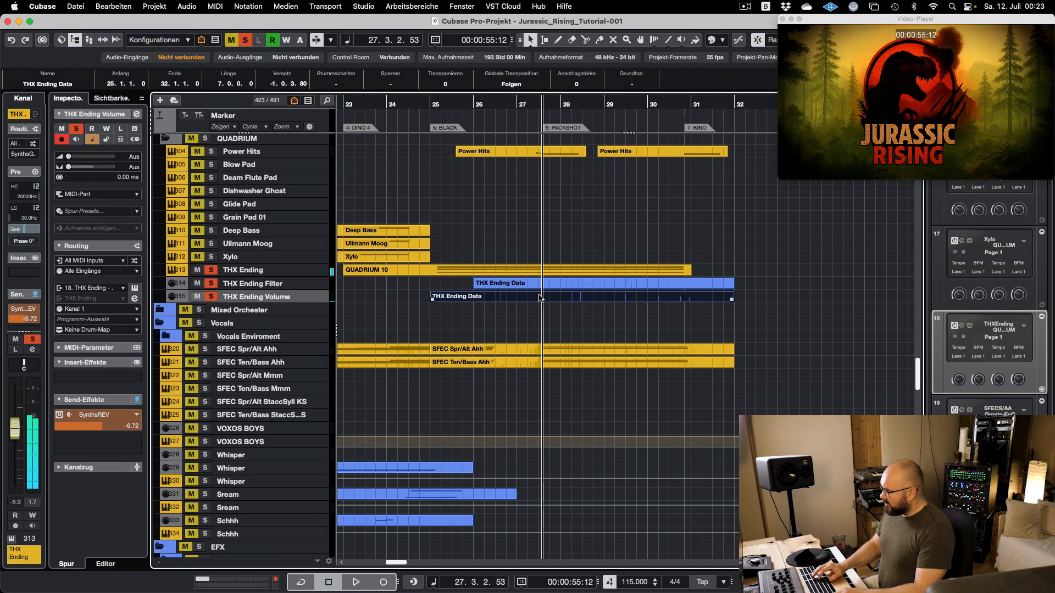
- Stretch the CC 21 volume rise so it reaches 127 at 27.3.2.42, where the title appears, and audition it
{"action": "key", "text": "Return"}
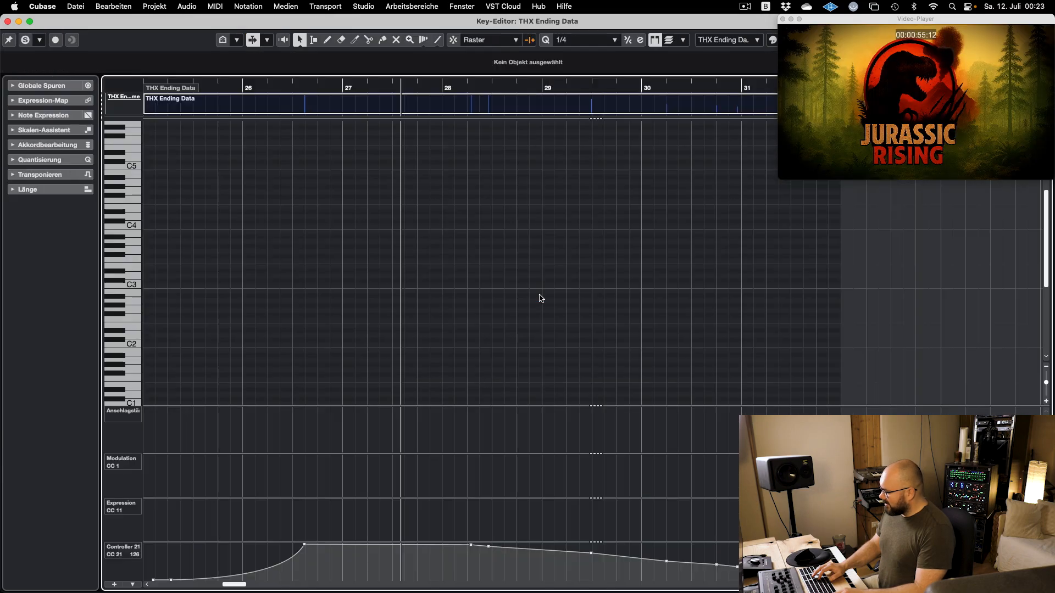
{"action": "left_click", "coordinate": [401, 545]}
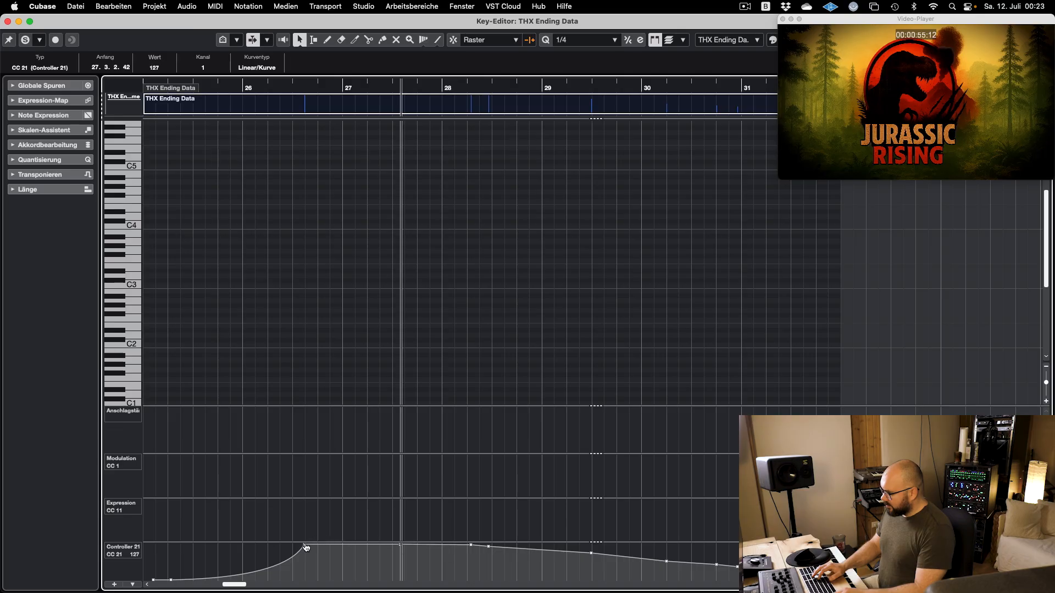
{"action": "left_click_drag", "start_coordinate": [306, 548], "coordinate": [322, 548]}
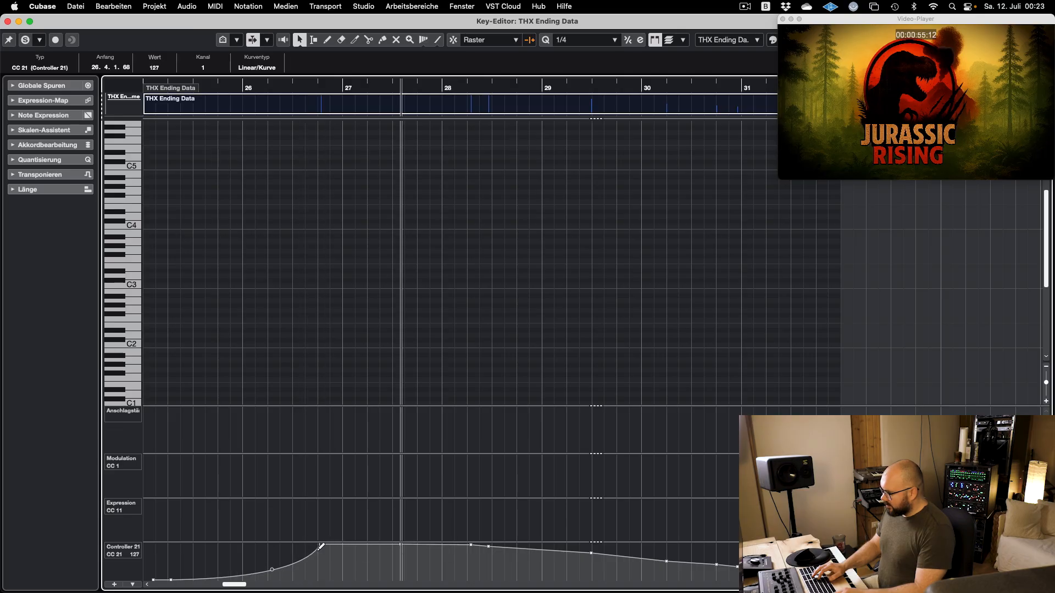
{"action": "key", "text": "super+z"}
{"action": "key", "text": "space"}
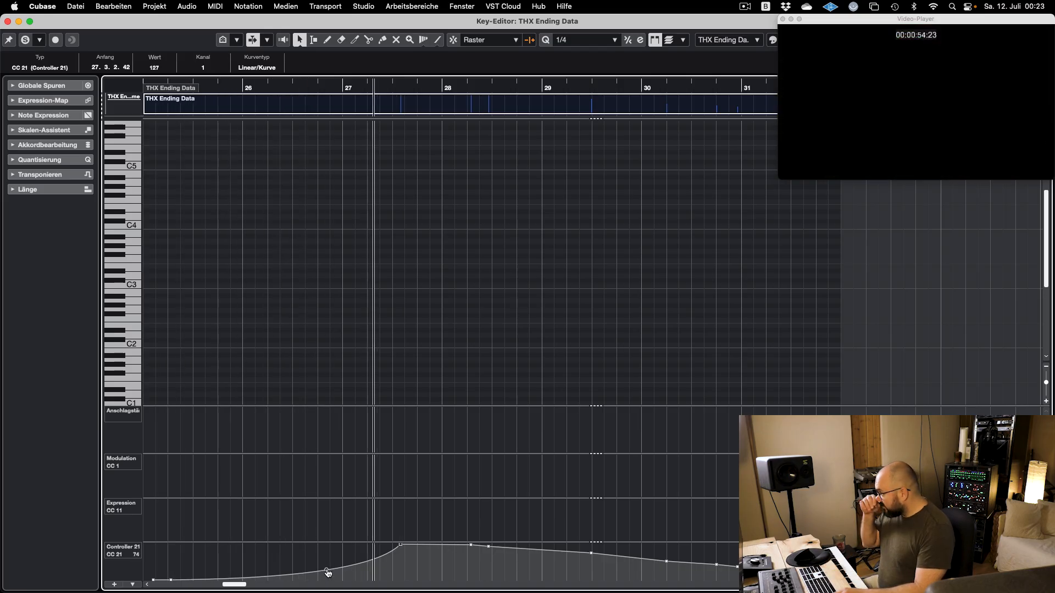
{"action": "key", "text": "super+w"}
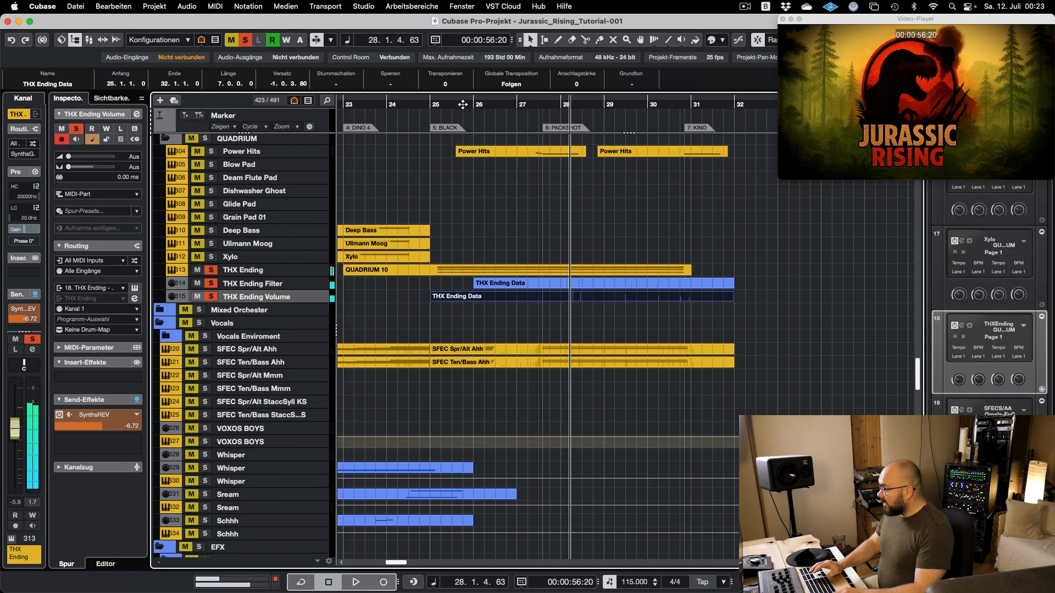
- Turn off all solos and play the THX ending with the full mix
{"action": "left_click", "coordinate": [246, 40]}
{"action": "key", "text": "space"}
{"action": "key", "text": "space"}
{"action": "key", "text": "space"}
{"action": "key", "text": "space"}
{"action": "left_click", "coordinate": [499, 297]}
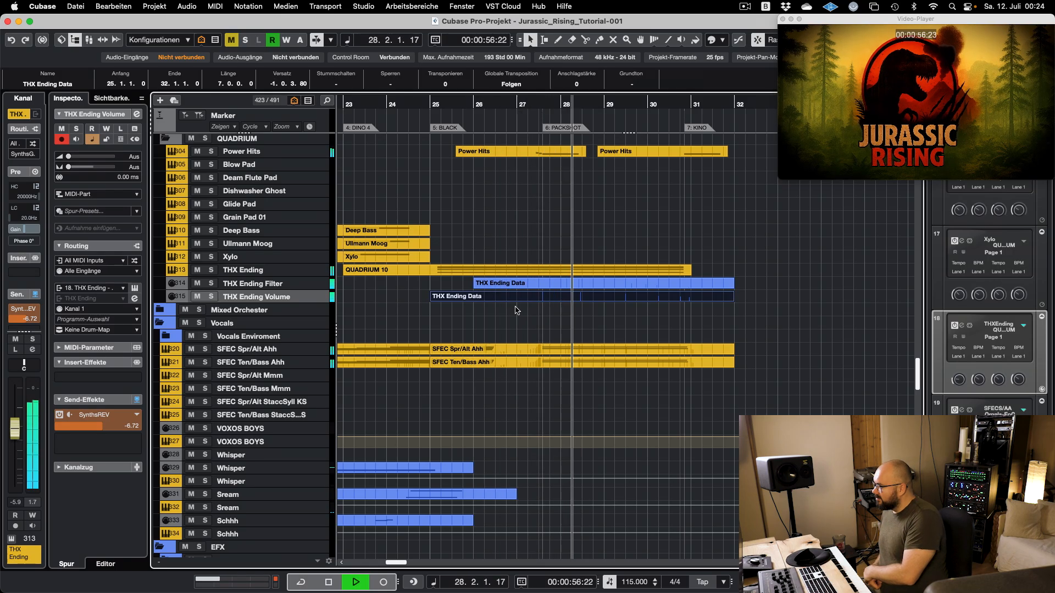
- Check the THX Ending Volume part's CC 21 curve in the Key Editor while playing through to KINO
{"action": "double_click", "coordinate": [506, 300]}
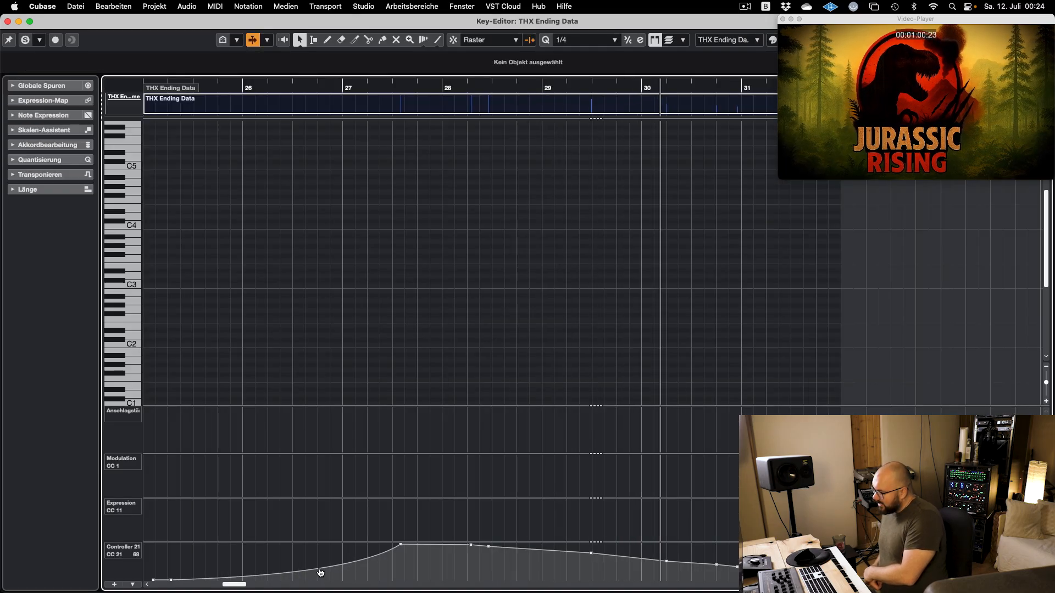
{"action": "key", "text": "space"}
{"action": "key", "text": "space"}
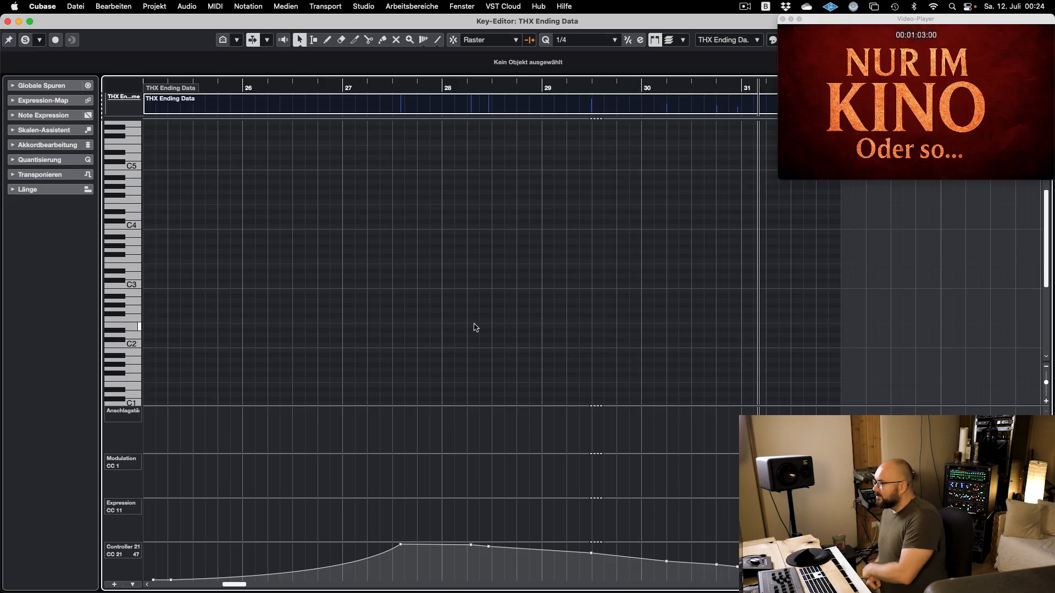
{"action": "key", "text": "Return"}
- Load the Church Organ preset from the MTRXA Factory Presets Keys category into the QUADRIUM 01 instrument and close its window
{"action": "key", "text": "g"}
{"action": "key", "text": "g"}
{"action": "key", "text": "g"}
{"action": "key", "text": "g"}
{"action": "key", "text": "g"}
{"action": "key", "text": "g"}
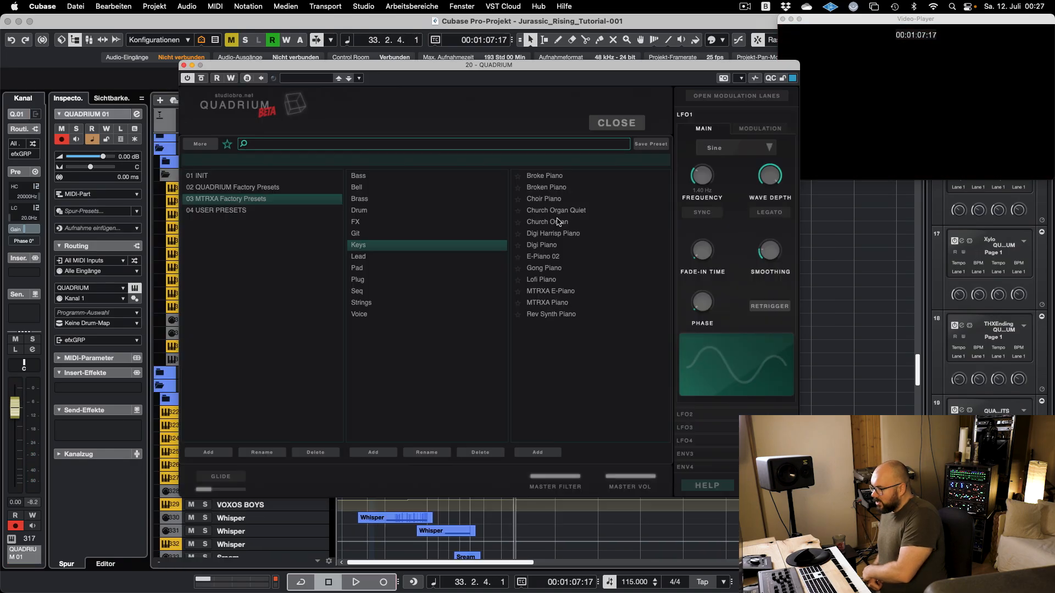
{"action": "left_click", "coordinate": [557, 222]}
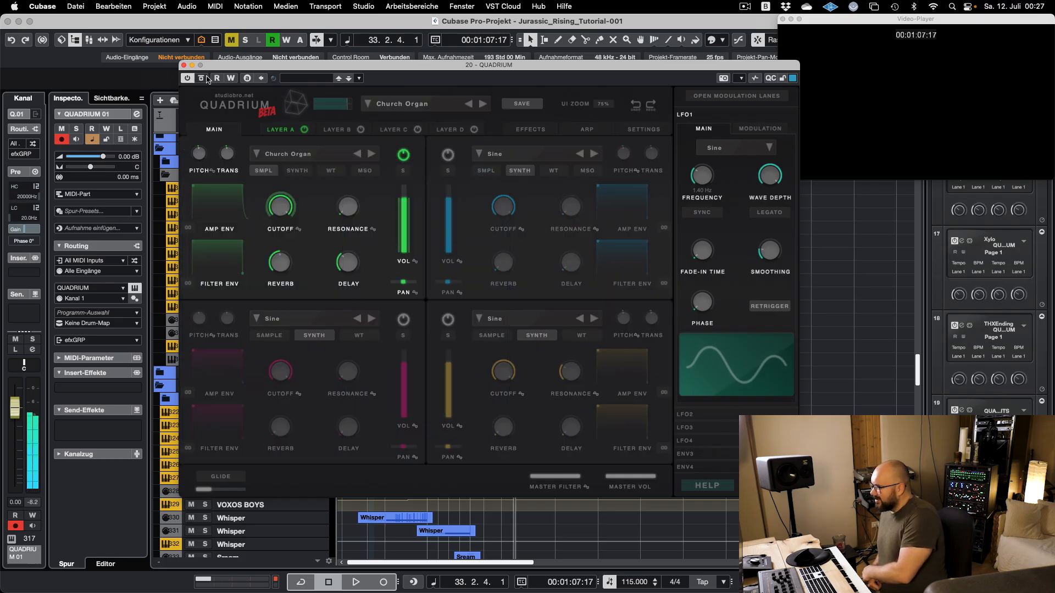
{"action": "left_click", "coordinate": [183, 66]}
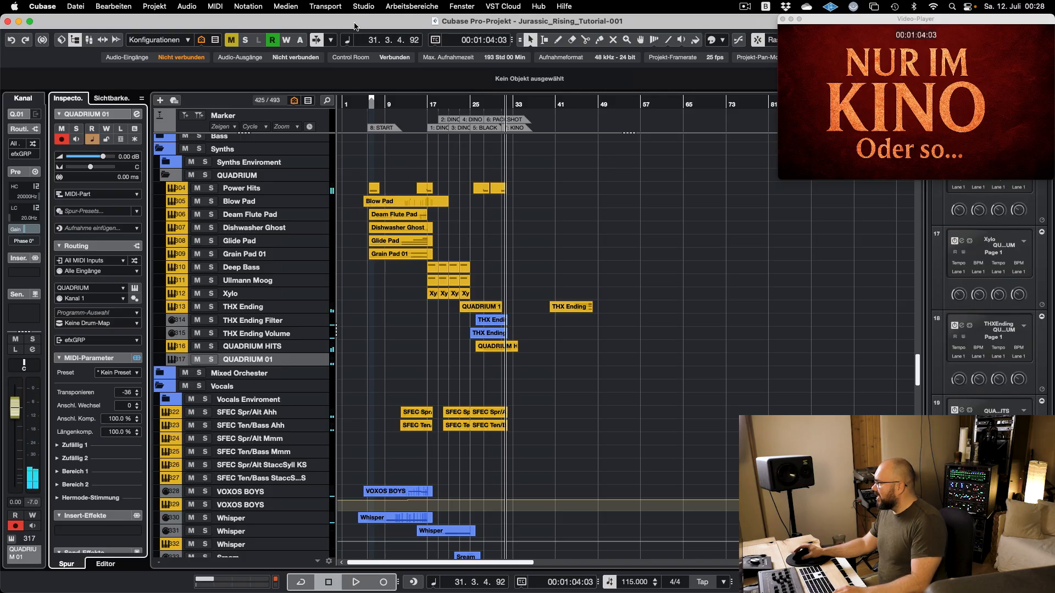
- Insert the retrospective MIDI recording from All MIDI Inputs on the QUADRIUM 01 track
{"action": "left_click", "coordinate": [328, 6]}
{"action": "mouse_move", "coordinate": [472, 198]}
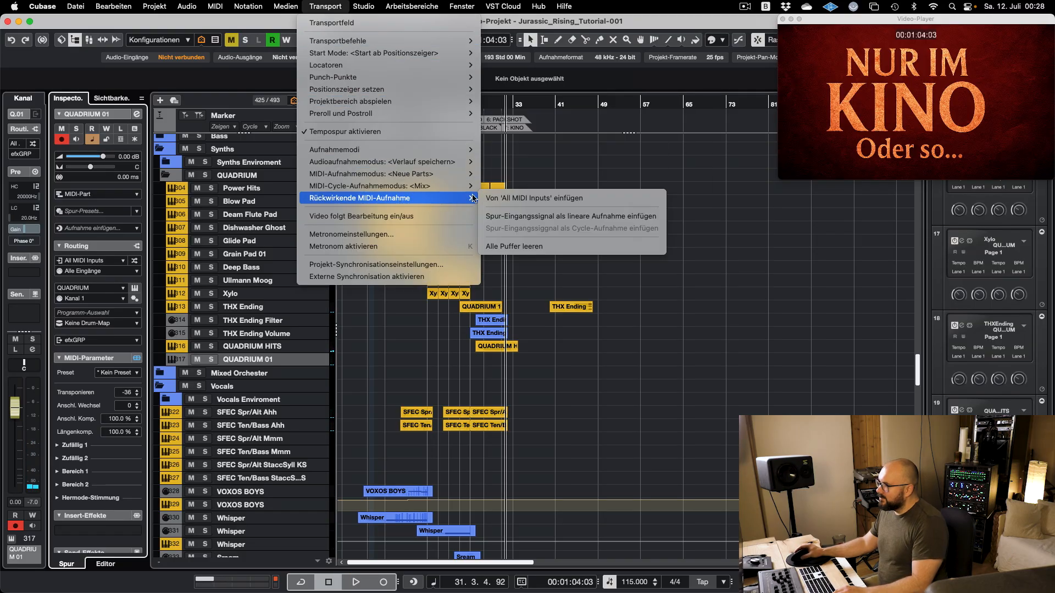
{"action": "left_click", "coordinate": [516, 200]}
- Open the QUADRIUM 01 part in the Key Editor, select both long notes and enter QUADRIUM HITS in their start field
{"action": "double_click", "coordinate": [489, 360]}
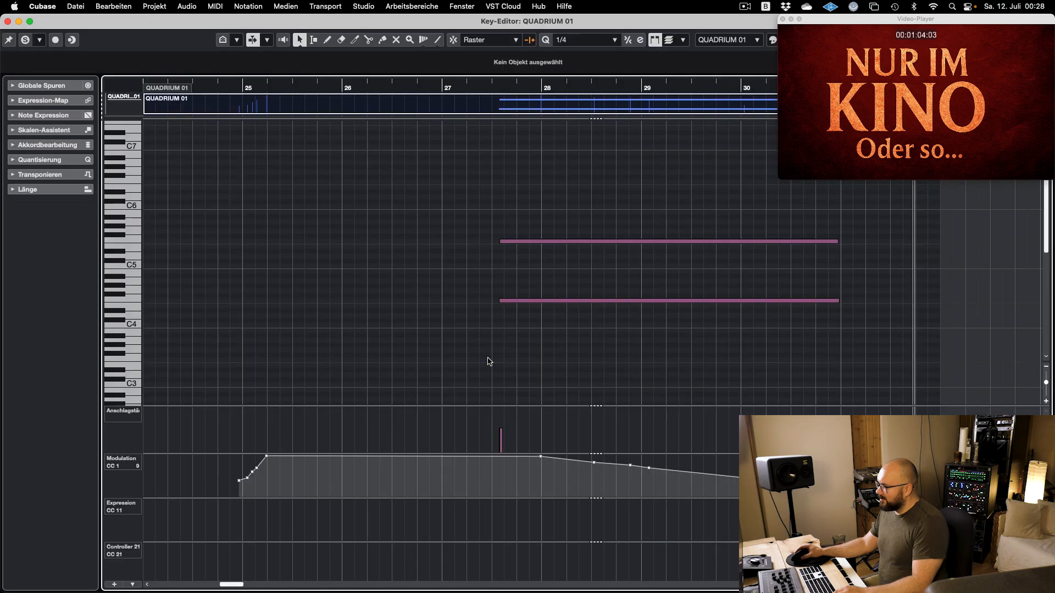
{"action": "left_click_drag", "start_coordinate": [545, 217], "coordinate": [532, 337]}
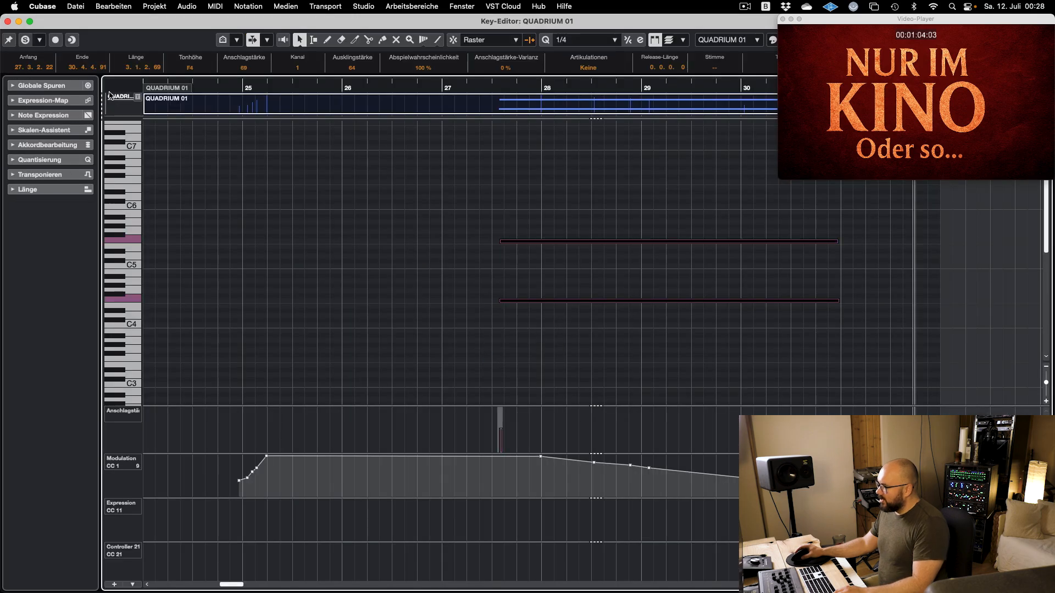
{"action": "left_click", "coordinate": [50, 66]}
{"action": "type", "text": "QUADRIUM HITS"}
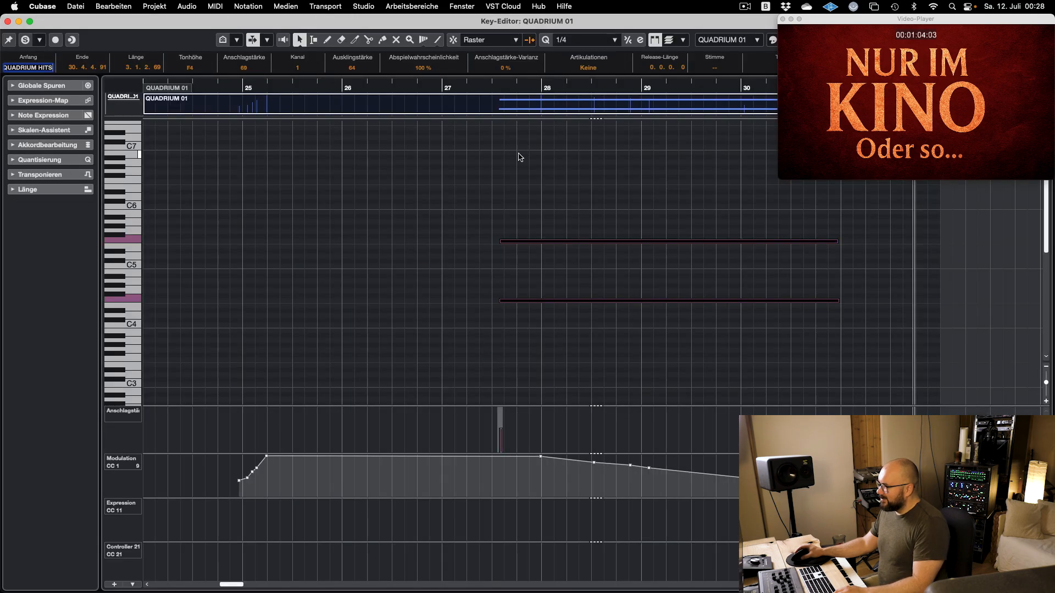